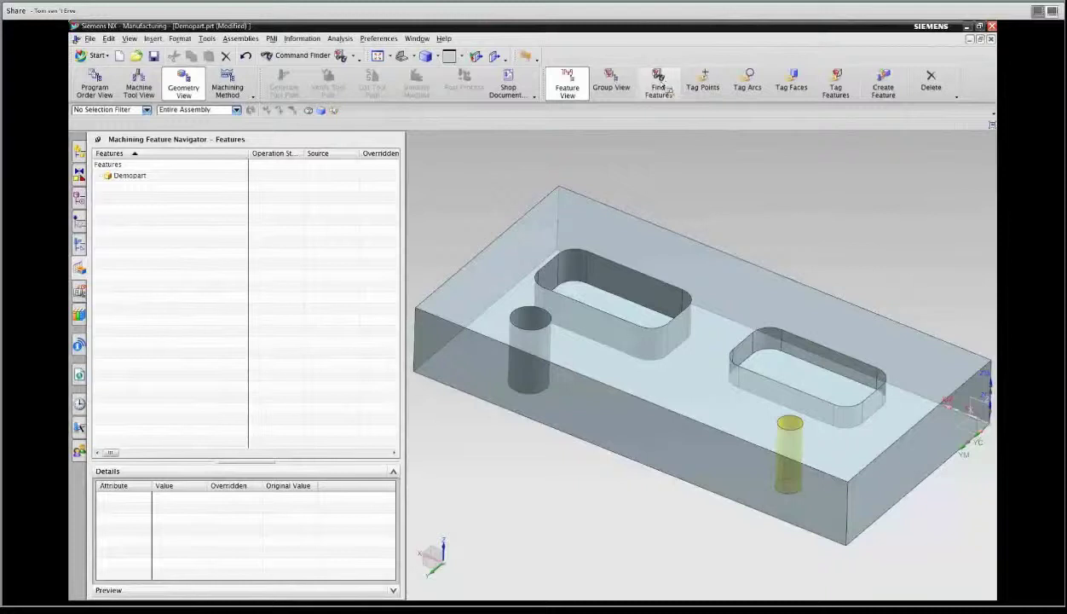
Find the pocket and step features of the workpiece with Parametric Recognition and accept them
left_click(663, 87)
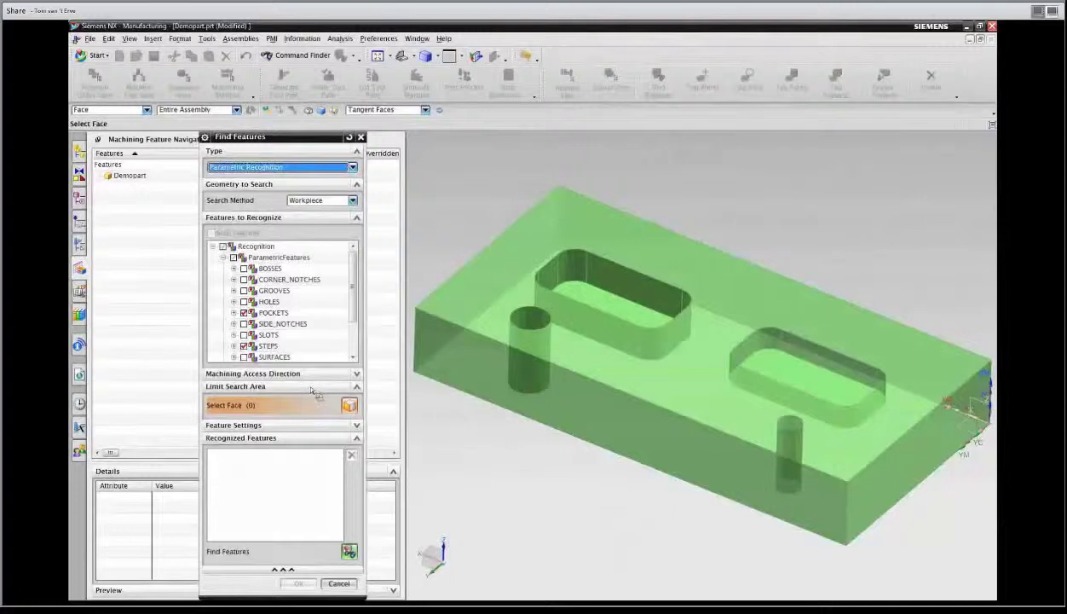
left_click(349, 551)
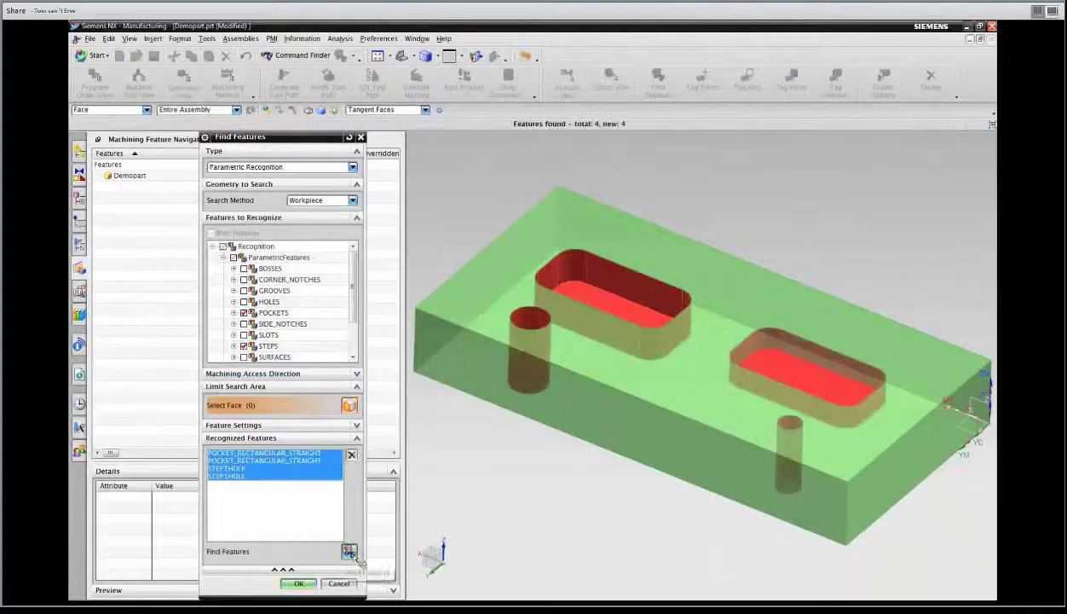
left_click(298, 583)
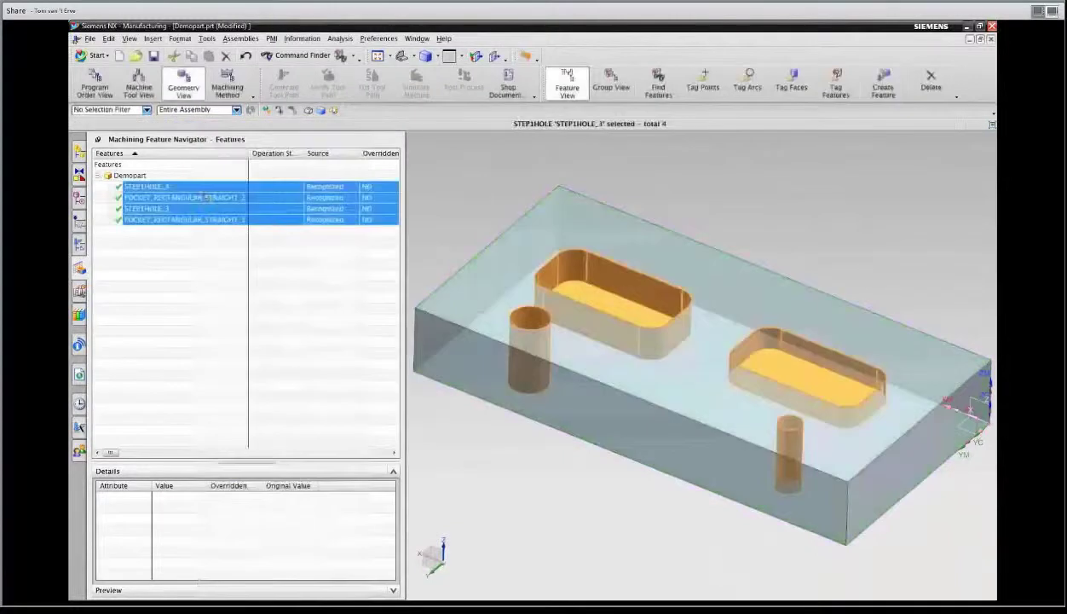
Inspect the two recognized step hole features and their attributes in the feature list
left_click(151, 186)
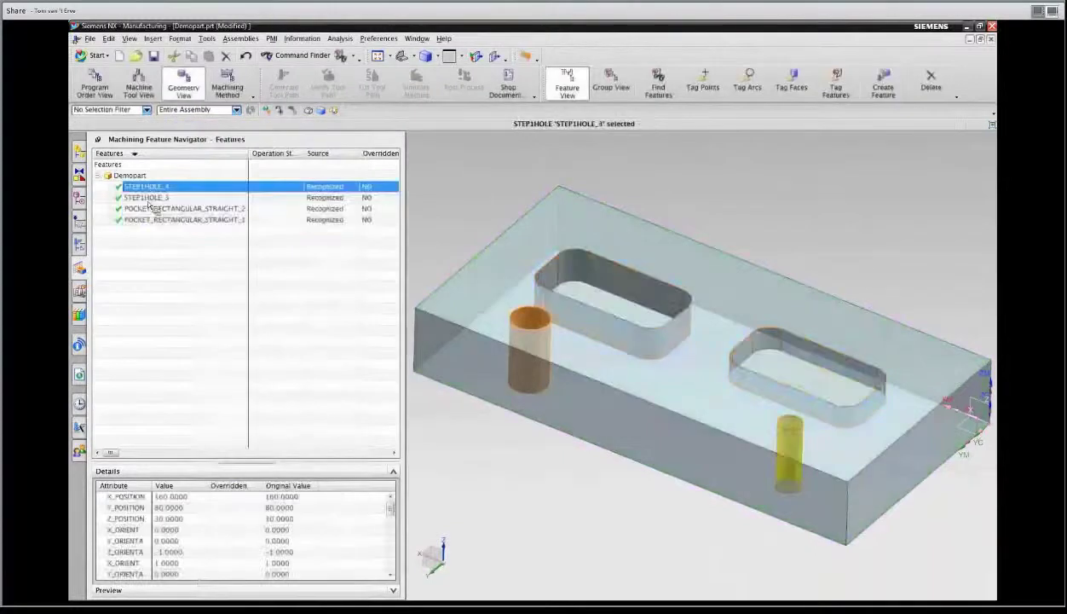
left_click(149, 199)
left_click(150, 187)
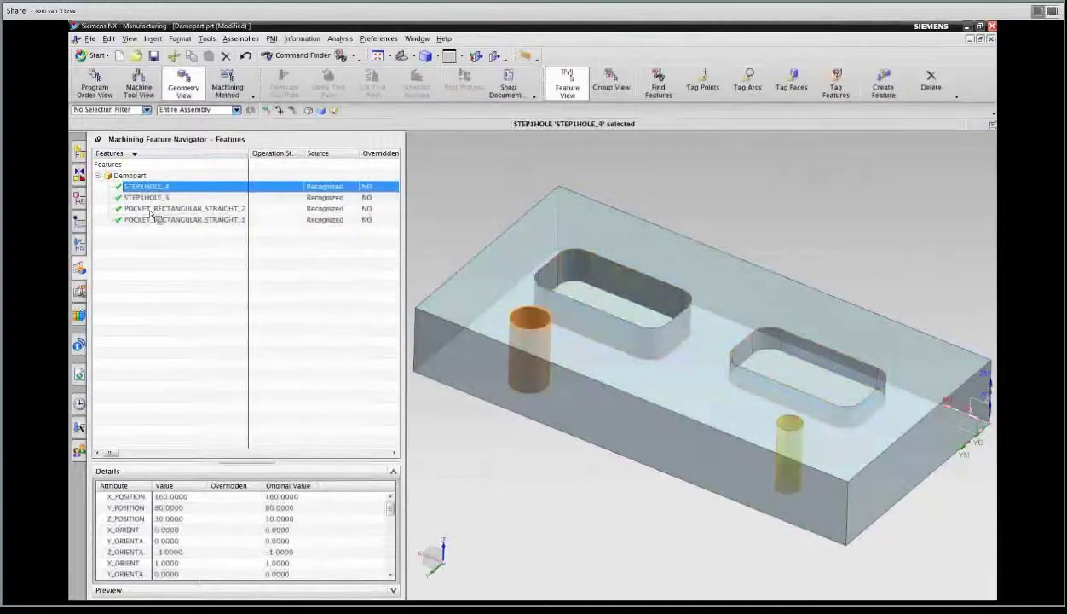
Create a rule-based feature process for all four recognized features, using the MillDrill knowledge library and the WORKPIECE geometry
left_click(146, 221, "shift")
right_click(147, 222)
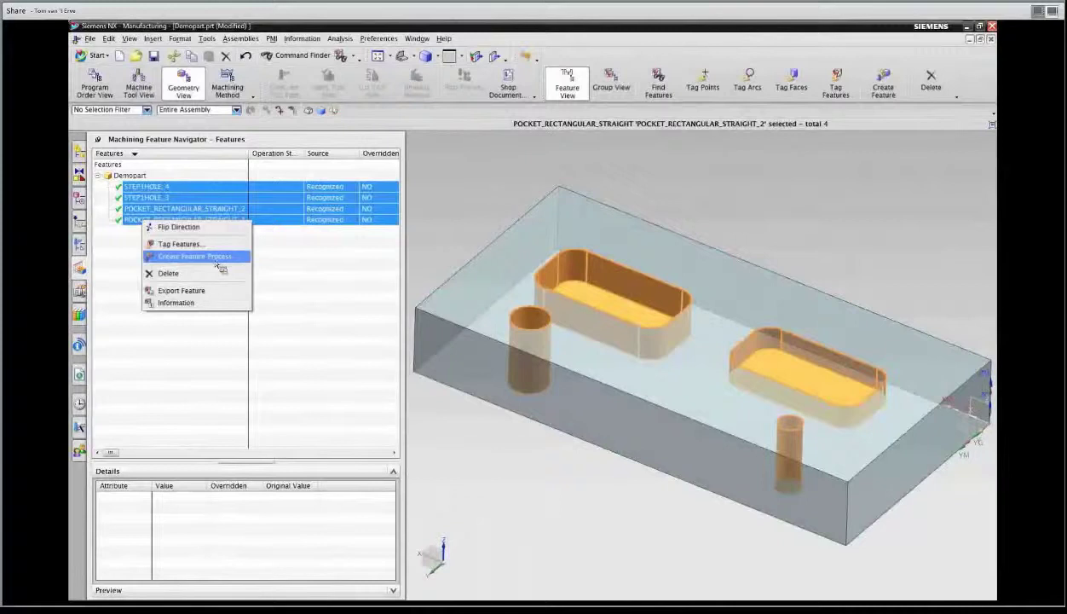
left_click(146, 230)
left_click(79, 245)
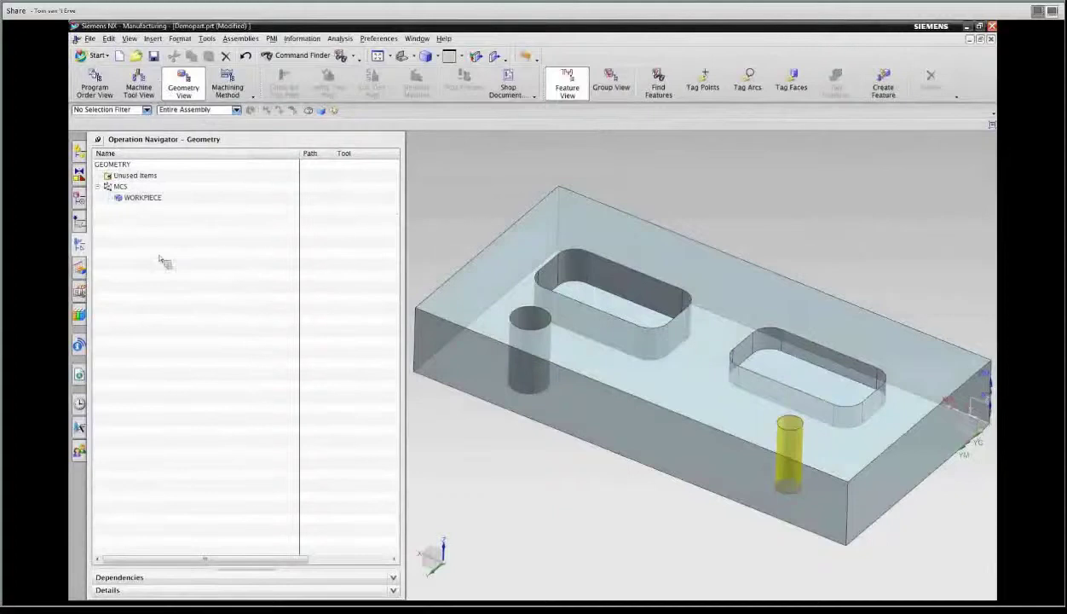
left_click(79, 270)
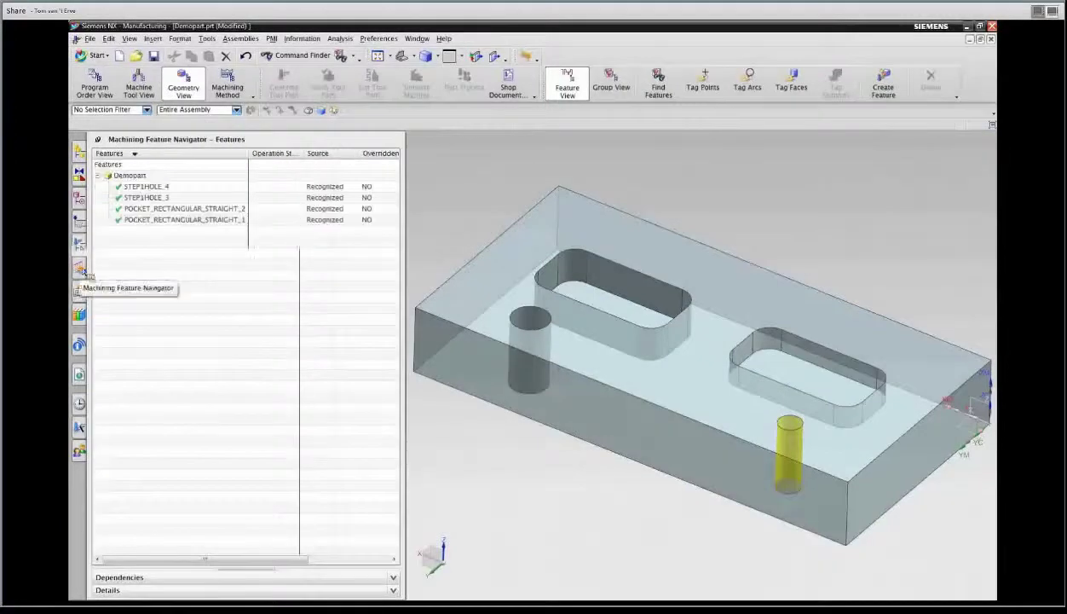
left_click(152, 187)
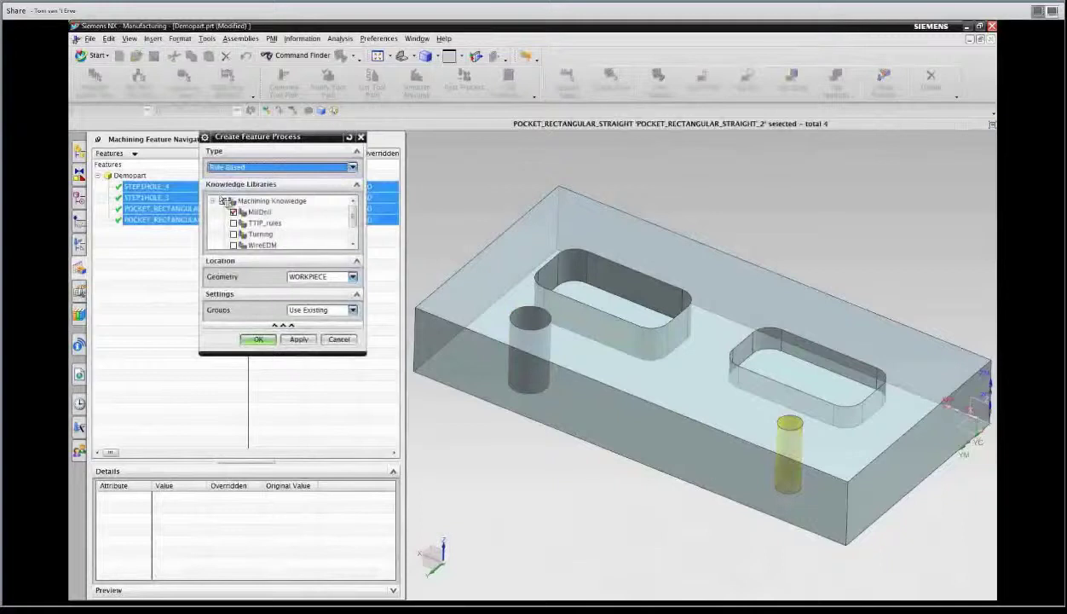
left_click(260, 339)
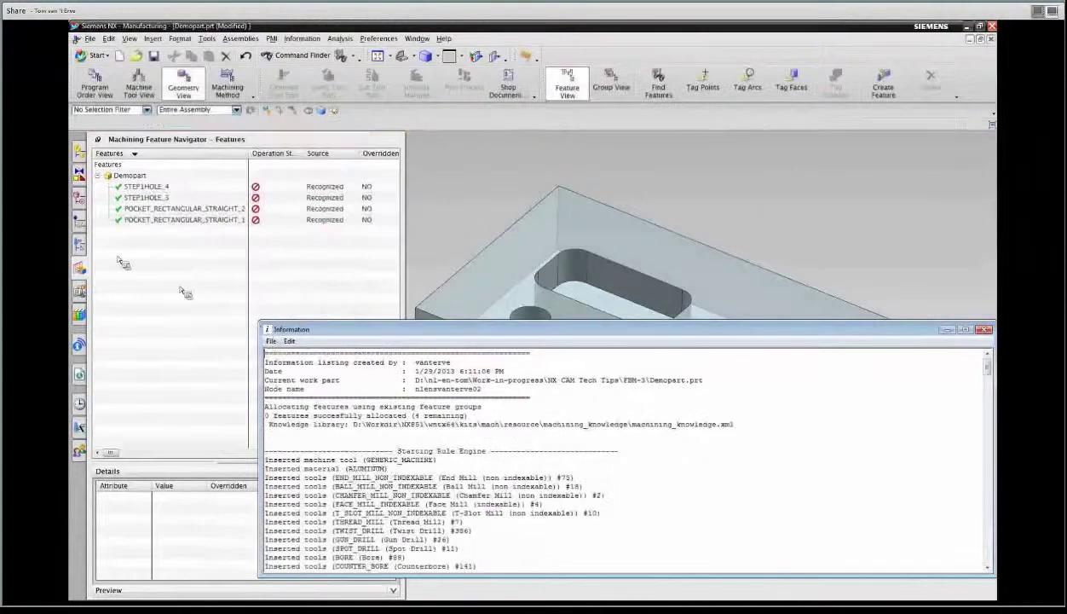
Expand the complete operation tree under WORKPIECE to show the operations of every feature group
left_click(144, 198)
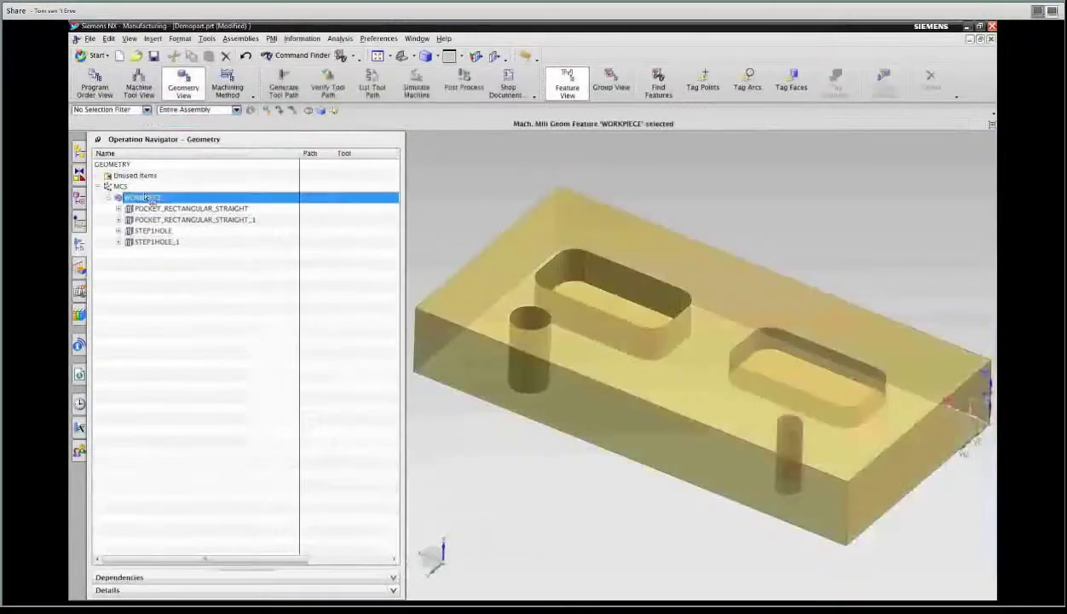
left_click(154, 210)
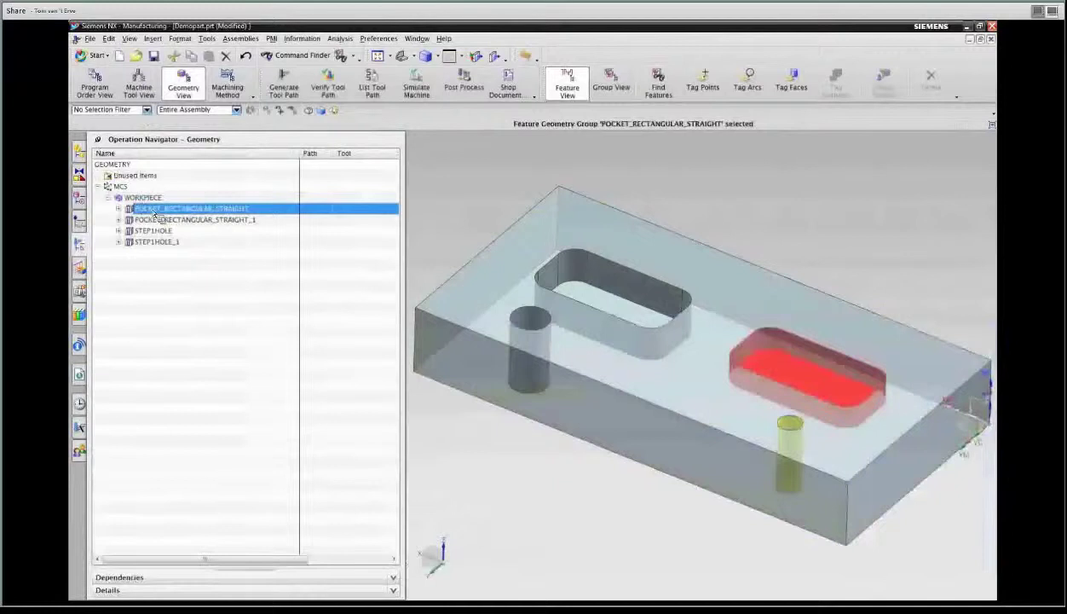
right_click(198, 169)
left_click(224, 257)
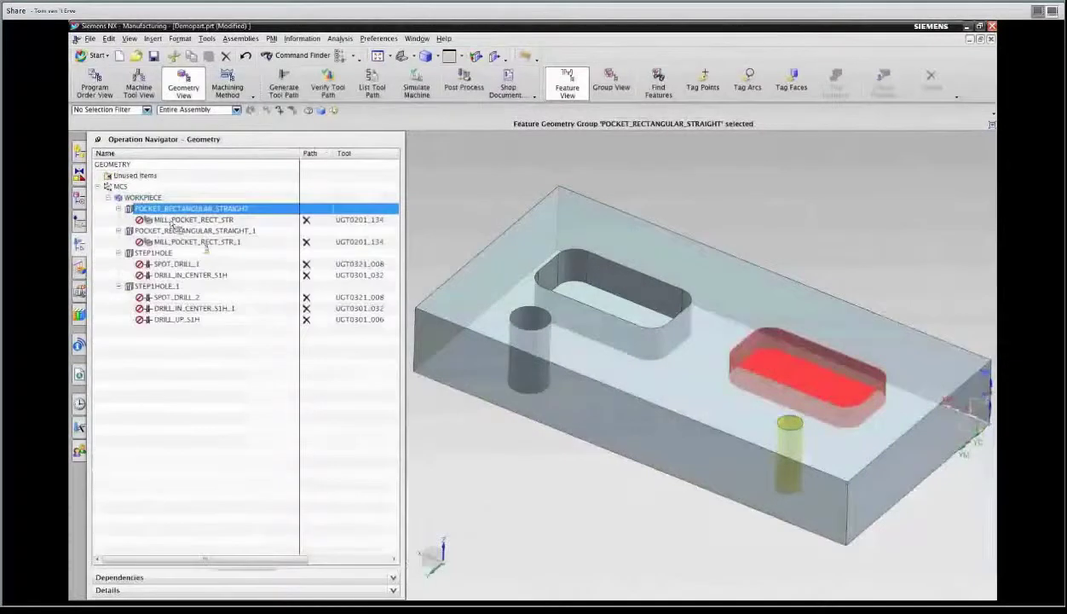
Examine the milling and drilling operations generated for each pocket and step hole group
left_click(173, 220)
left_click(173, 208)
left_click(170, 231)
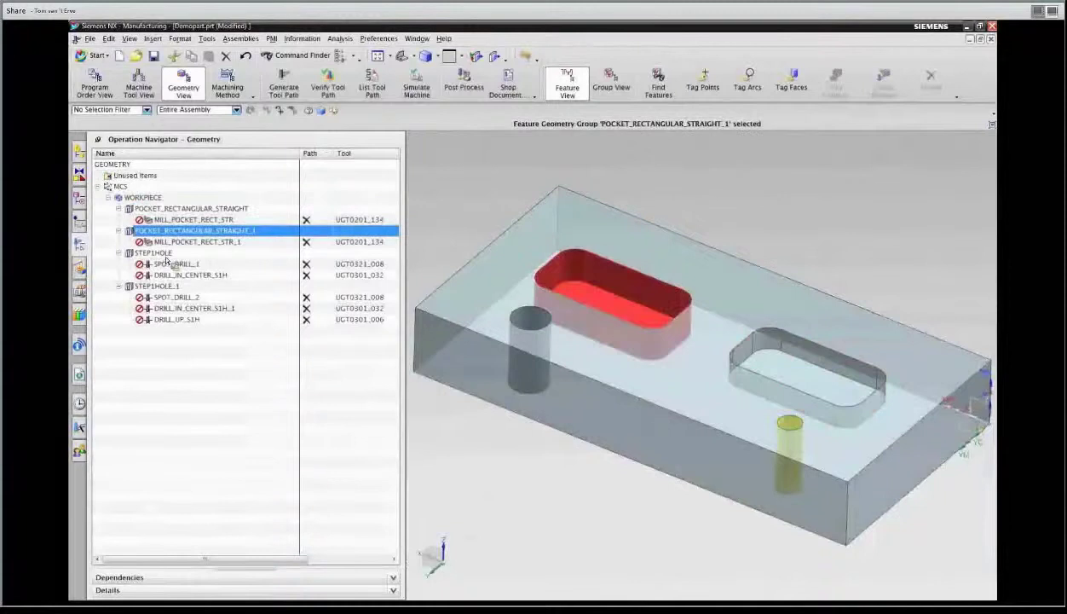
left_click(162, 253)
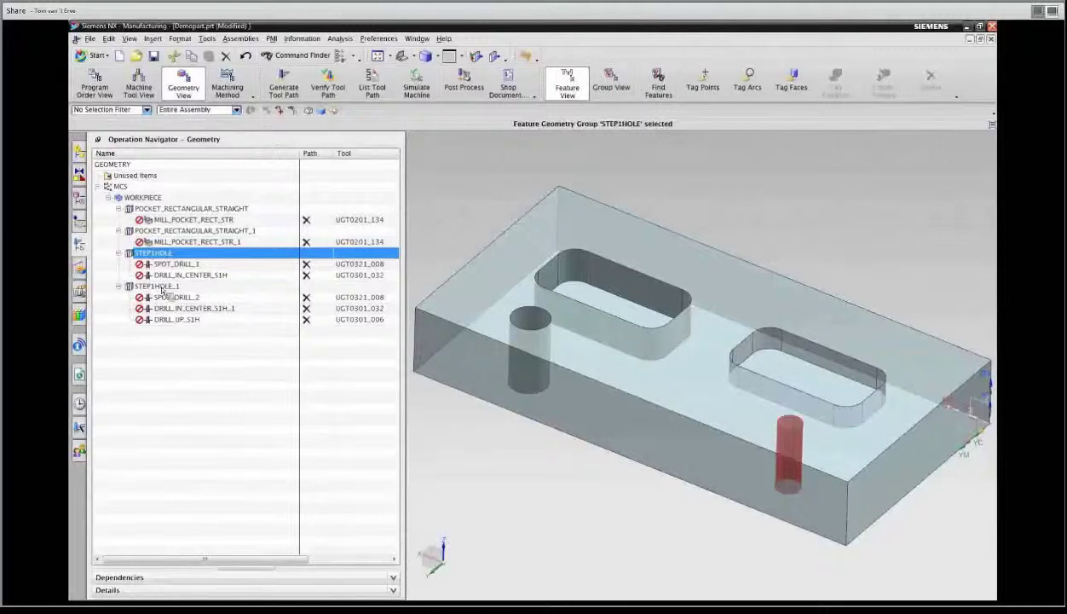
left_click(162, 287)
left_click(169, 296)
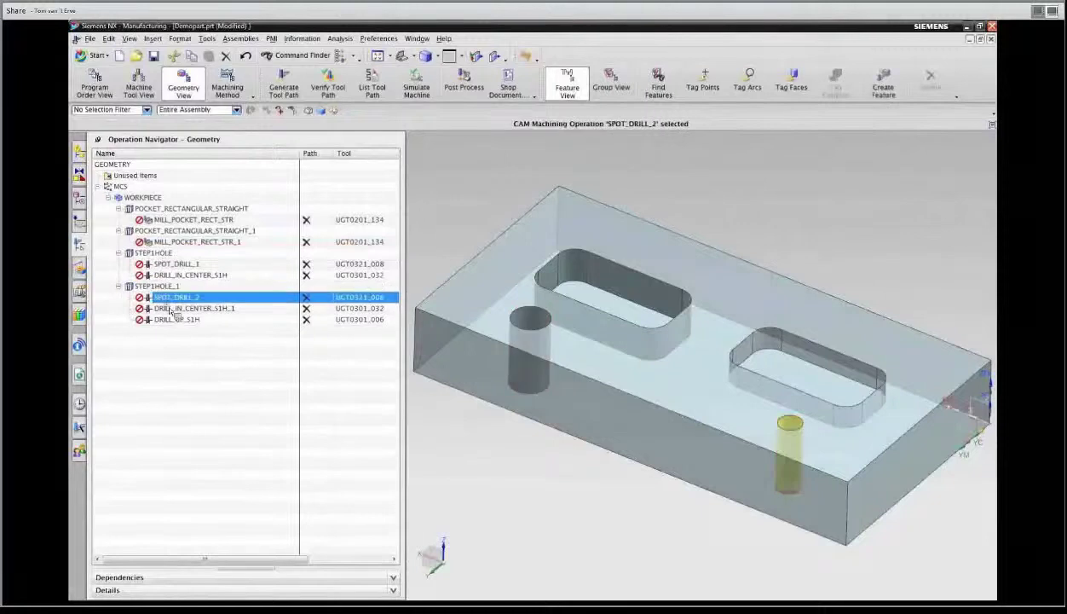
left_click(172, 308)
key("Down")
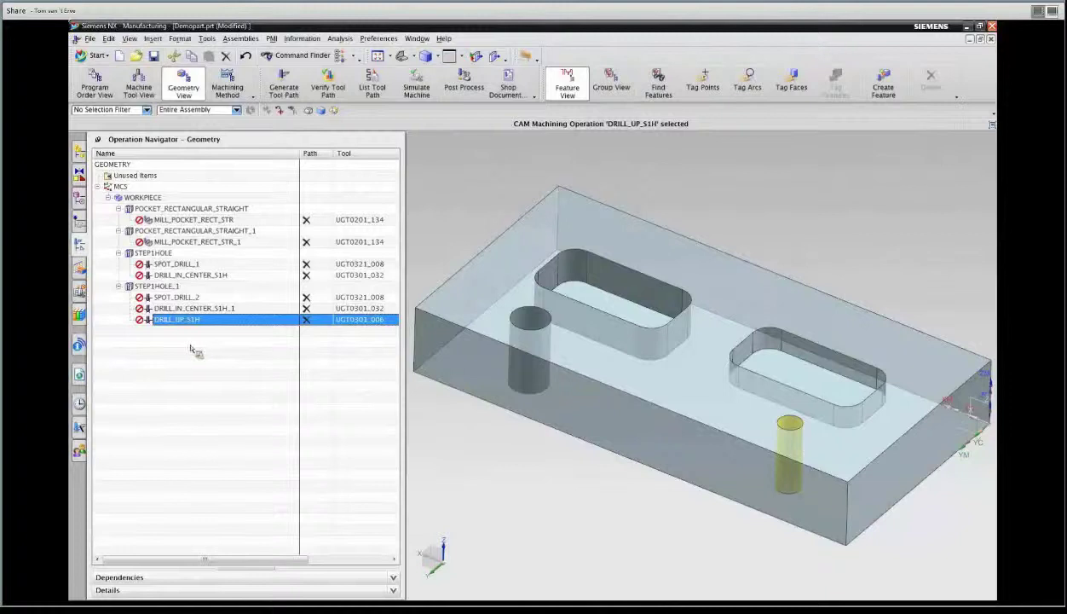
Undo the feature process and rerun it rule-based for all four features with MillDrill under WORKPIECE, closing the information listing
left_click(246, 56)
left_click(81, 268)
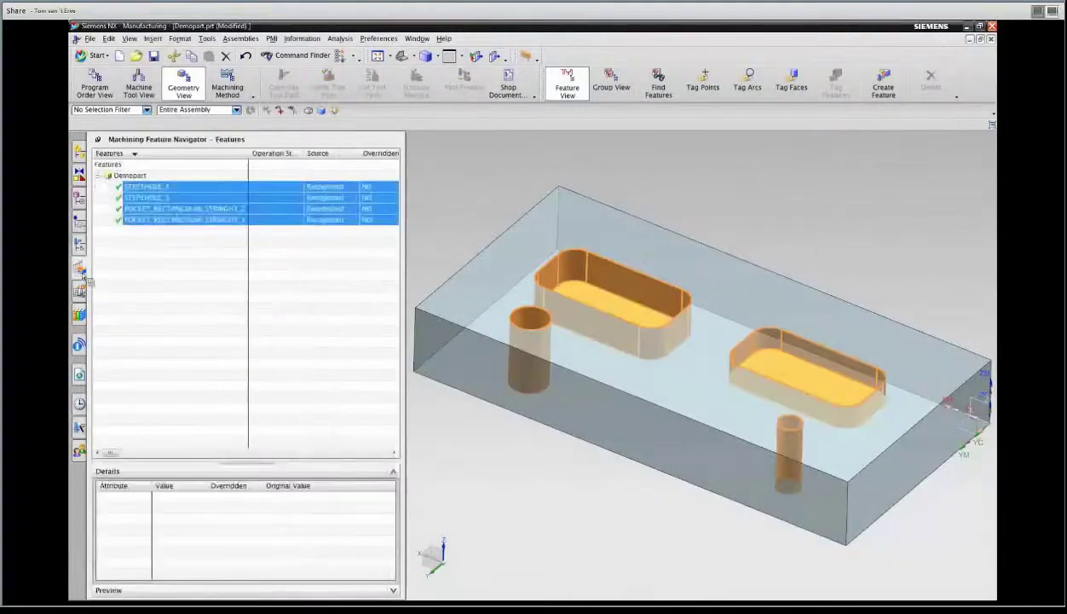
right_click(170, 229)
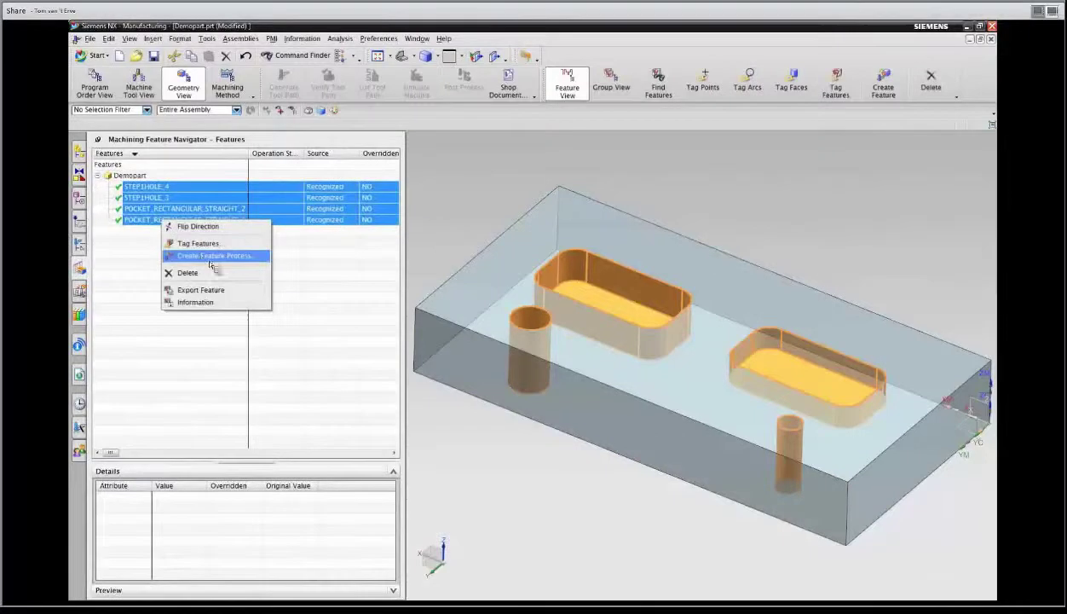
left_click(204, 253)
left_click(265, 339)
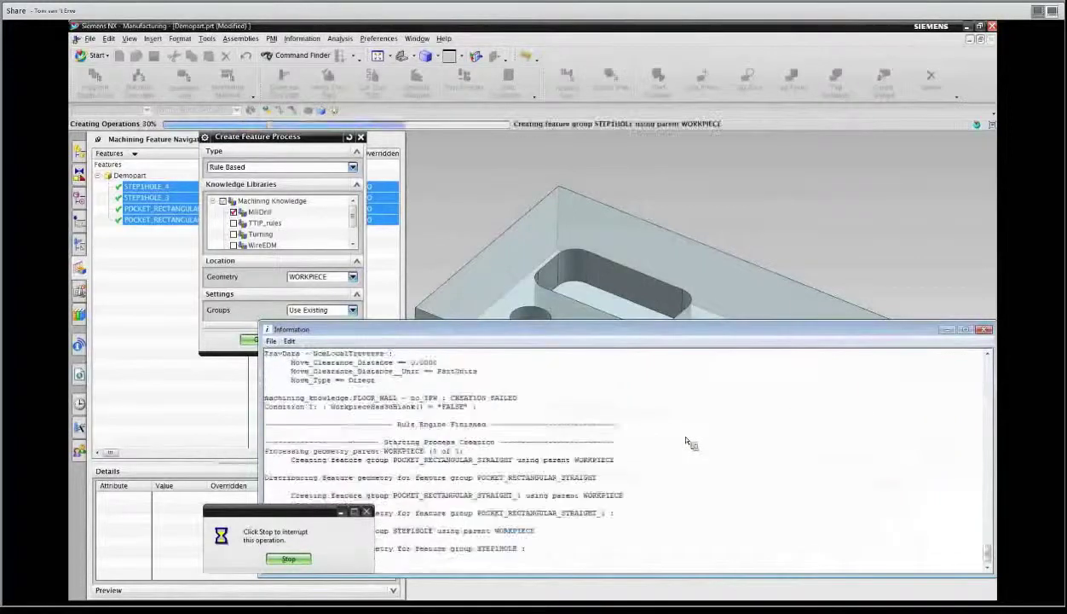
double_click(267, 329)
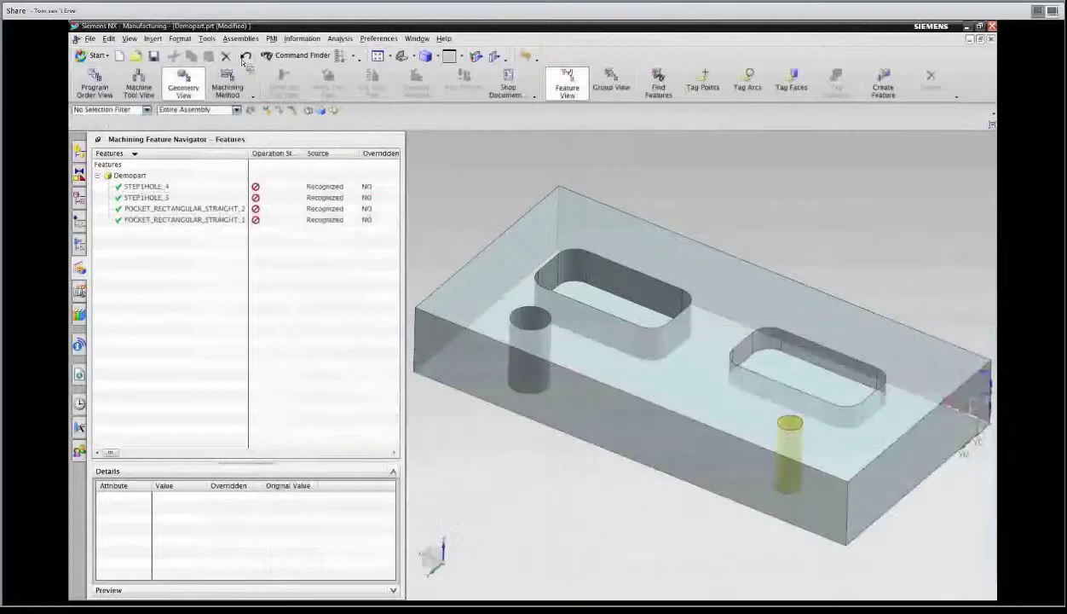
Undo the second feature process creation on the four features
key("ctrl+a")
left_click(122, 260)
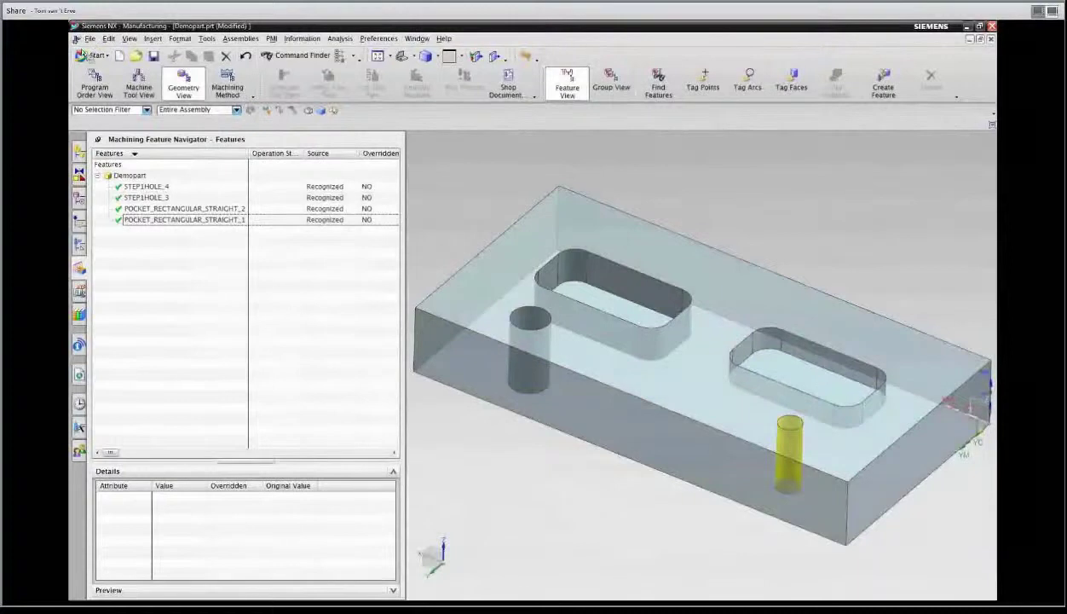
Review the manufacturing geometry customer default for displaying information during feature mapping and group creation, leaving the defaults without saving
left_click(89, 39)
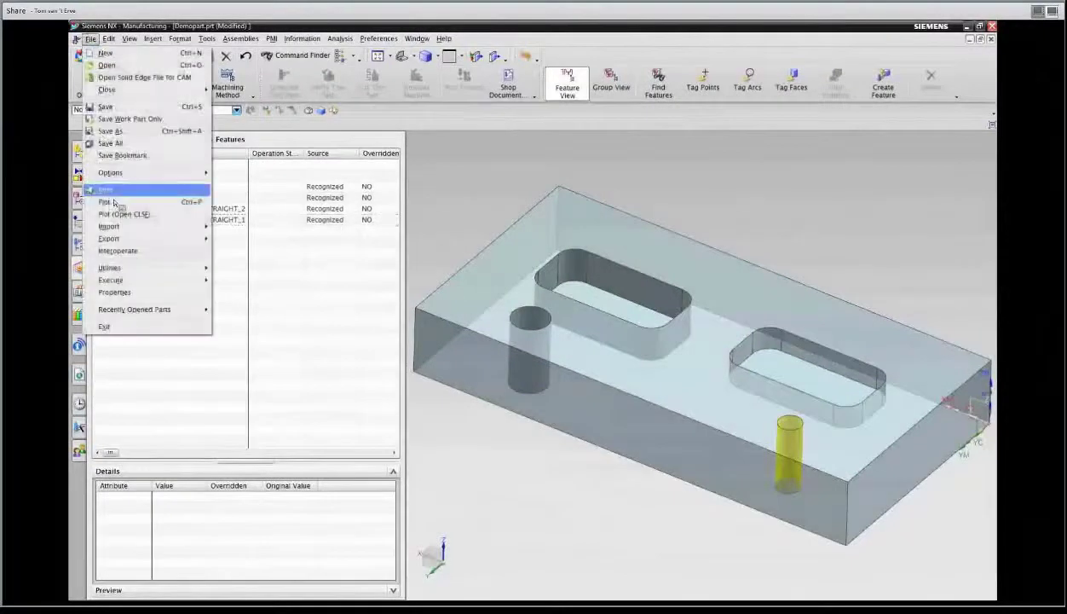
mouse_move(120, 269)
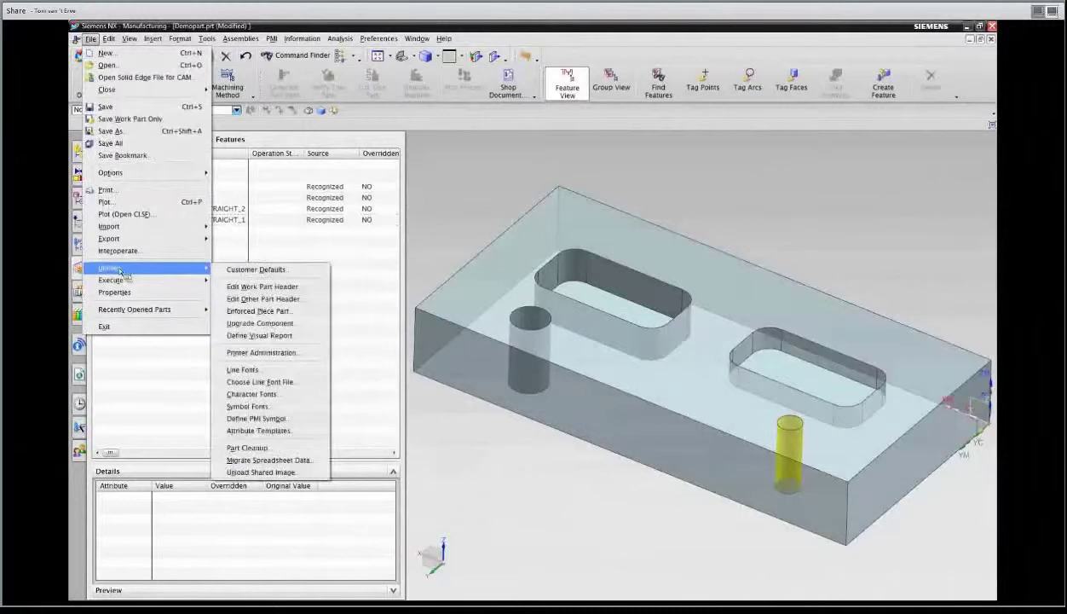
left_click(248, 272)
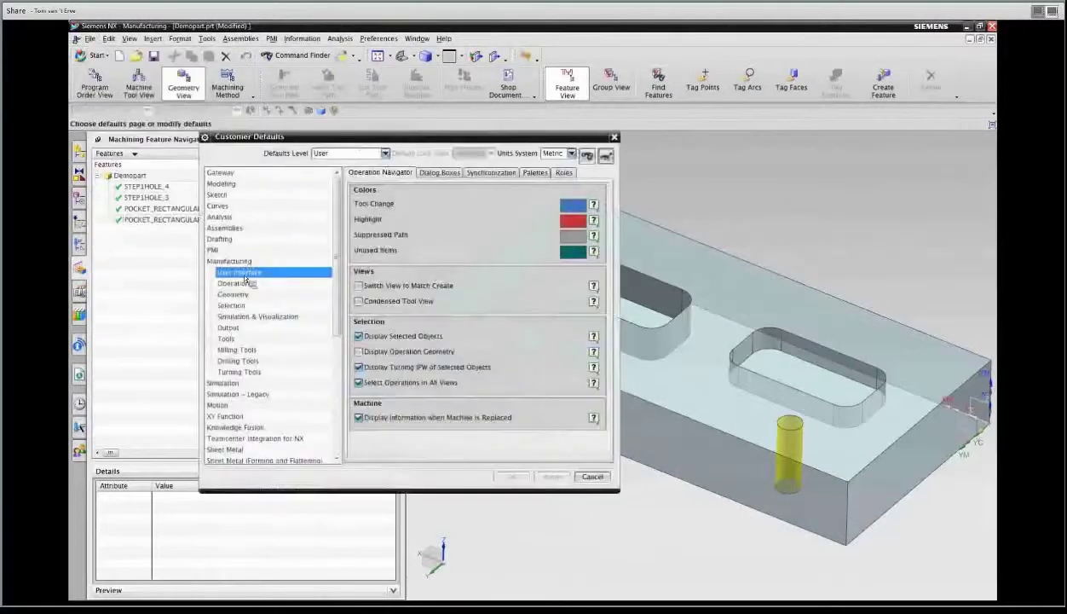
left_click(247, 295)
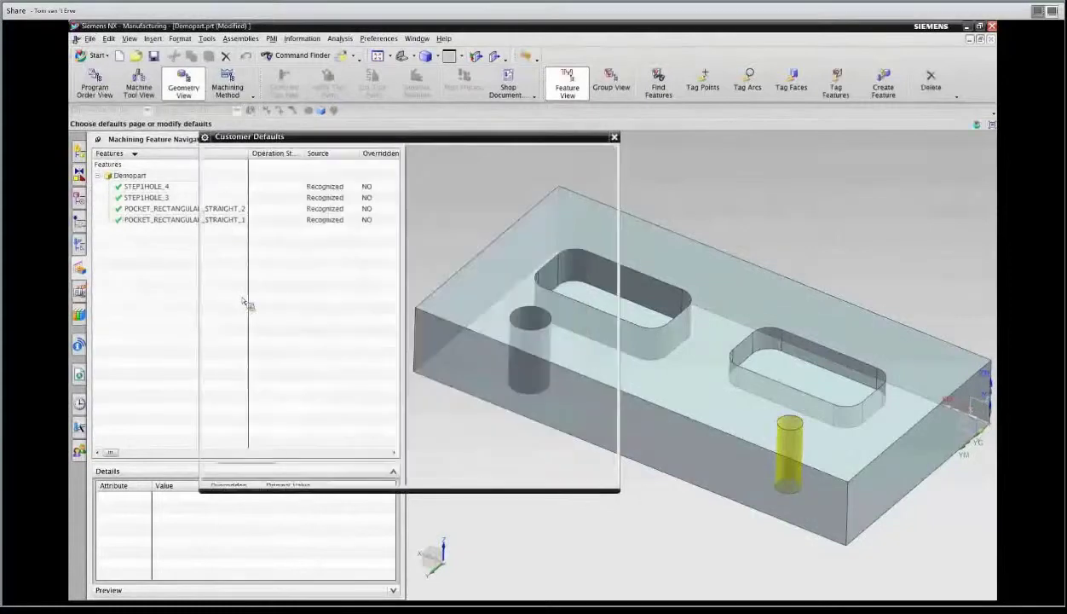
left_click(581, 184)
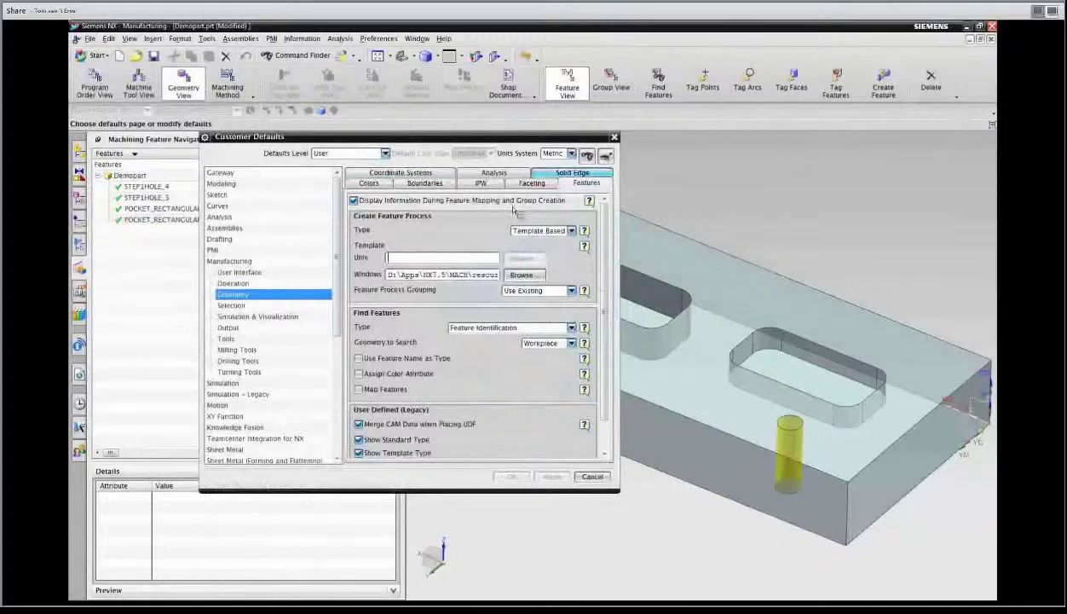
left_click(355, 205)
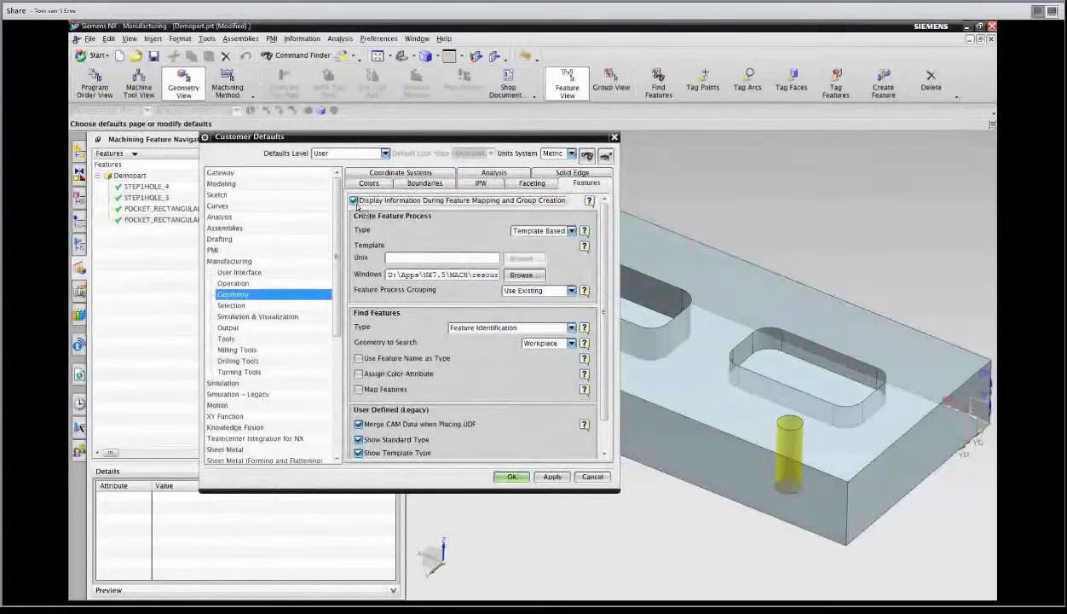
left_click(593, 477)
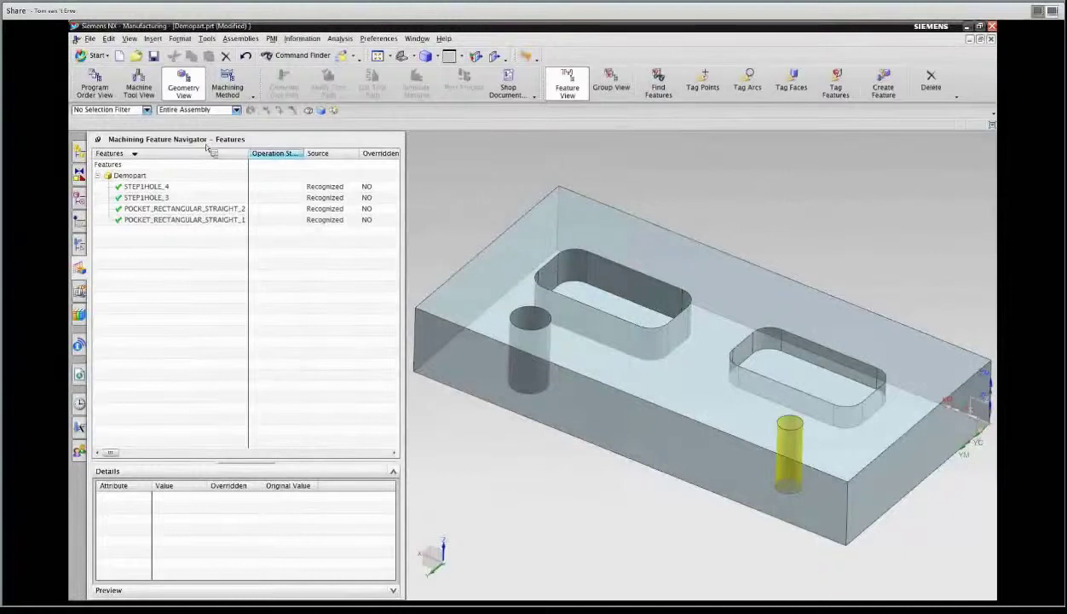
Delete all four recognized pocket and step hole features from Demopart
left_click(168, 188)
left_click(173, 221, "shift")
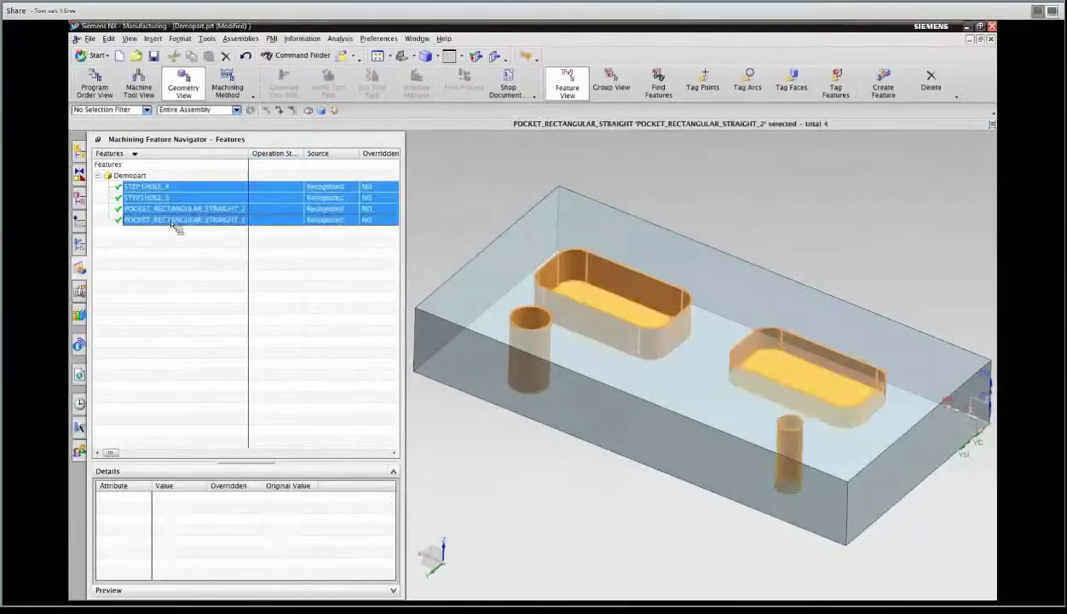
right_click(171, 224)
left_click(196, 271)
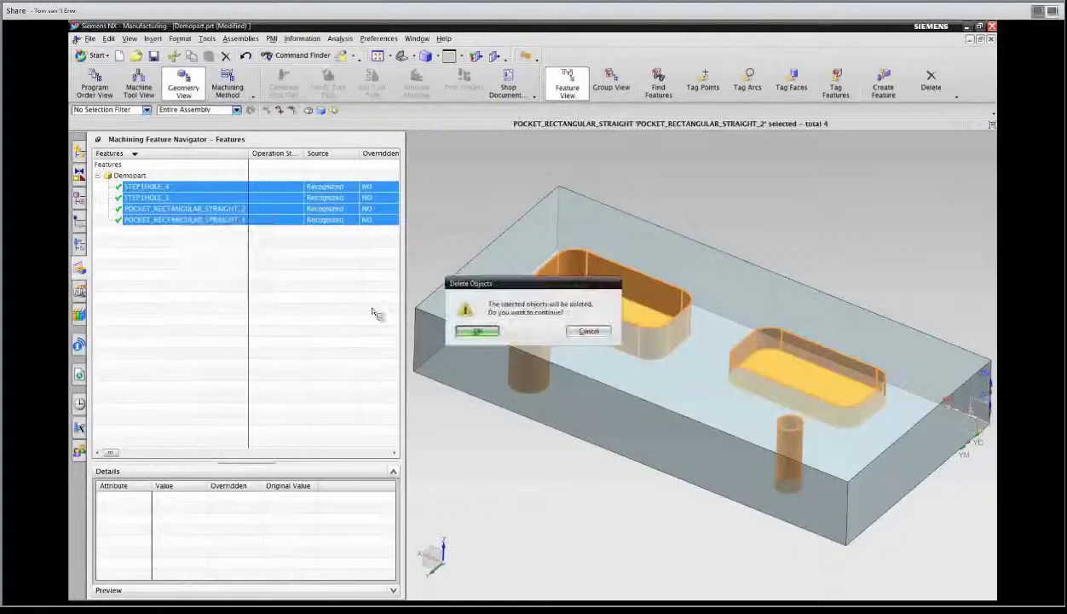
left_click(477, 332)
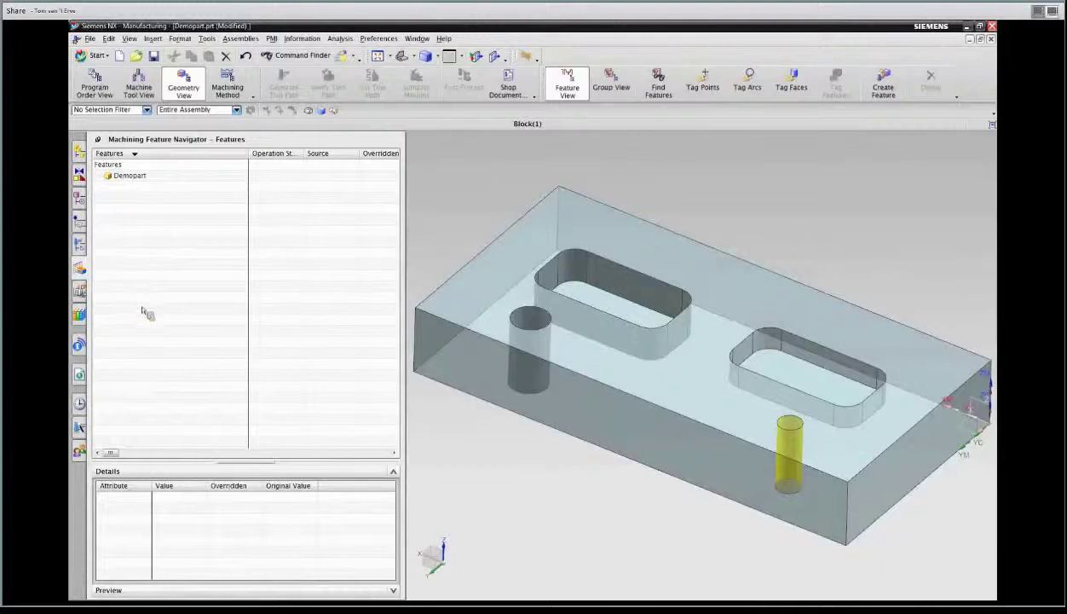
Run parametric recognition of pockets and steps on the workpiece, inspect each recognized STEP1HOLE, and cancel without keeping the features
left_click(658, 101)
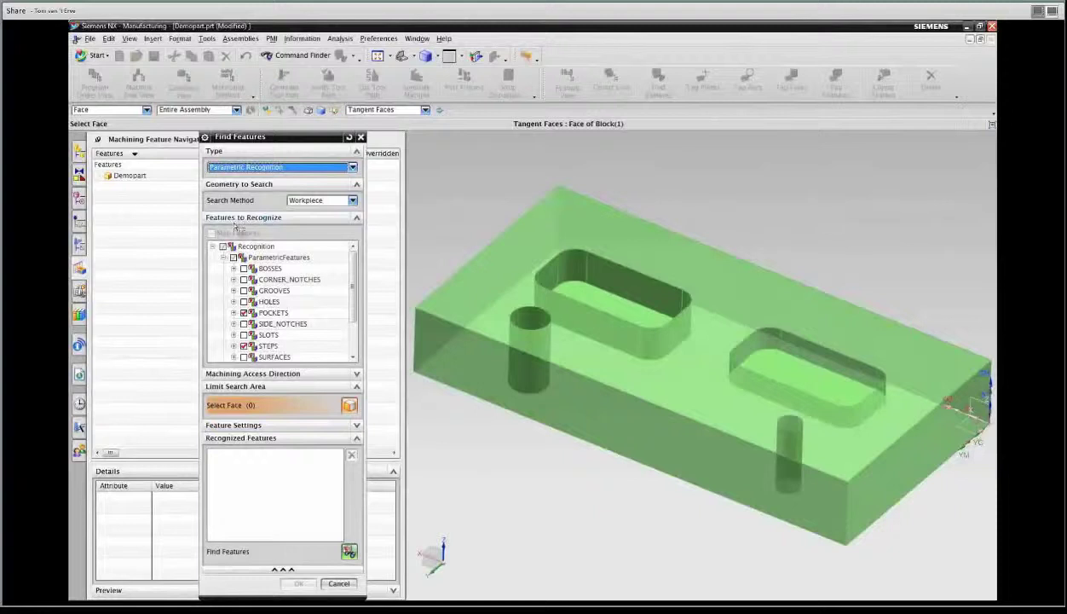
left_click(349, 551)
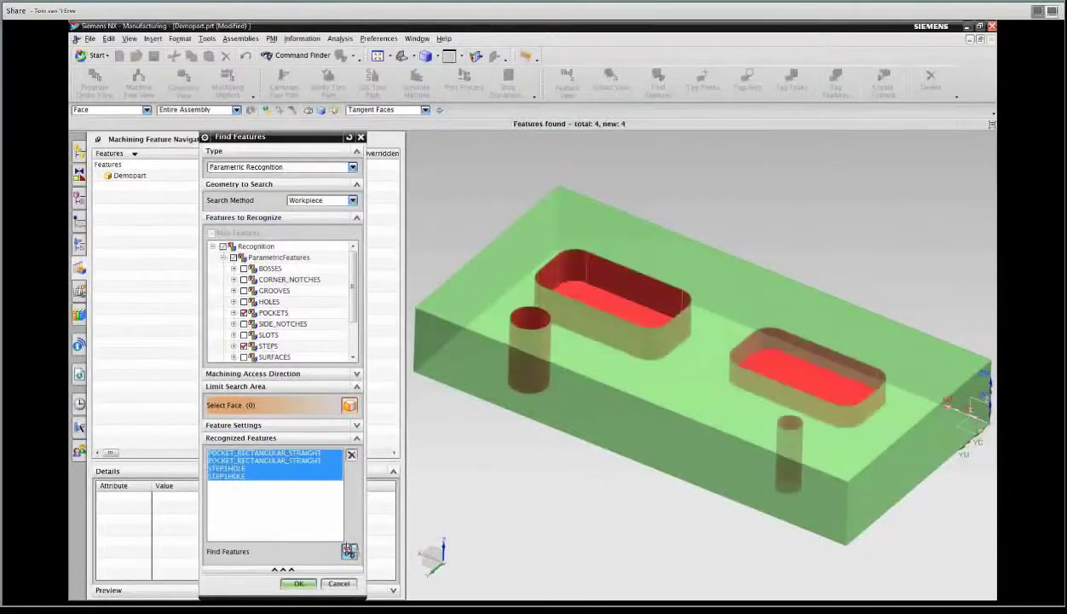
left_click(234, 476)
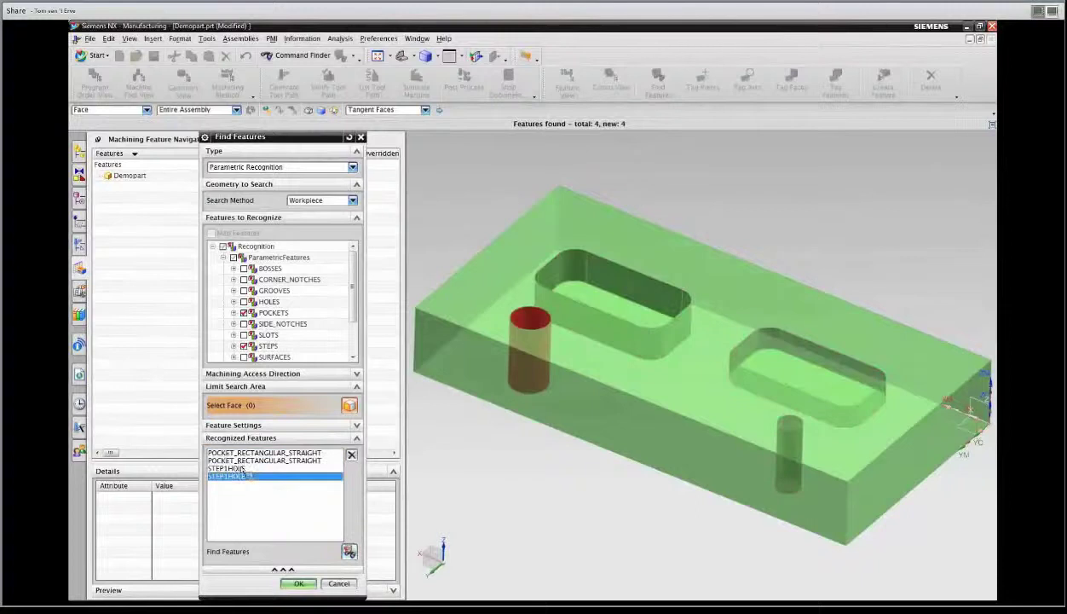
left_click(235, 468)
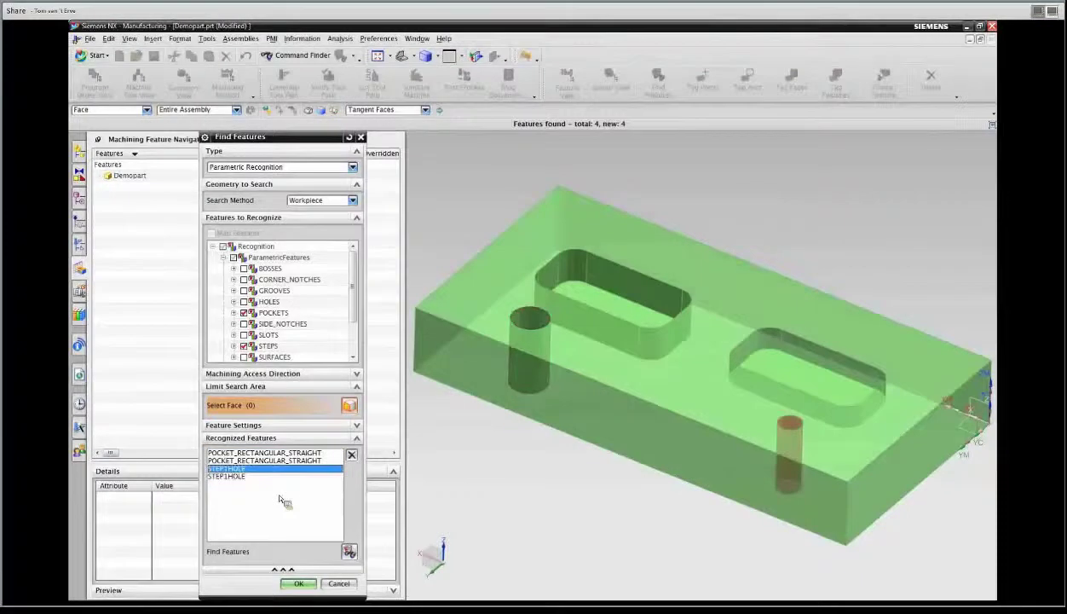
left_click(337, 583)
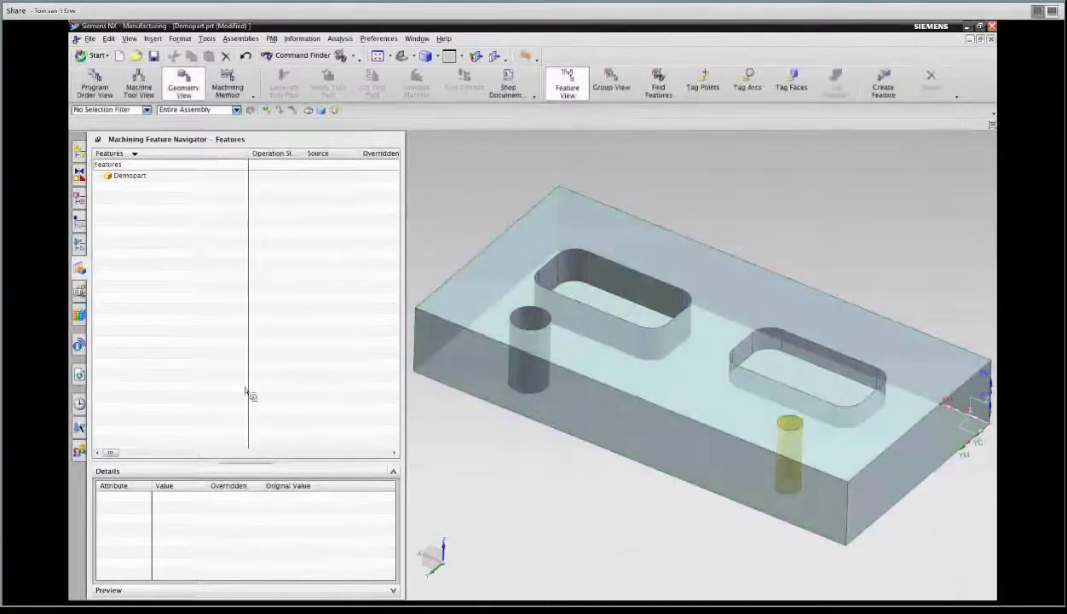
Switch to Machining Knowledge Editor and open machining_knowledge.xml from the machining_knowledge folder
left_click(386, 590)
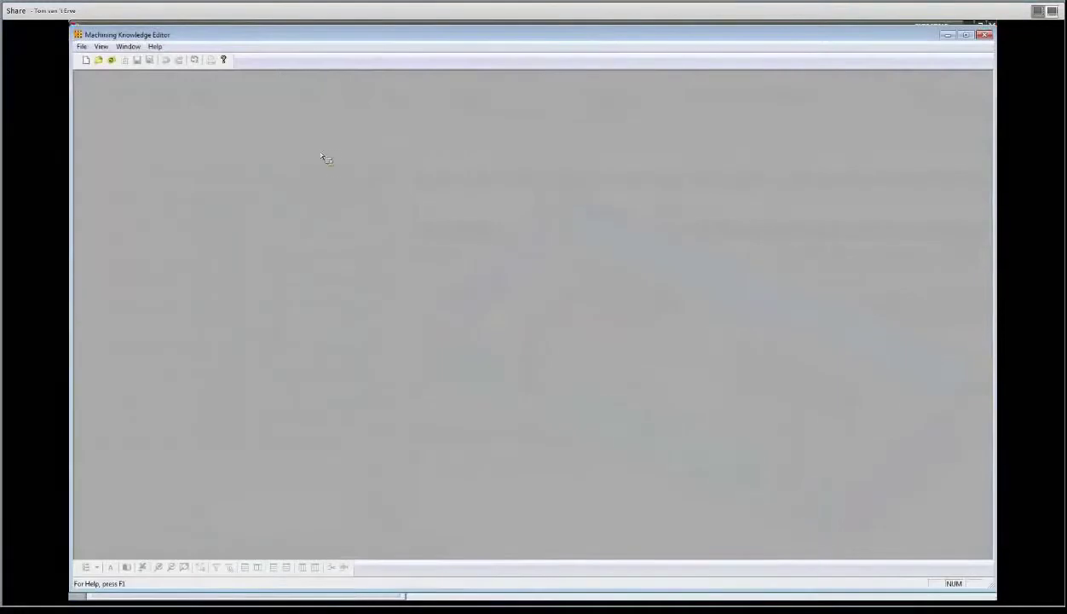
left_click(100, 60)
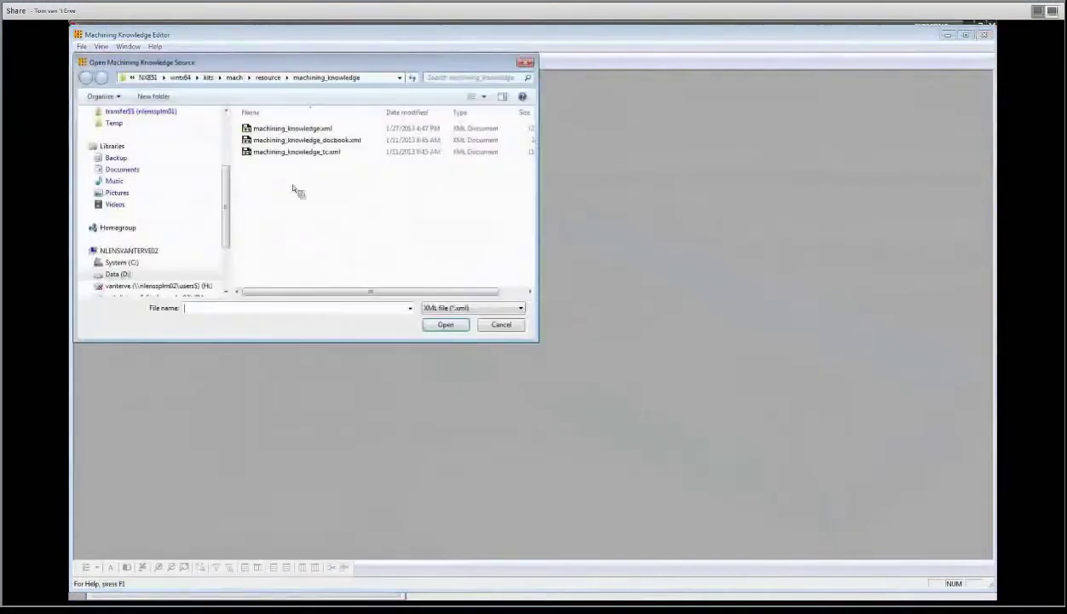
left_click(307, 130)
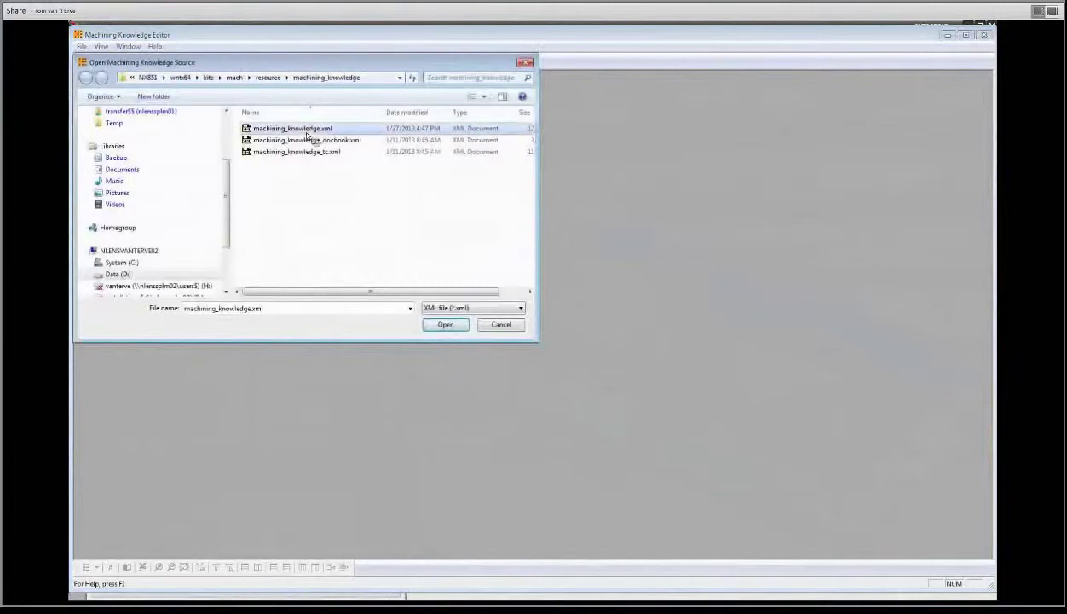
left_click(444, 326)
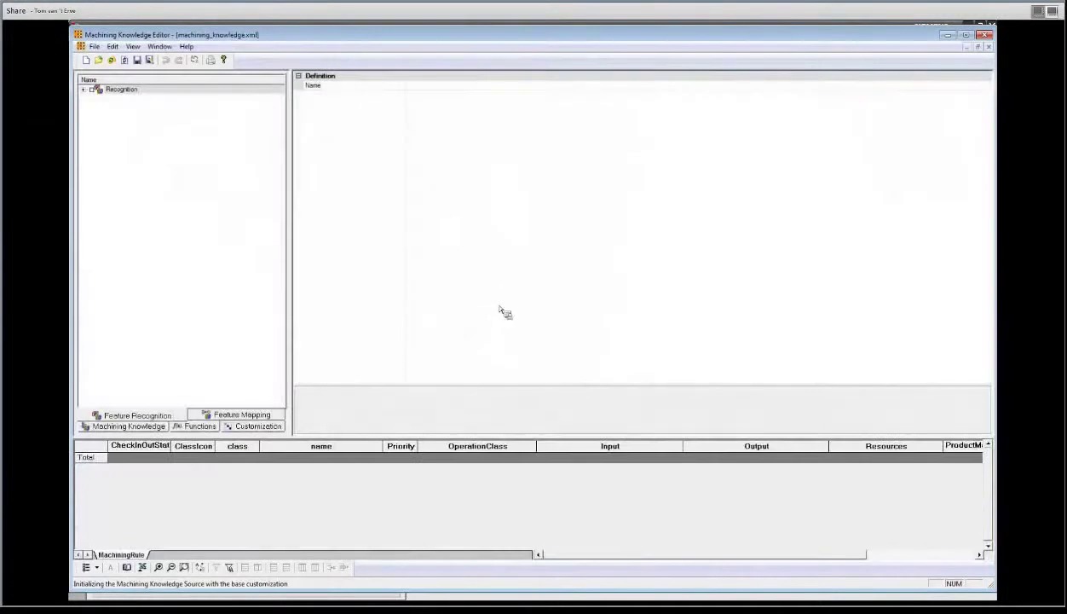
Create a new rule under the Mapping node of the feature mapping knowledge
left_click(228, 416)
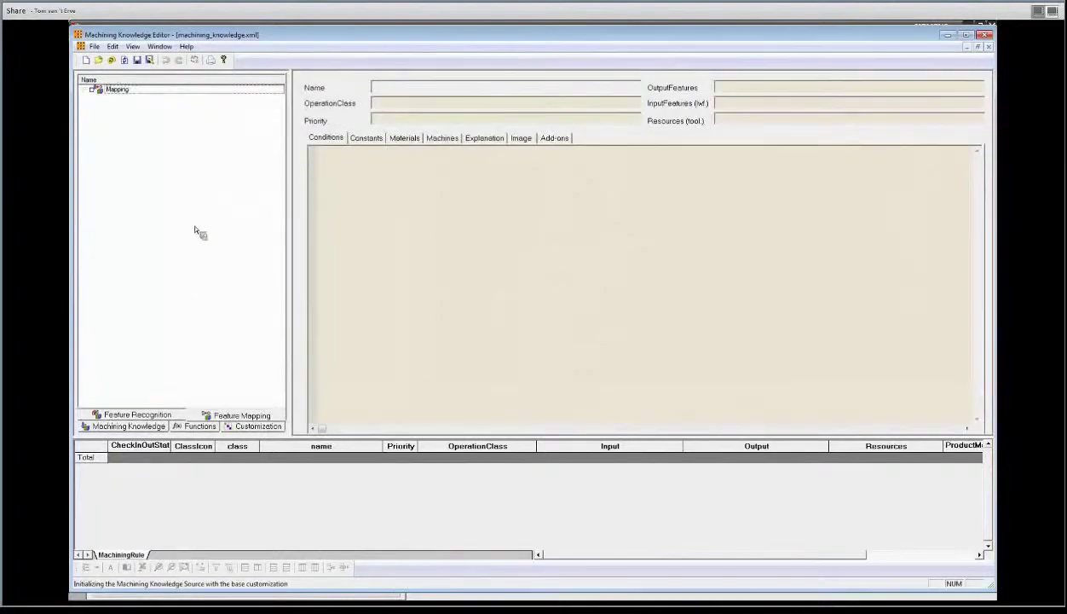
right_click(125, 93)
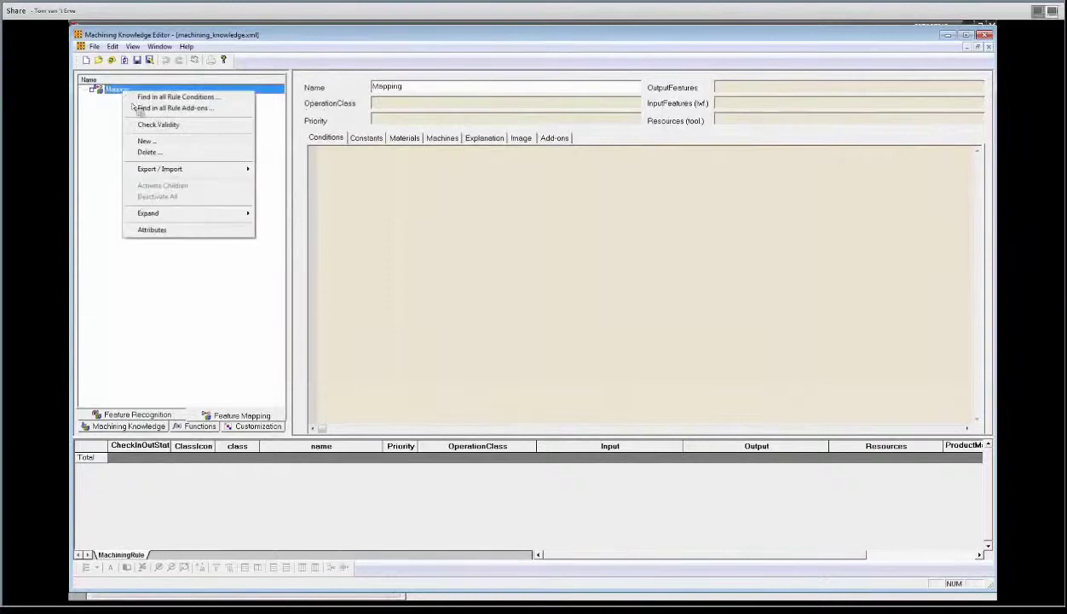
left_click(153, 142)
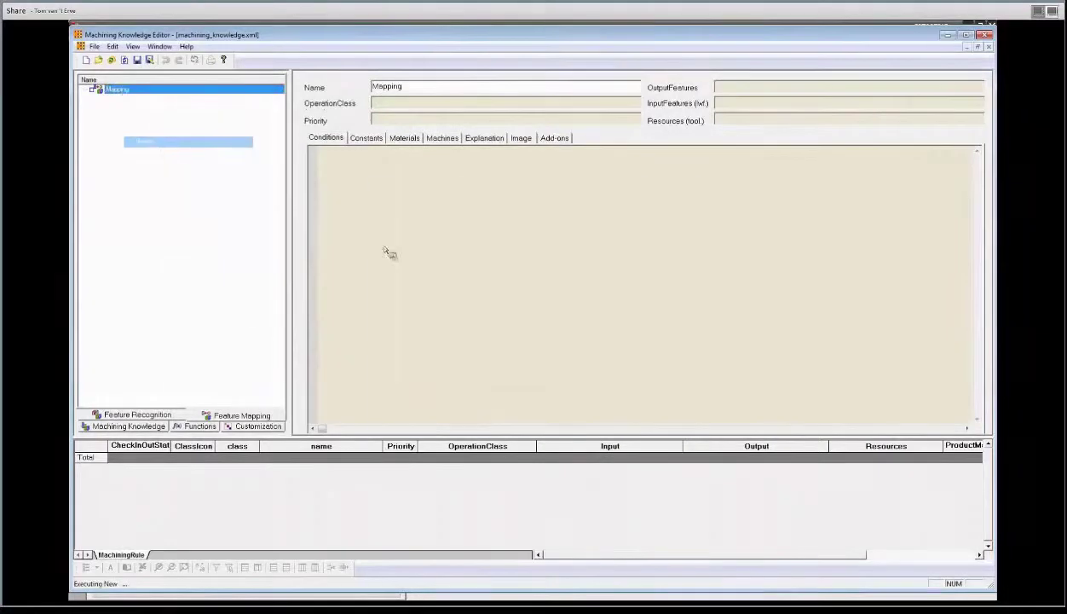
left_click(388, 242)
left_click(597, 415)
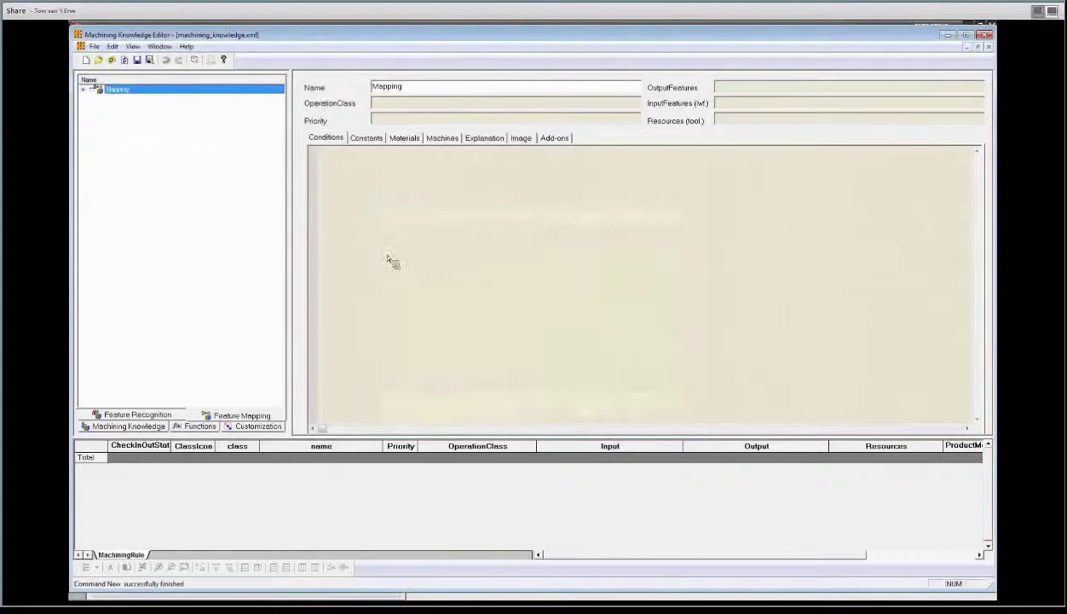
Rename the new mapping rule as map_test
left_click(131, 101)
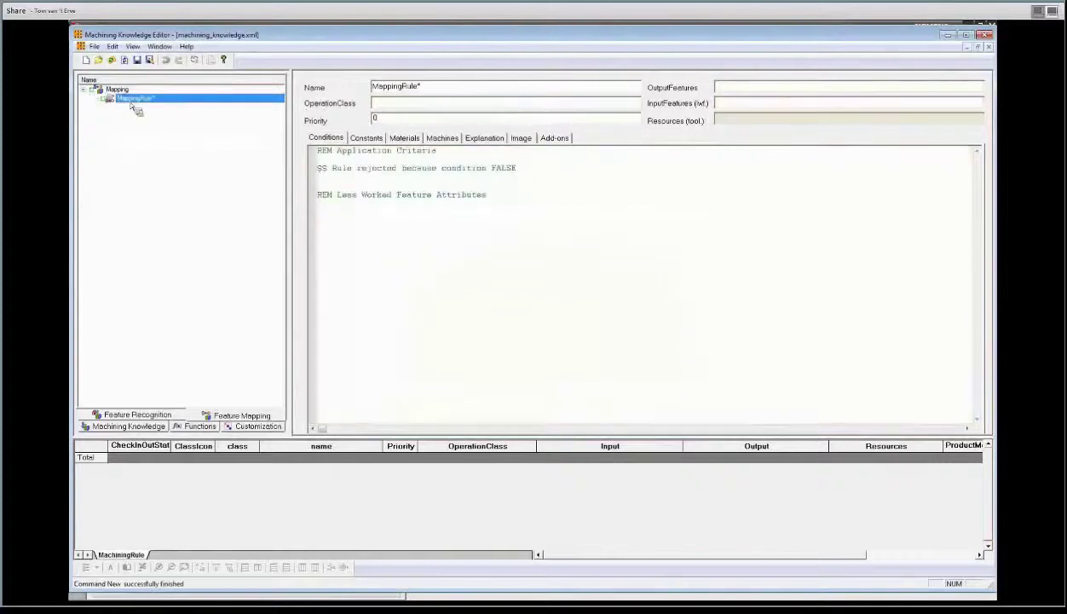
left_click(131, 100)
type("map_re")
type("test")
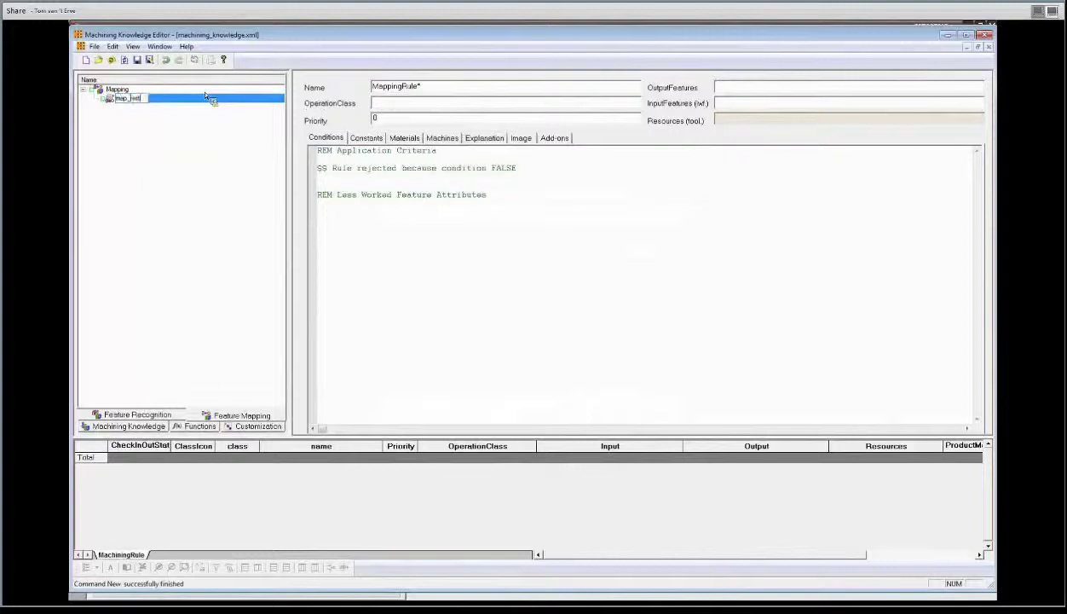
key("Return")
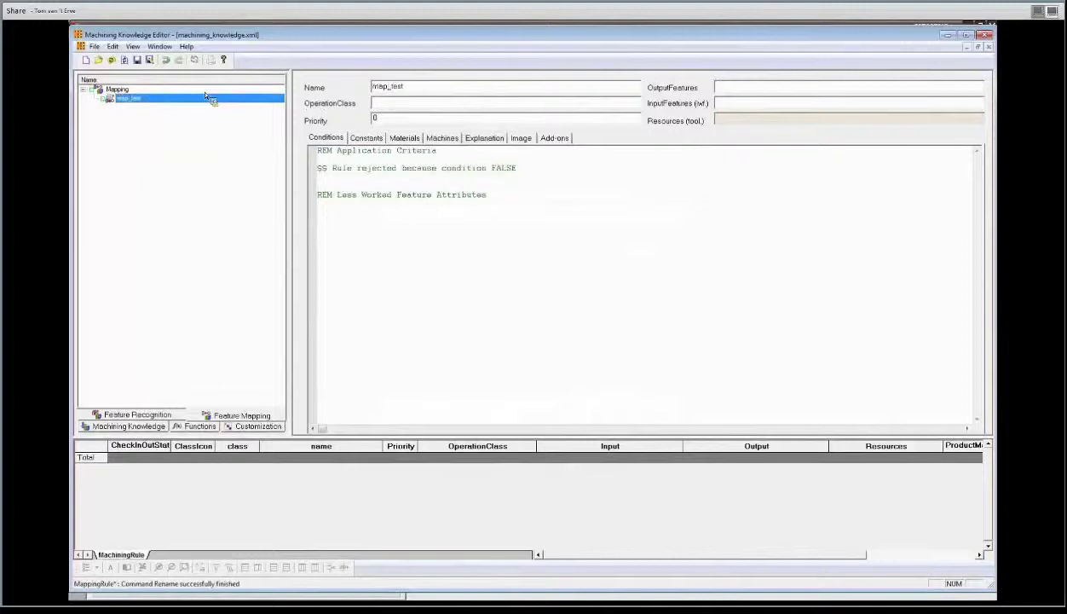
Set the output feature of the map_test rule to STEP1HOLE
left_click(745, 90)
left_click(745, 92)
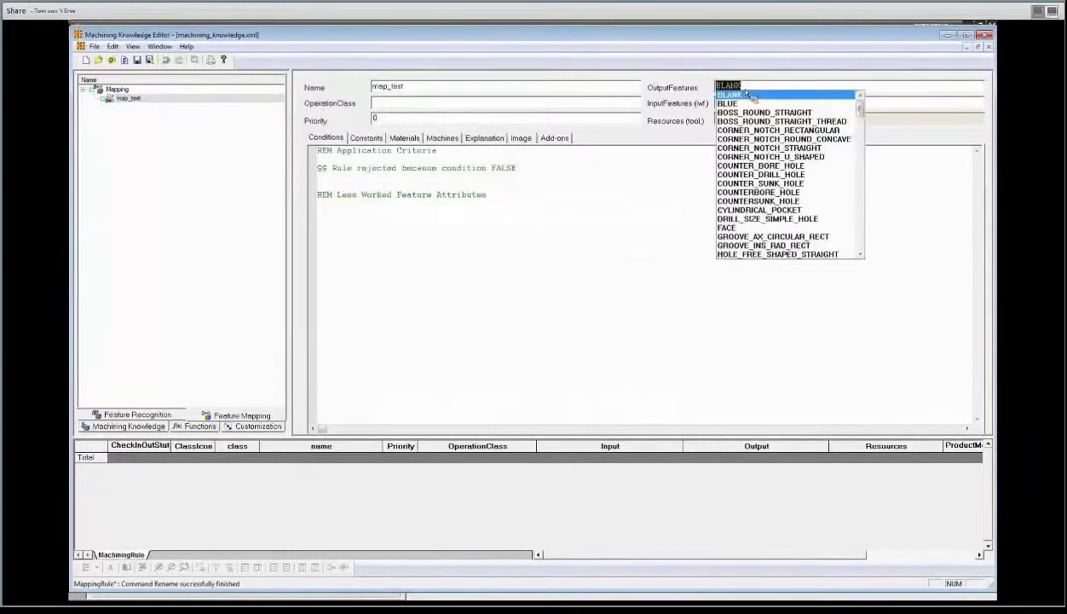
left_click_drag(861, 111, 861, 204)
left_click(747, 112)
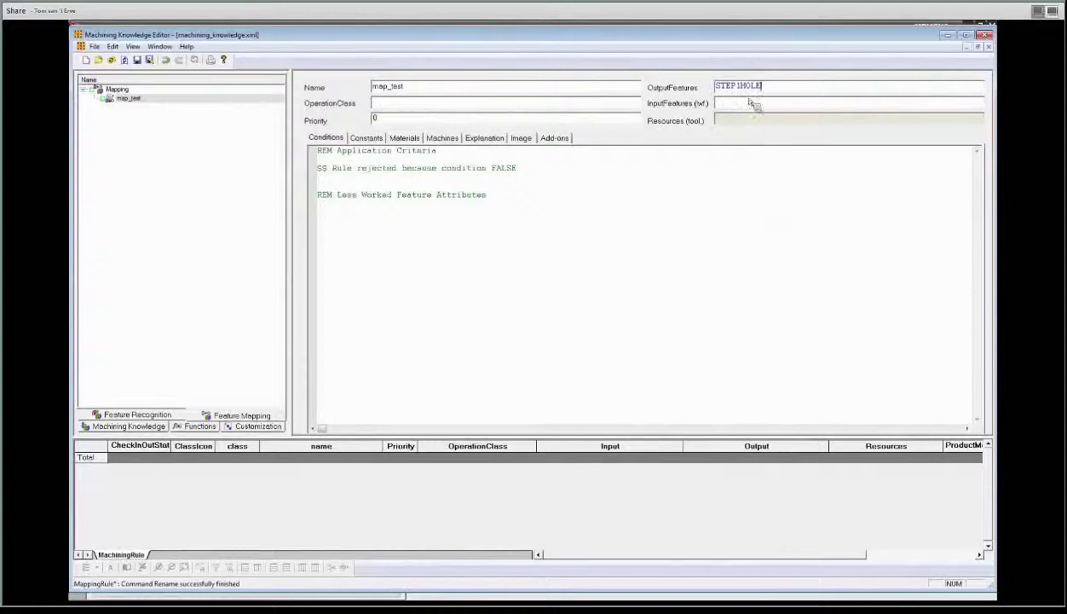
left_click(752, 106)
Set the input feature of the map_test rule to STEP1HOLE_THREAD, reusing the output feature's name
left_click_drag(765, 89, 693, 86)
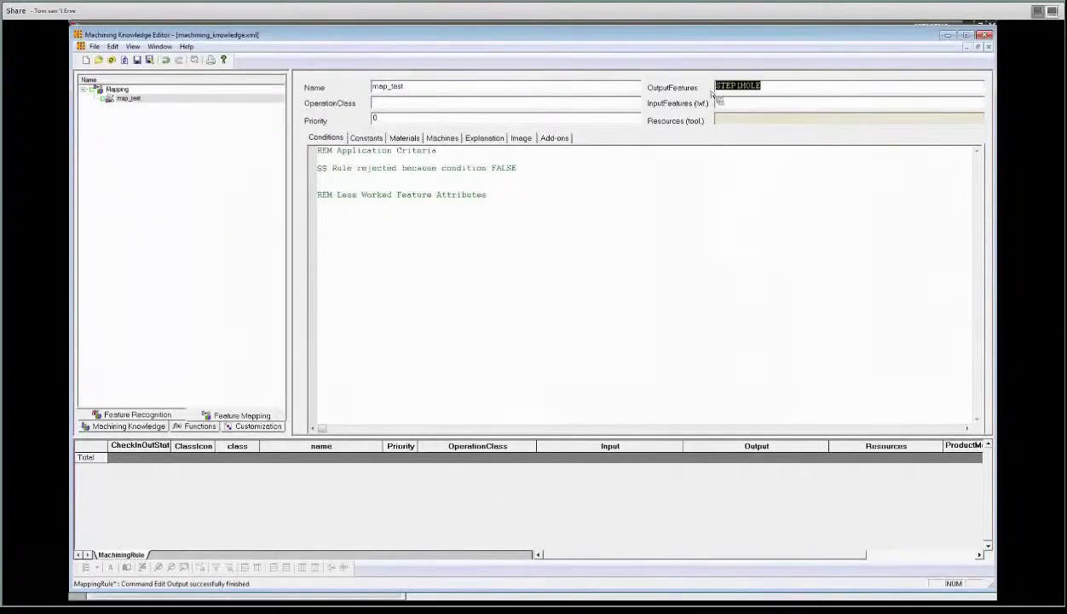
key("ctrl+c")
left_click(718, 103)
key("ctrl+v")
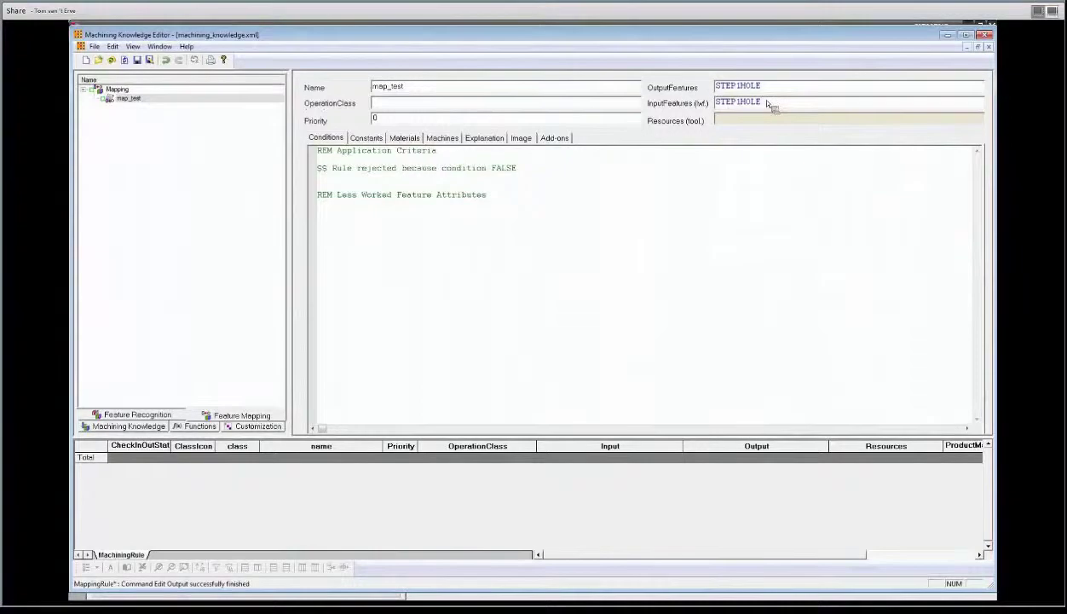
type("_THREAD")
Add the condition mwf.COLOR = 6 under Application Criteria in the map_test rule
left_click(345, 181)
key("Return")
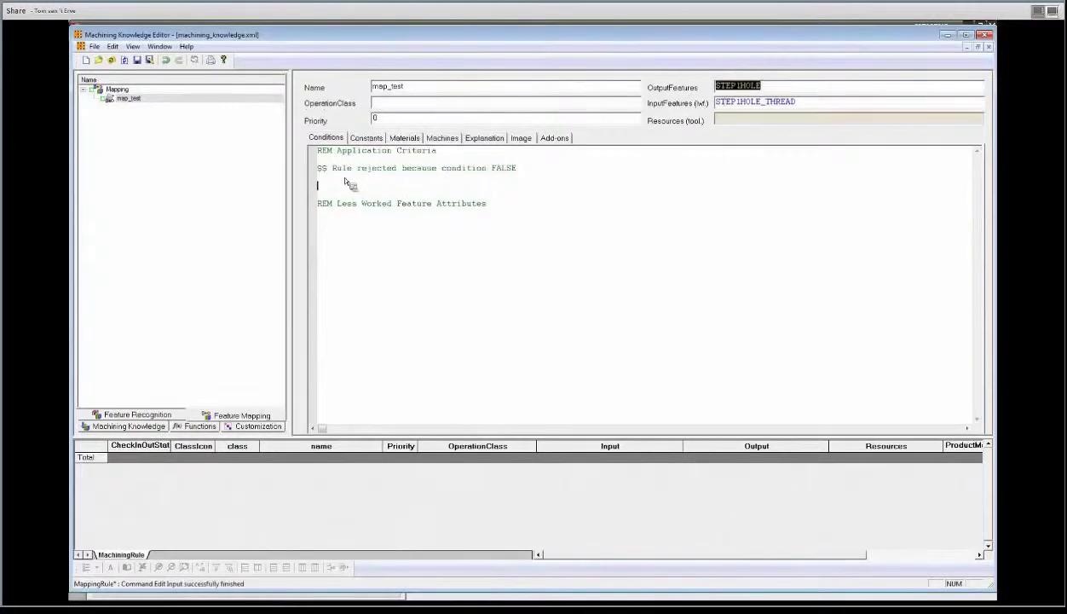
type("mwf.")
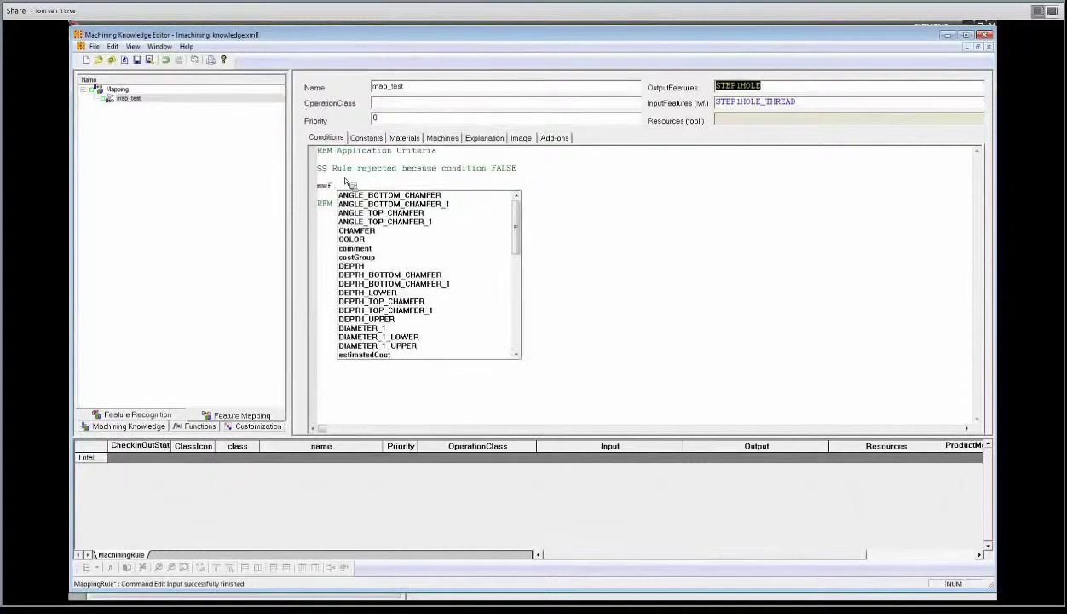
type("CHAMFER")
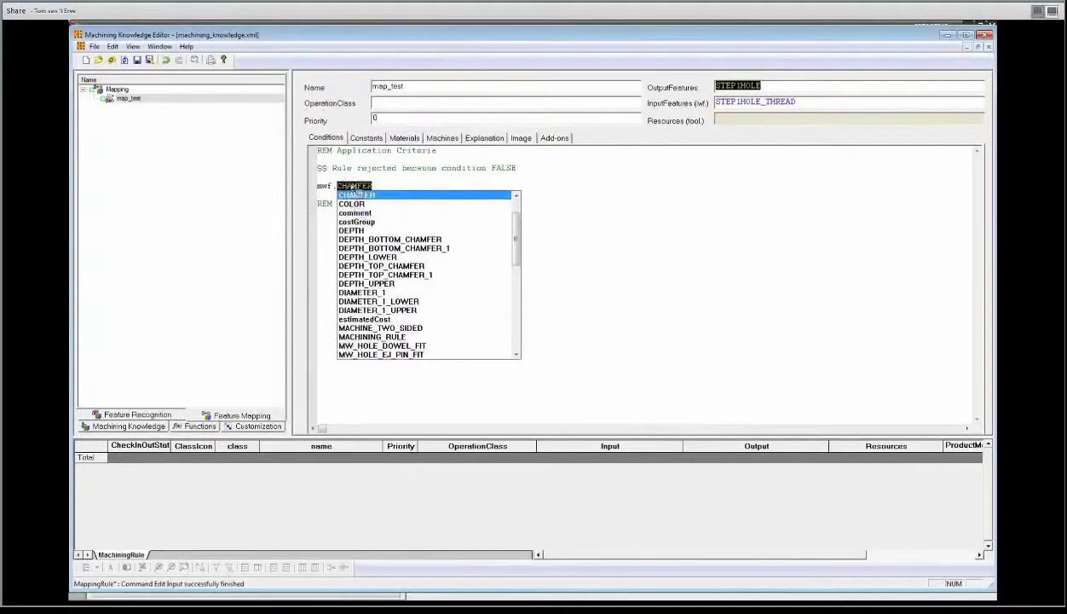
double_click(356, 205)
type("=")
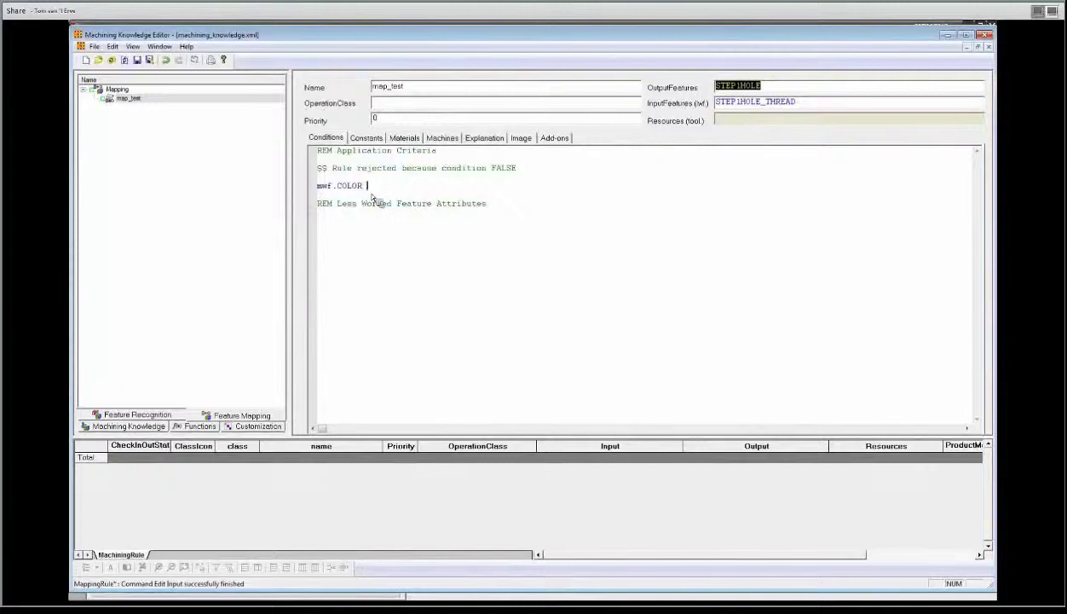
type(" 6")
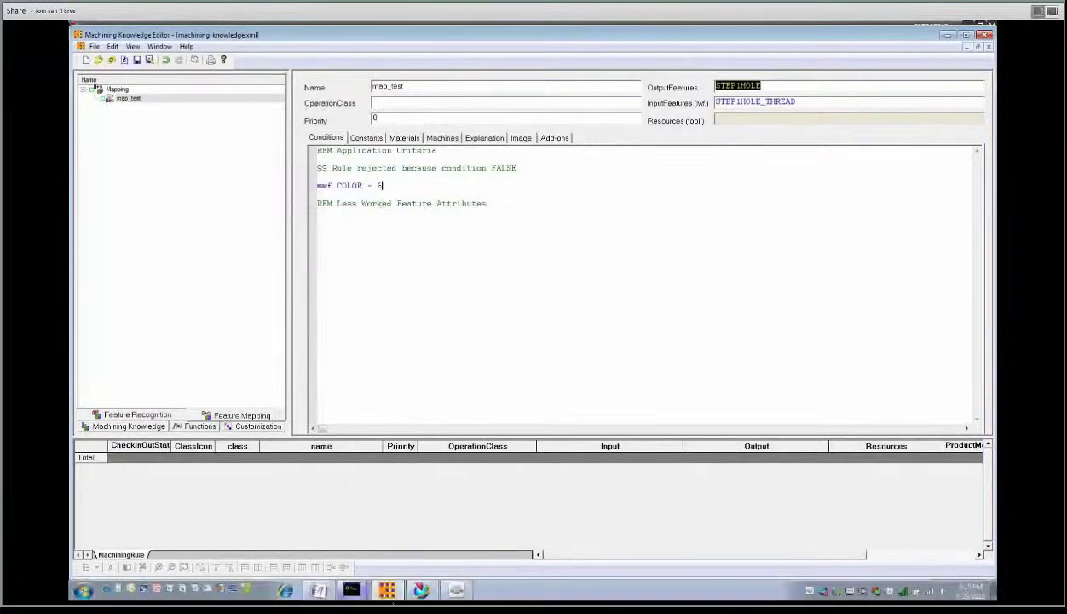
Switch to Siemens NX and check the color ID of the smaller hole's face, restricting selection to faces and leaving its display settings unchanged
left_click(423, 590)
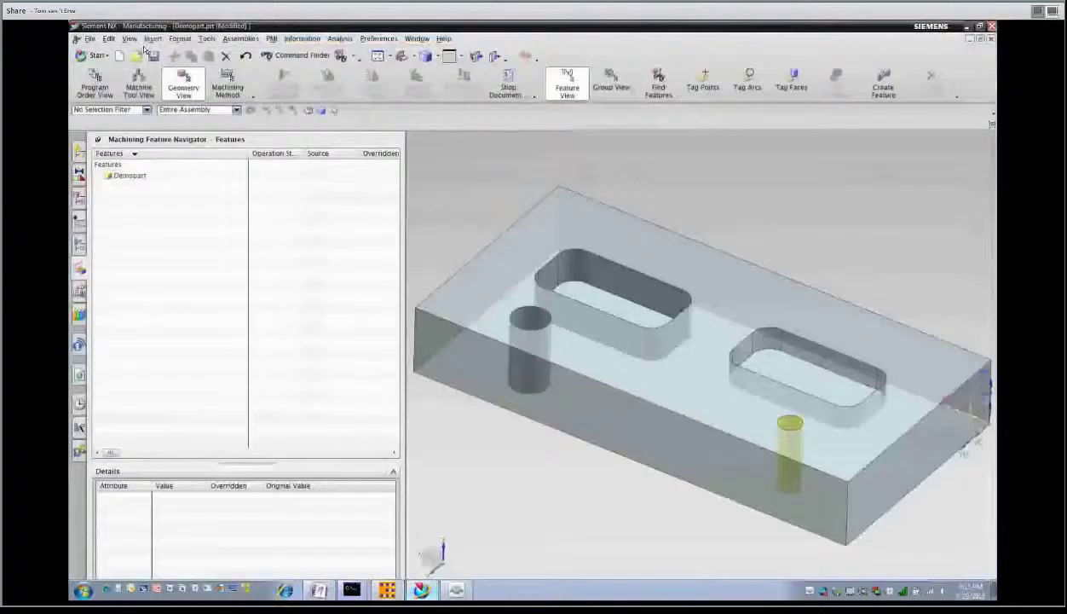
left_click(147, 110)
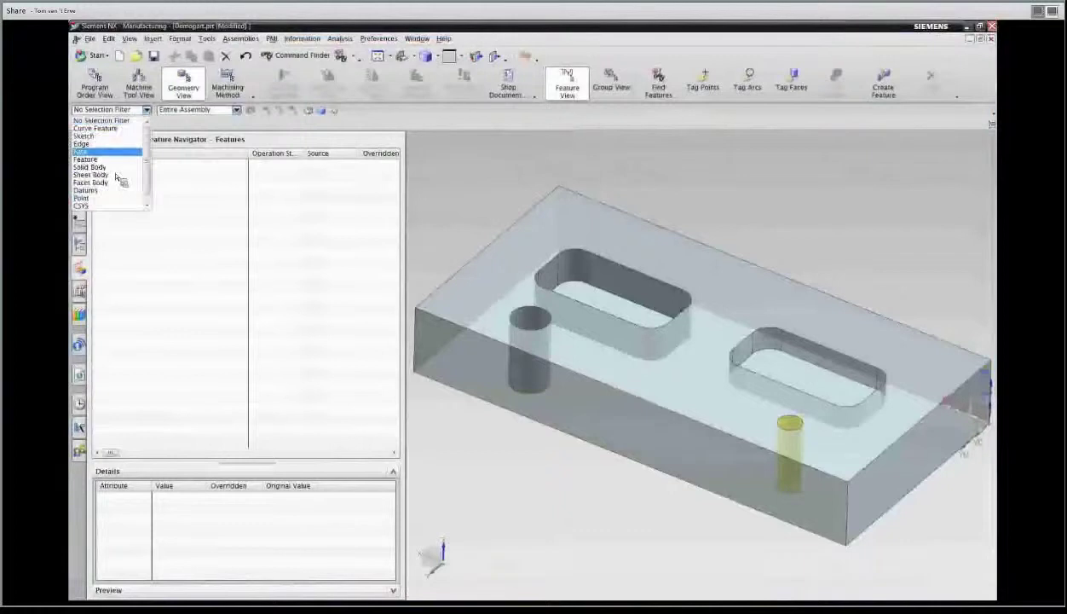
left_click(85, 151)
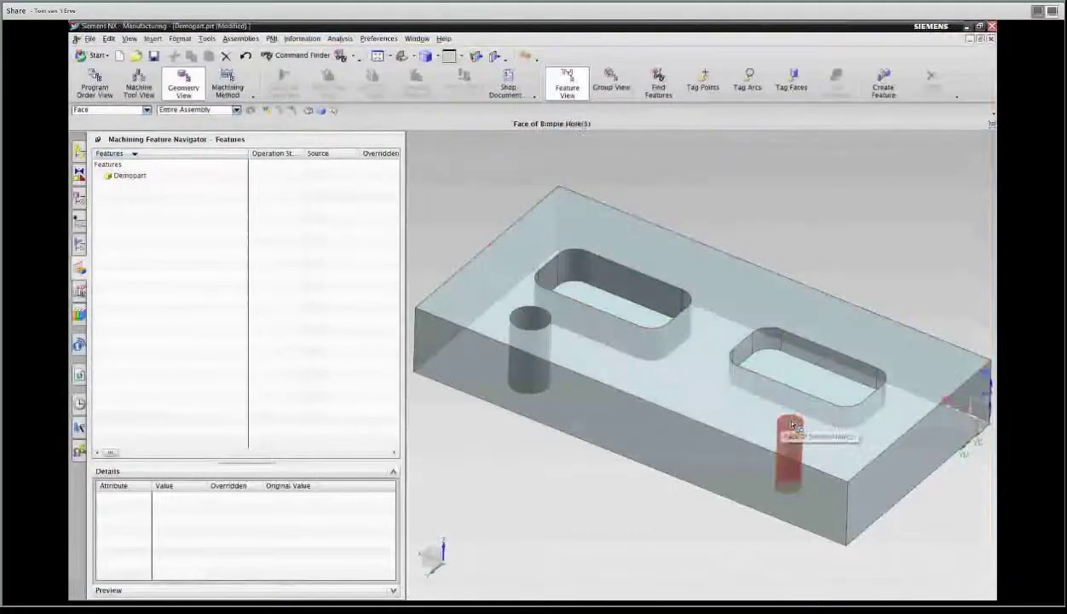
left_click(787, 445)
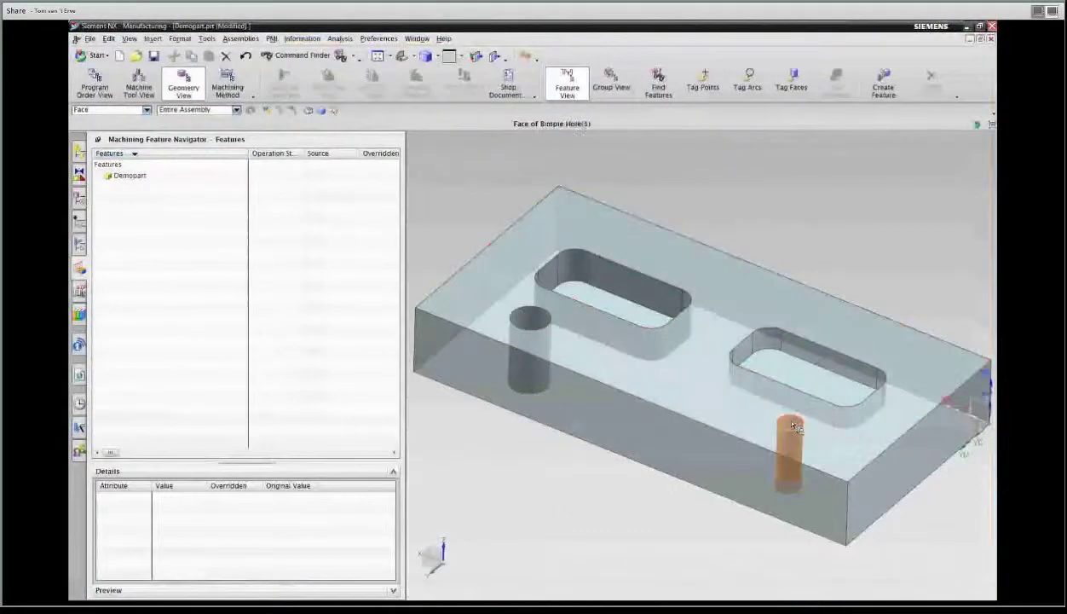
left_click(109, 38)
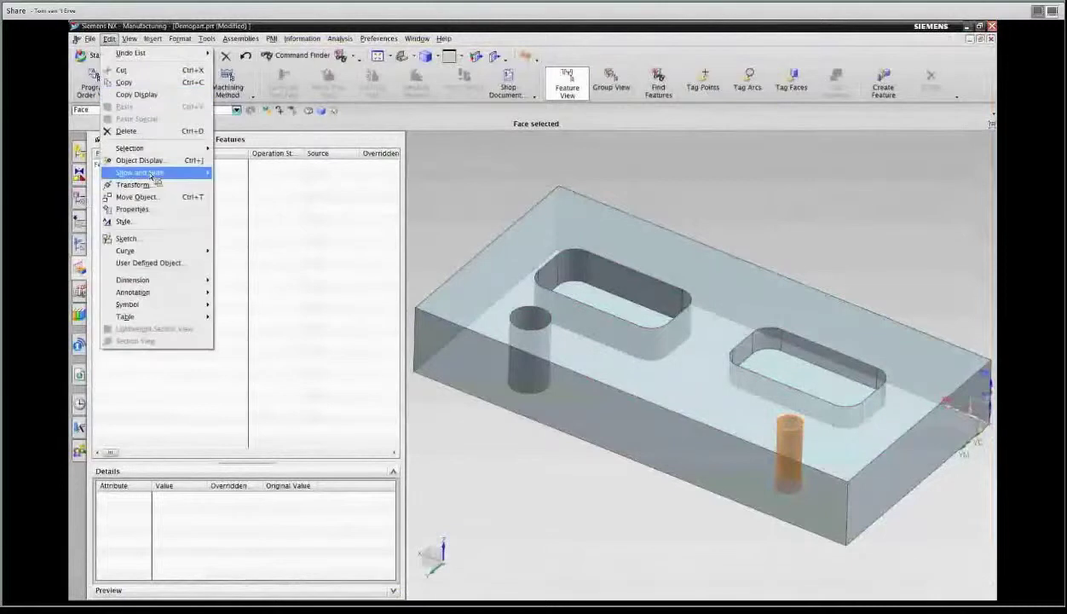
left_click(153, 167)
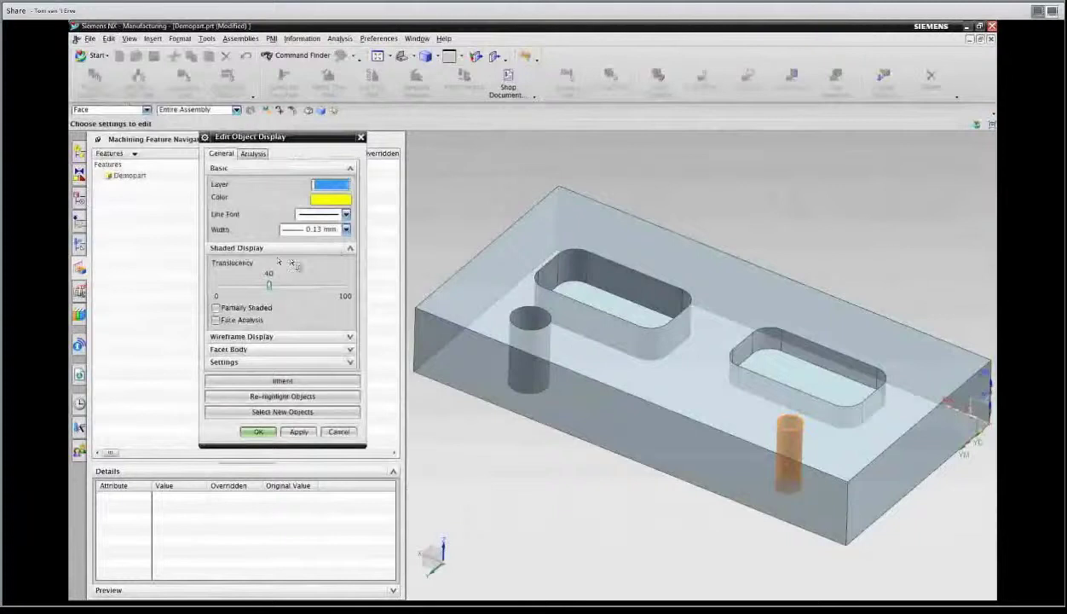
left_click(330, 199)
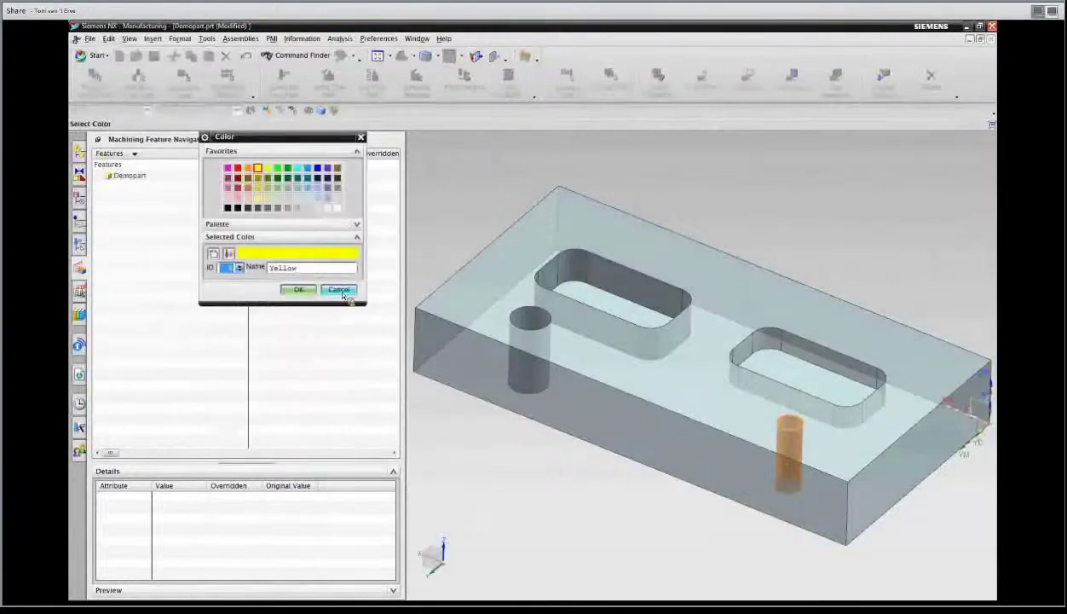
left_click(339, 290)
left_click(334, 428)
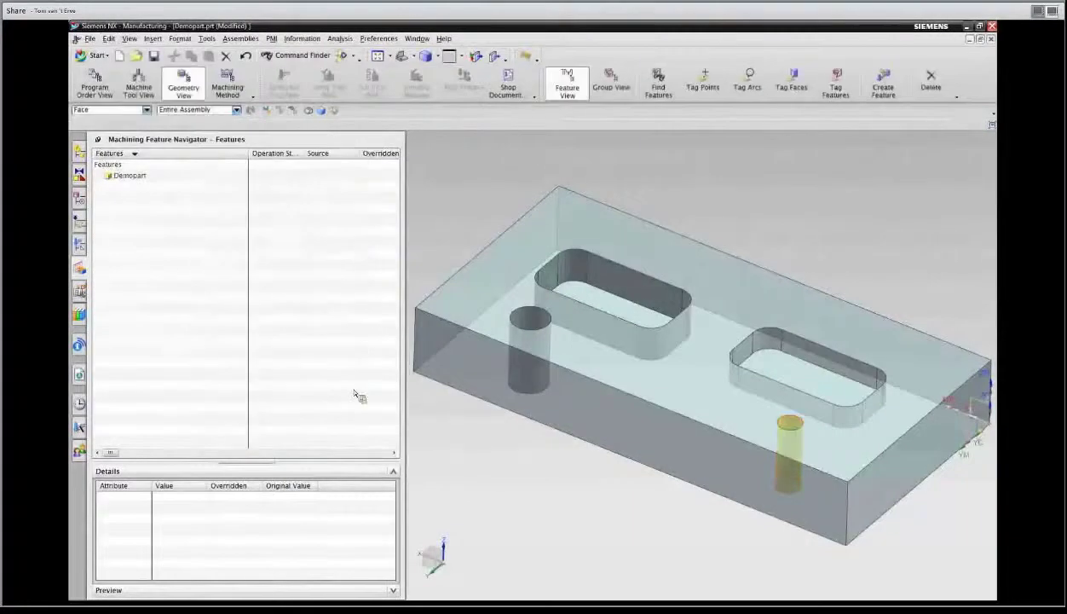
Switch to Machining Knowledge Editor and add IF mwf.DIAMETER_1 = 10 THEN lwf.THREAD_PITCH =1.5 under Less Worked Feature Attributes in the map_test rule
left_click(387, 589)
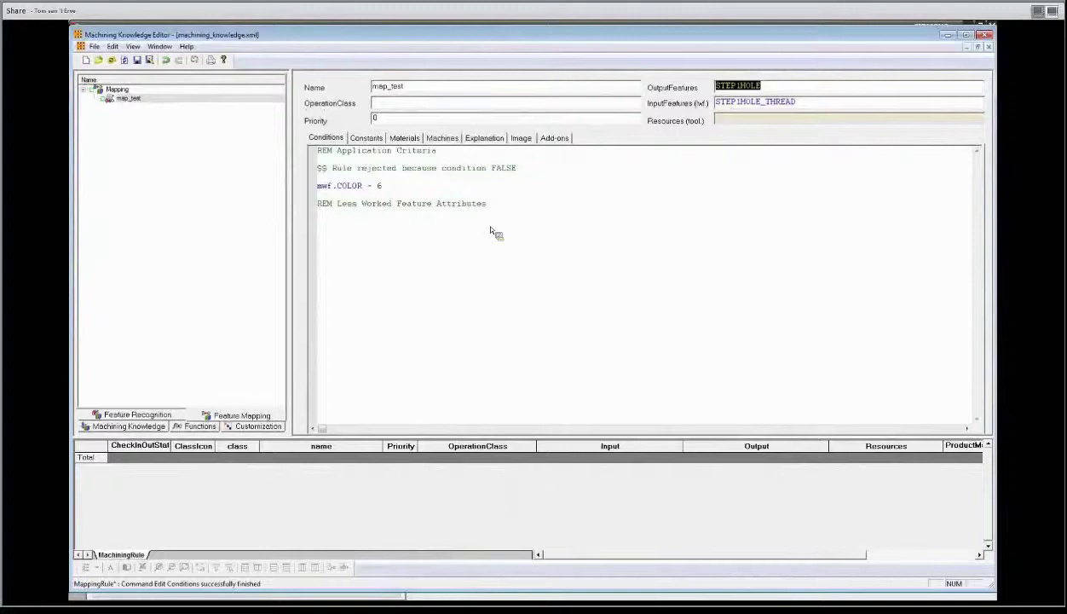
type("IF")
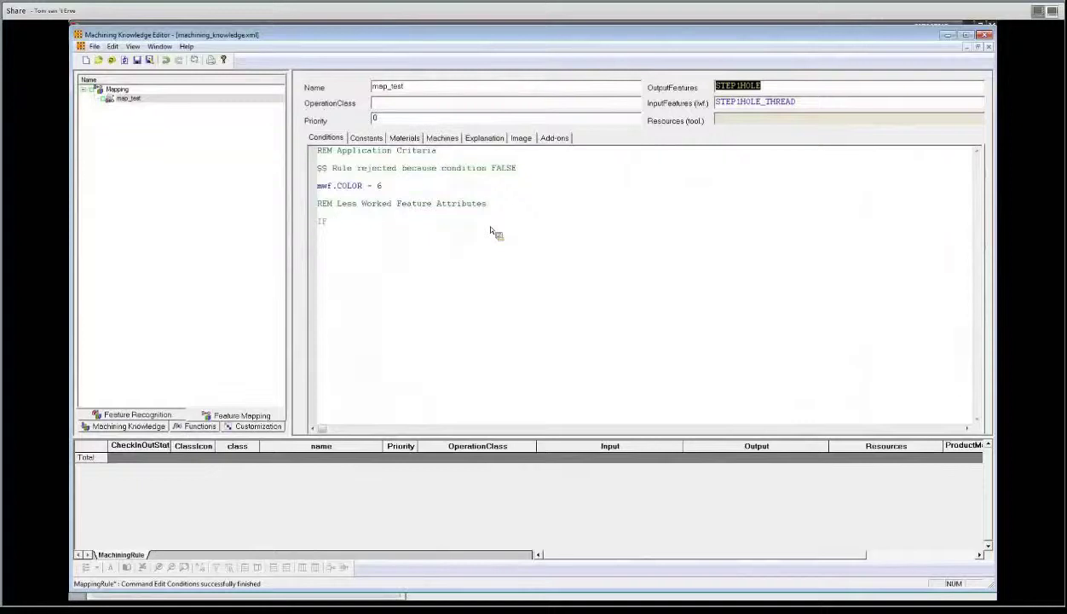
type(" mwf.")
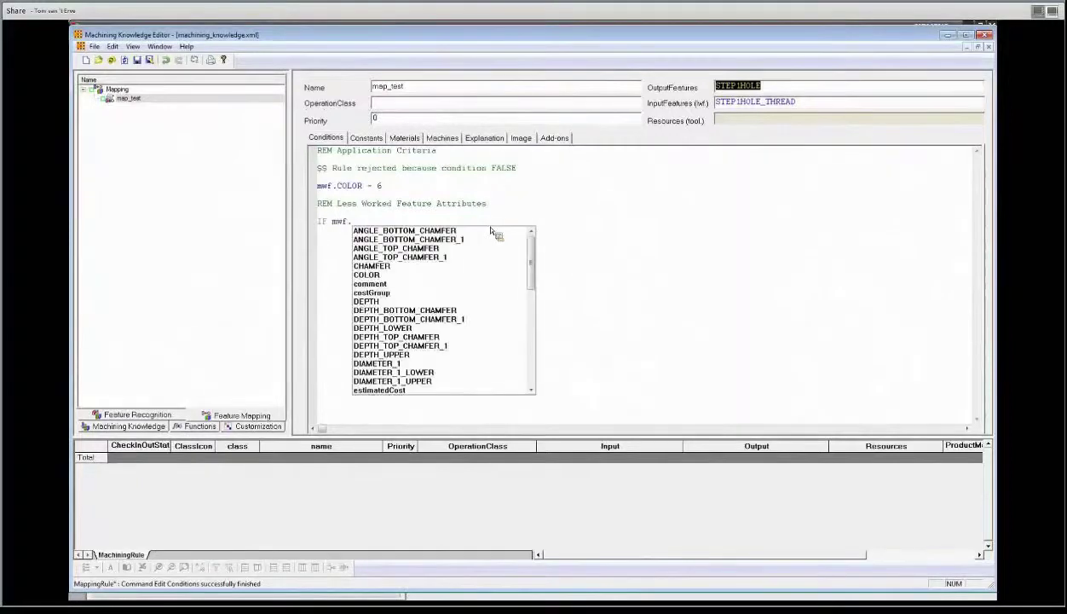
double_click(407, 363)
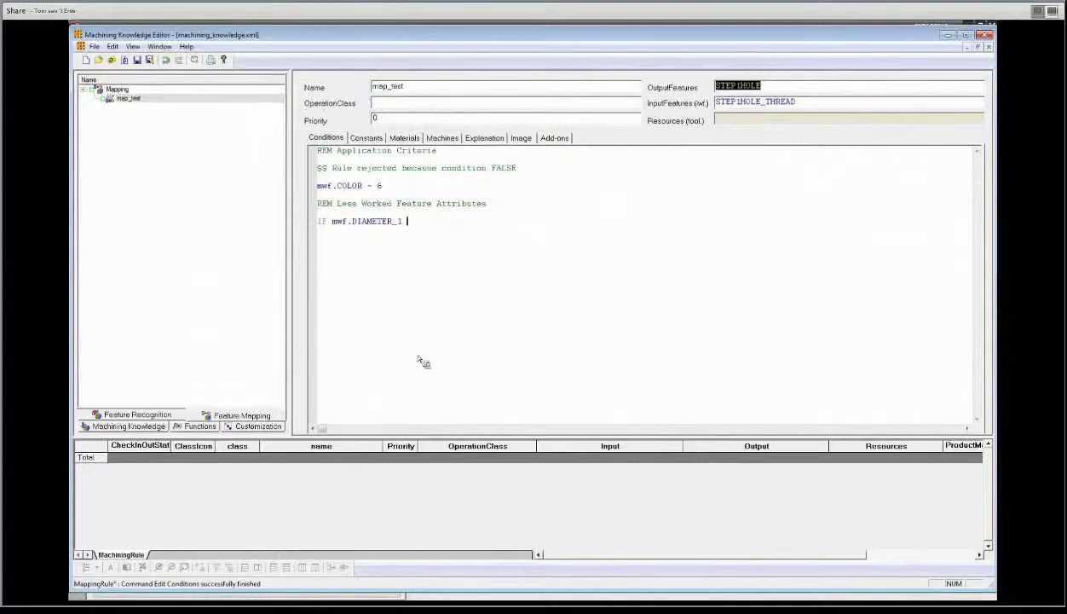
type("= 10 THEN lwf.")
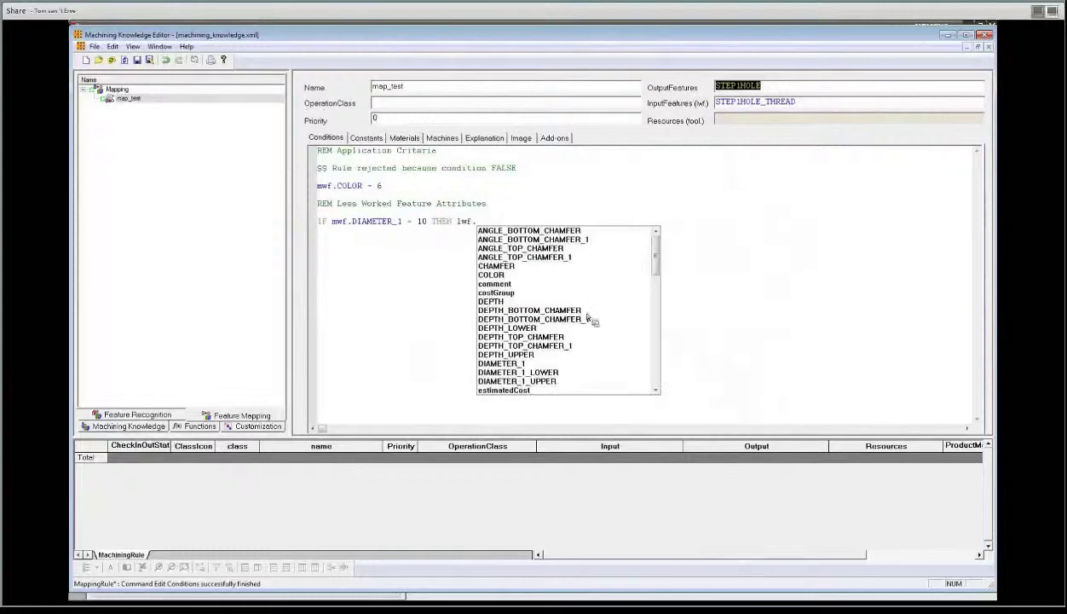
left_click_drag(661, 258, 625, 337)
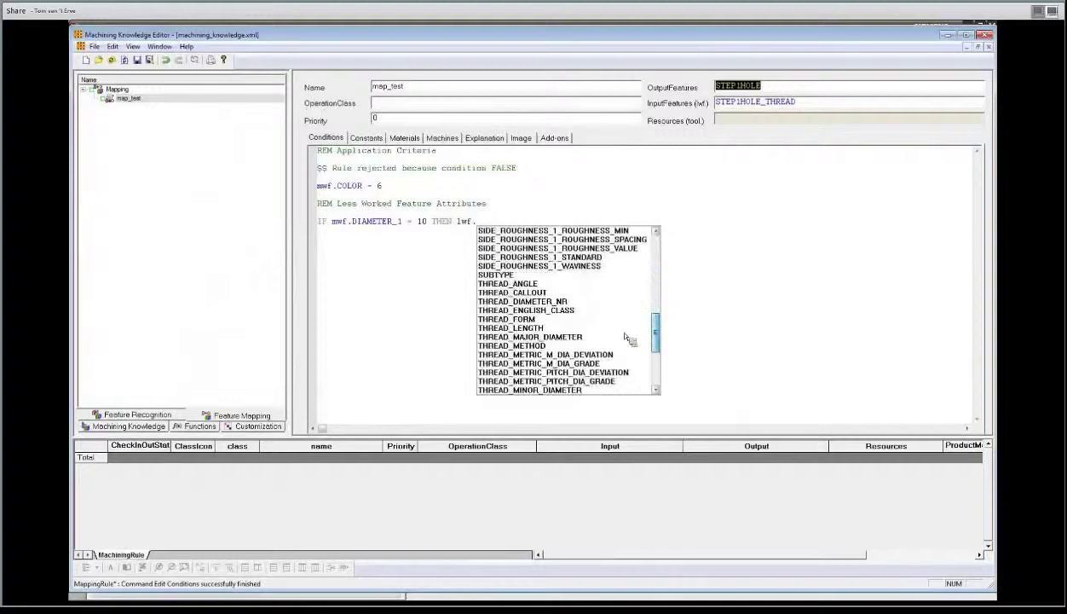
left_click(572, 337)
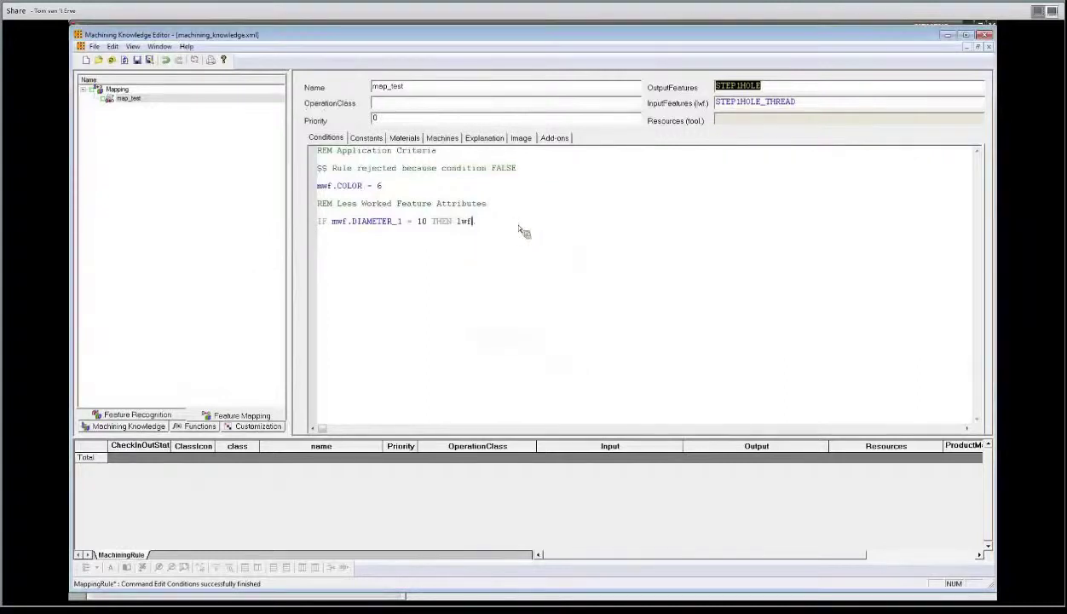
type(".")
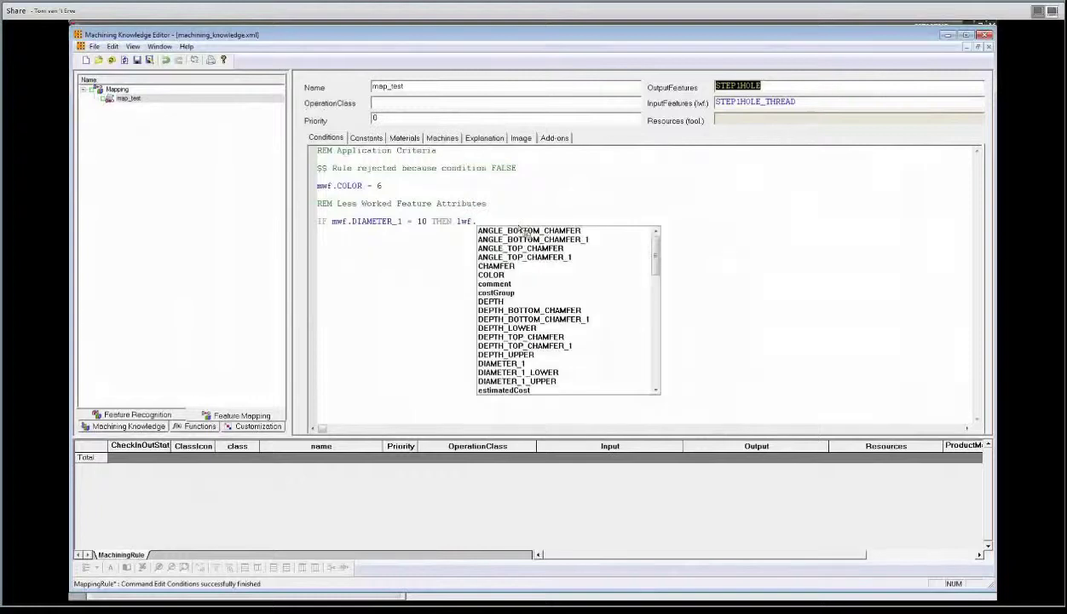
type("t")
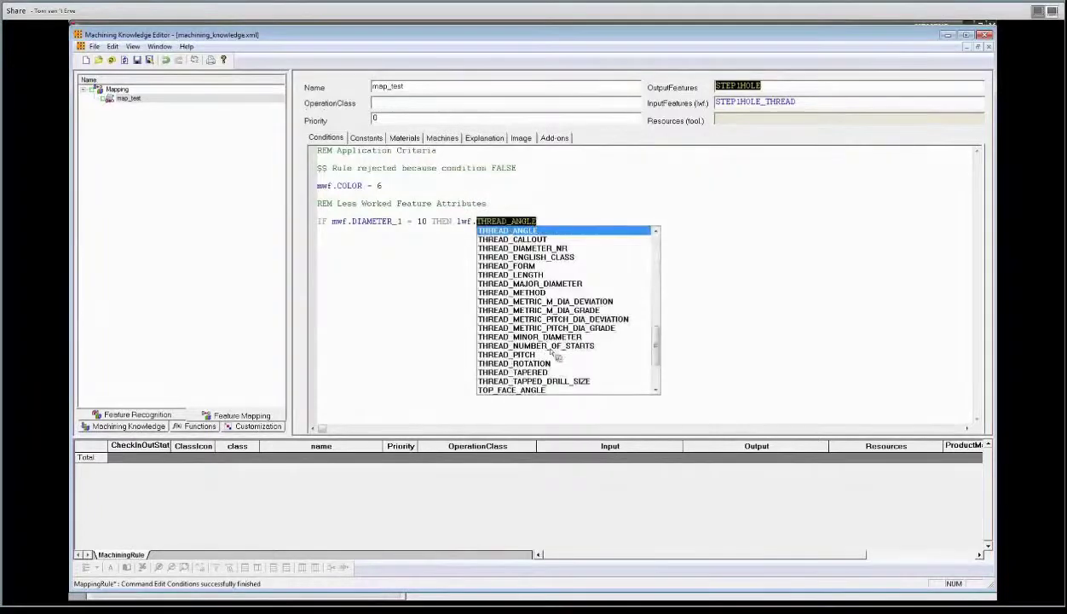
double_click(545, 356)
type("=")
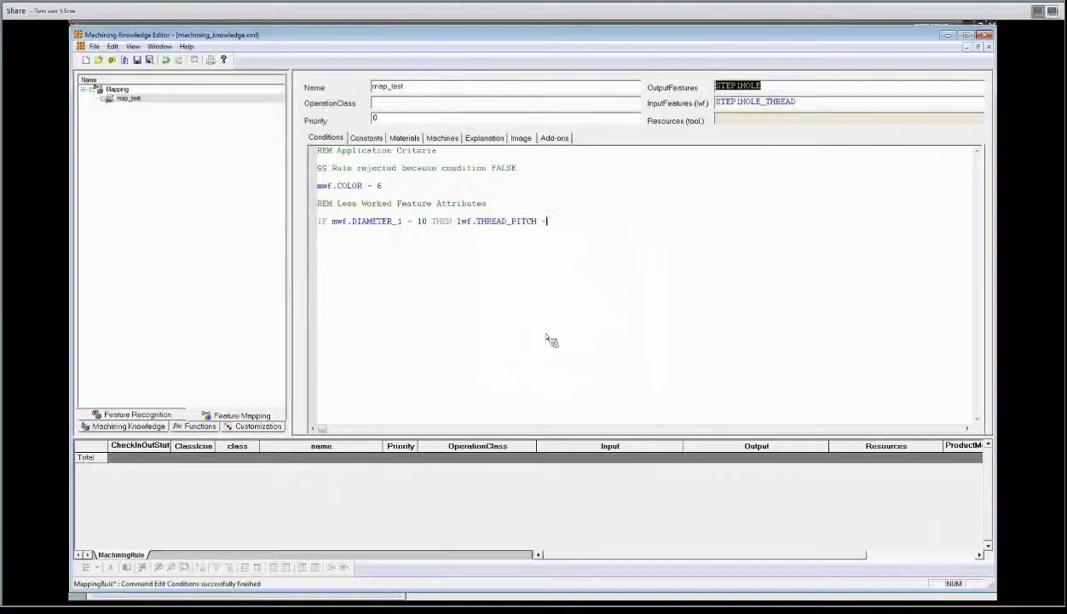
type("1.5")
key("Return")
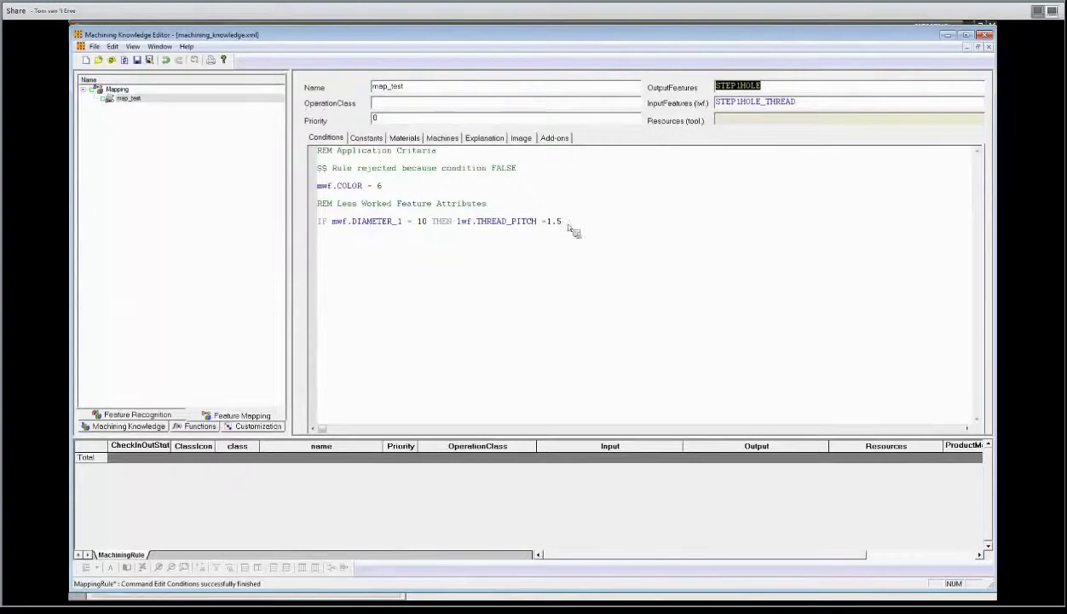
Duplicate the thread pitch line and change the first copy to diameter 6 with pitch 1.0
left_click_drag(562, 222, 323, 223)
key("ctrl+c")
left_click(338, 243)
key("ctrl+v")
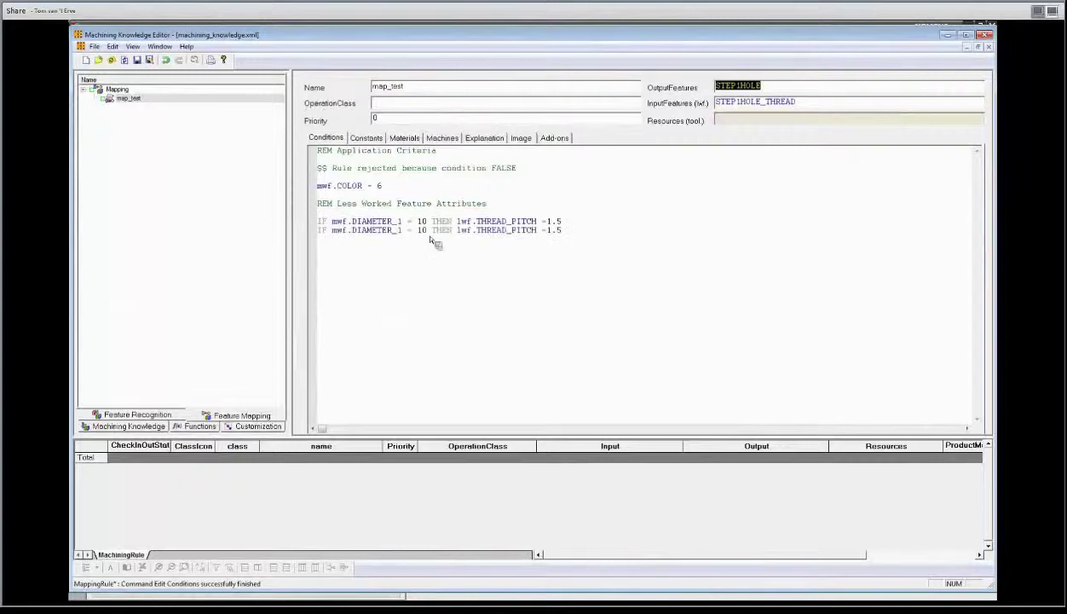
left_click(428, 222)
key("BackSpace")
key("BackSpace")
type("6")
left_click(572, 224)
key("BackSpace")
type("0")
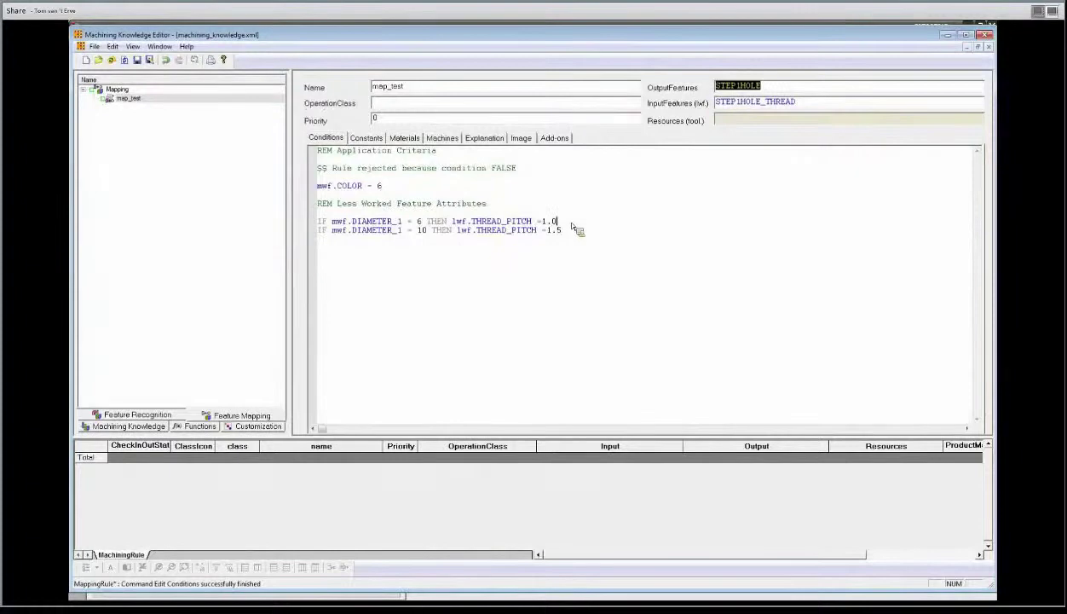
Insert another copy of the pitch line between the two conditions, with diameter 8 and pitch 1.25
key("Return")
key("ctrl+v")
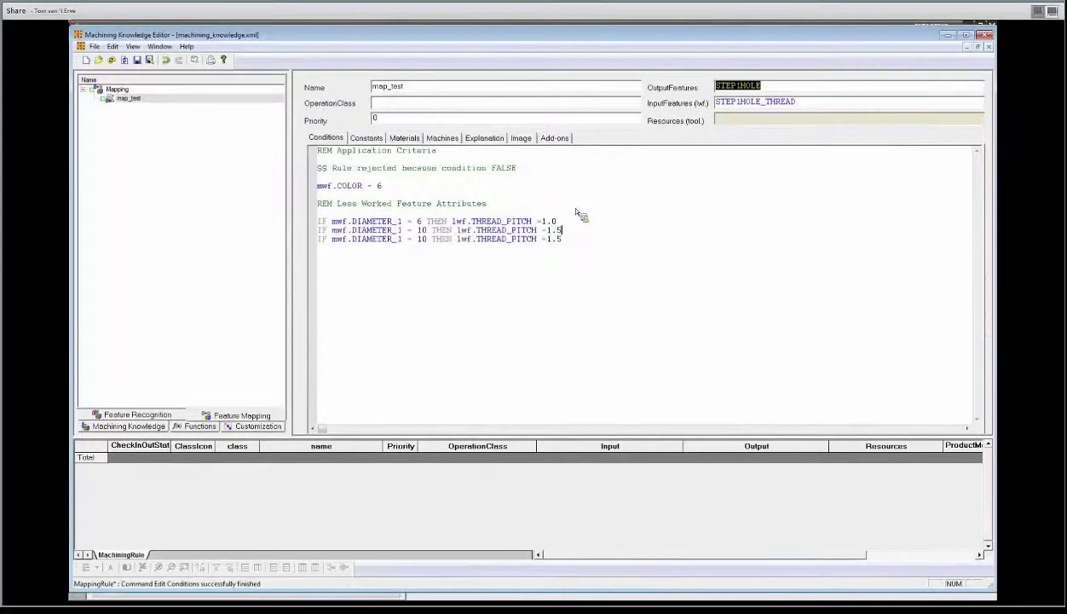
left_click(428, 231)
key("BackSpace")
key("BackSpace")
type("8")
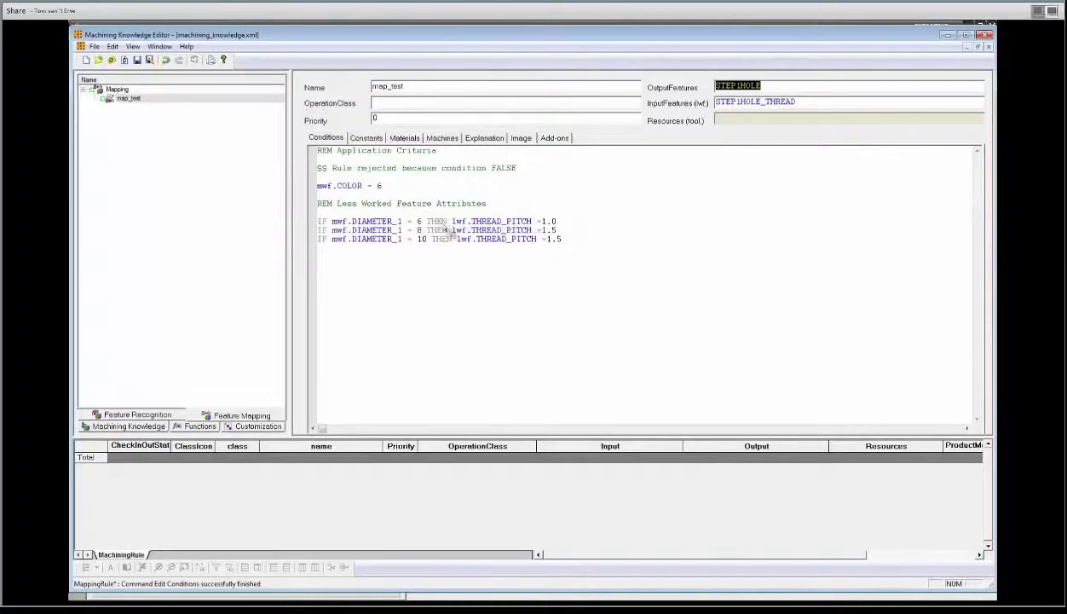
left_click(565, 231)
type("25")
Add the line lwf.THREAD_LENGTH = mwf.DEPTH below the thread pitch conditions
left_click(513, 265)
type("lwf.")
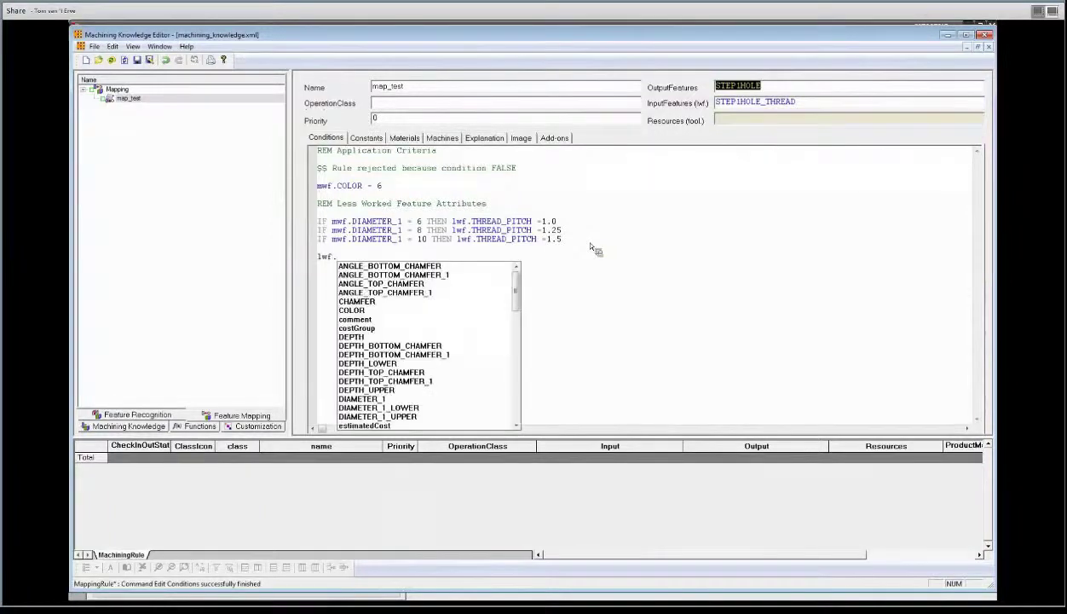
scroll(590, 245, "down", 2)
key("Down")
type("th")
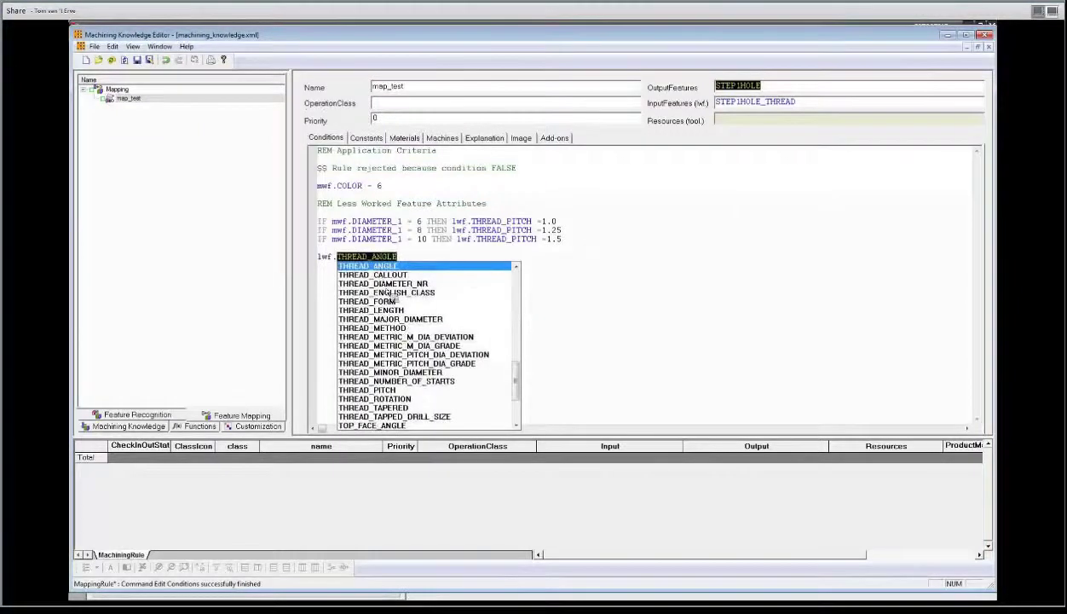
left_click(375, 310)
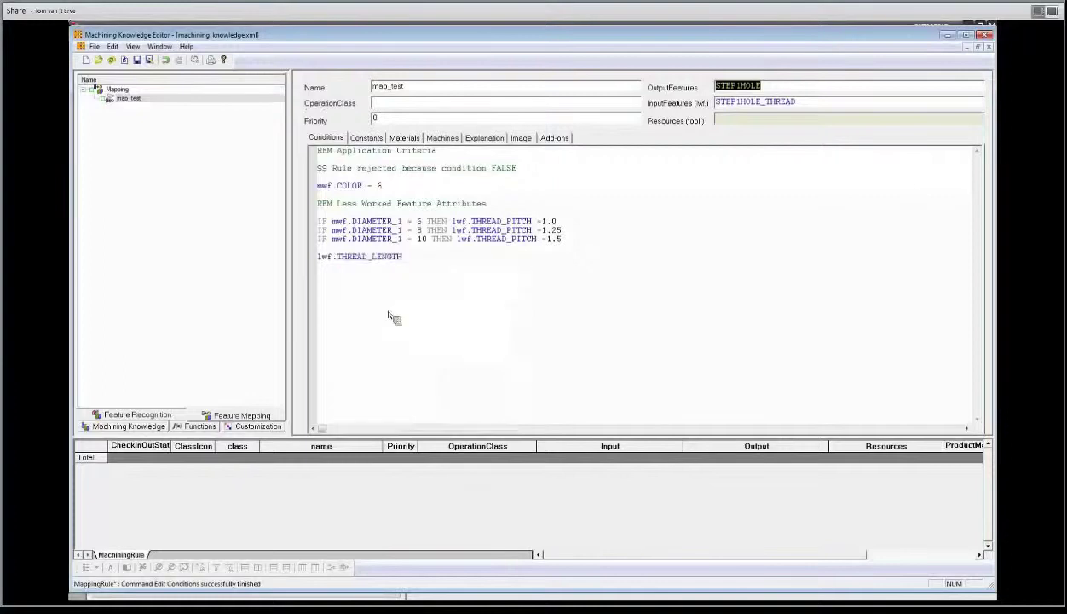
type("=")
key("BackSpace")
key("BackSpace")
type("=")
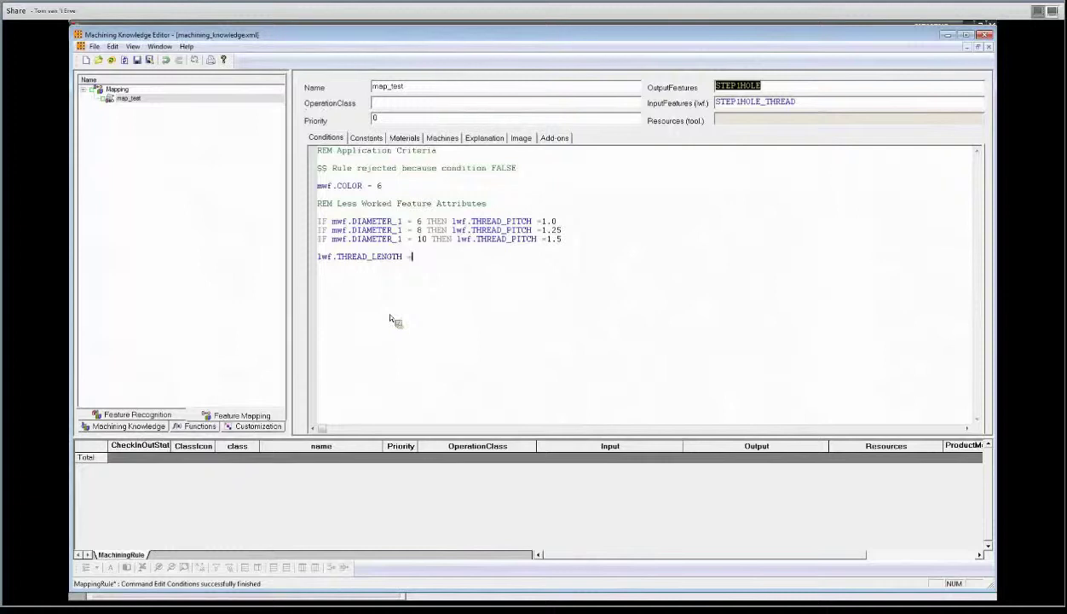
type(" mwf.")
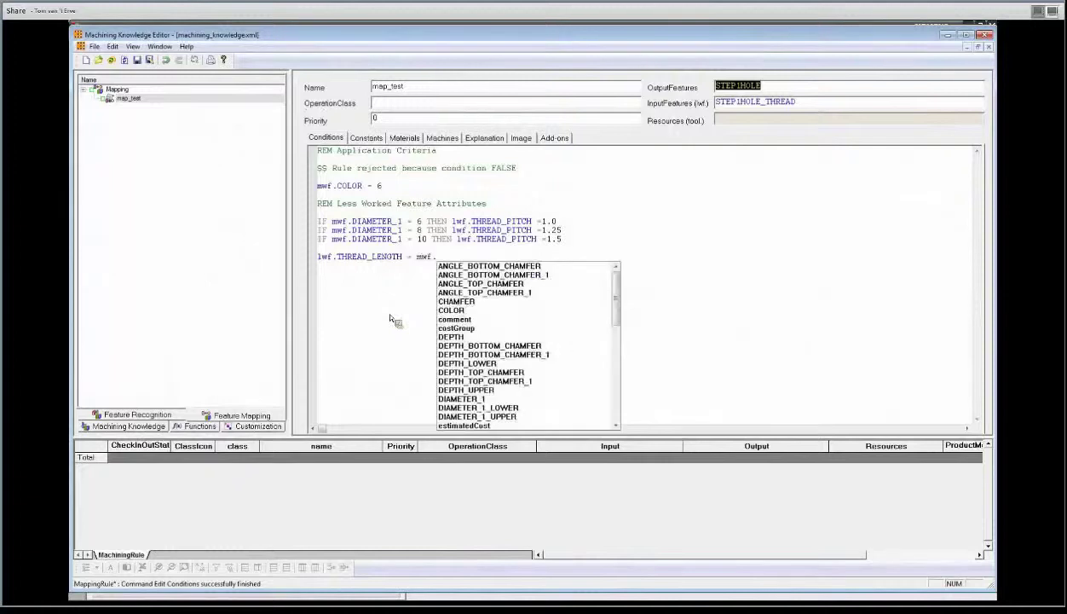
type("DEPTH")
key("Return")
key("Return")
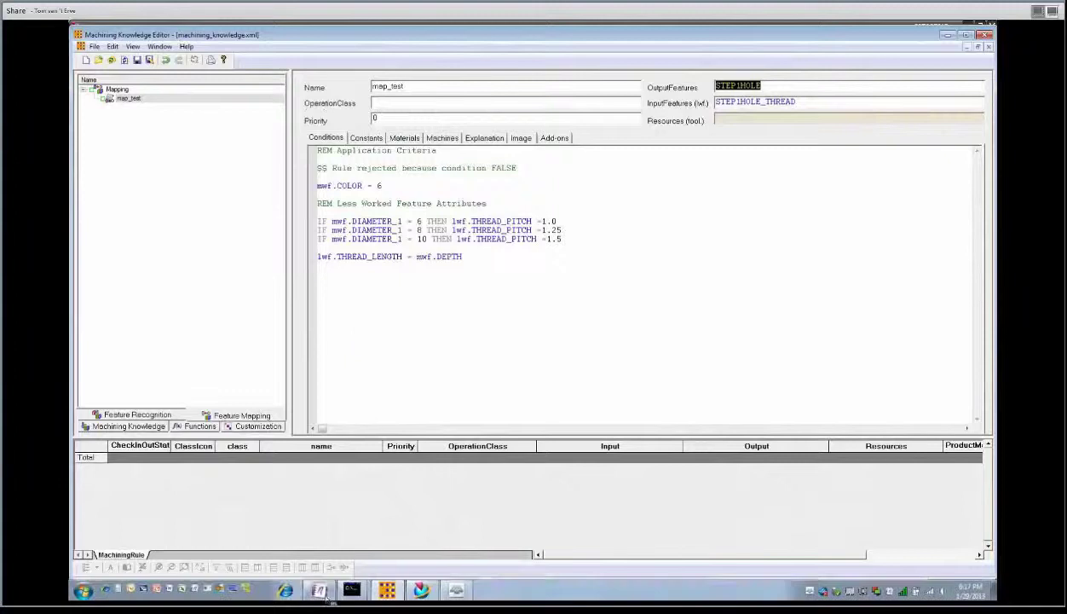
Copy the five lwf.THREAD lines, from THREAD_MAJOR_DIAMETER to THREAD_TAPPED_DRILL_SIZE, from the OneNote notes into the map_test rule in Machining Knowledge Editor
left_click(326, 595)
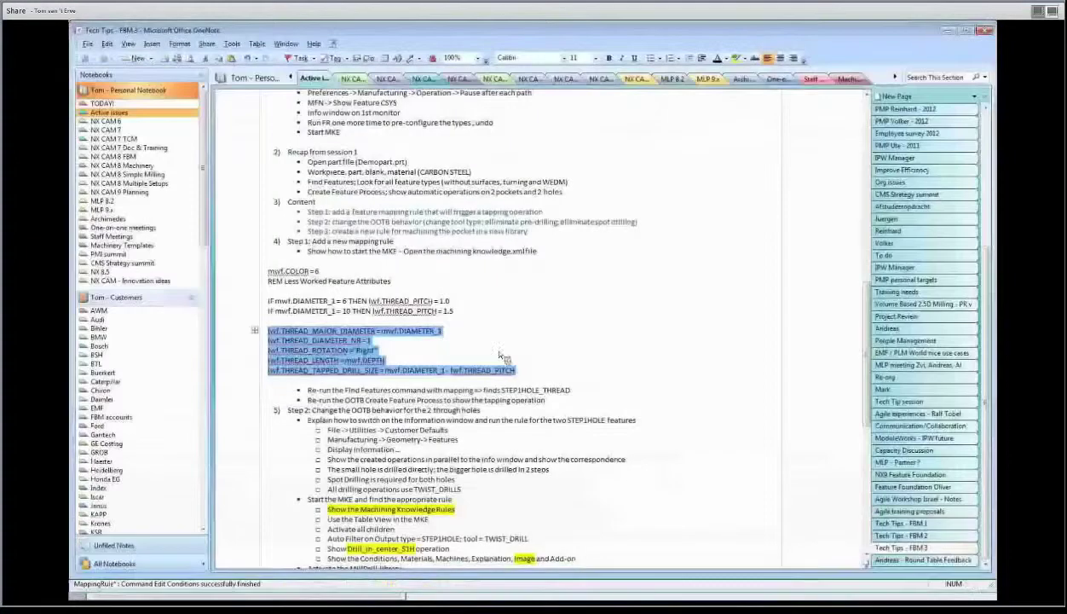
left_click(549, 370)
left_click_drag(480, 375, 267, 331)
double_click(274, 331)
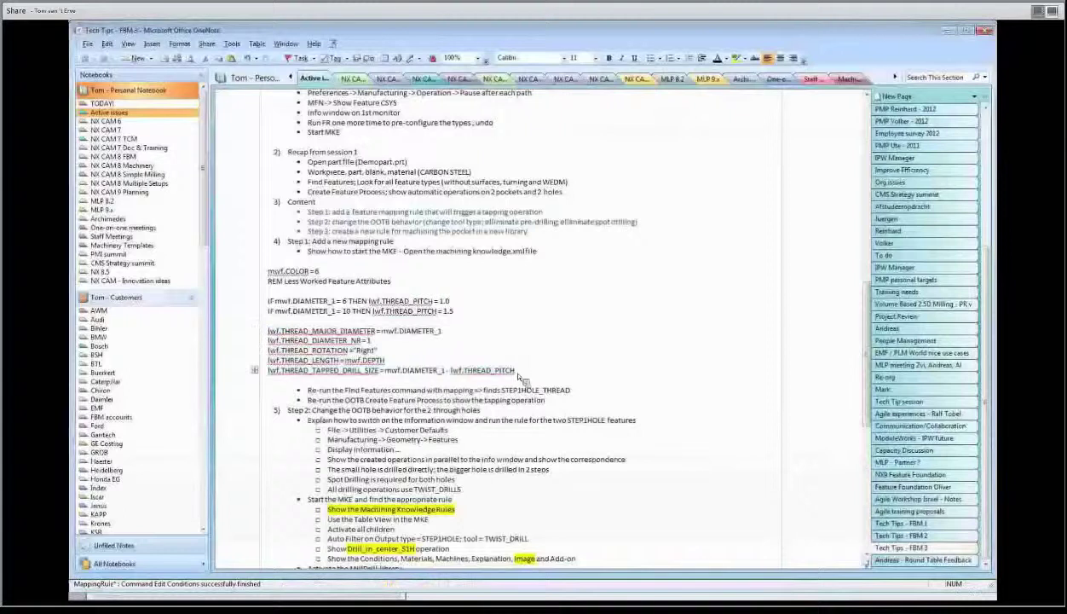
left_click_drag(509, 371, 268, 331)
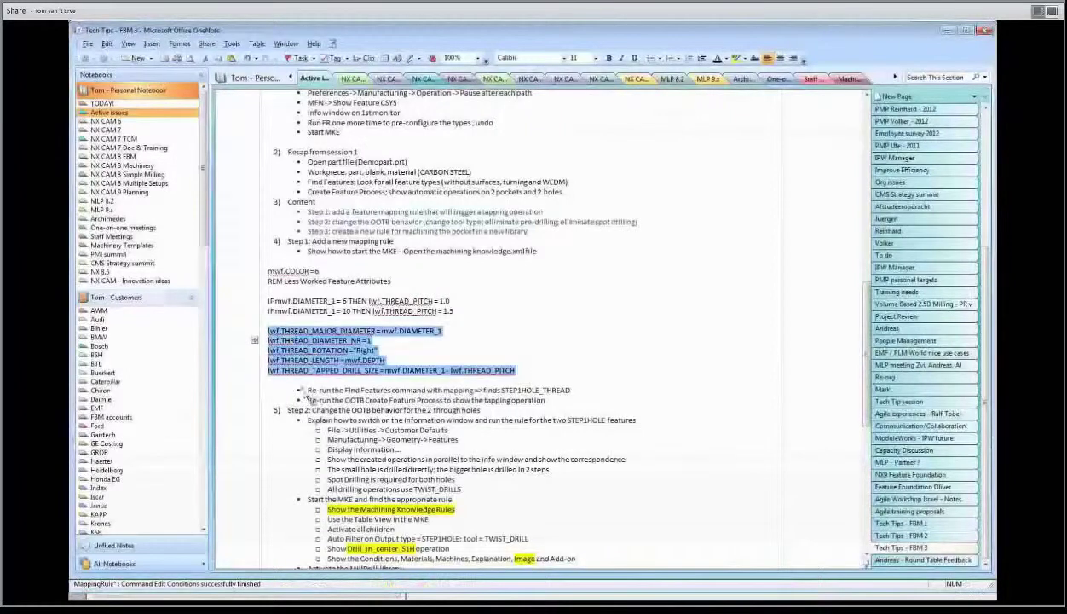
left_click(387, 589)
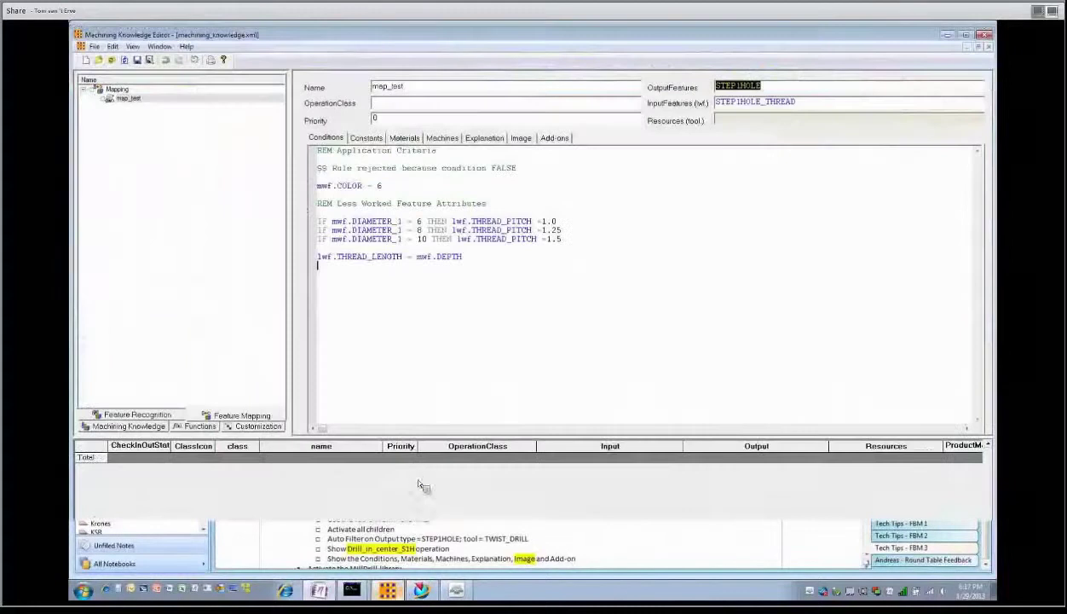
left_click_drag(393, 317, 446, 275)
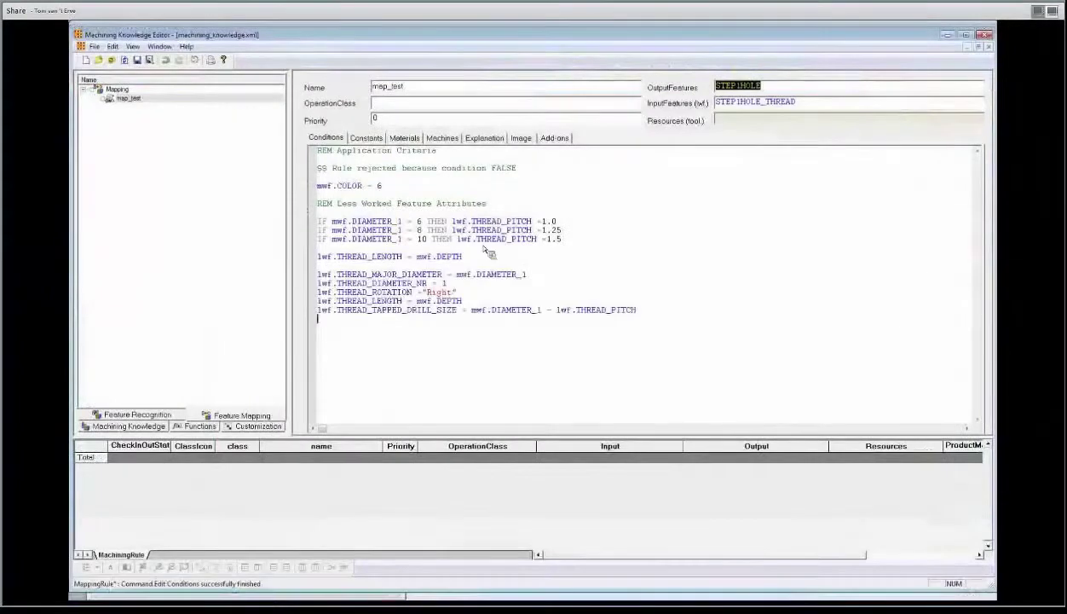
Delete the duplicate lwf.THREAD_LENGTH line above the pasted block, along with the extra blank line
left_click(312, 257)
key("Delete")
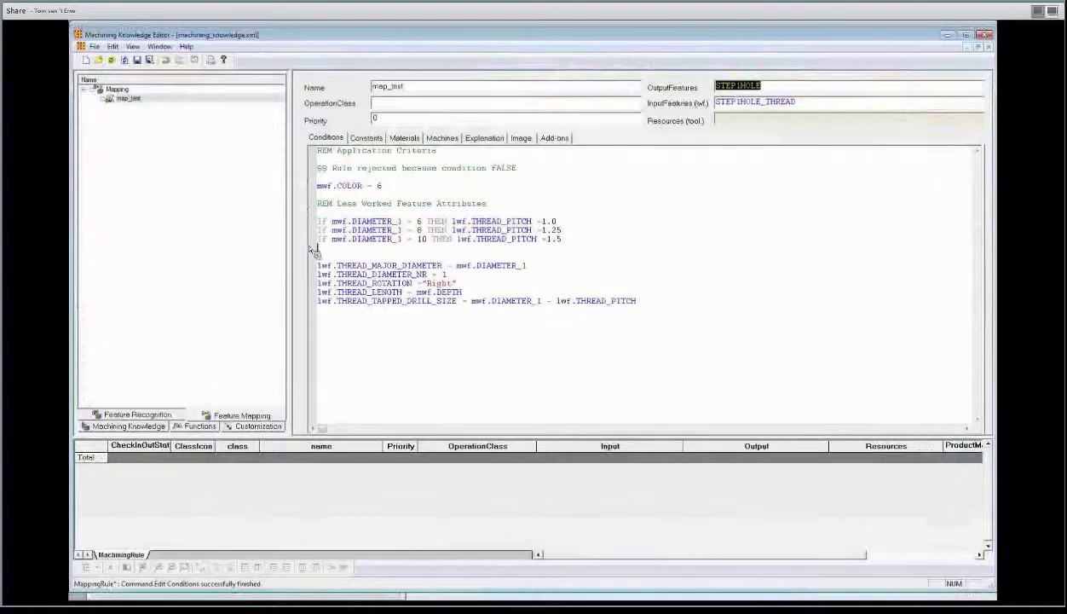
key("Delete")
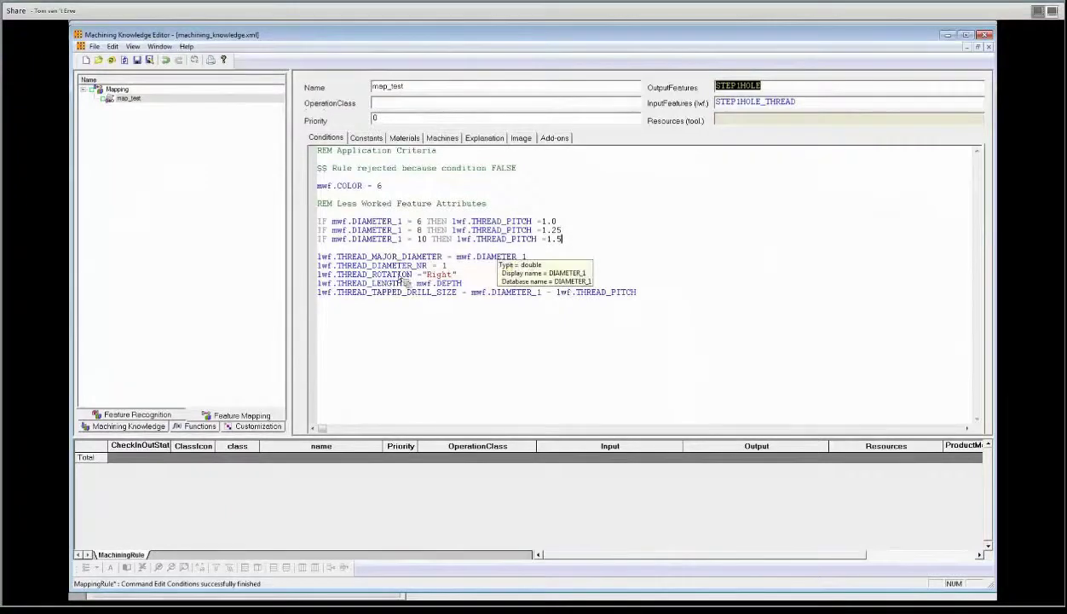
Remove the value assigned to lwf.THREAD_ROTATION and choose "Right" from the suggested values instead
left_click(474, 278)
key("BackSpace")
key("BackSpace")
key("BackSpace")
key("BackSpace")
key("BackSpace")
key("BackSpace")
key("BackSpace")
key("BackSpace")
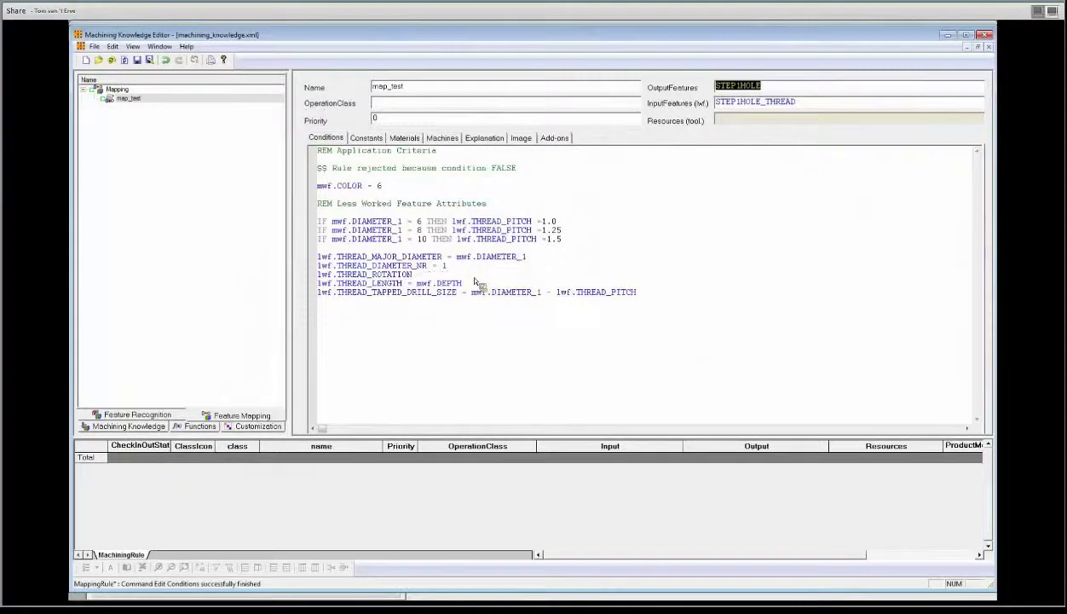
type("=")
key("Down")
key("Down")
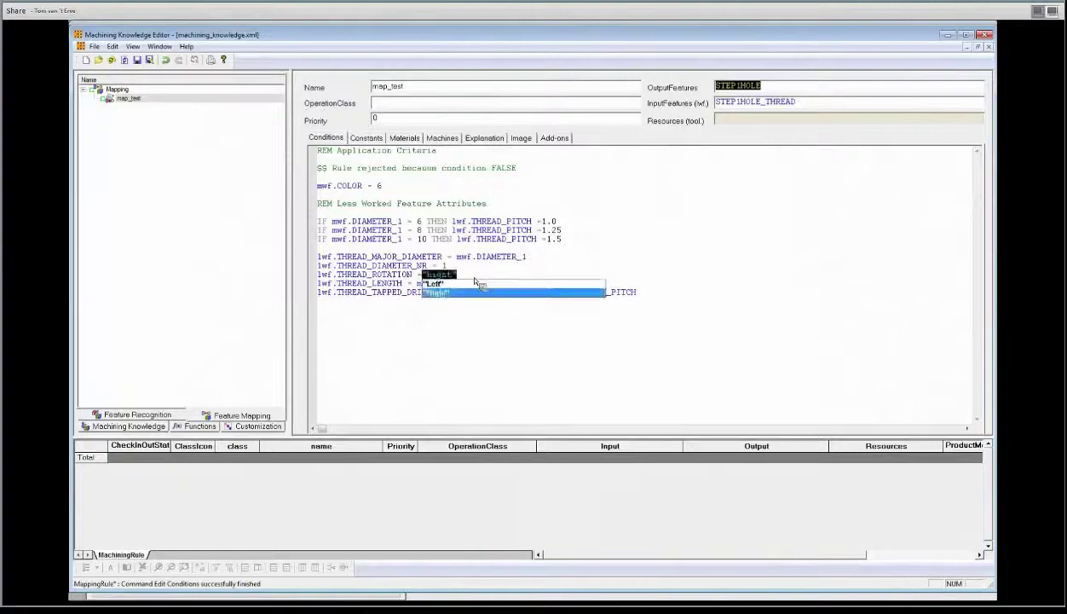
key("Return")
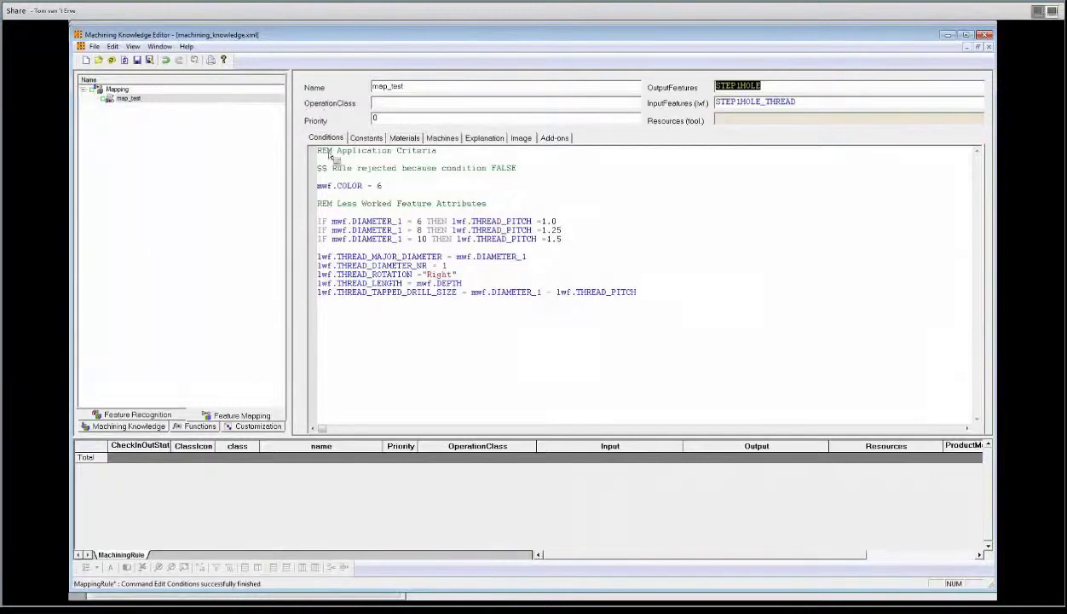
Check the validity of the mapping rules and switch back to Siemens NX
left_click(149, 60)
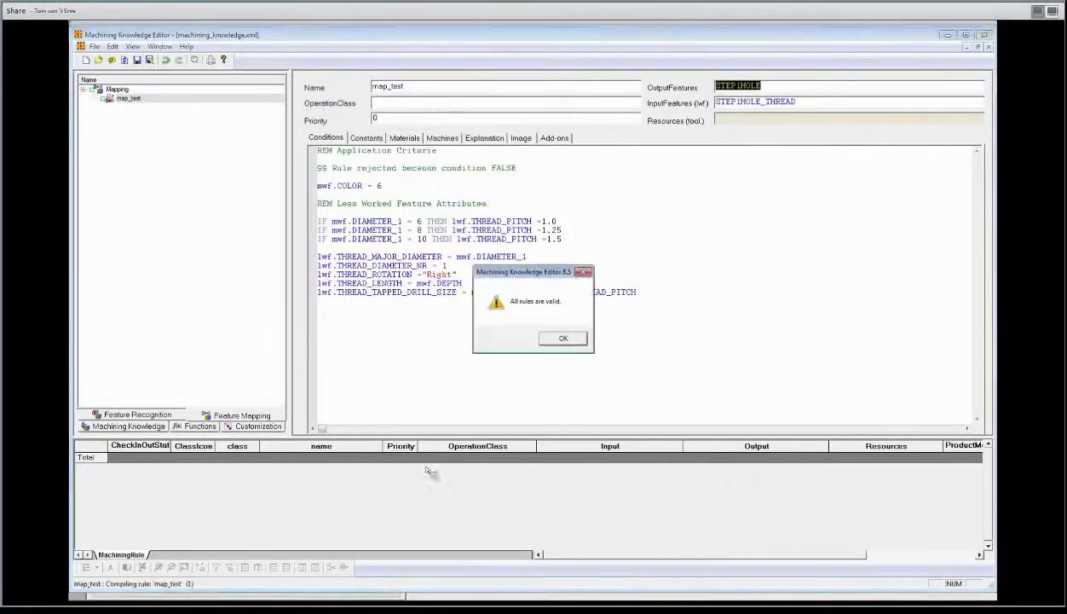
left_click(566, 336)
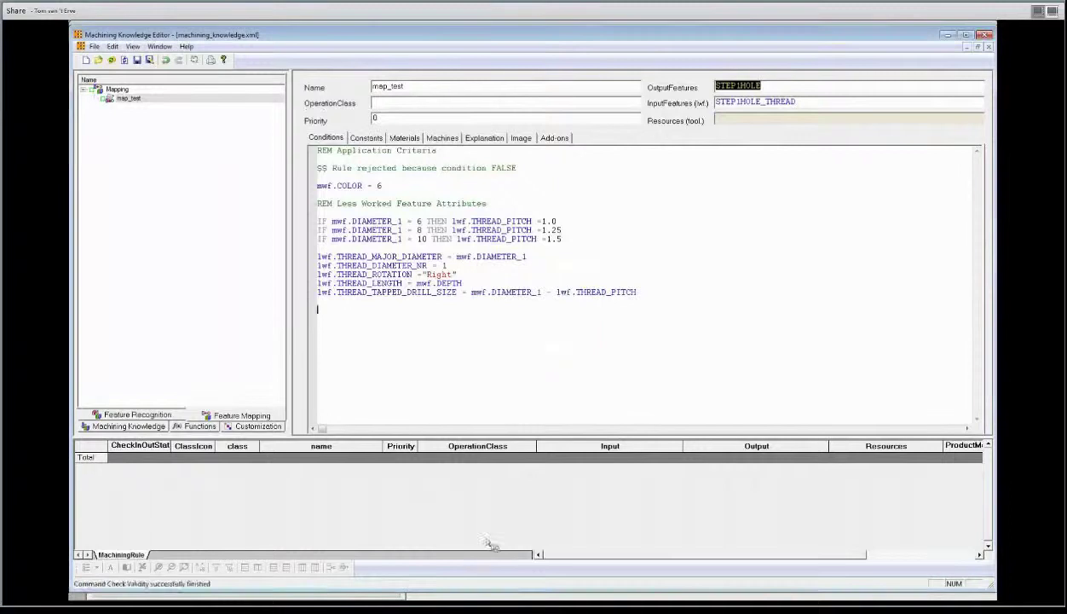
mouse_move(426, 594)
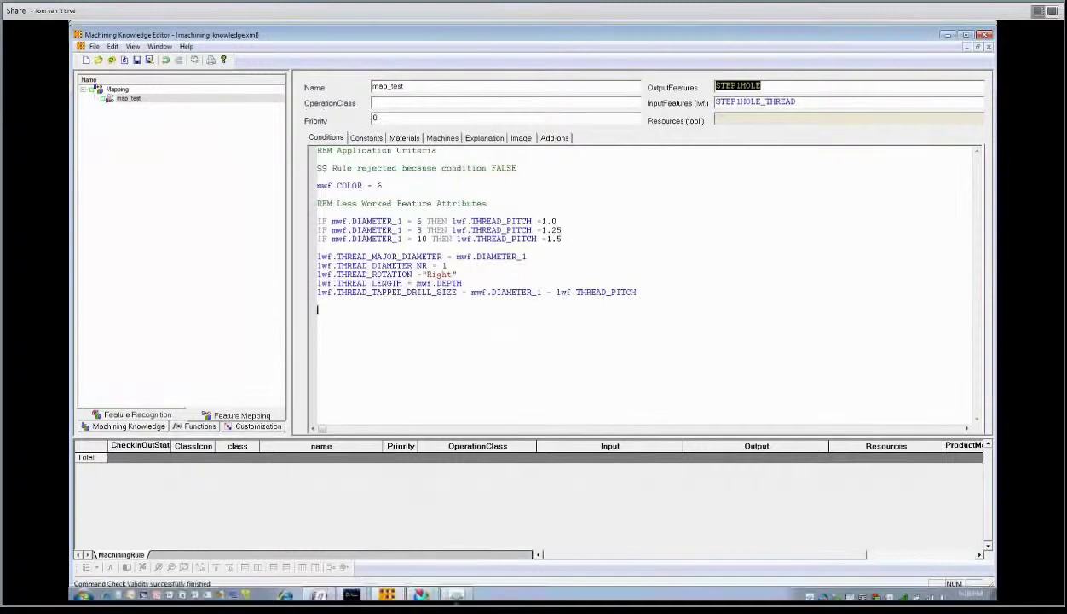
left_click(424, 591)
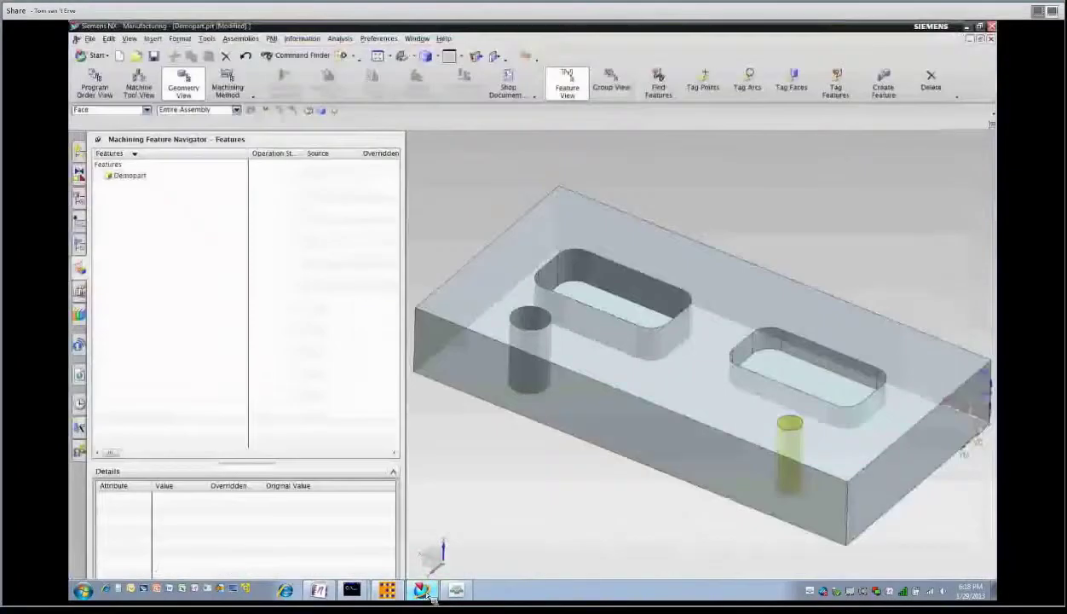
Run parametric feature recognition on the workpiece with feature mapping enabled, accept the recognized features and close the information listing
left_click(664, 83)
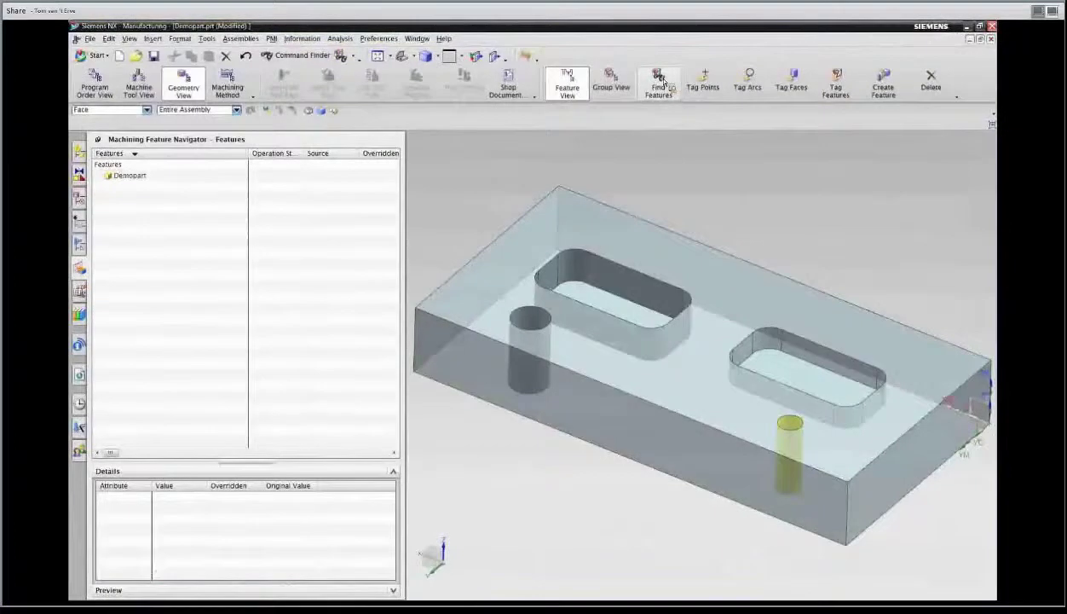
left_click(664, 82)
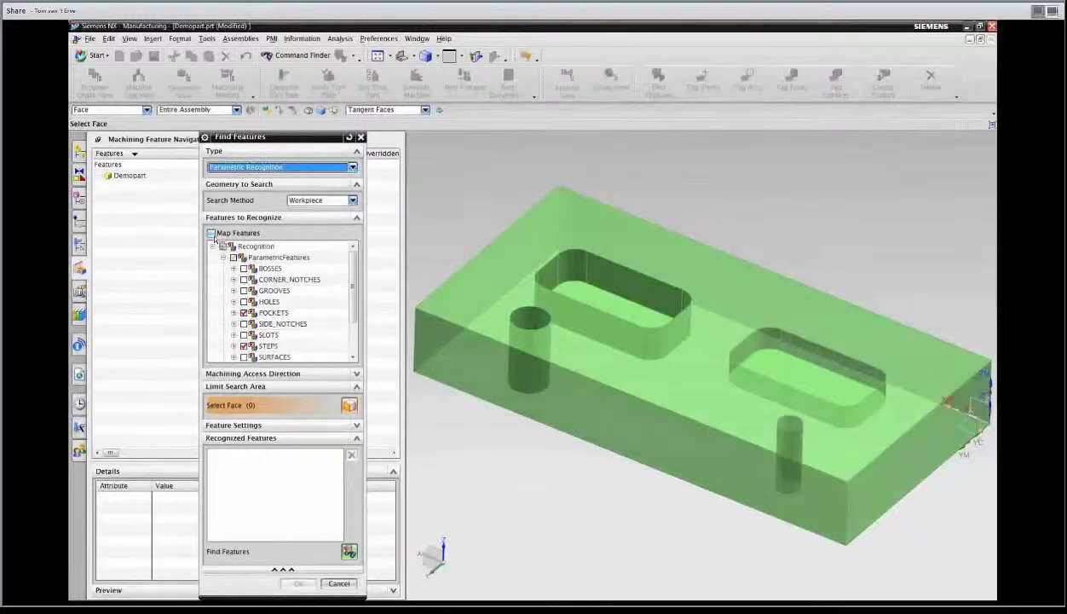
left_click(211, 235)
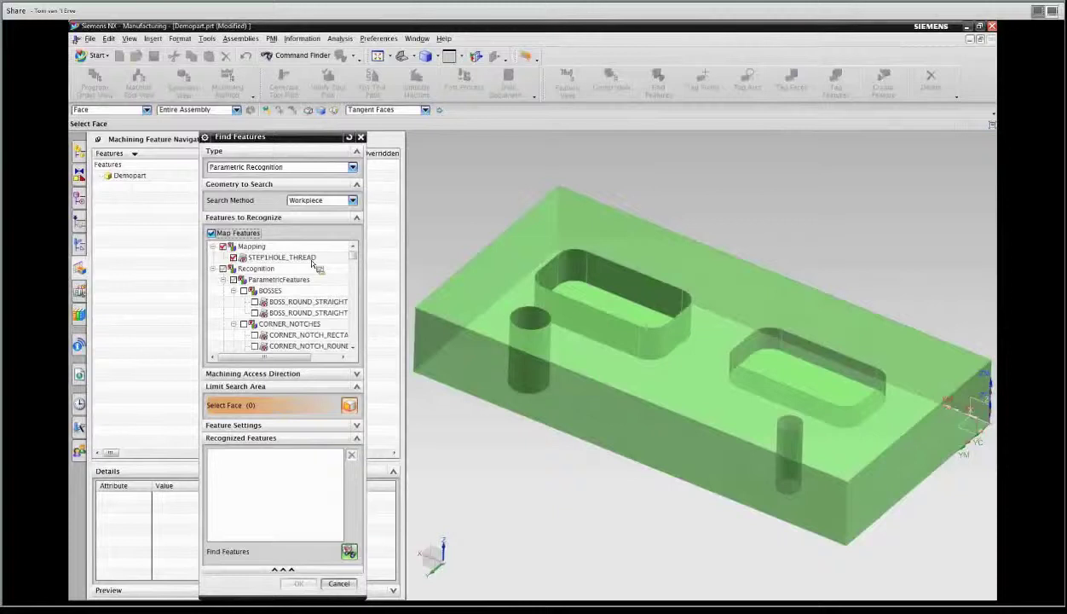
left_click(350, 552)
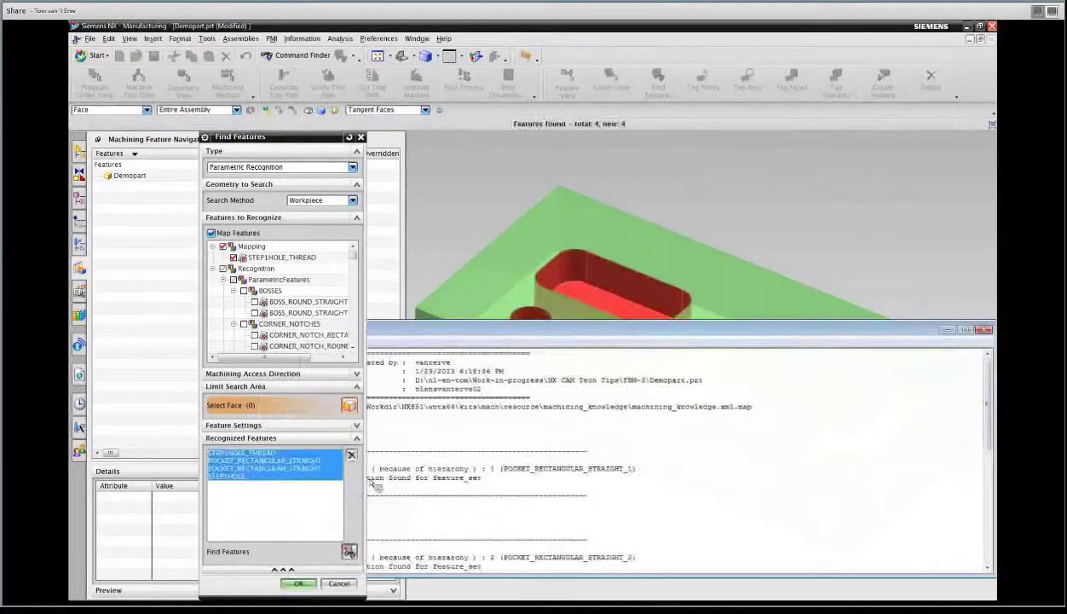
left_click(300, 583)
double_click(269, 330)
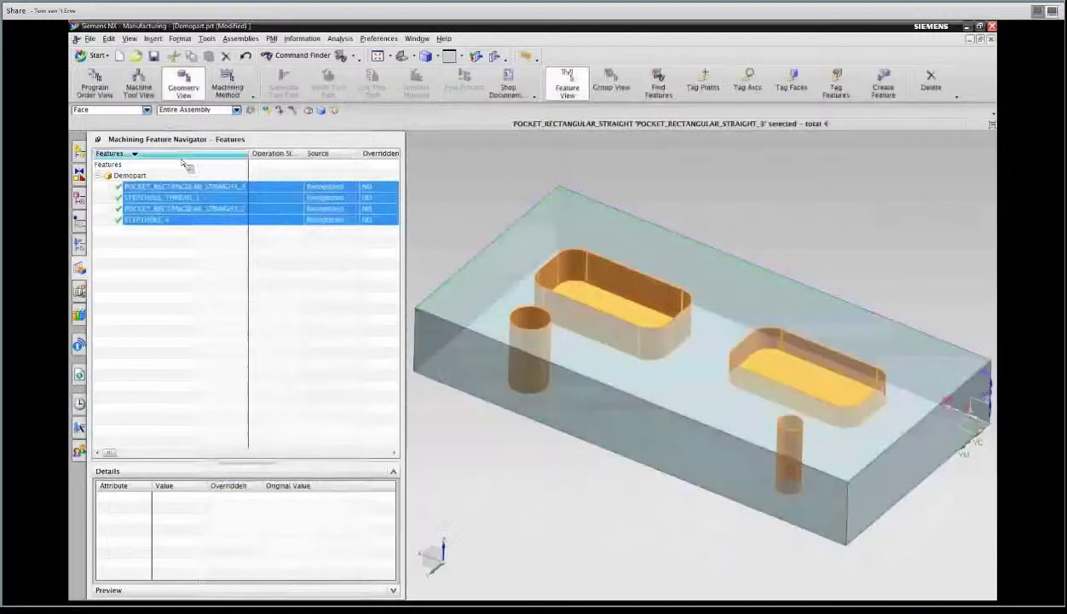
Reverse the name sorting of the recognized features and inspect the pockets, the step hole and the threaded step hole one by one
left_click(181, 156)
left_click(173, 233)
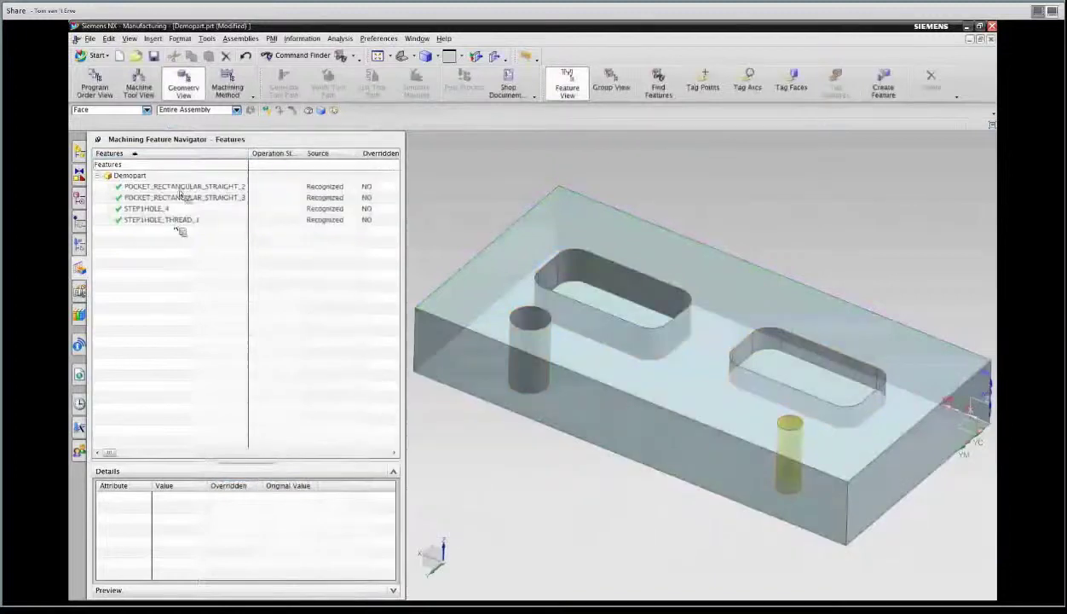
left_click(183, 186)
left_click(181, 198)
left_click(150, 208)
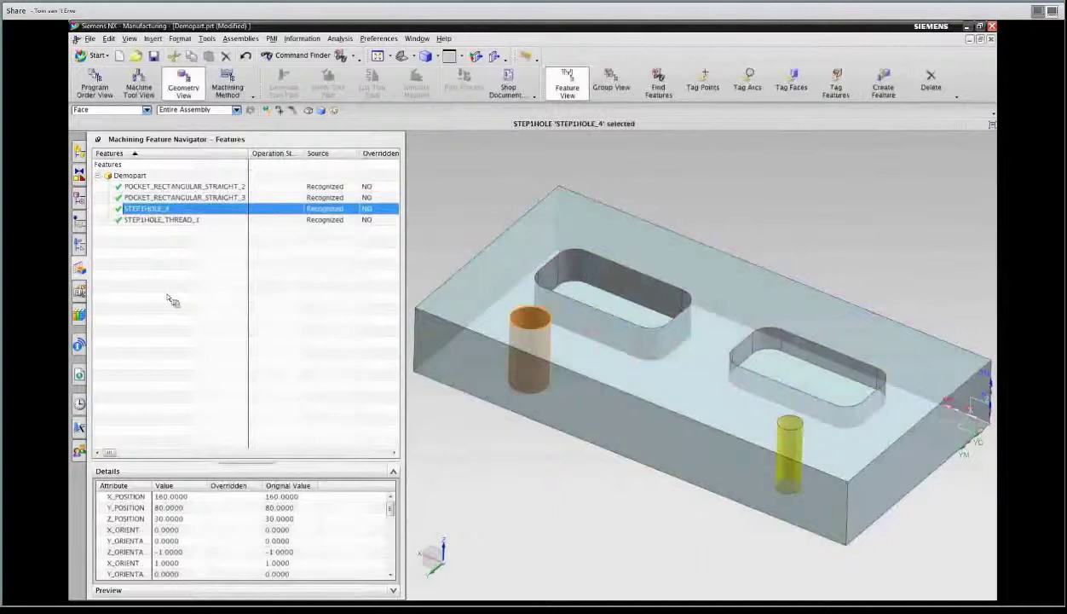
left_click(169, 220)
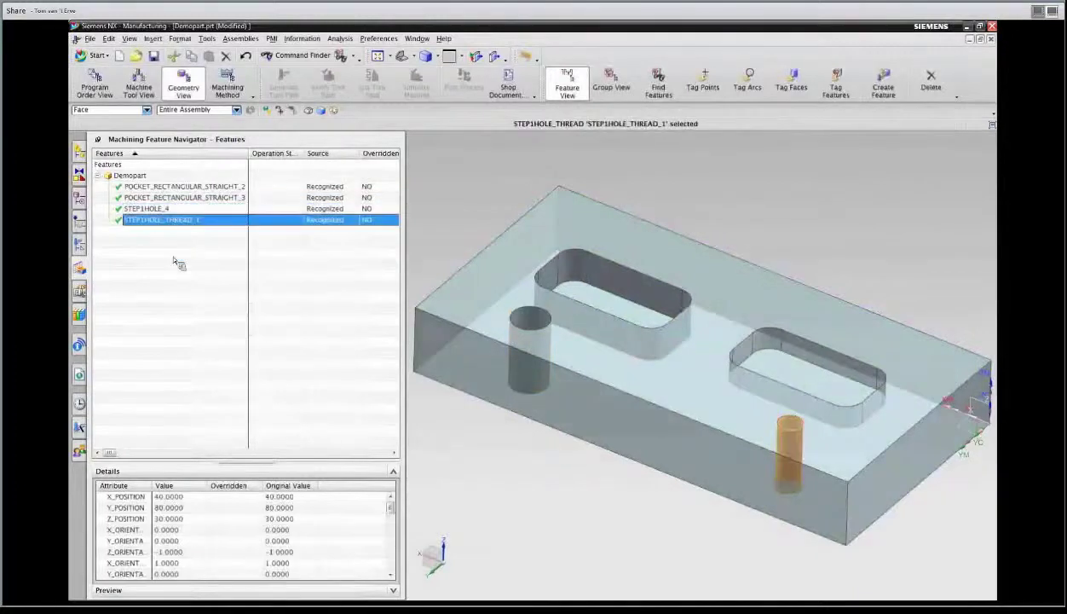
left_click(174, 257)
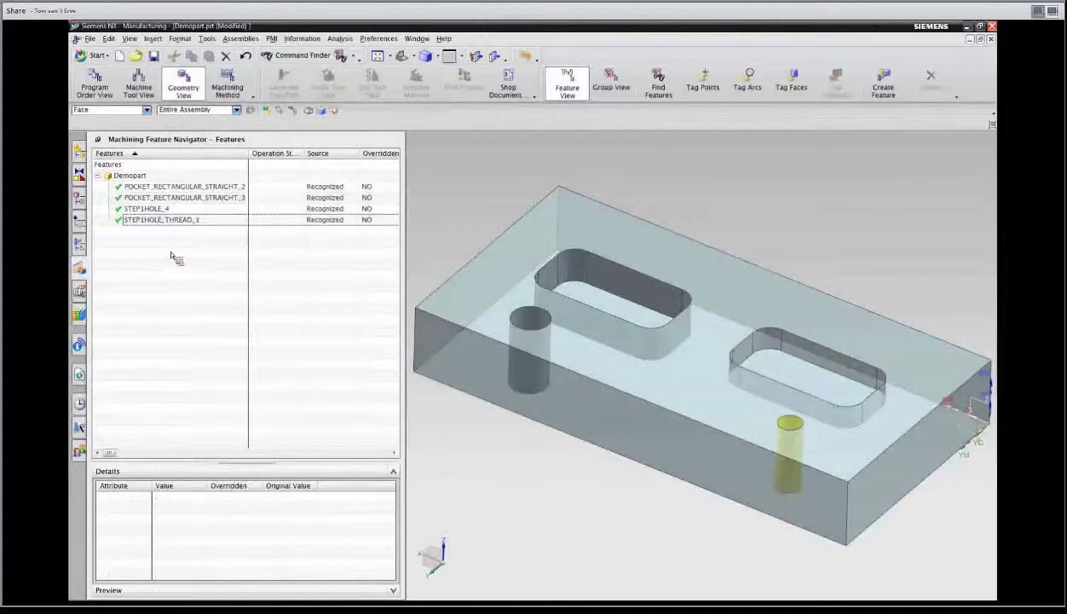
Create a rule-based feature process for the threaded step hole with the MillDrill library, WORKPIECE geometry and existing groups, closing the information listing
left_click(173, 223)
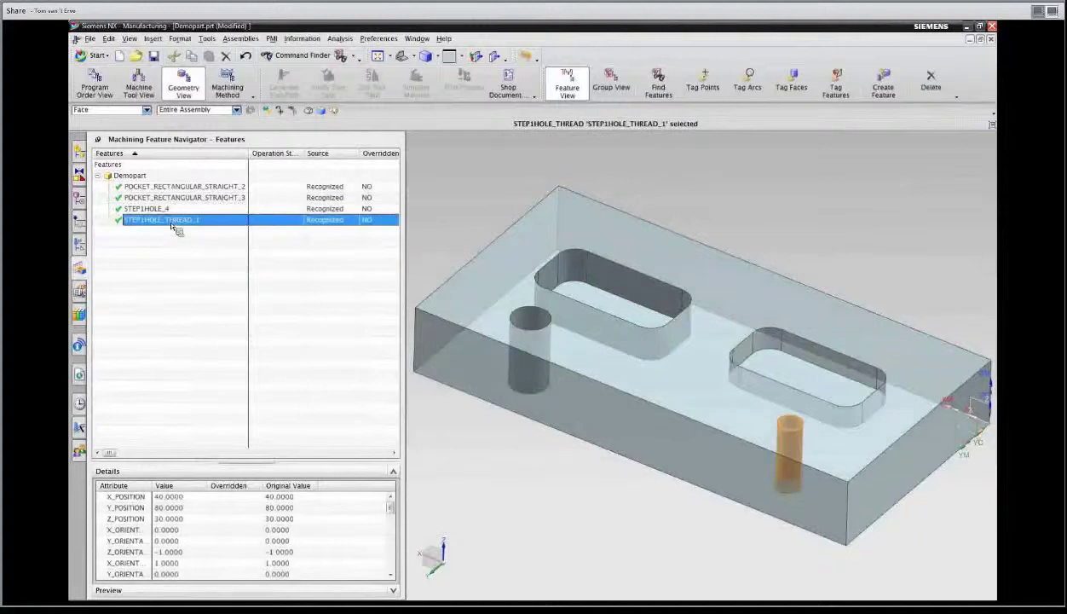
right_click(173, 223)
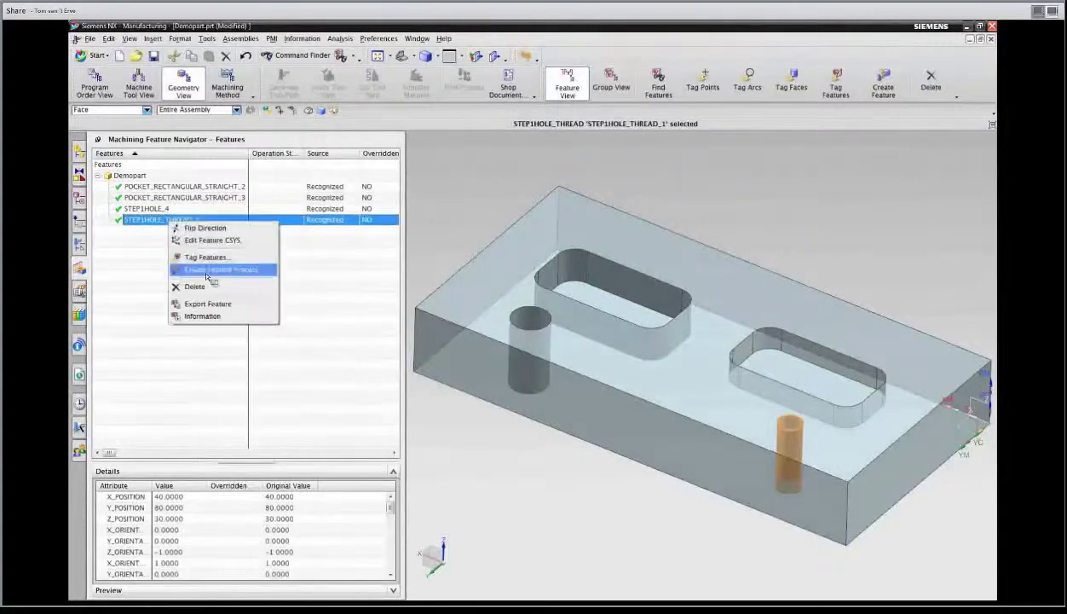
left_click(206, 274)
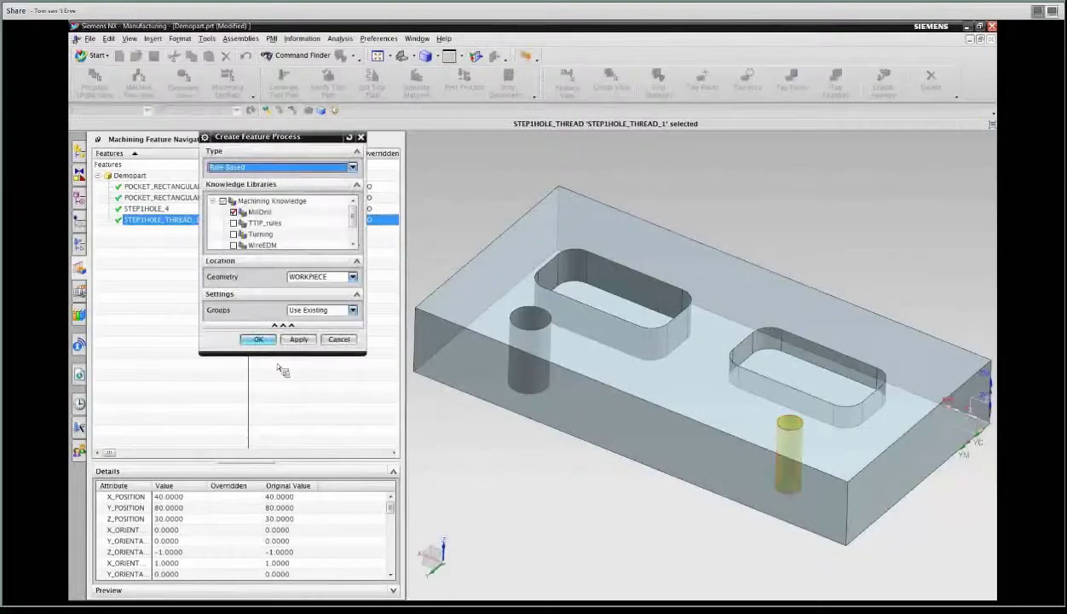
left_click(258, 339)
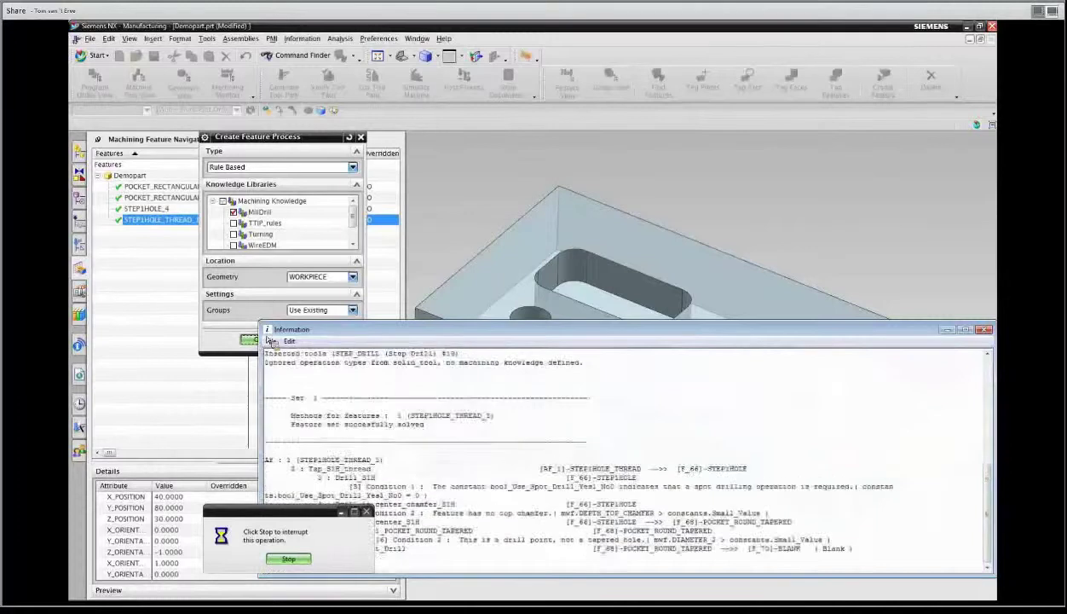
double_click(269, 331)
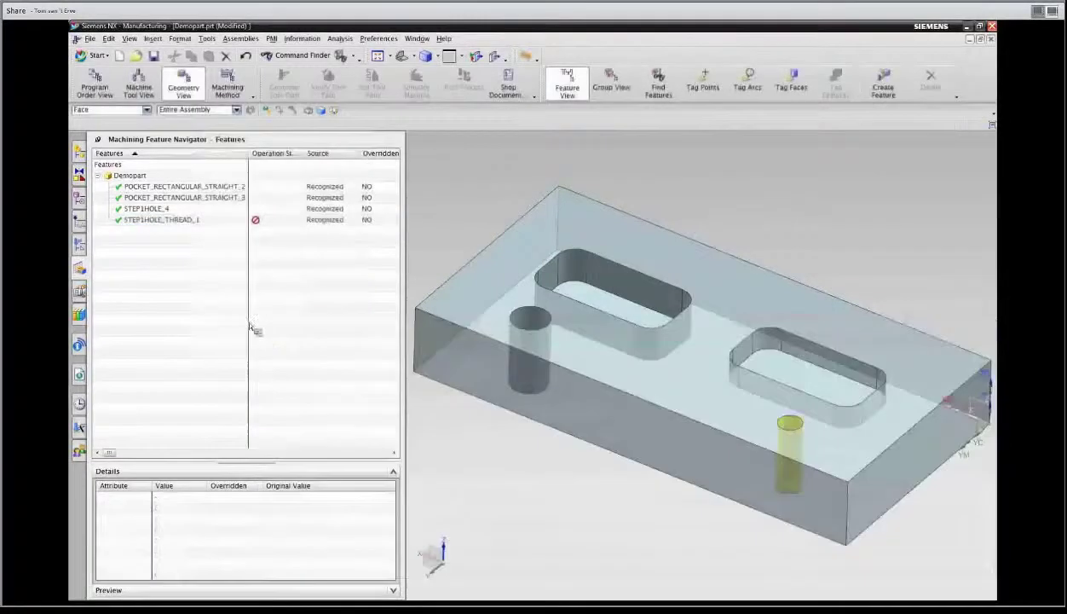
Examine the spot drilling, center drilling and tapping operations under STEP1HOLE_THREAD in the operation list
left_click(79, 245)
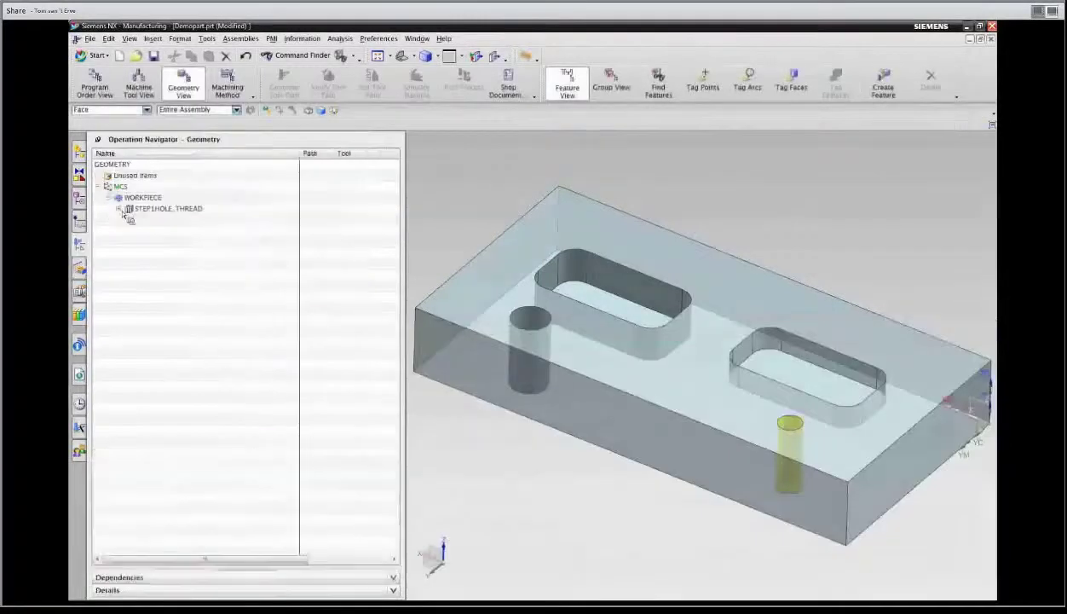
left_click(119, 209)
left_click(182, 220)
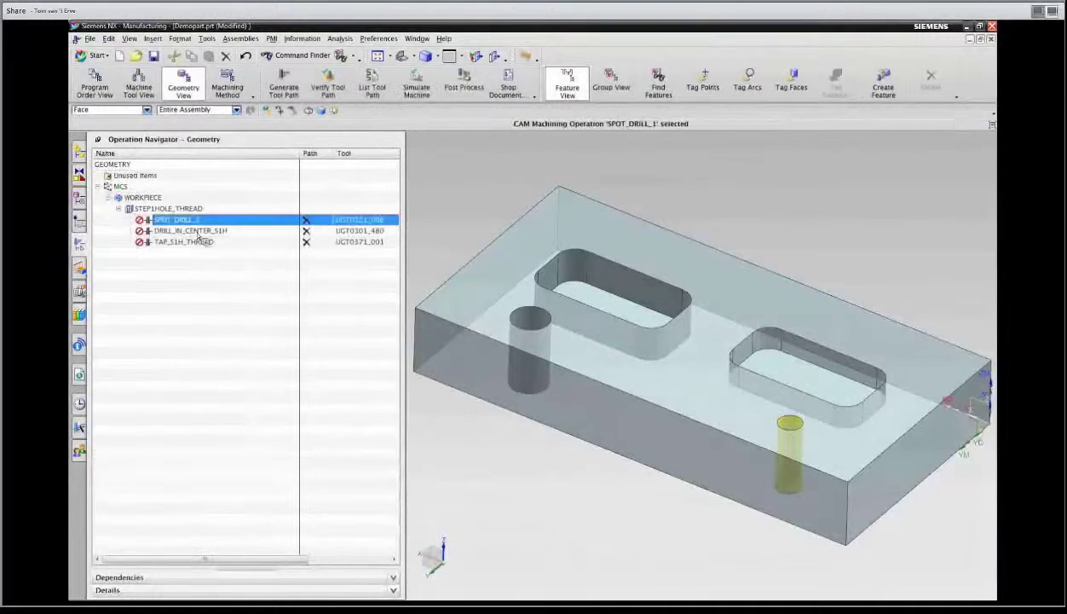
left_click(210, 242)
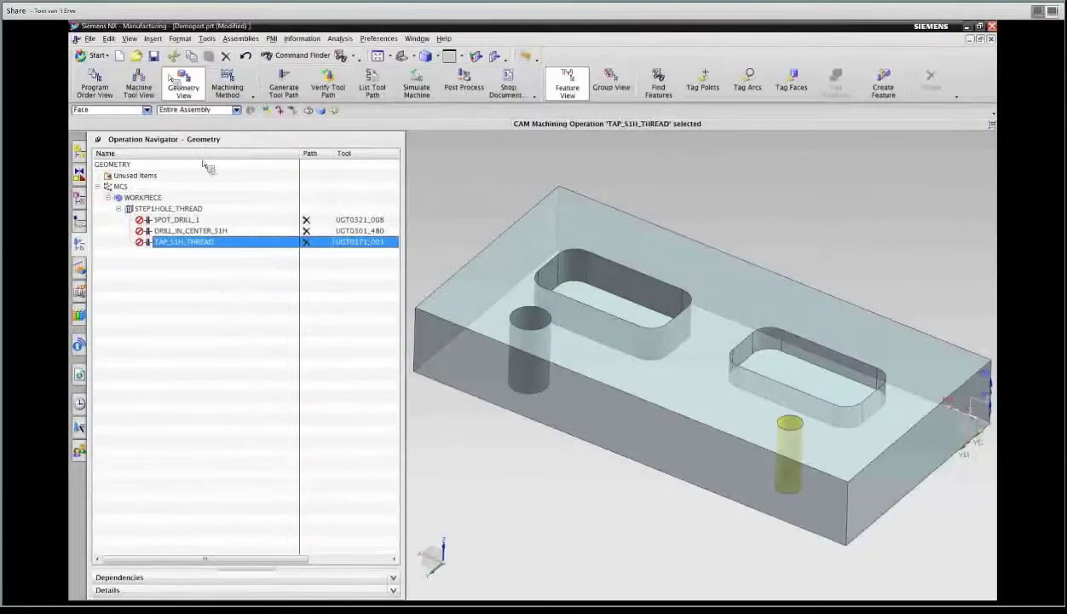
Undo the feature process creation and delete all four recognized features from Demopart
left_click(245, 56)
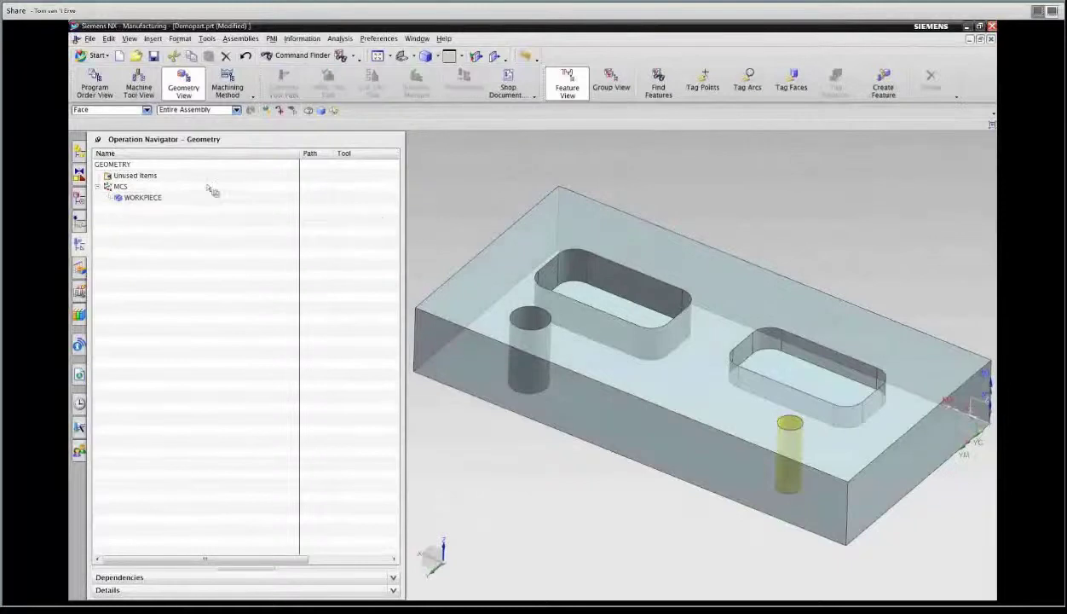
left_click(77, 269)
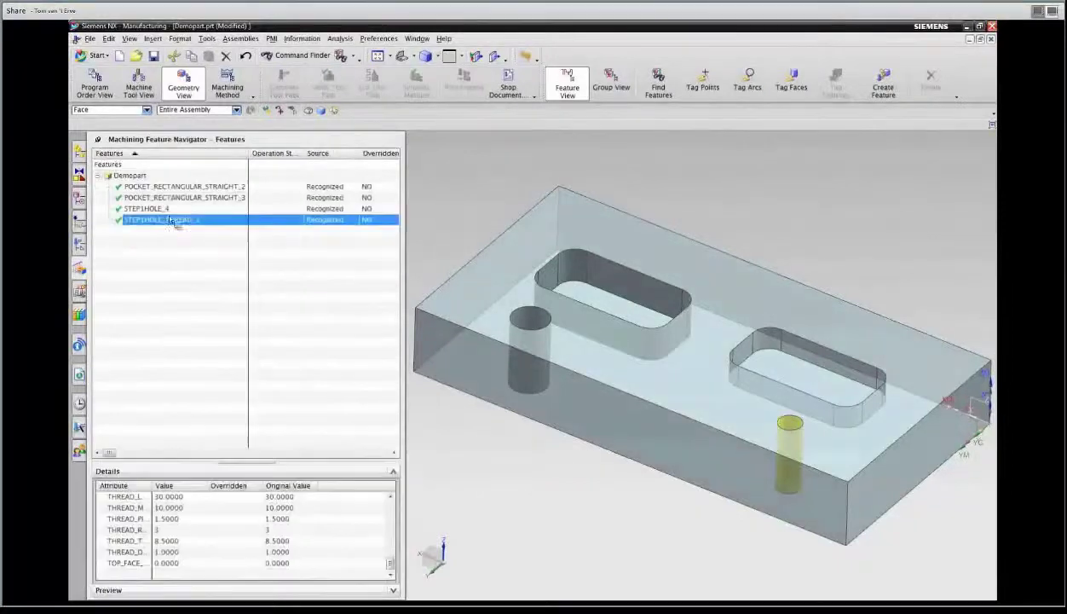
left_click(170, 185, "shift")
right_click(161, 210)
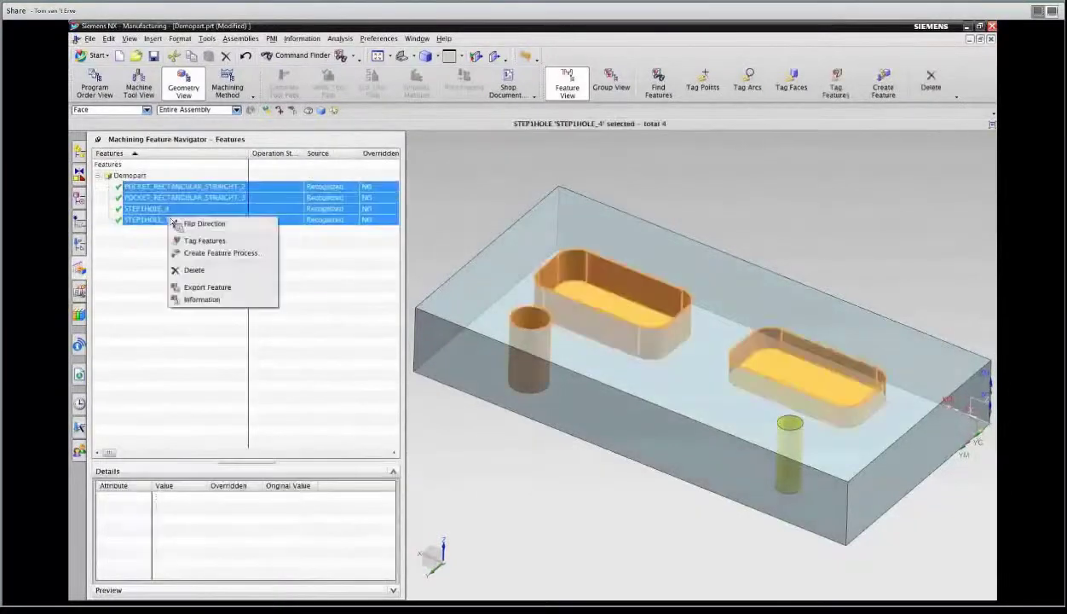
left_click(217, 271)
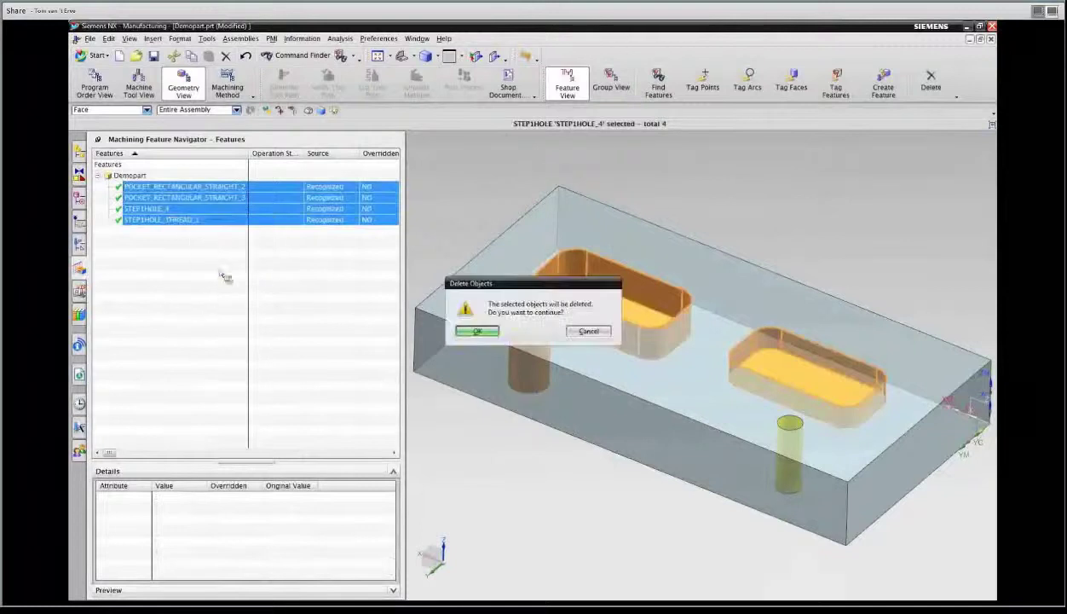
left_click(472, 333)
Run parametric feature recognition on the workpiece again with feature mapping disabled and accept the recognized features
left_click(657, 86)
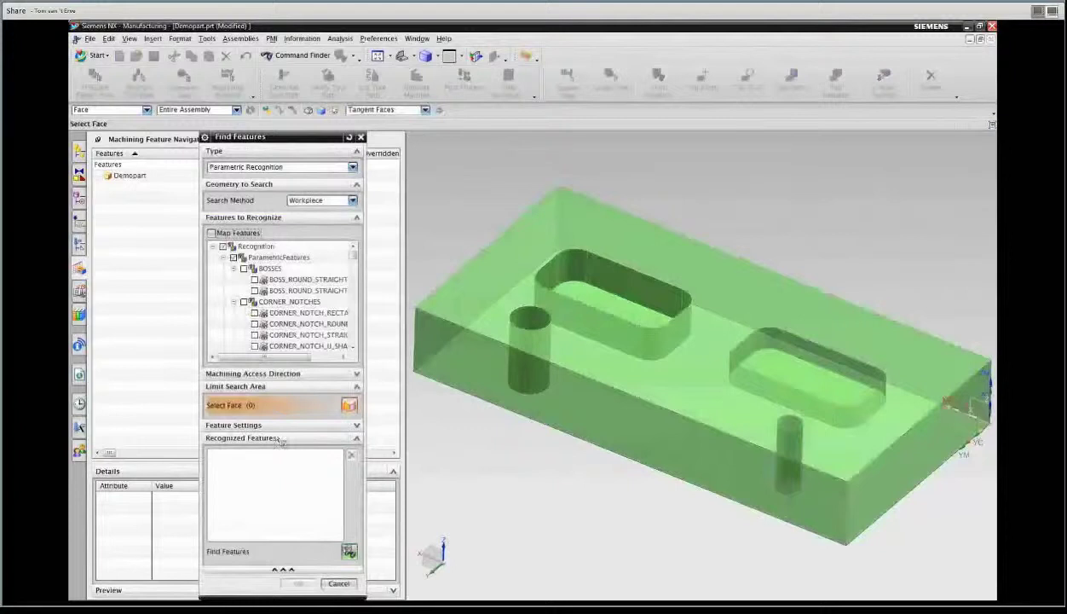
left_click(348, 551)
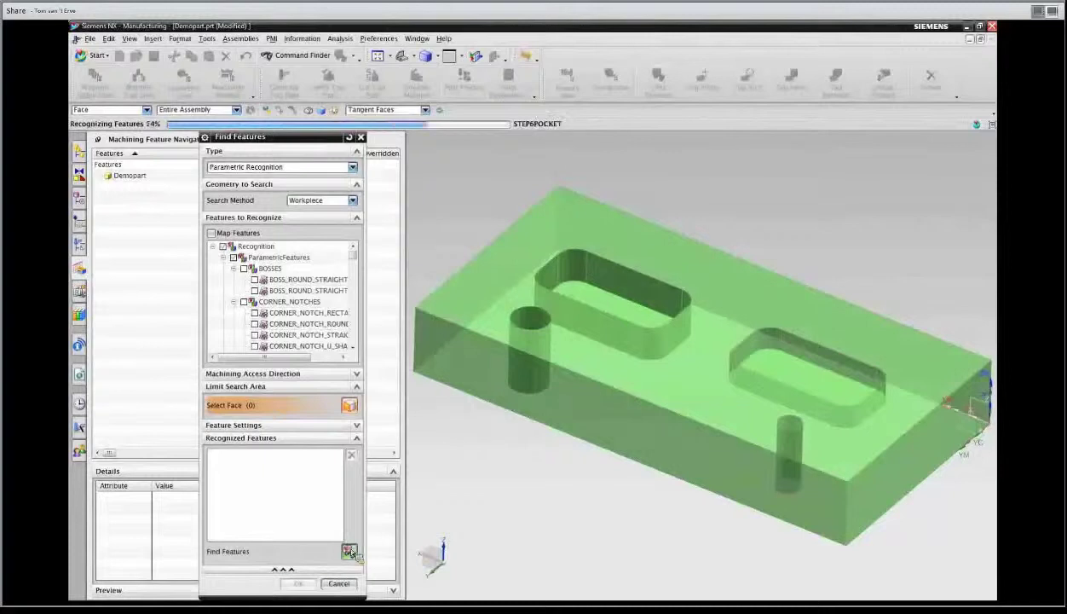
left_click(308, 583)
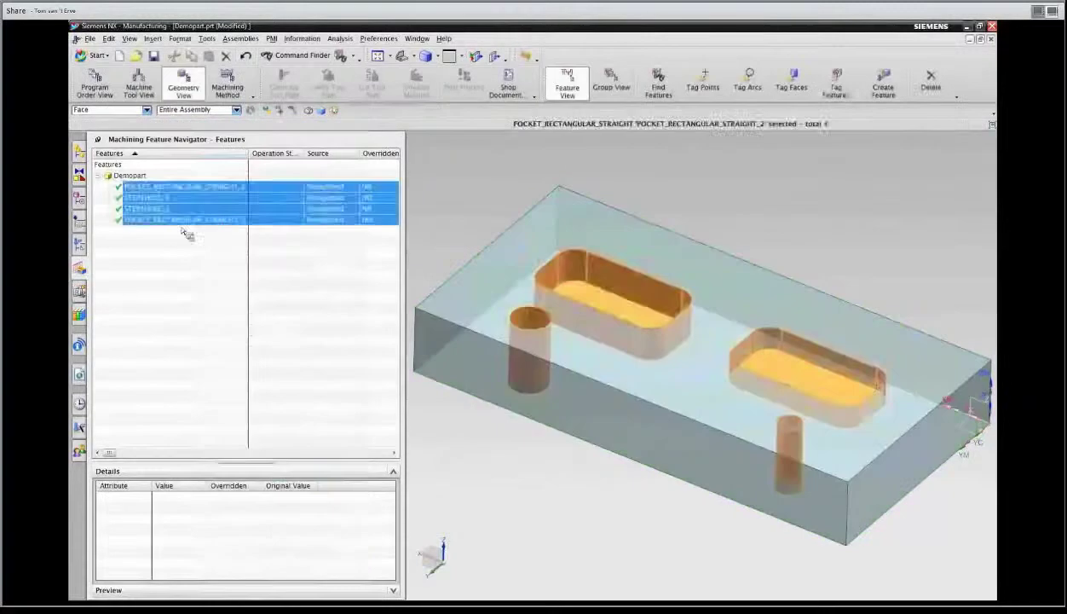
Reverse the feature sorting and create a rule-based feature process for both step holes with the MillDrill library, WORKPIECE geometry and existing groups
left_click(181, 230)
left_click(165, 155)
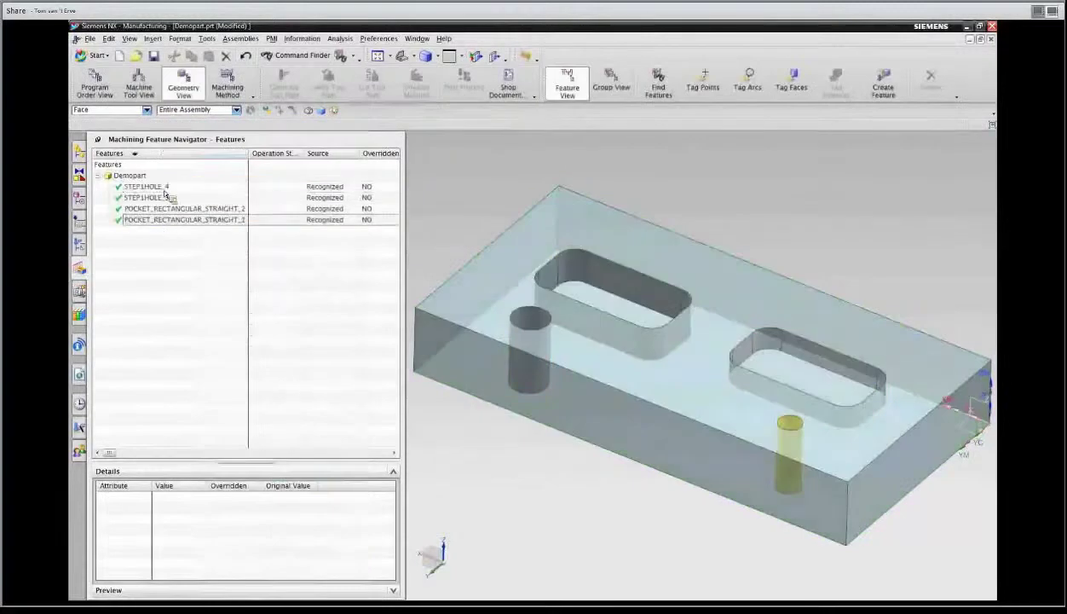
left_click(163, 188)
left_click(164, 197, "ctrl")
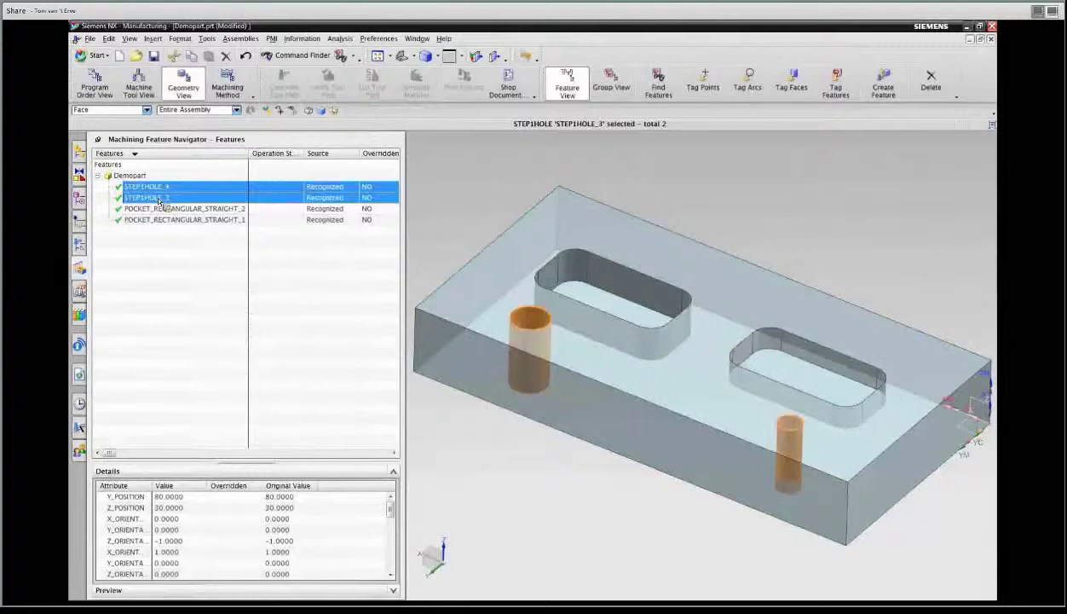
right_click(154, 193)
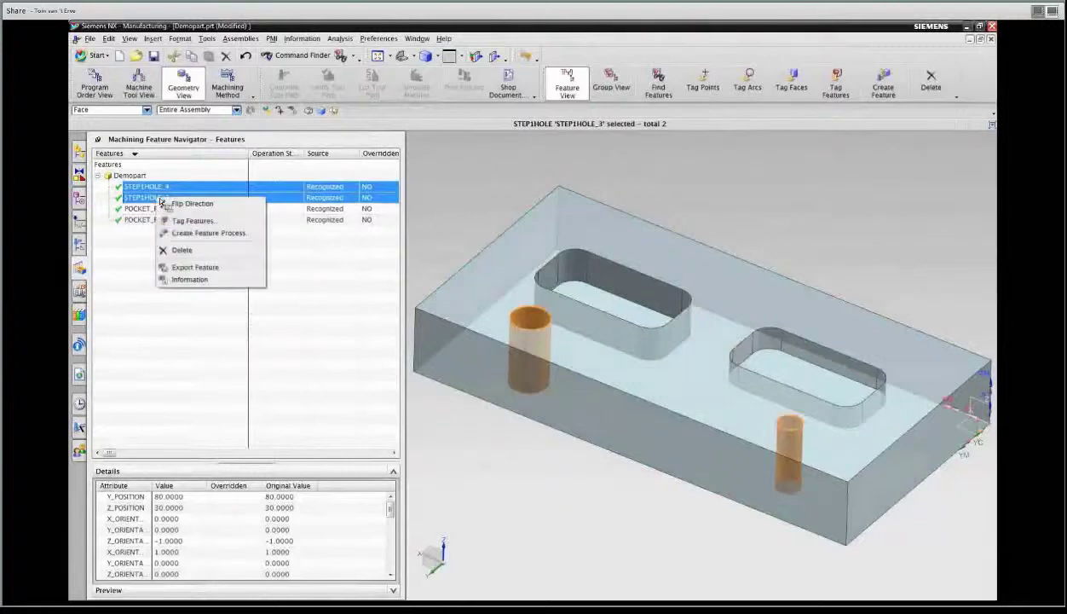
left_click(190, 229)
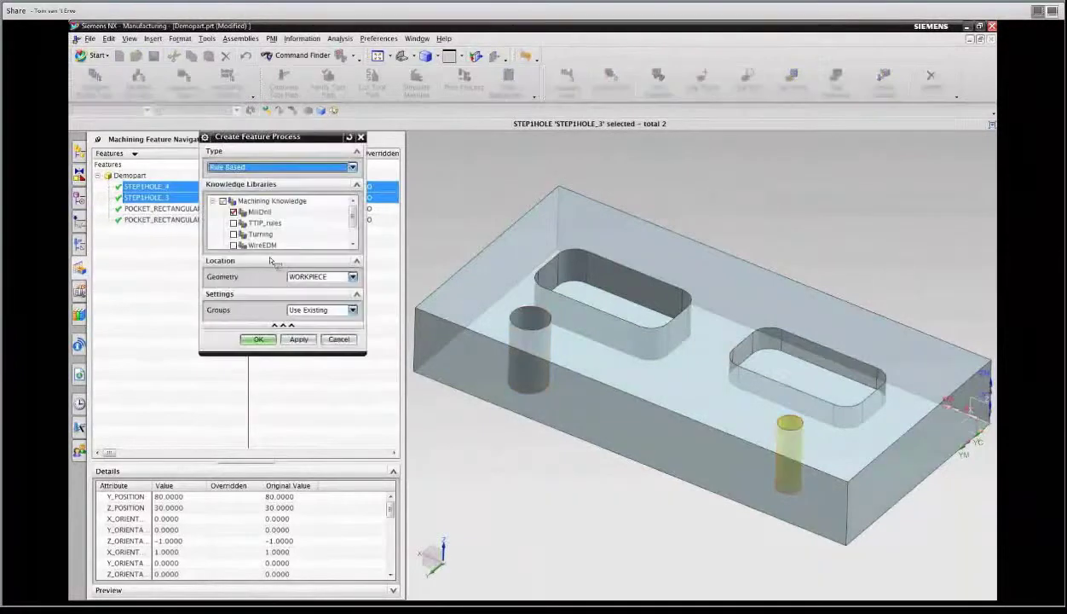
left_click(264, 340)
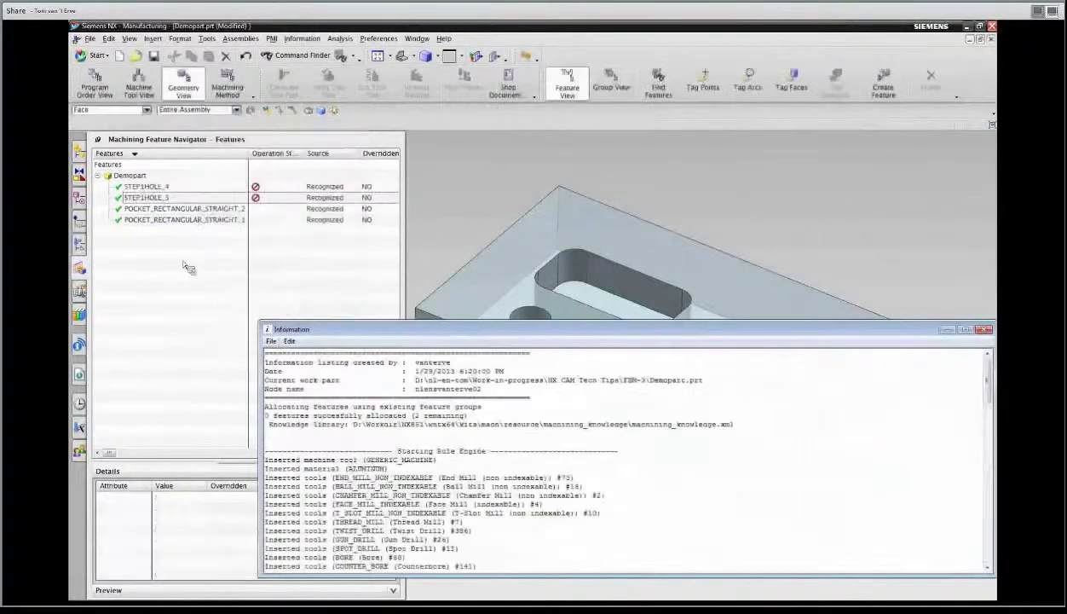
Expand the STEP1HOLE and STEP1HOLE_1 groups in the operation list to examine their drilling operations
left_click(83, 247)
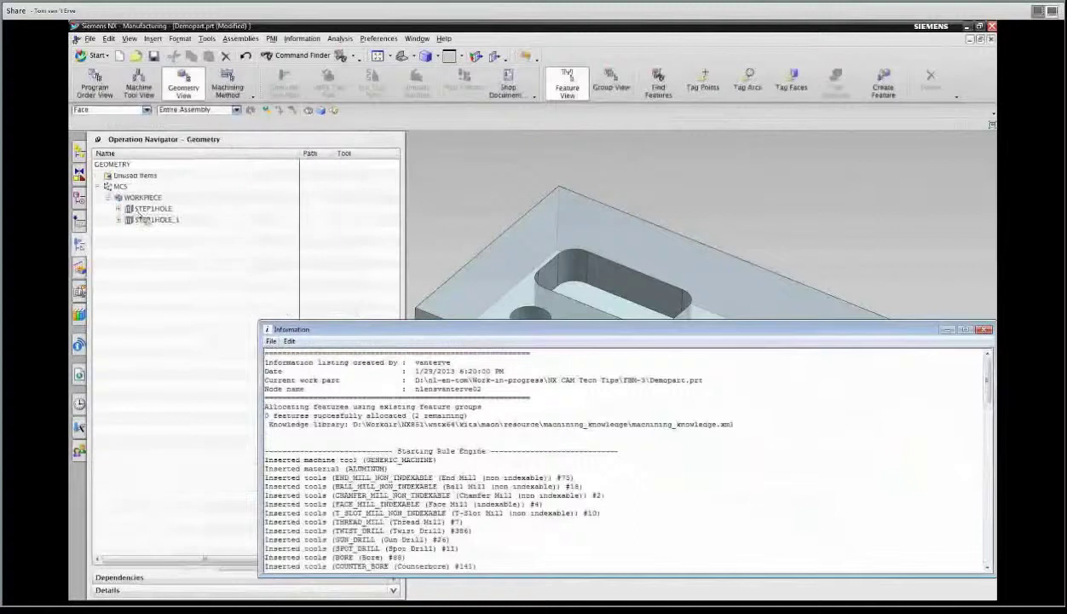
left_click(120, 210)
left_click(118, 242)
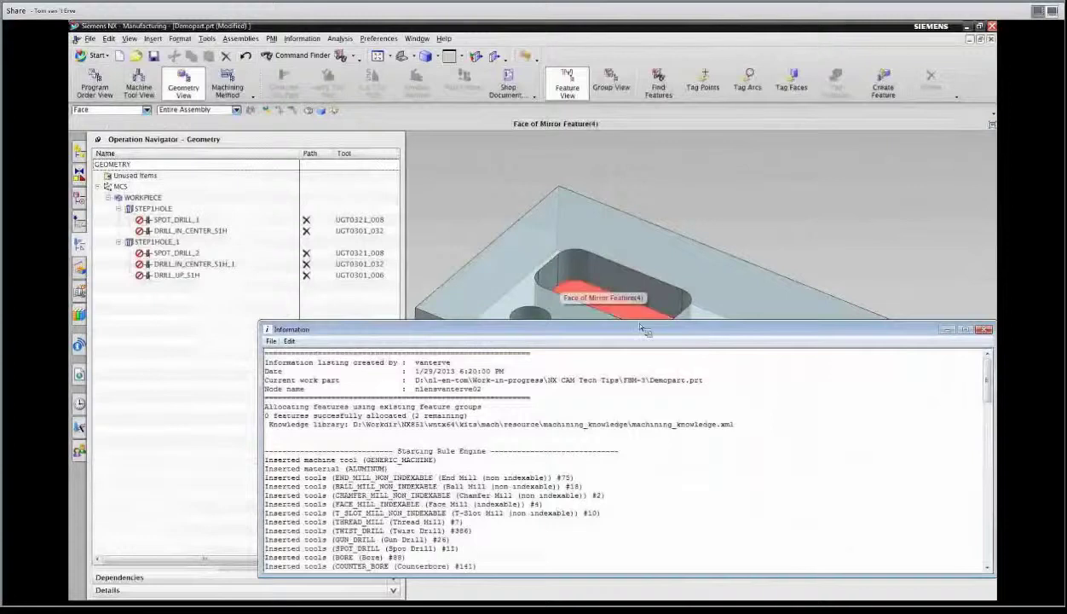
Move the information listing clear of the part and highlight the holes belonging to STEP1HOLE and STEP1HOLE_1 in turn
left_click_drag(641, 329, 642, 397)
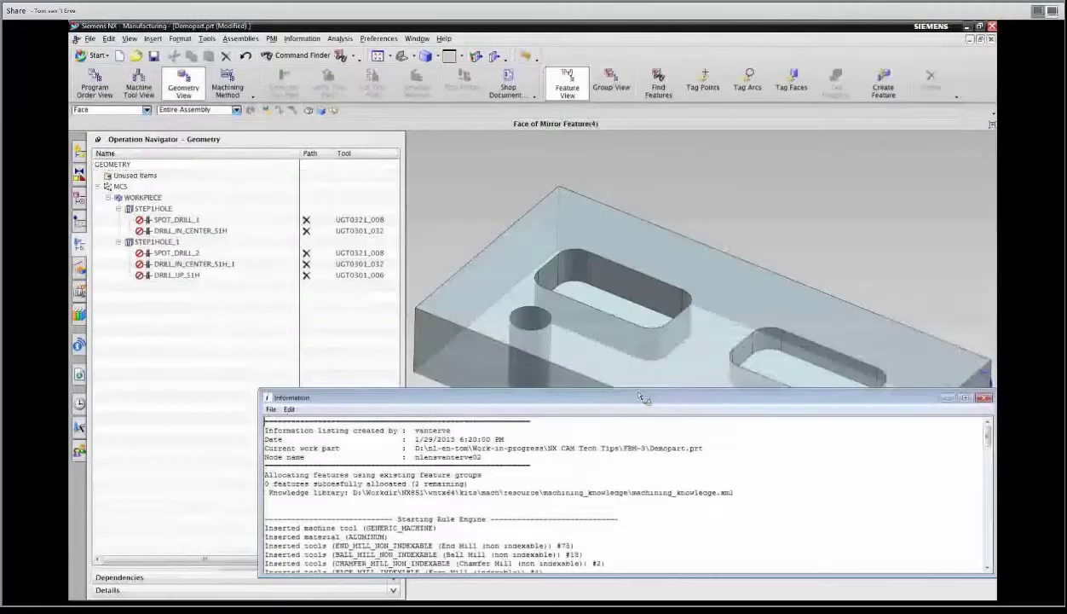
left_click(390, 57)
left_click(413, 138)
left_click_drag(591, 285, 592, 211)
key("Escape")
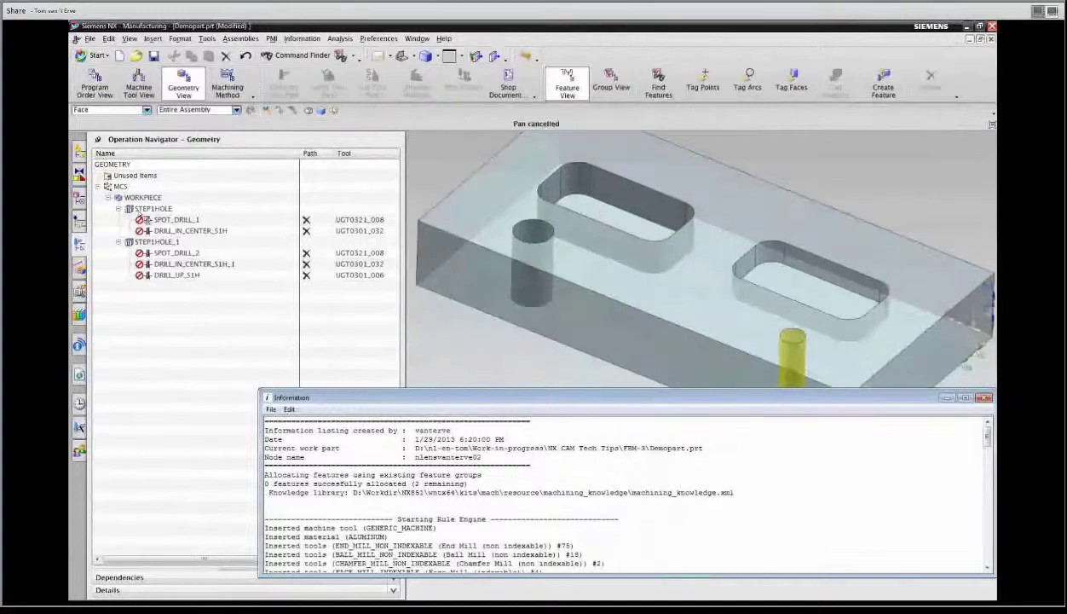
left_click(139, 213)
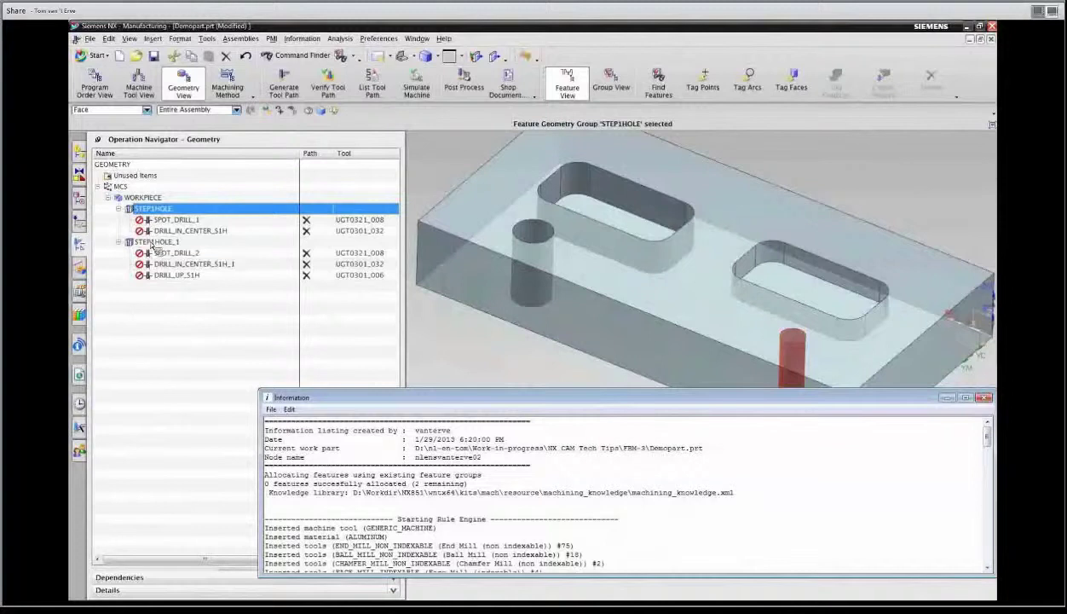
left_click(151, 242)
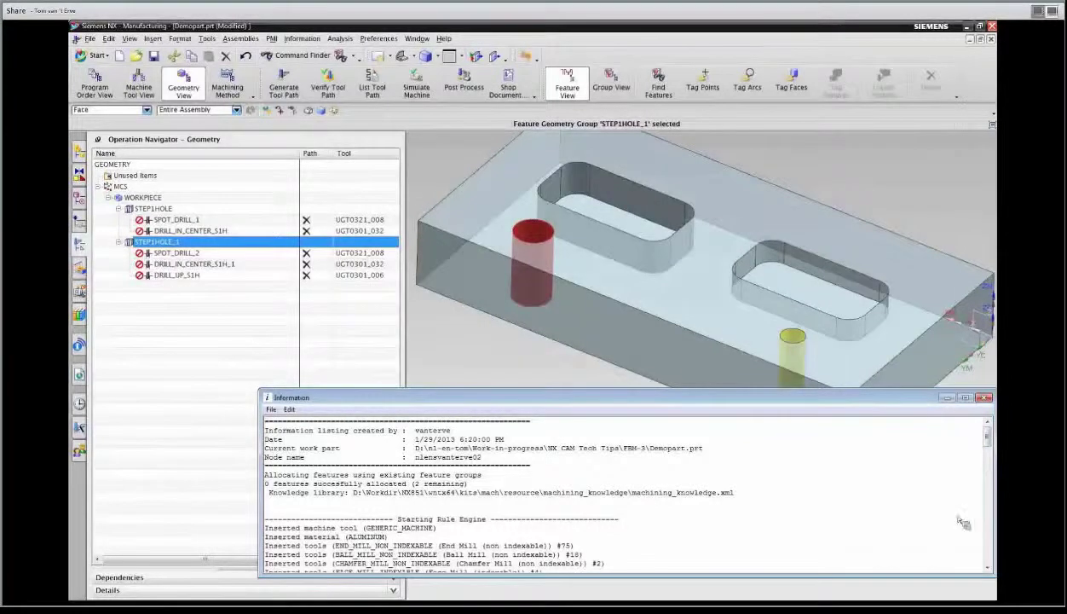
Bring up the STEP1HOLE_3 entry in the information listing, and locate that feature's operations in the Operation Navigator from its feature entry
left_click_drag(988, 440, 993, 486)
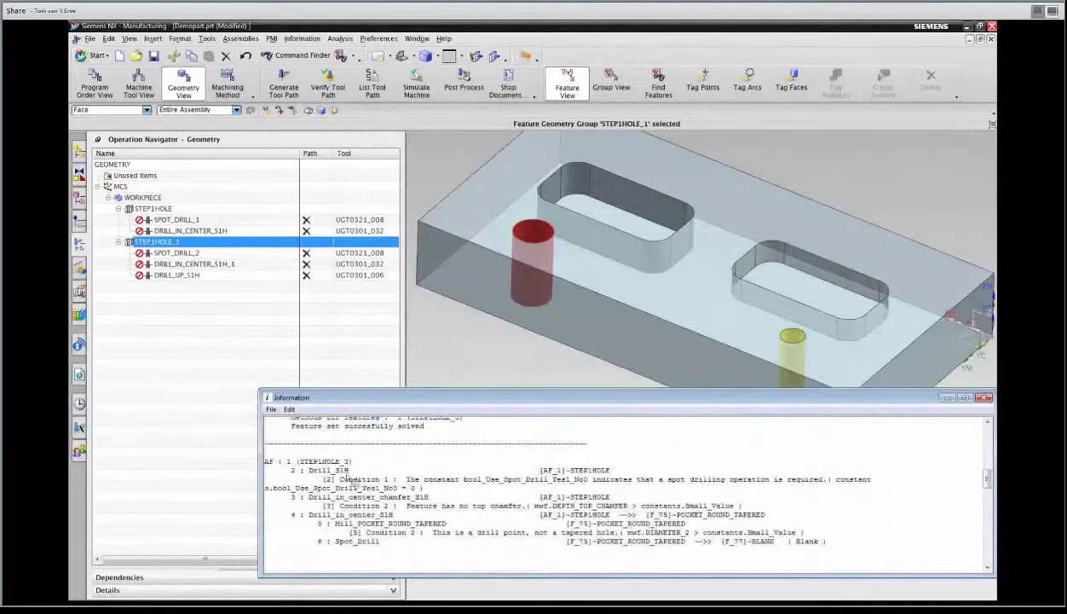
left_click(80, 266)
left_click(151, 198)
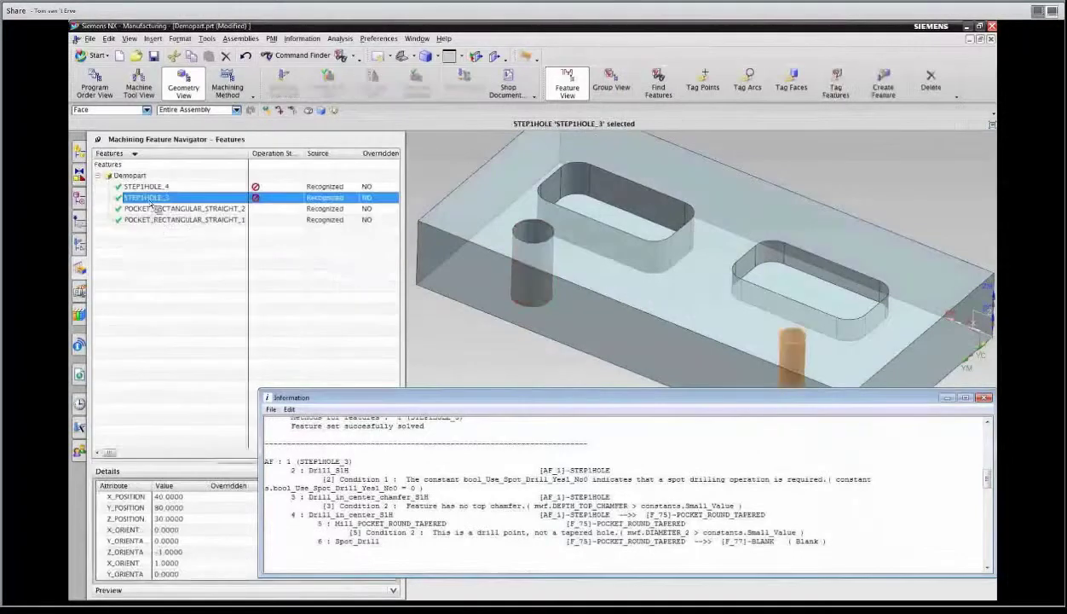
right_click(151, 207)
left_click(189, 237)
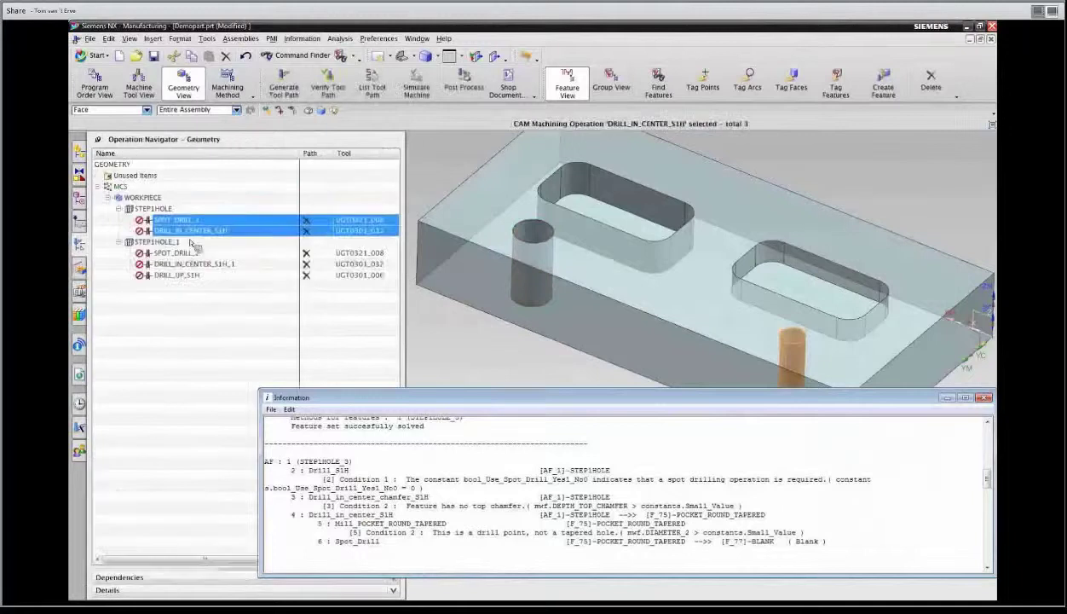
Mark the STEP1HOLE feature name in the listing and select the DRILL_IN_CENTER_S1H and SPOT_DRILL_1 operations in turn for comparison
double_click(327, 465)
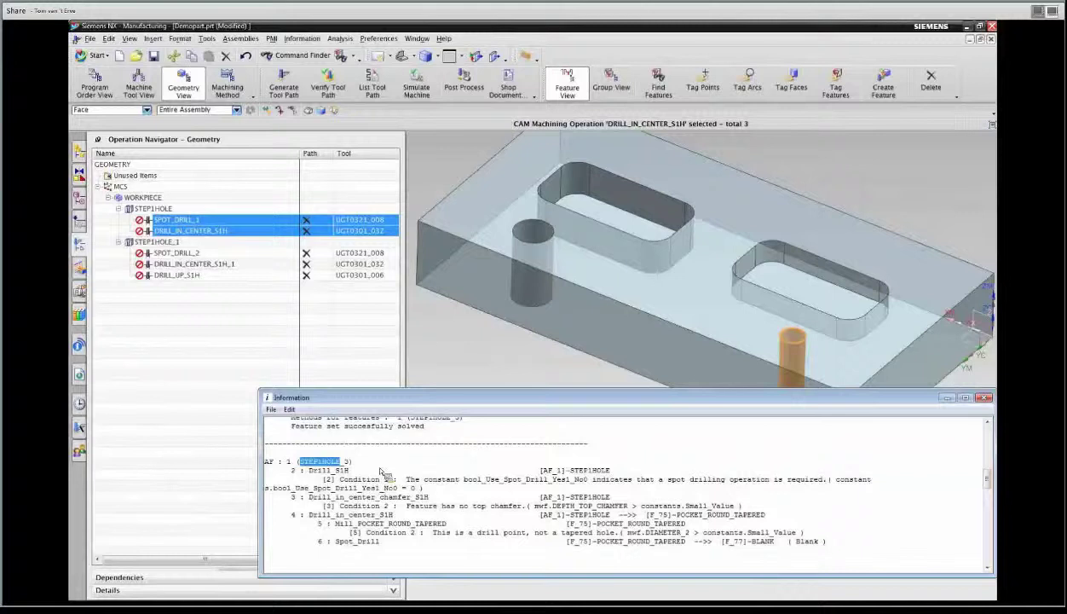
left_click(209, 232)
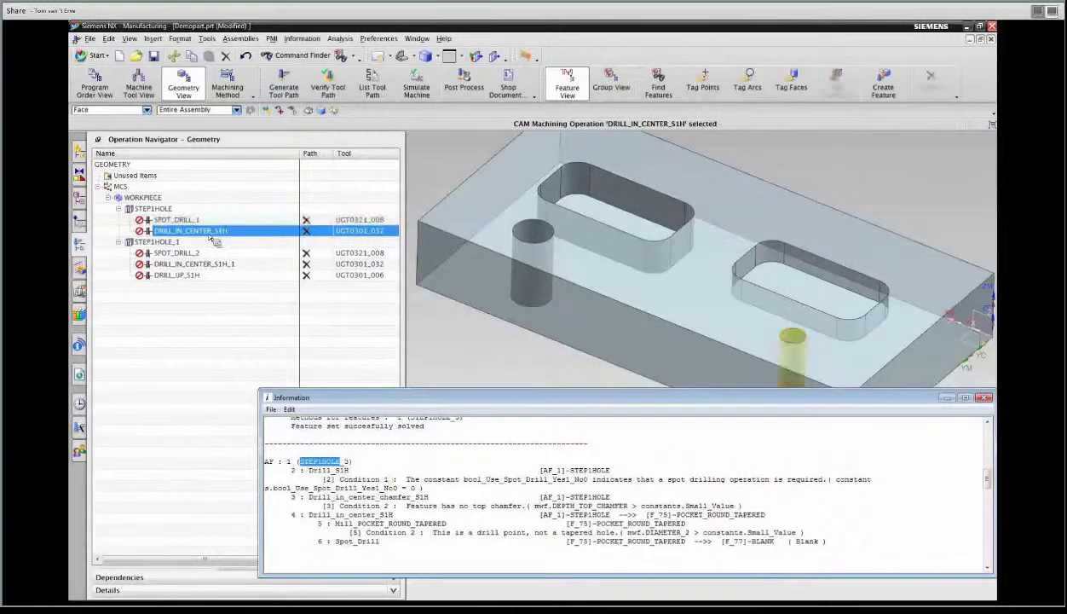
left_click(209, 233)
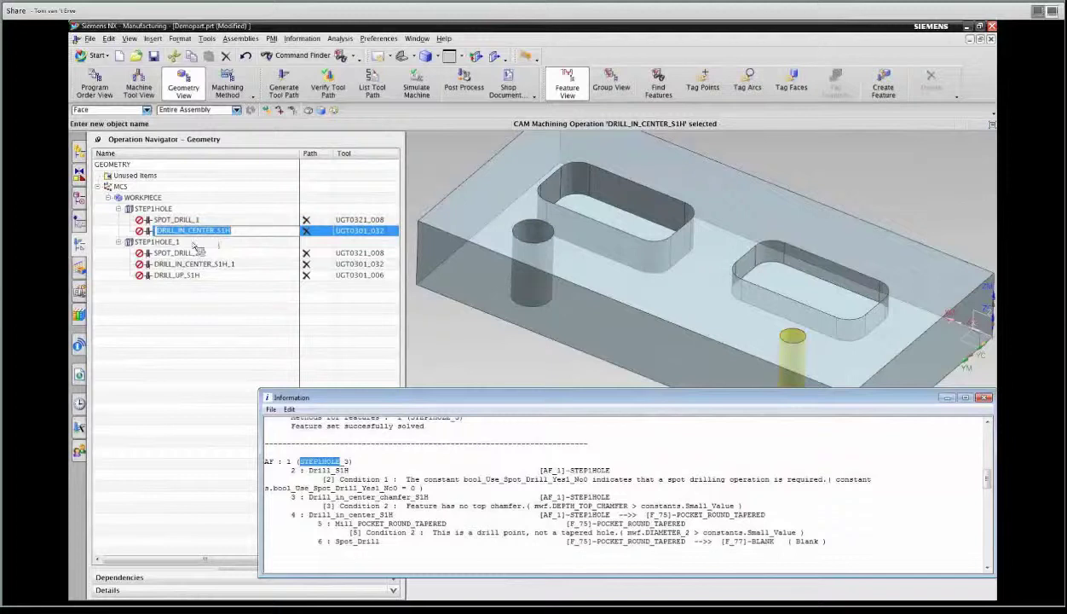
left_click(181, 221)
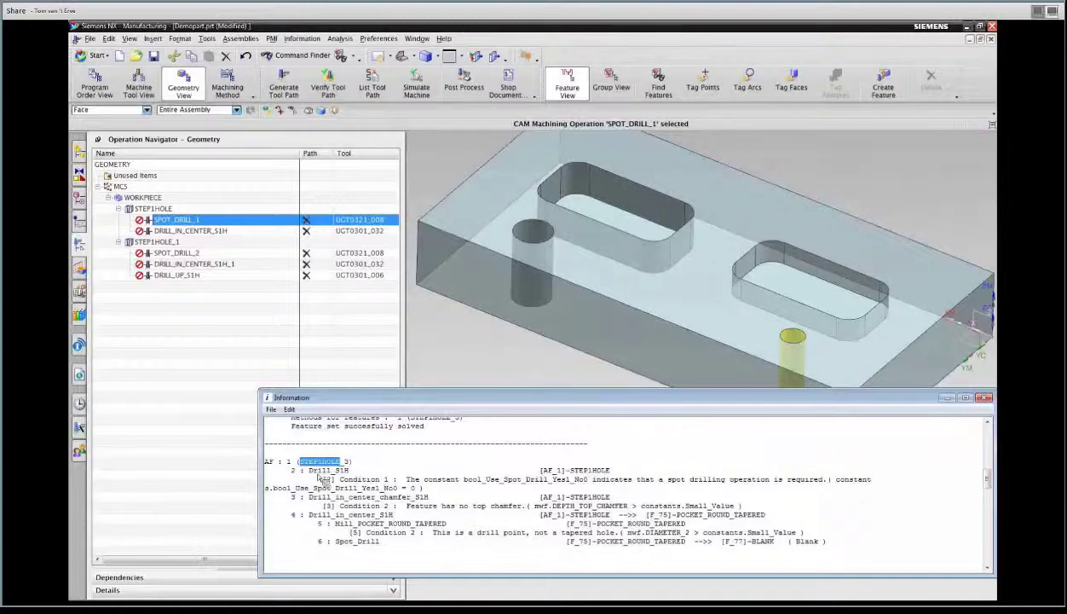
Examine the rules tried for STEP1HOLE_3 in the listing, marking Drill_S1H, Drill_in_center_chamfer_S1H, Drill_in_center_S1H and Spot_Drill in turn
double_click(318, 471)
left_click(323, 499)
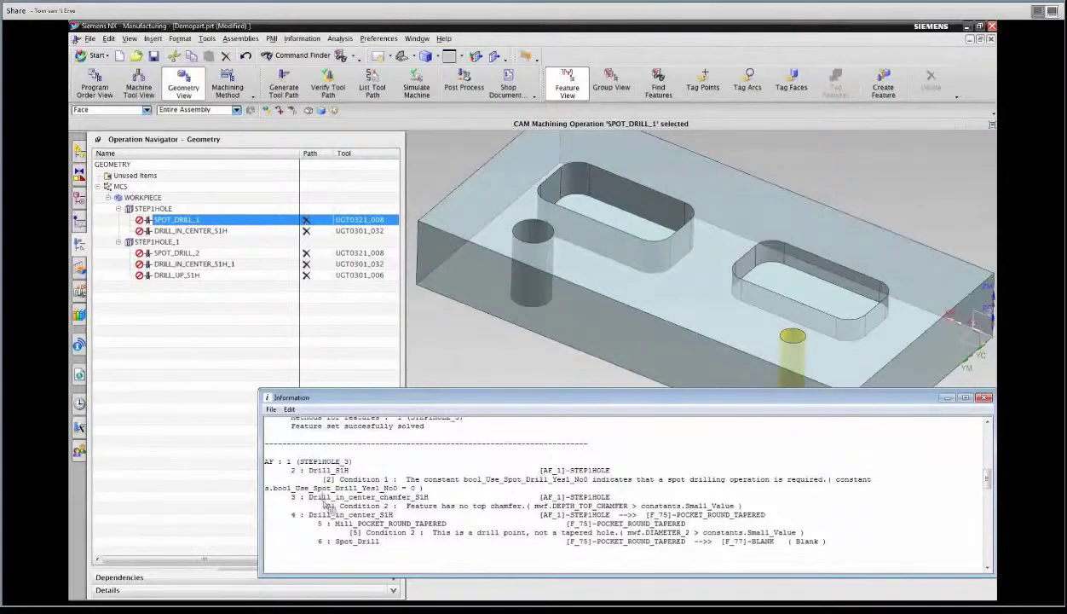
double_click(322, 498)
left_click_drag(398, 514, 317, 518)
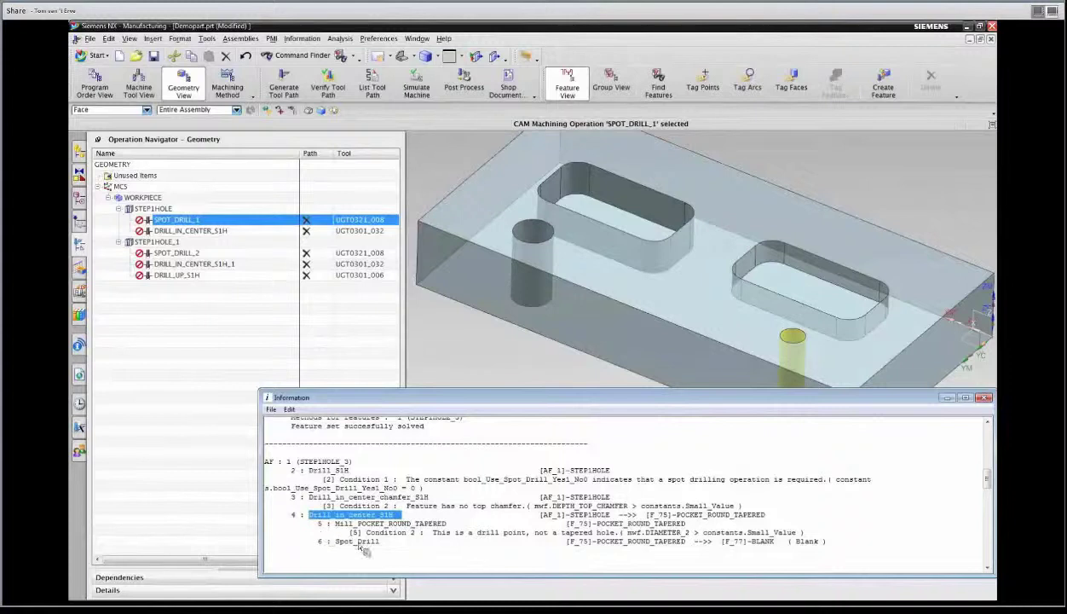
left_click_drag(383, 542, 317, 550)
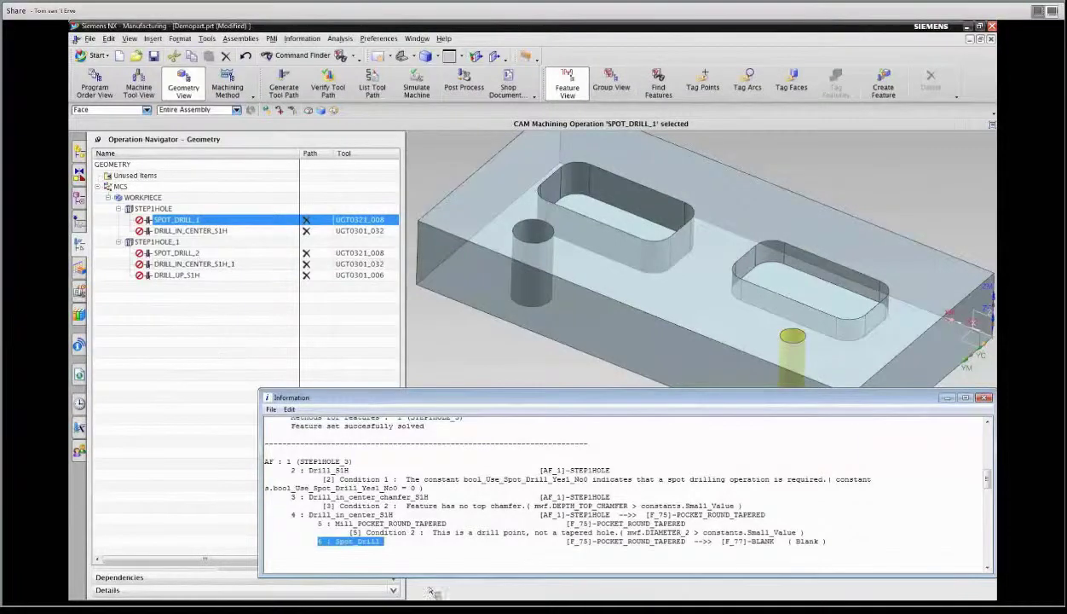
Examine the bool_Use_Spot_Drill_Yes1_No0 condition under the Drill_S1H rule and close the information listing
left_click_drag(309, 469, 331, 469)
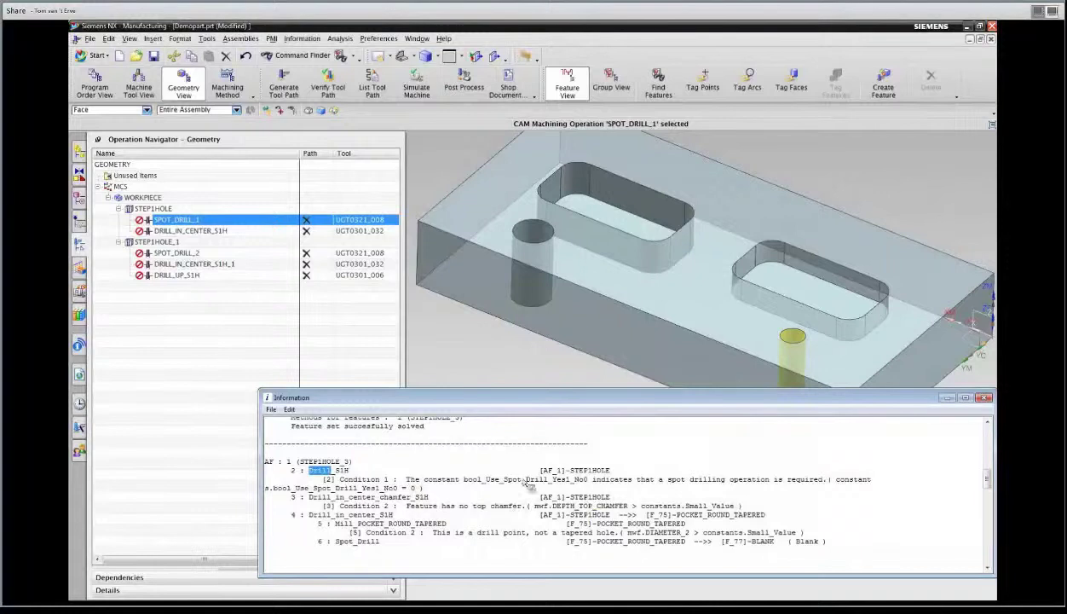
left_click(458, 482)
left_click_drag(423, 480, 594, 483)
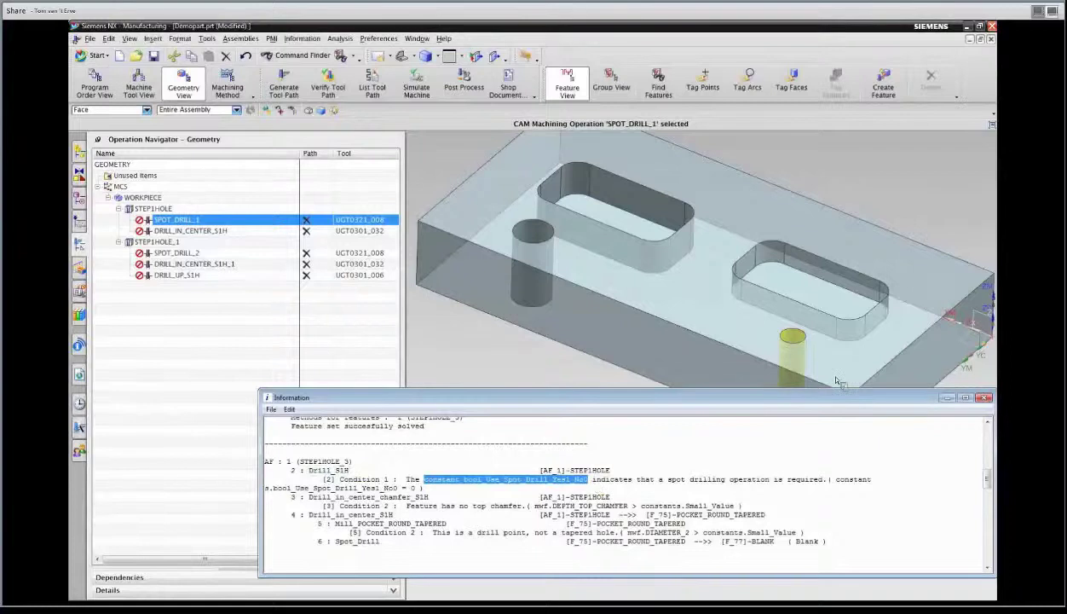
left_click(984, 399)
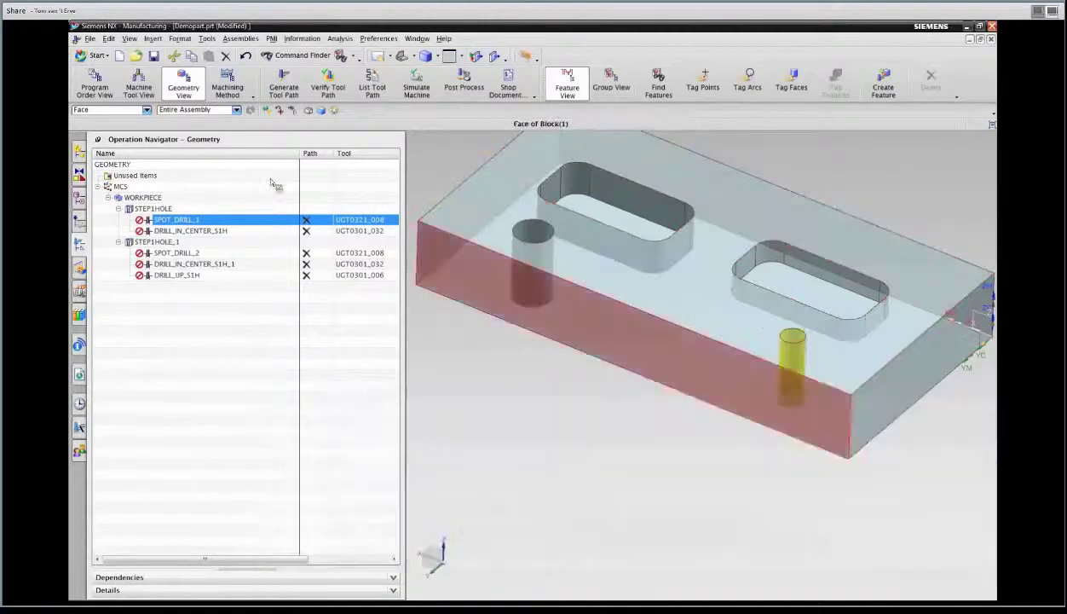
Switch to the Machining Knowledge Editor and expand the MillDrill library in the machining knowledge tree
left_click(389, 590)
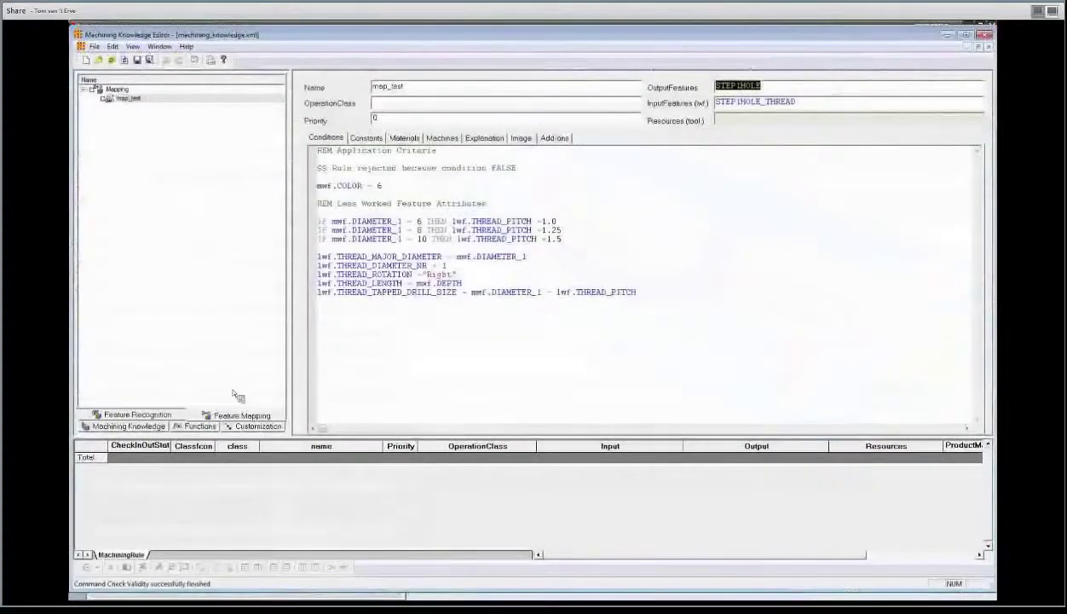
left_click(140, 431)
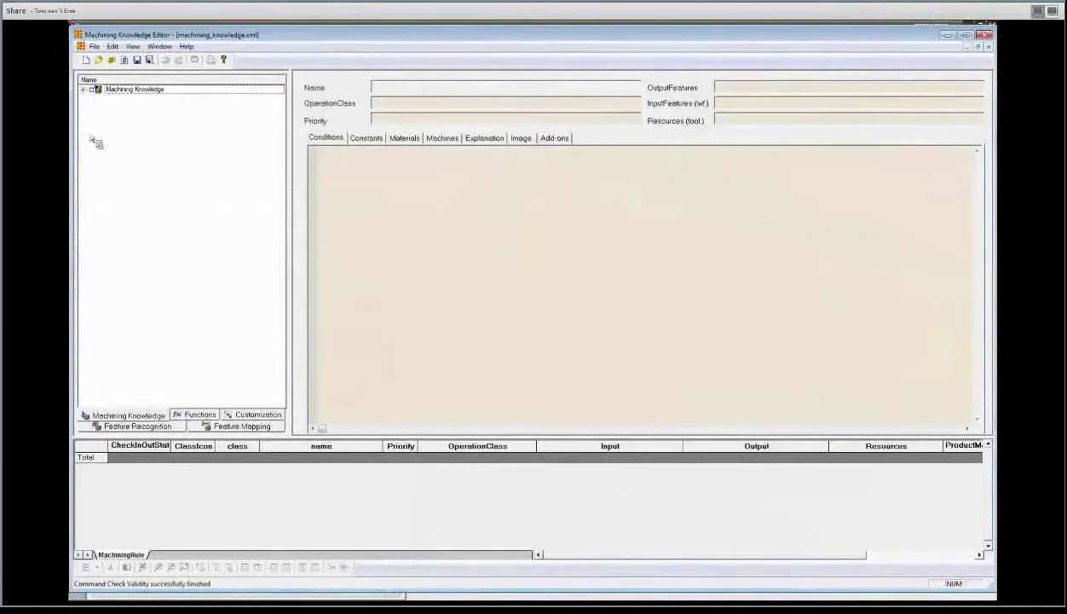
left_click(84, 90)
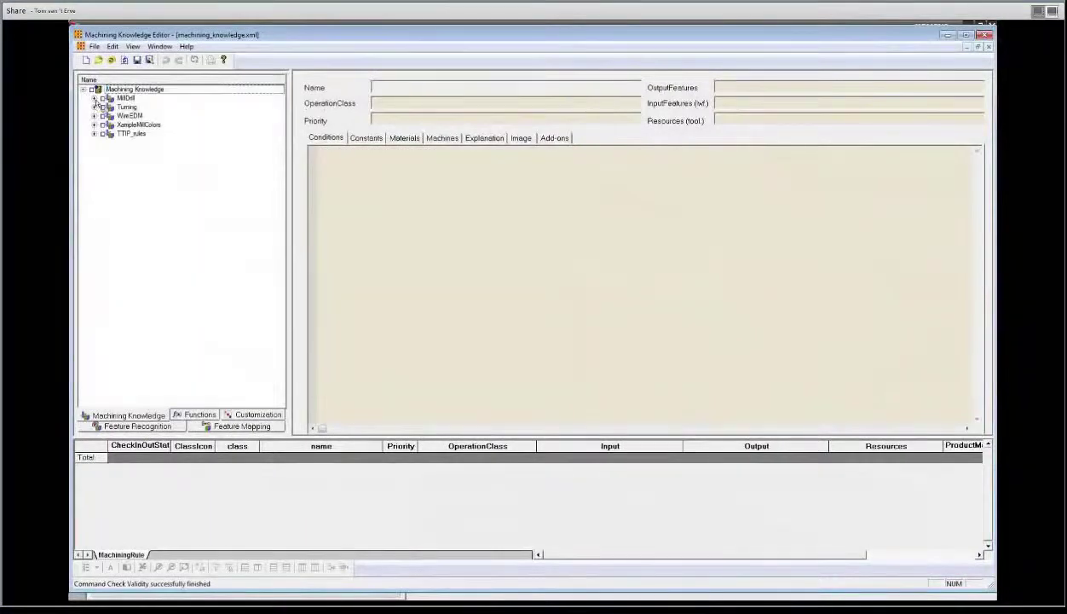
left_click(94, 98)
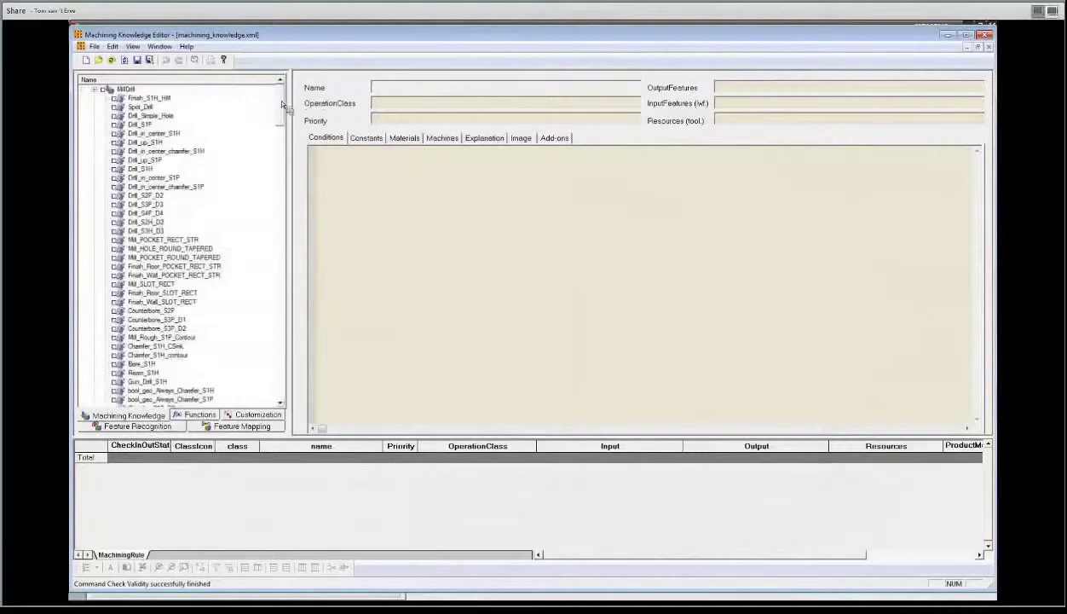
mouse_move(281, 103)
left_mouse_down()
mouse_move(314, 400)
mouse_move(286, 226)
mouse_move(280, 82)
left_mouse_up()
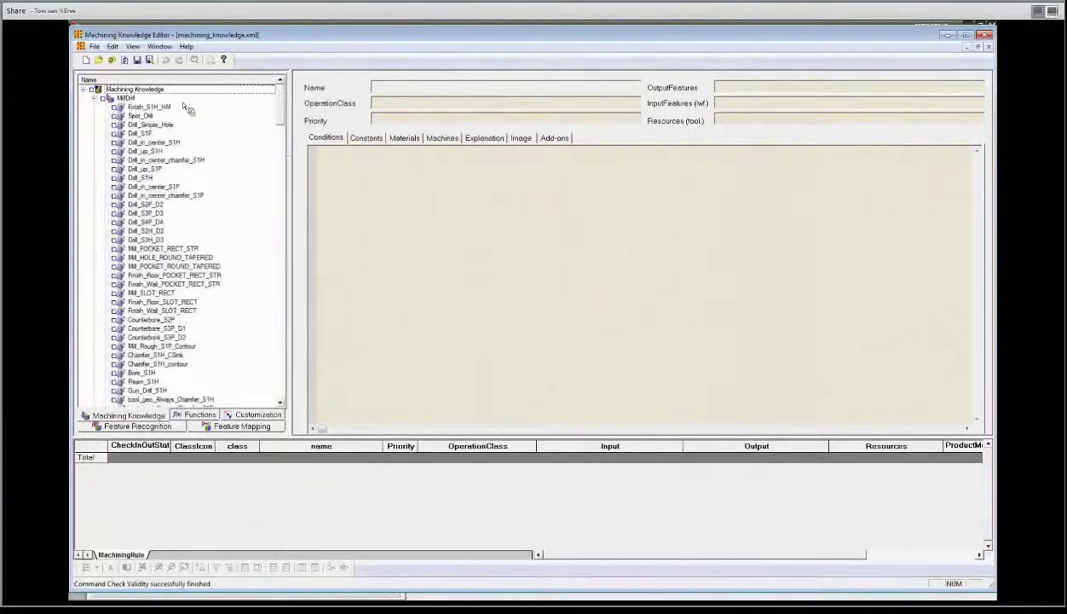
Activate all child rules of MillDrill, and enlarge the resulting rule table and sort it by name
left_click(125, 99)
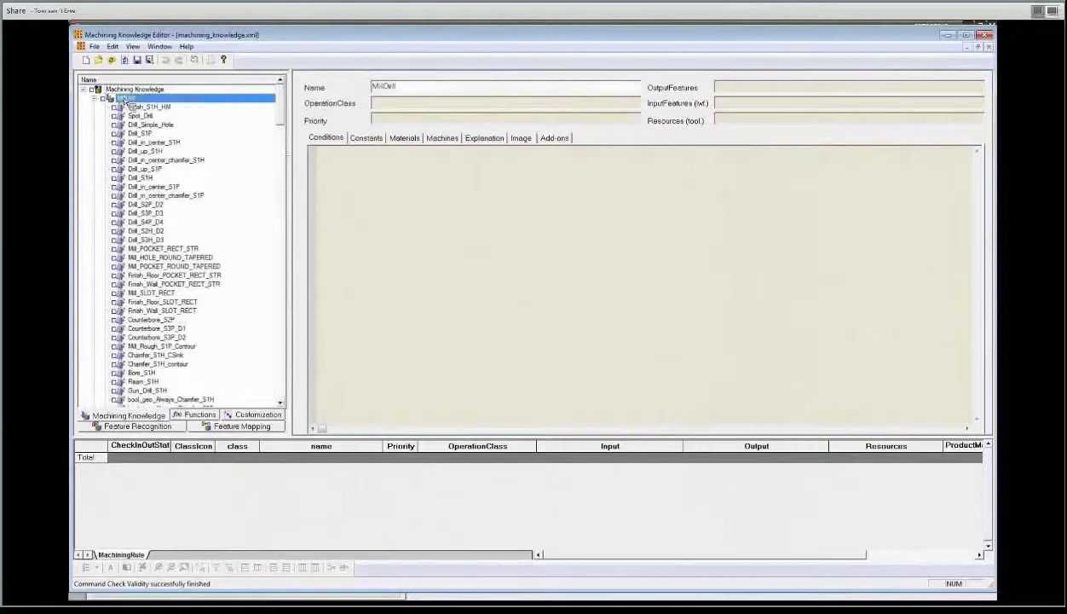
right_click(126, 99)
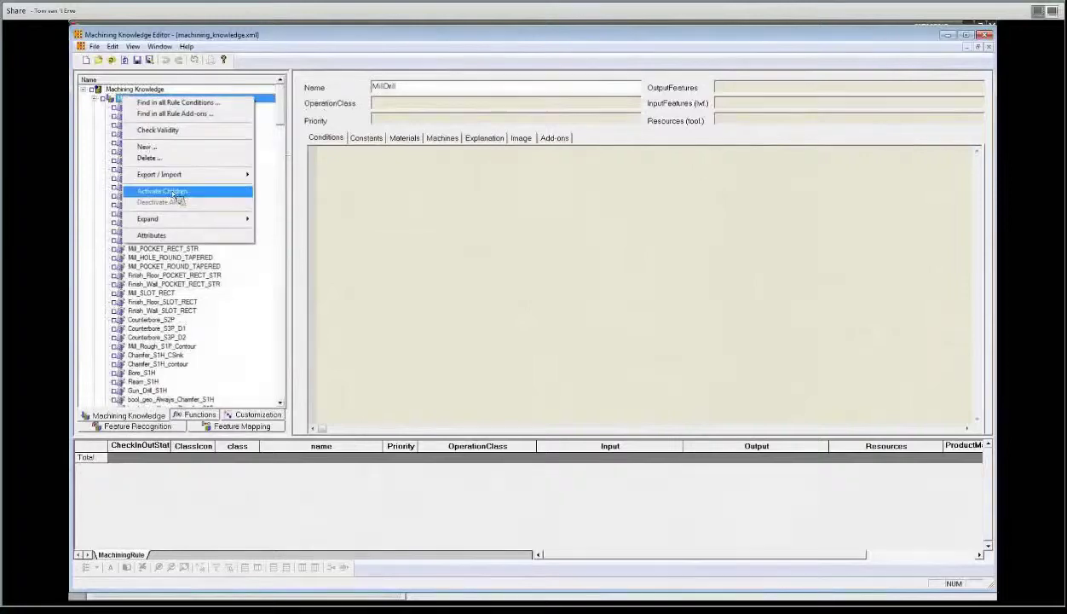
left_click(173, 192)
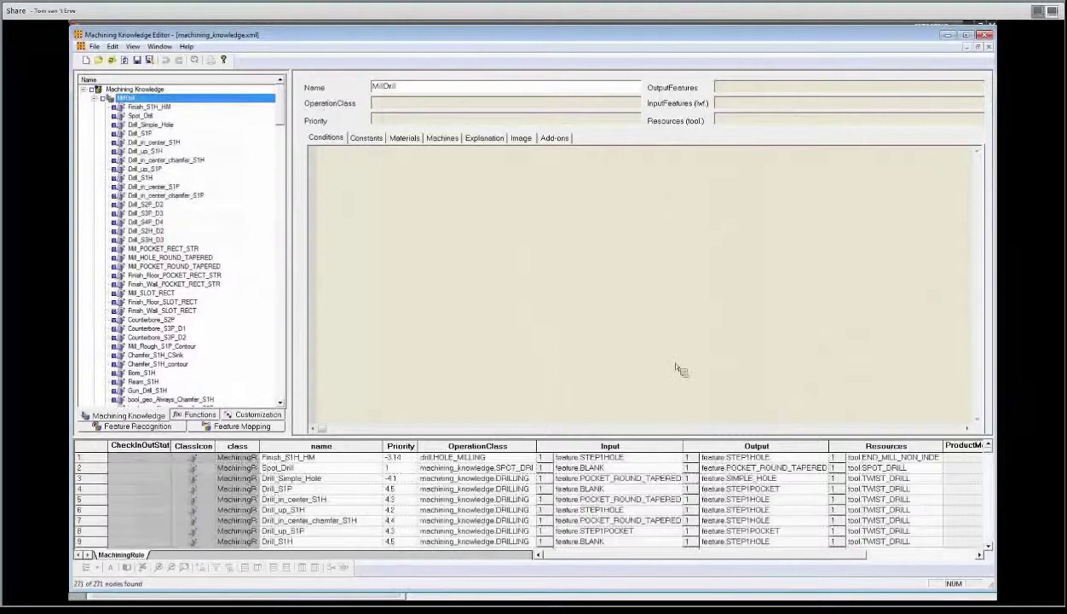
left_click_drag(503, 436, 508, 400)
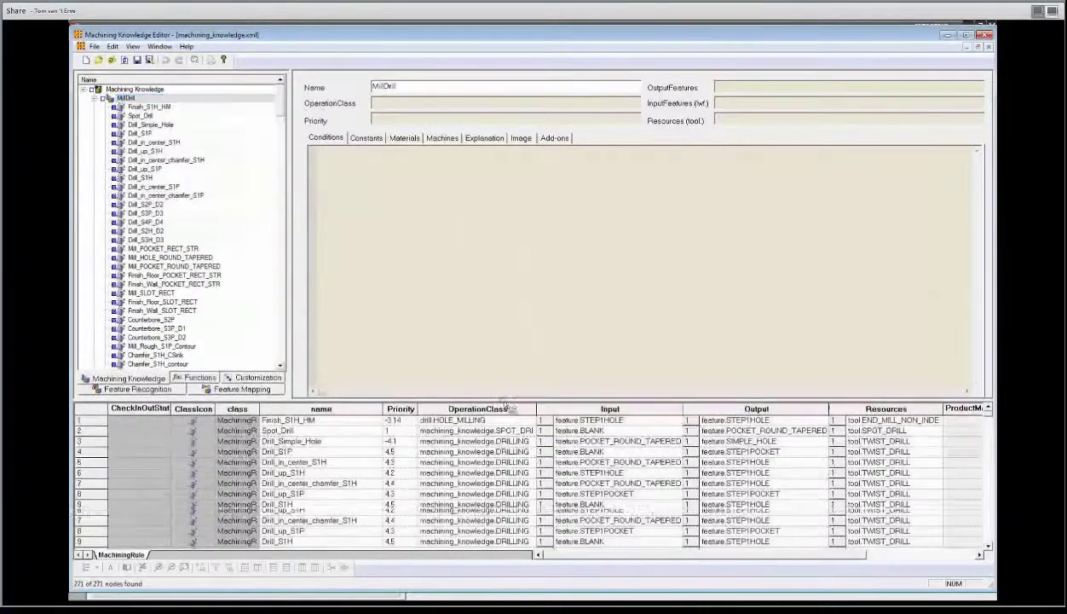
left_click(345, 409)
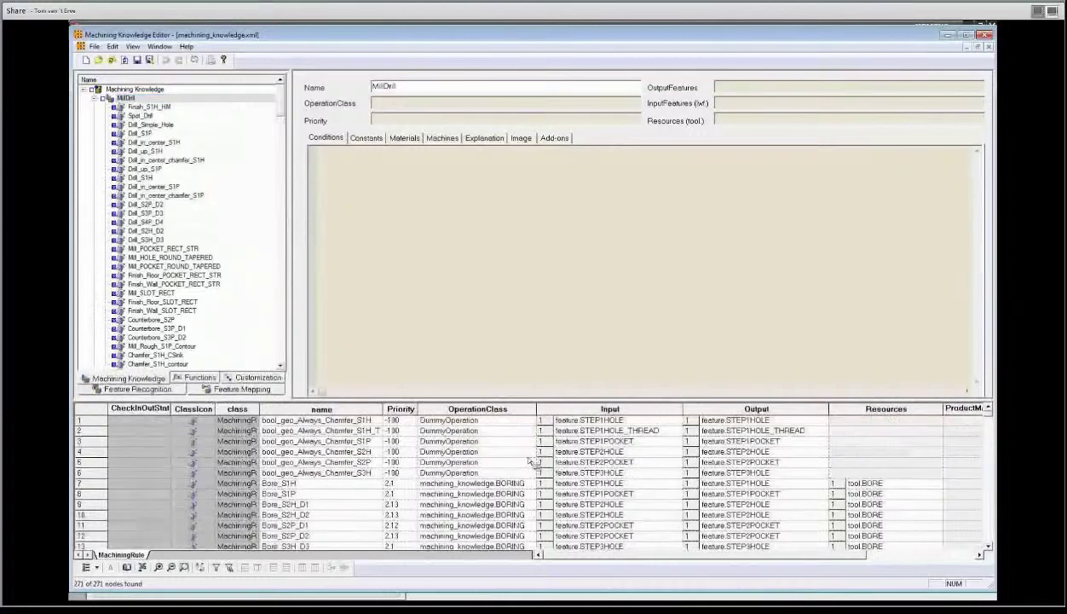
Filter the rule table to rules with output feature.STEP1HOLE and resource tool.TWIST_DRILL
left_click(755, 409)
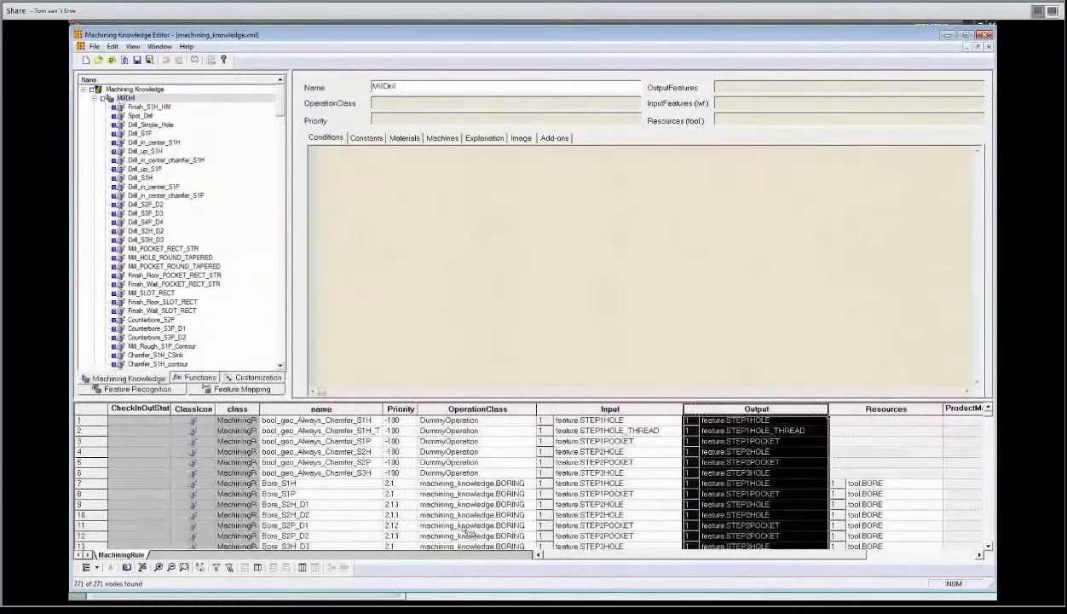
left_click(229, 566)
left_click(744, 420)
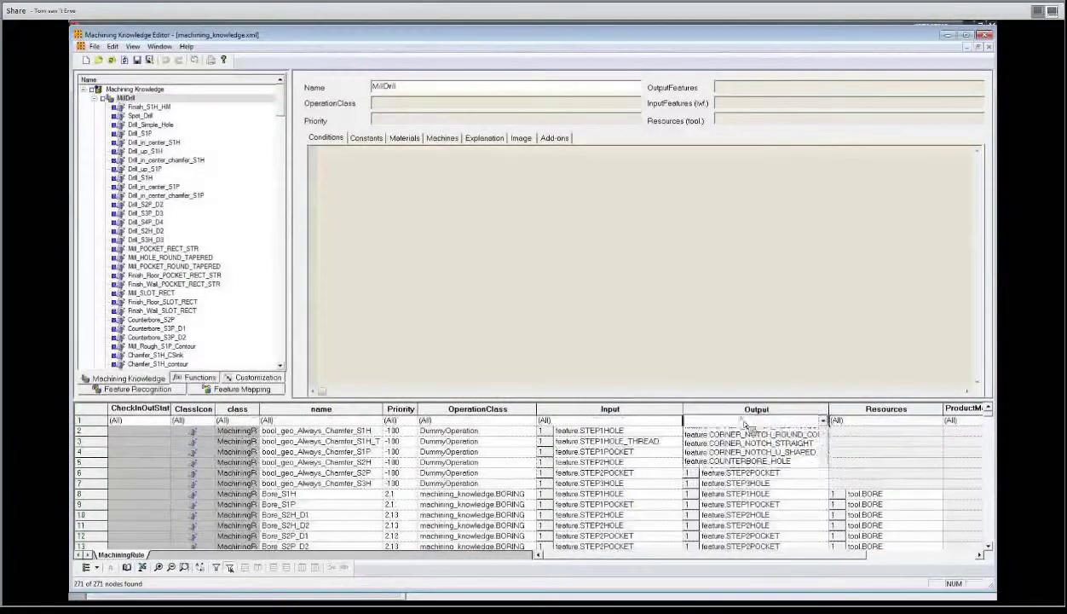
left_click_drag(824, 440, 825, 469)
left_click(761, 433)
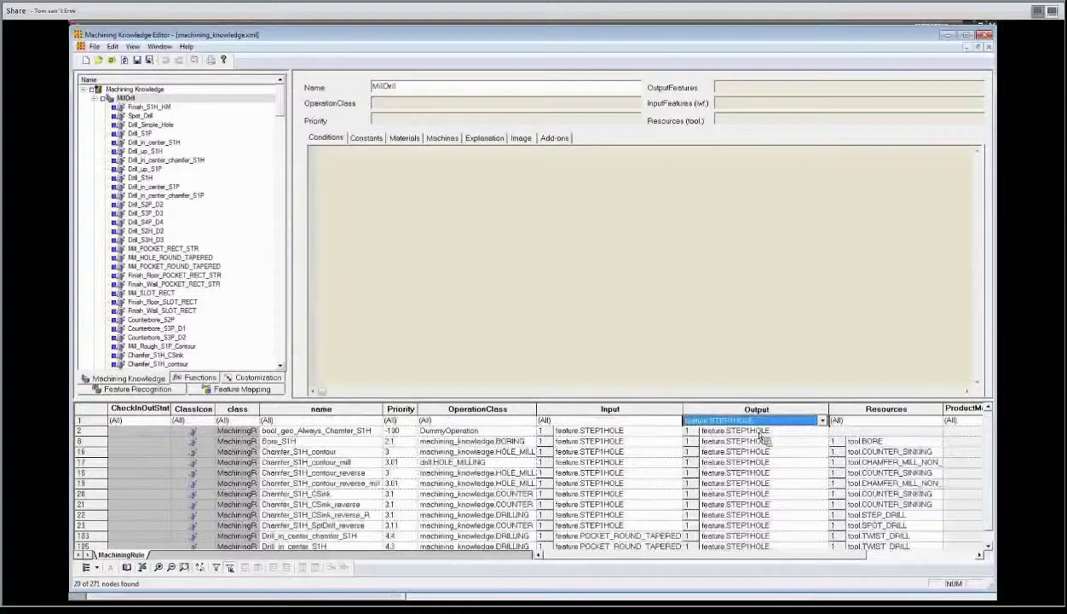
left_click(935, 421)
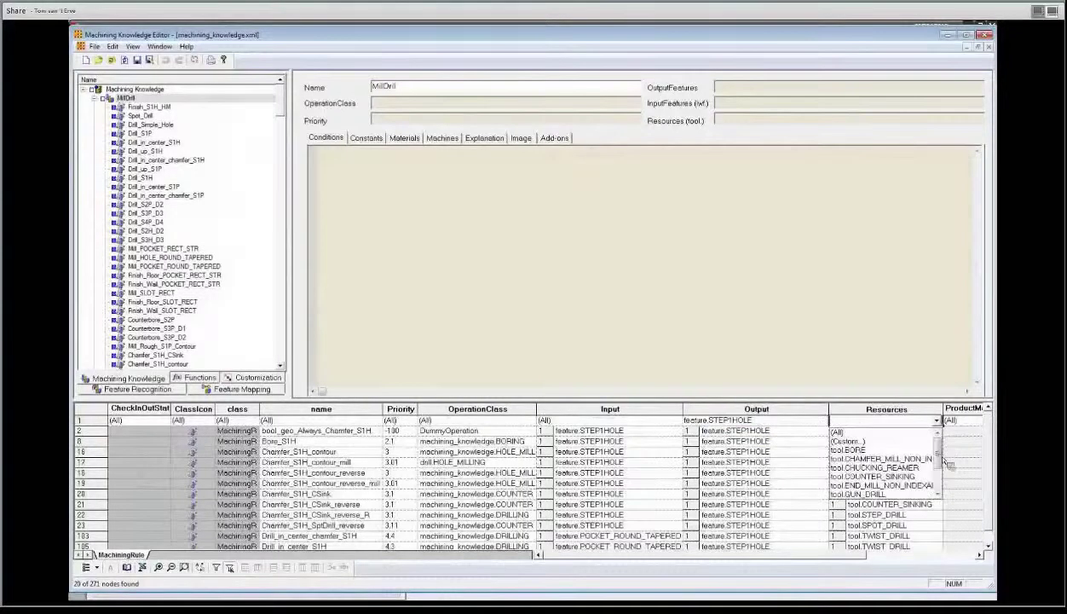
scroll(933, 480, "down", 2)
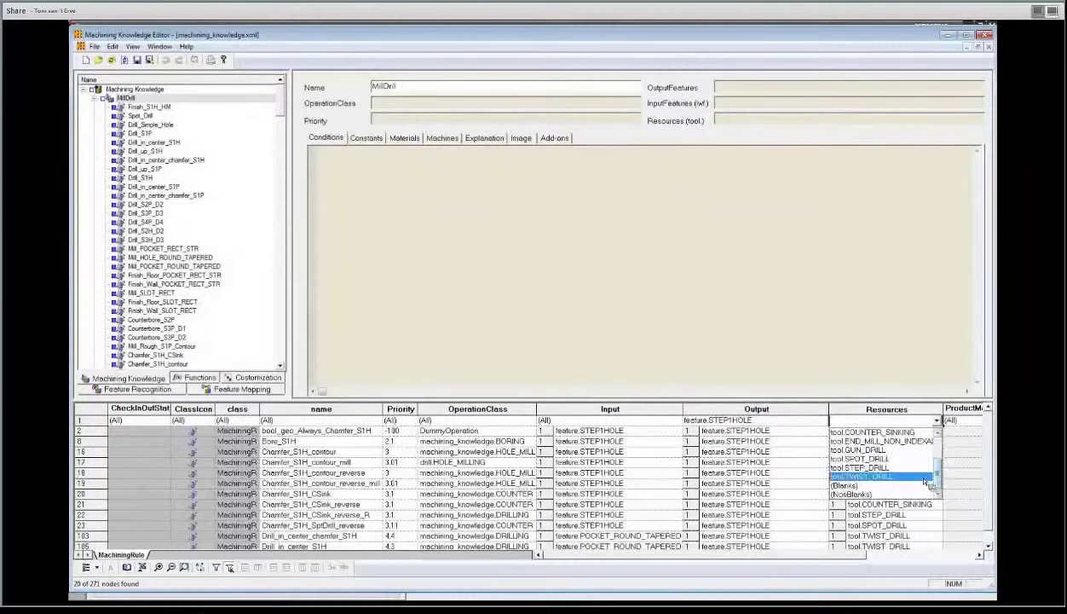
left_click(924, 478)
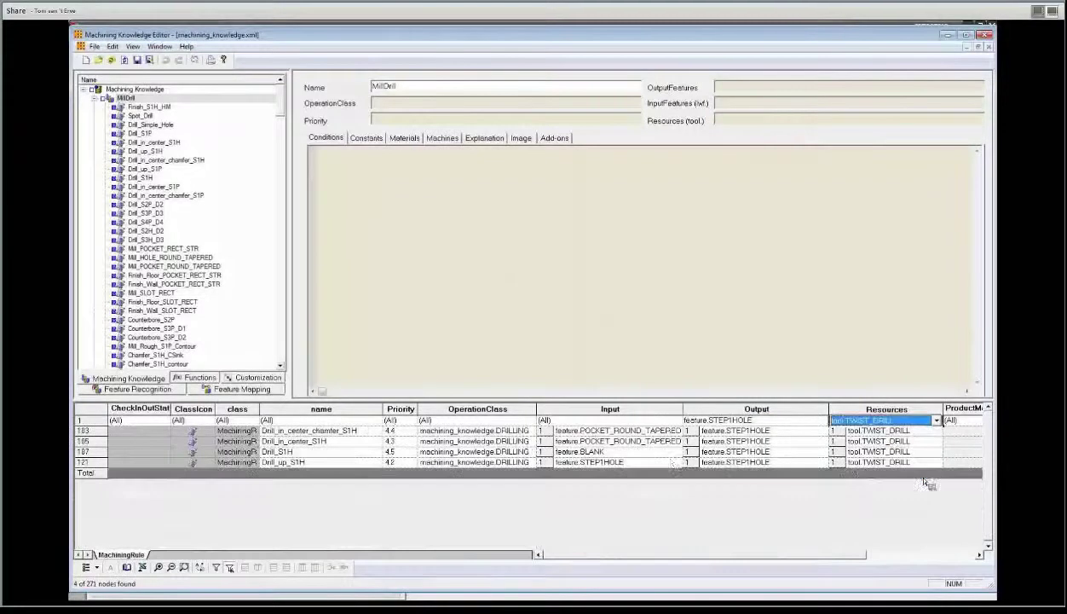
Open the Drill_S1H and Drill_up_S1H rules in turn to examine their features, resources and conditions
left_click(86, 453)
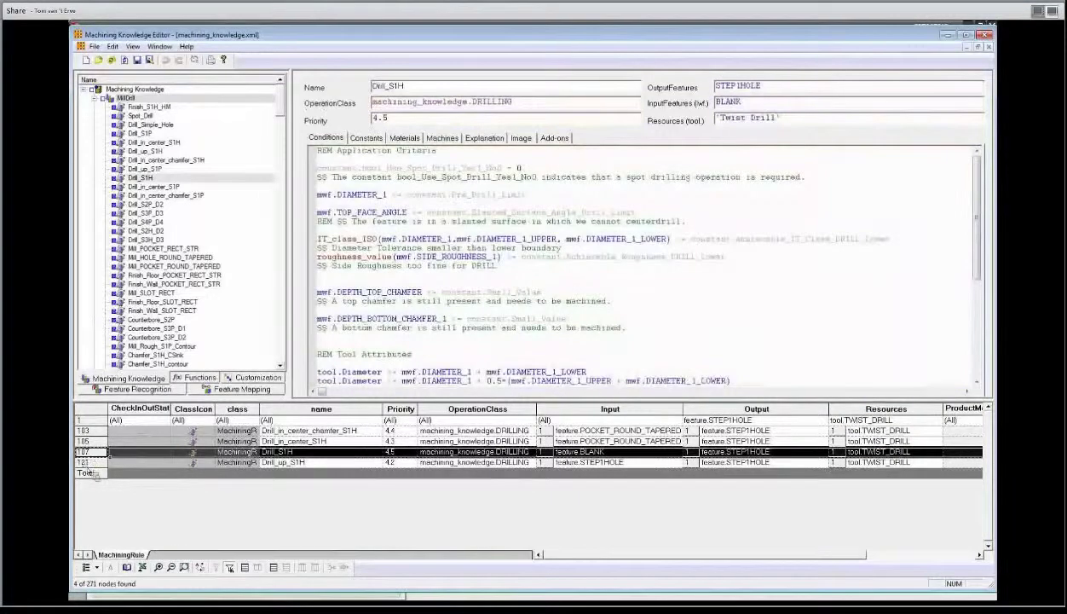
left_click(87, 461)
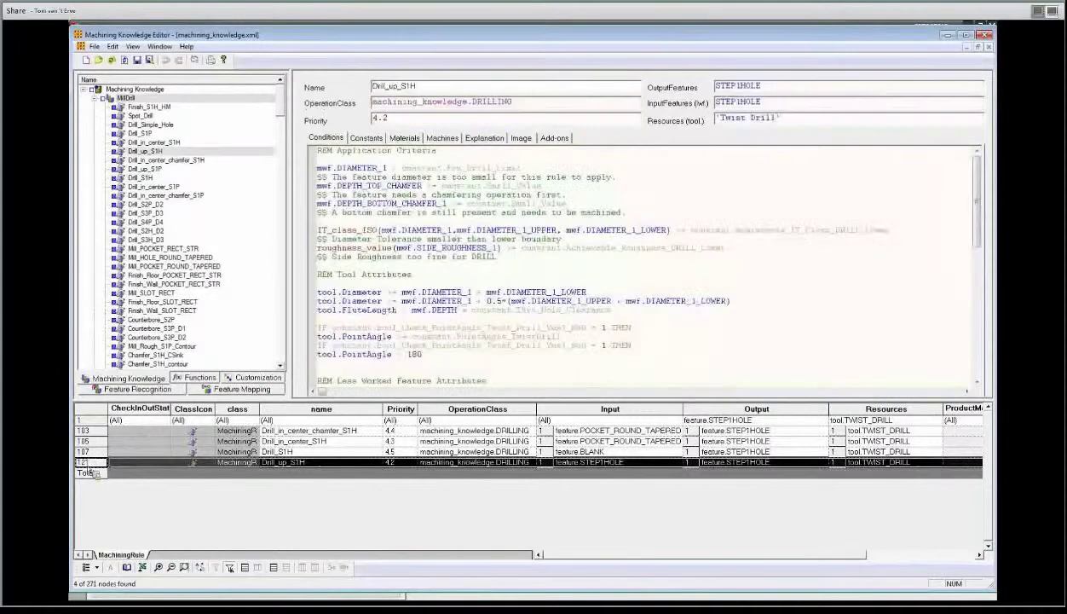
left_click(823, 120)
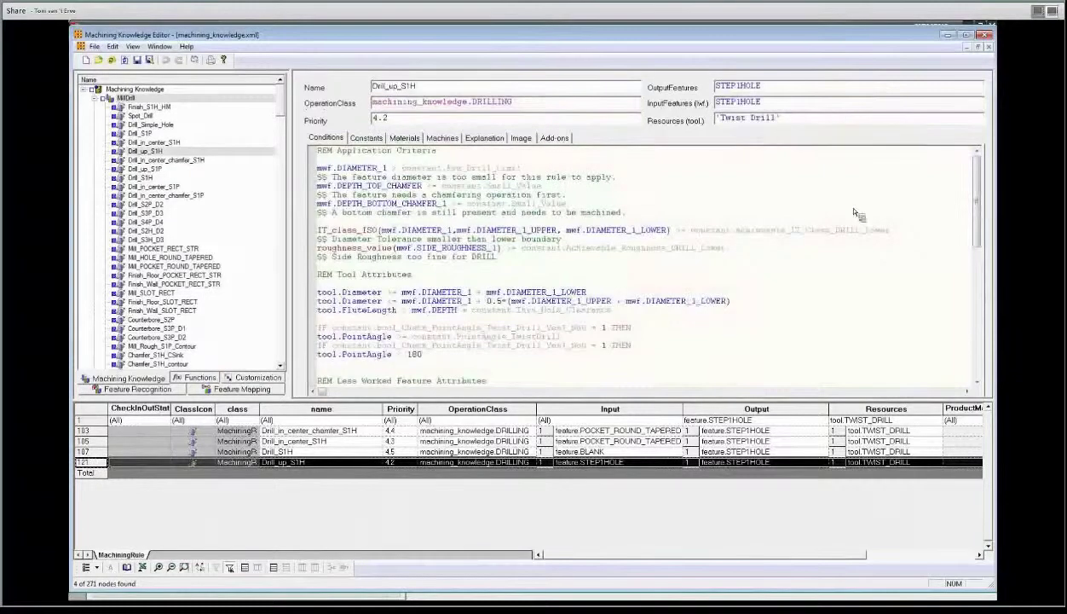
View the constants and materials of Drill_up_S1H, turning All Materials off to show the individual materials and back on
left_click(366, 139)
left_click(403, 138)
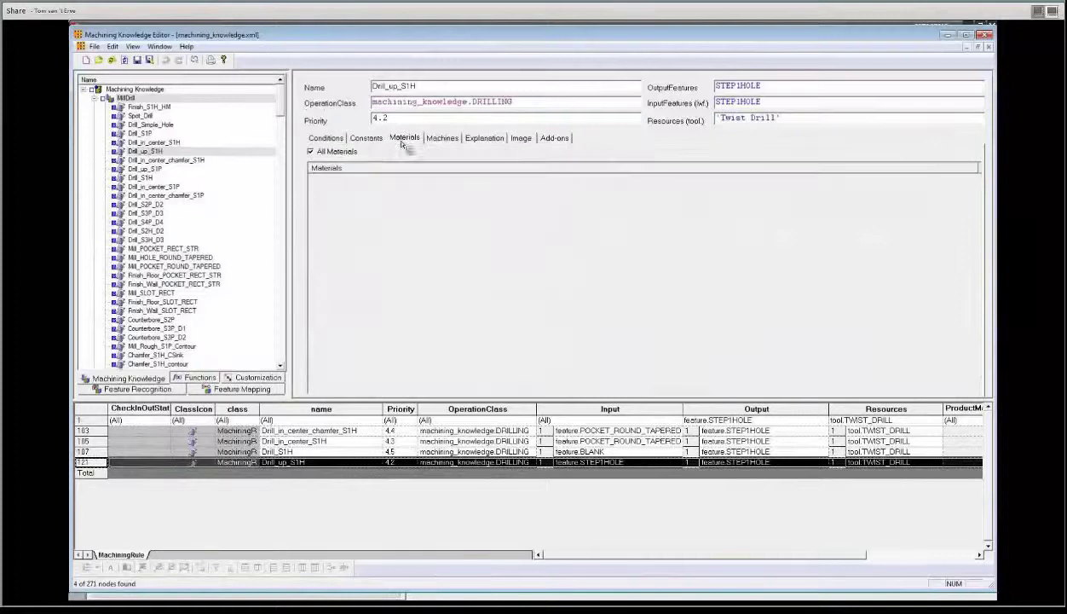
left_click(310, 152)
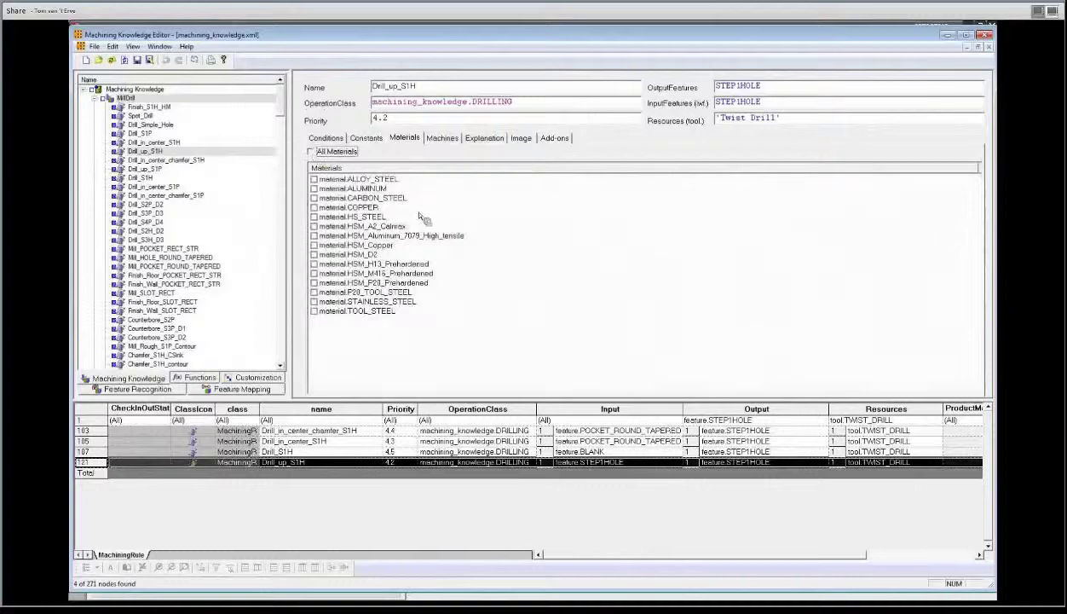
left_click(337, 151)
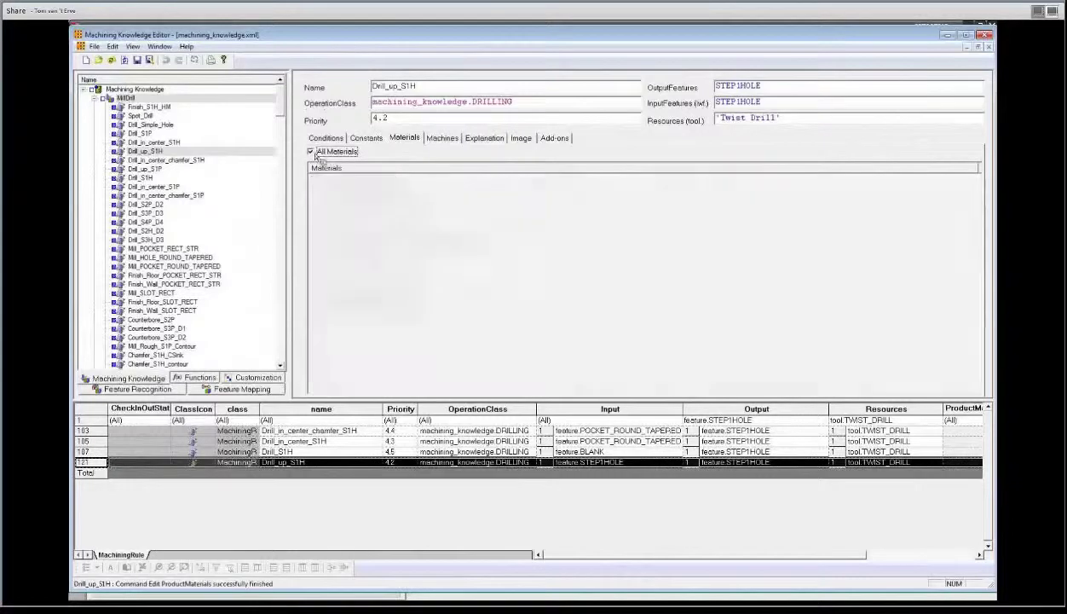
View the machines, explanation and image of Drill_up_S1H, turning All Machines off to list individual machines and back on
left_click(444, 140)
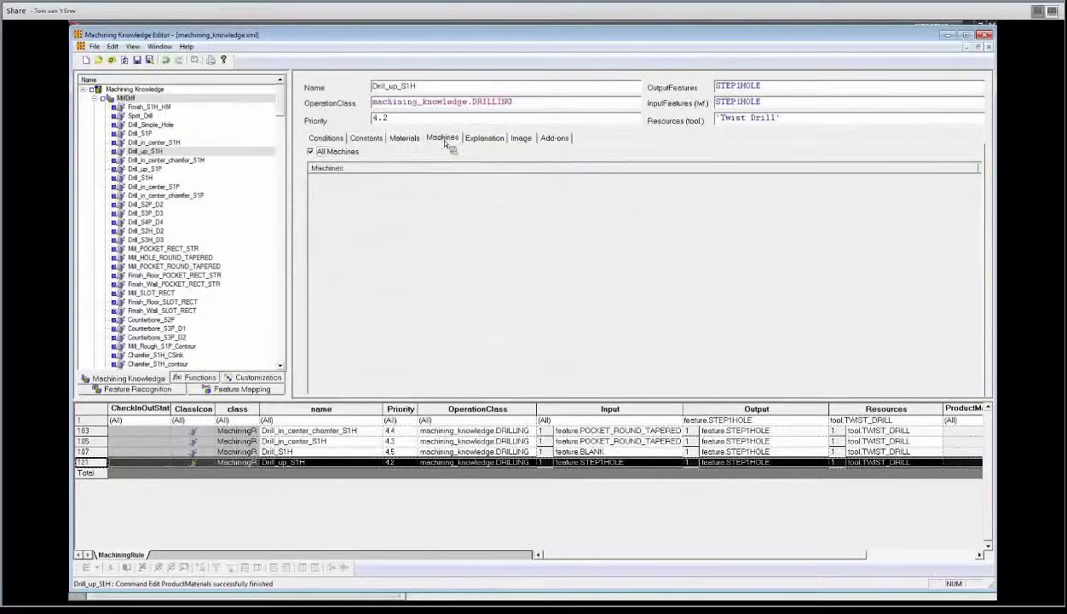
left_click(310, 151)
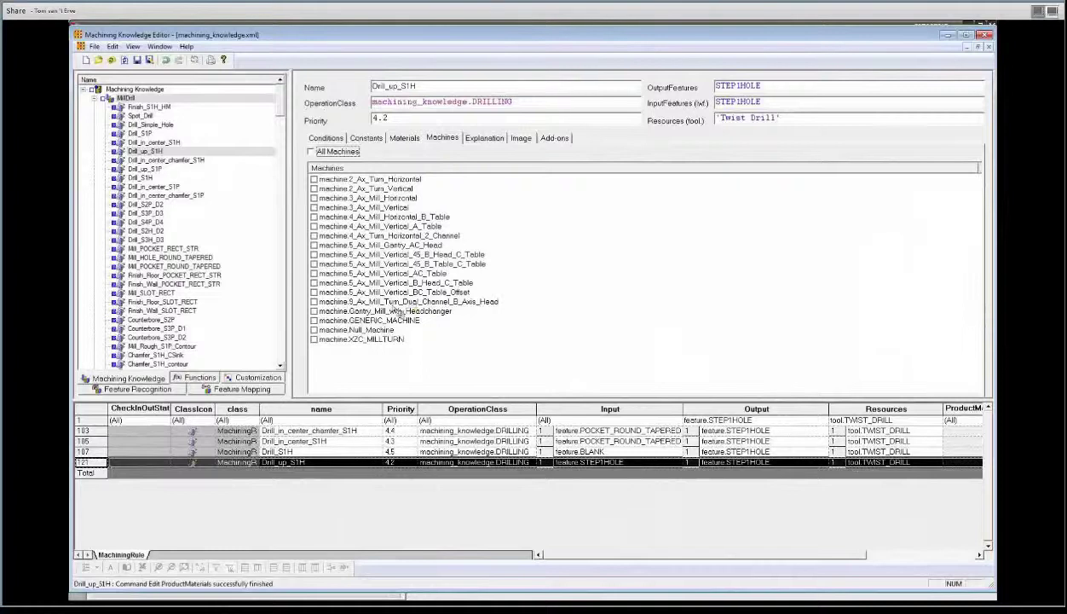
left_click(311, 153)
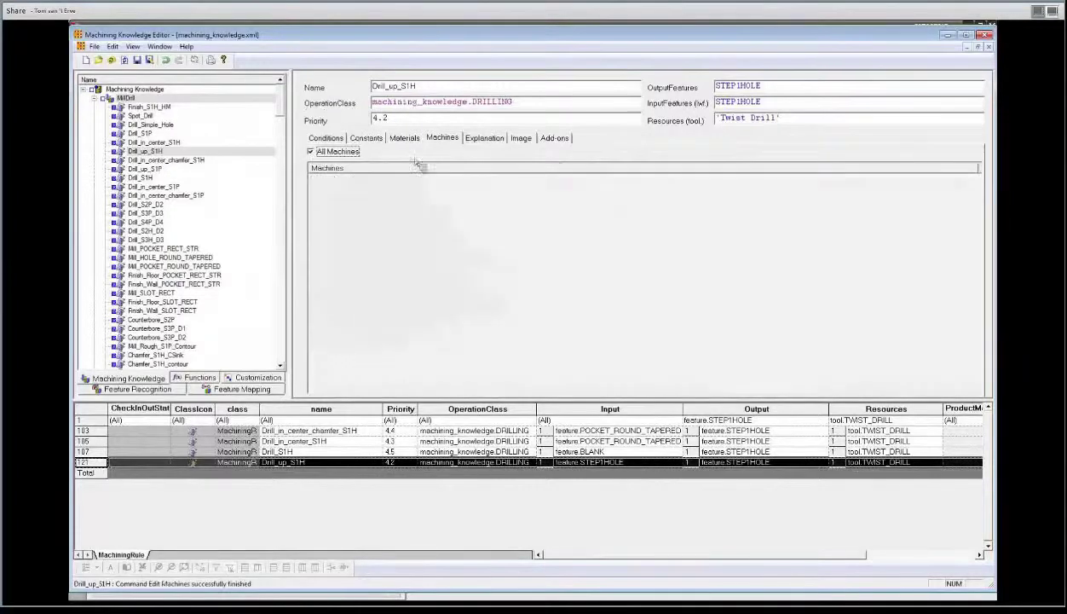
left_click(532, 140)
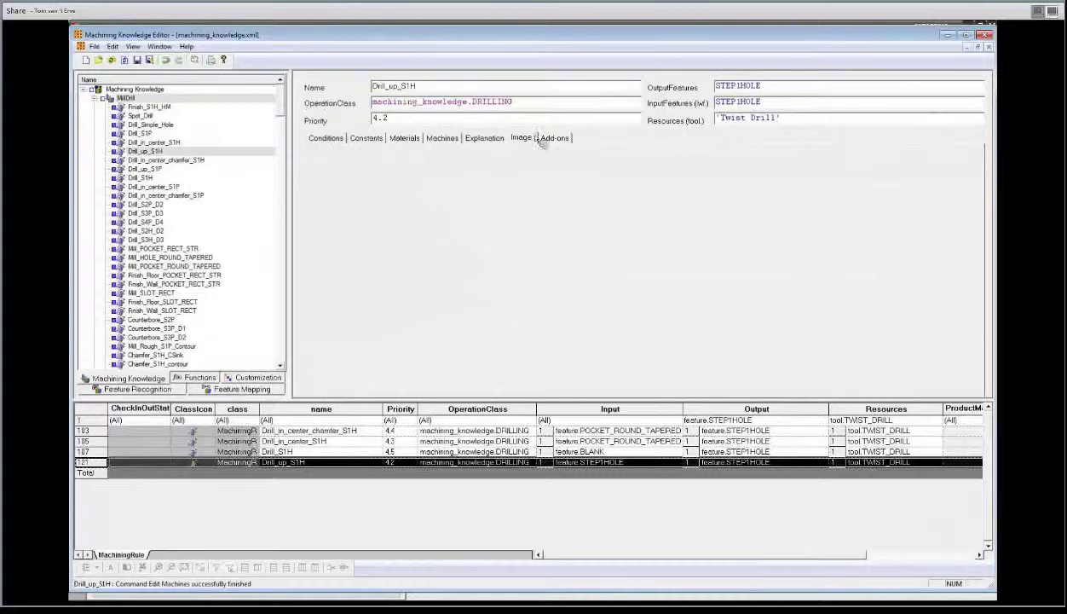
left_click(490, 140)
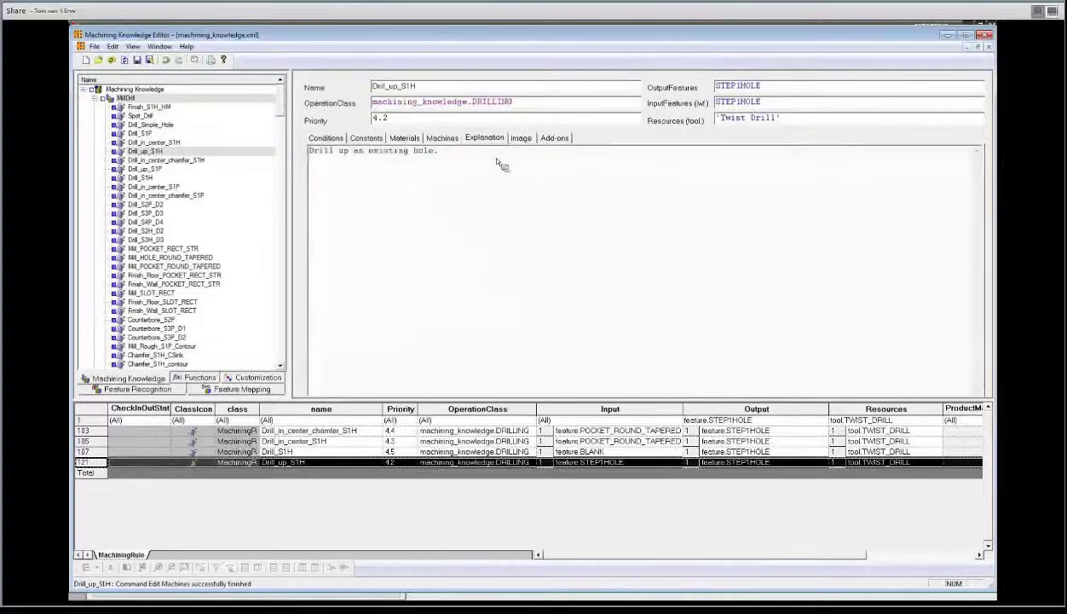
left_click(521, 140)
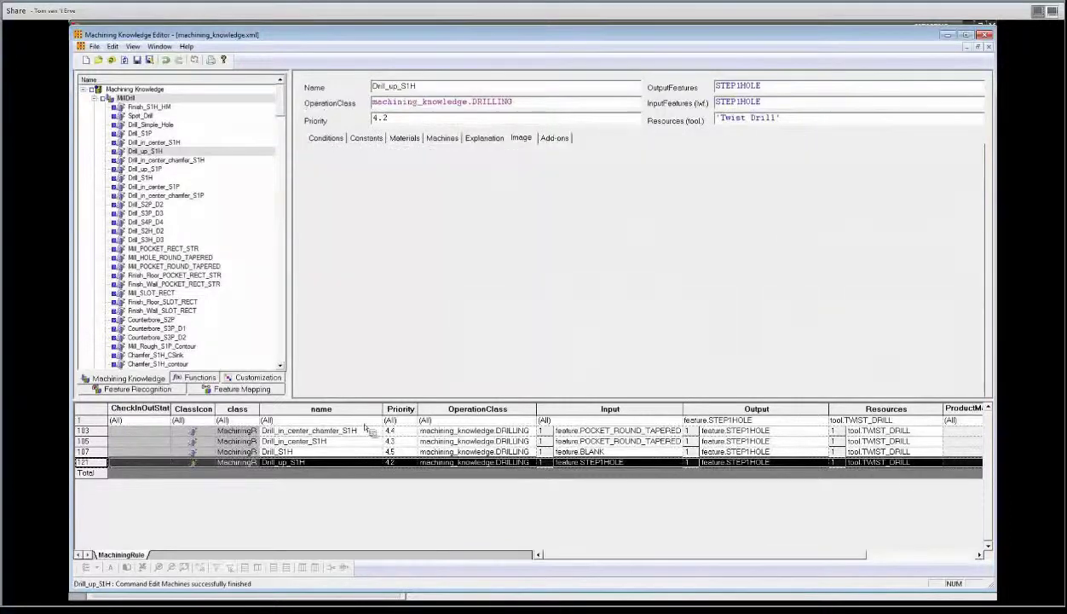
Open the Drill_in_center_S1H rule to examine its explanation, image, conditions and the selectable tool resources
left_click(101, 441)
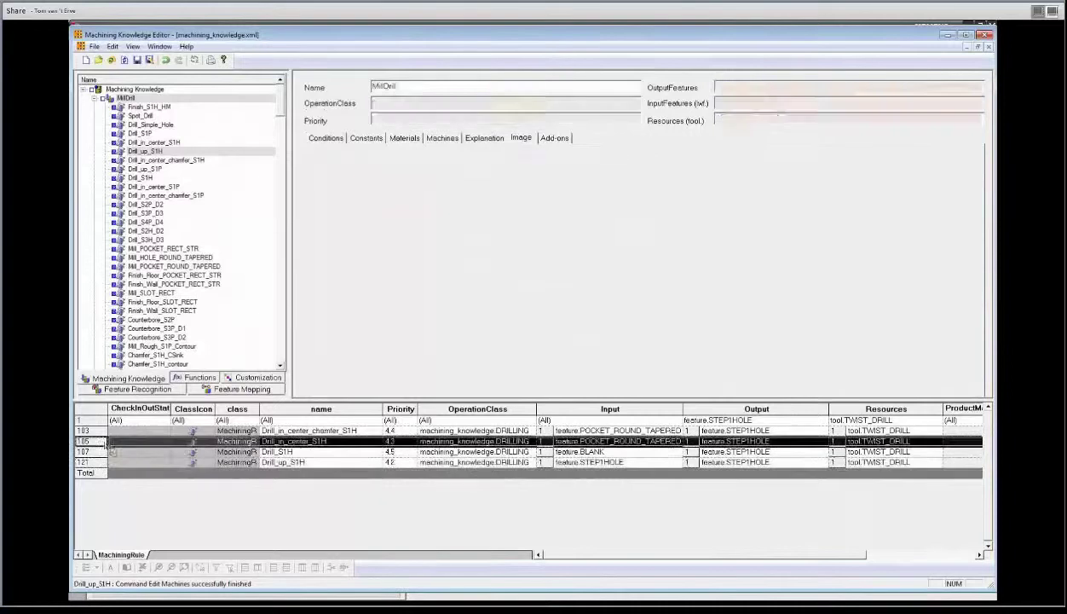
left_click(484, 138)
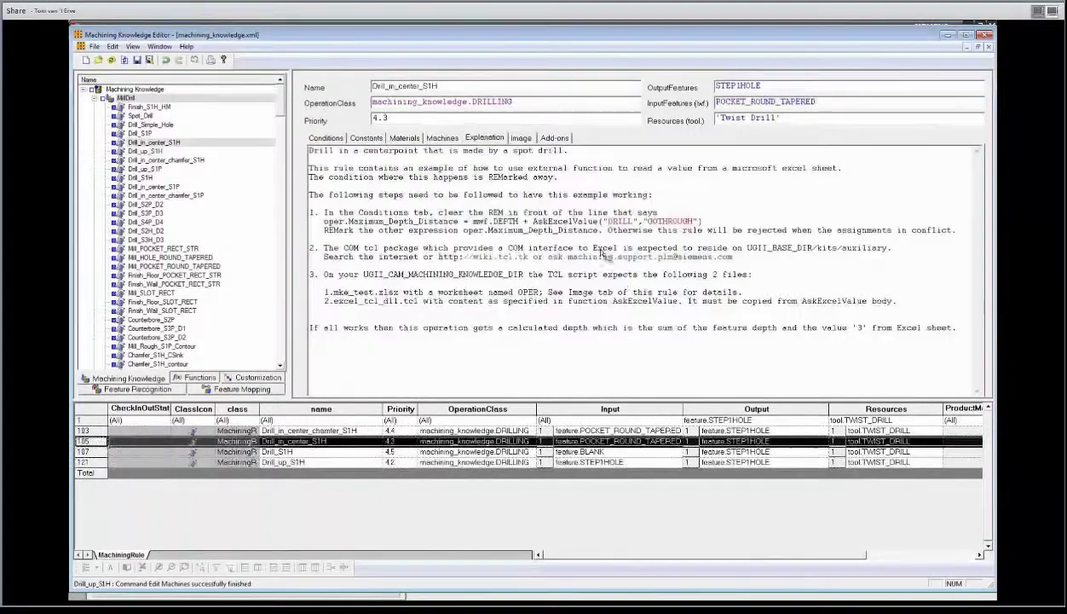
left_click(521, 138)
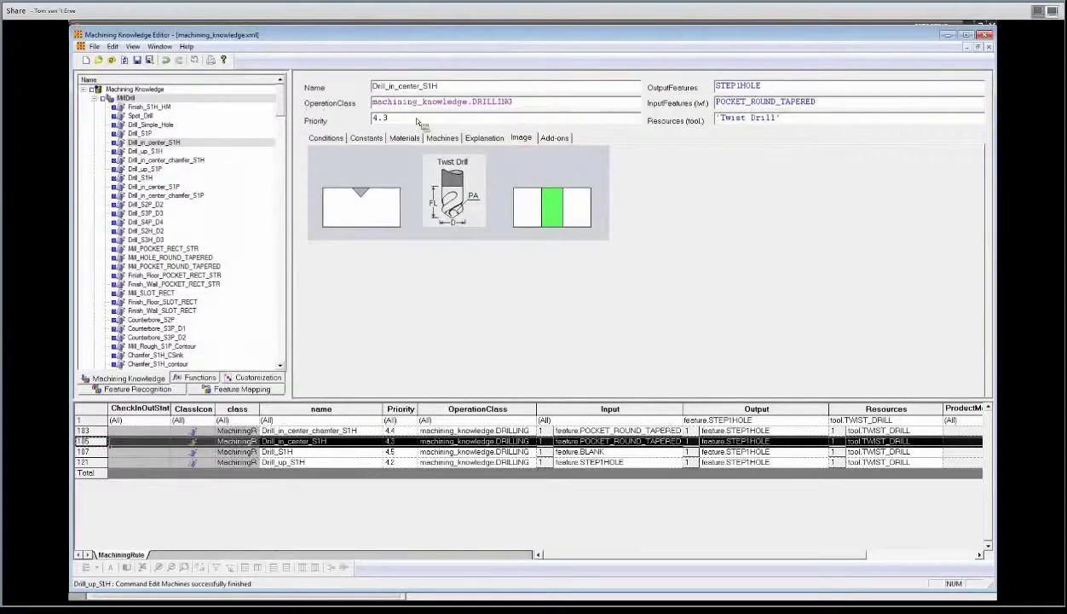
left_click(332, 139)
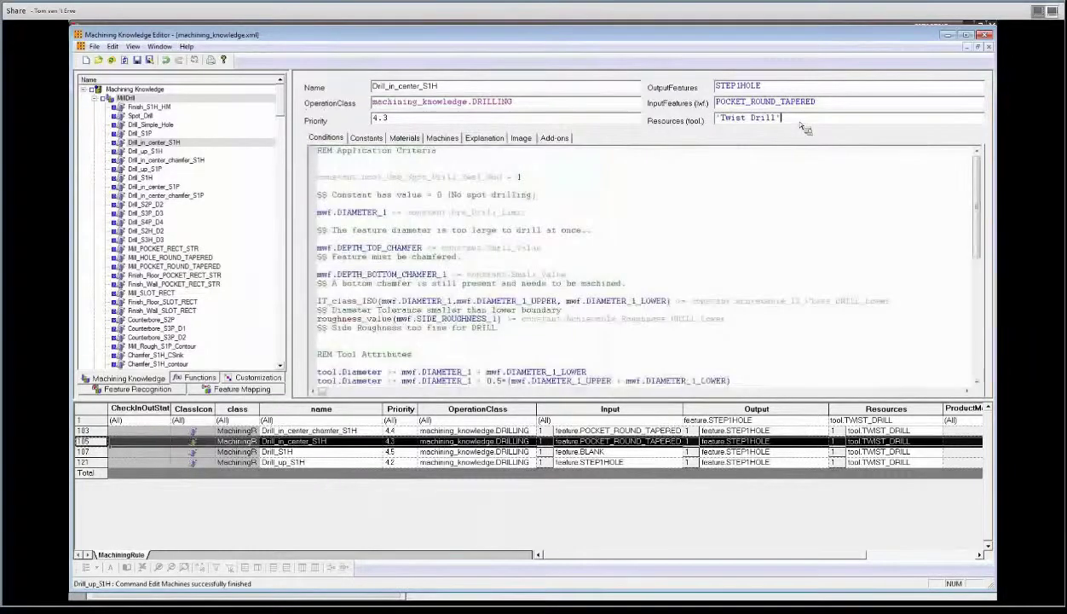
left_click(802, 126)
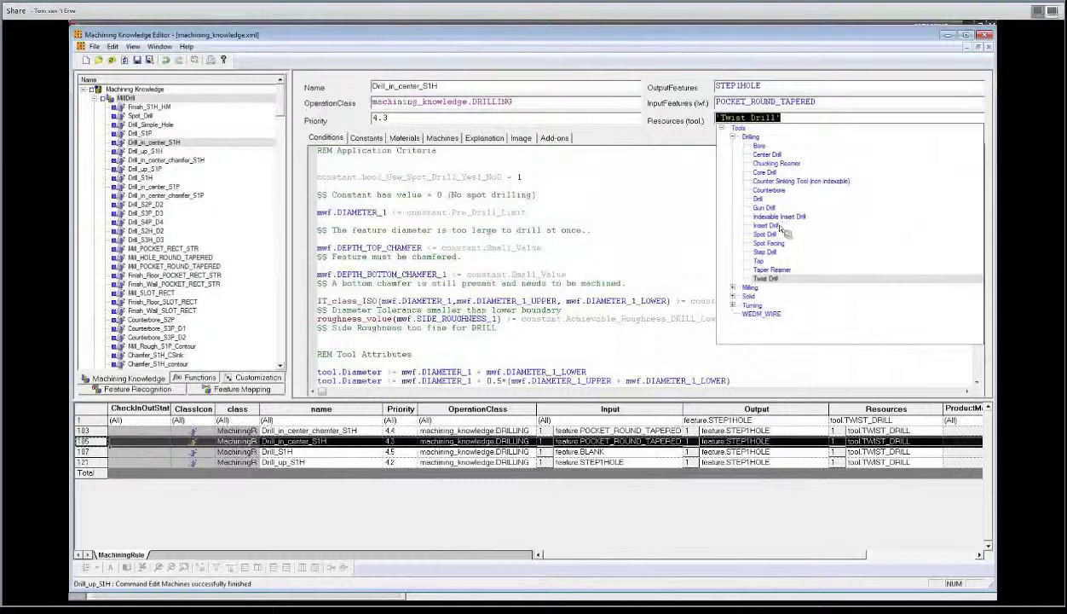
left_click(600, 106)
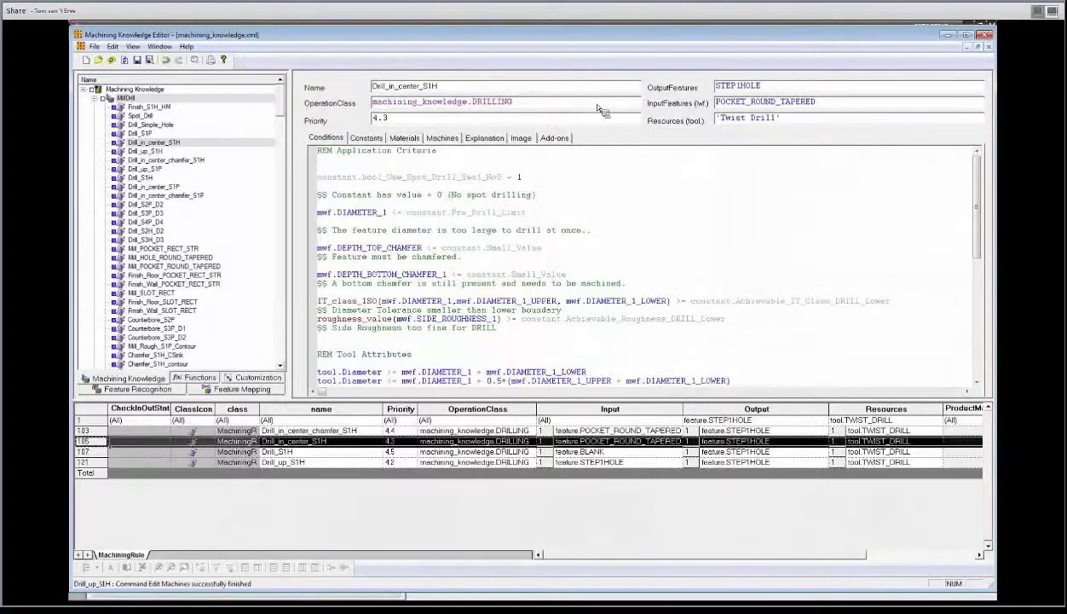
Browse the operation classes for Drill_in_center_S1H, including MillBase, trying BREAKCHIP_DRILLING and BORING before choosing DRILLING again
left_click(600, 105)
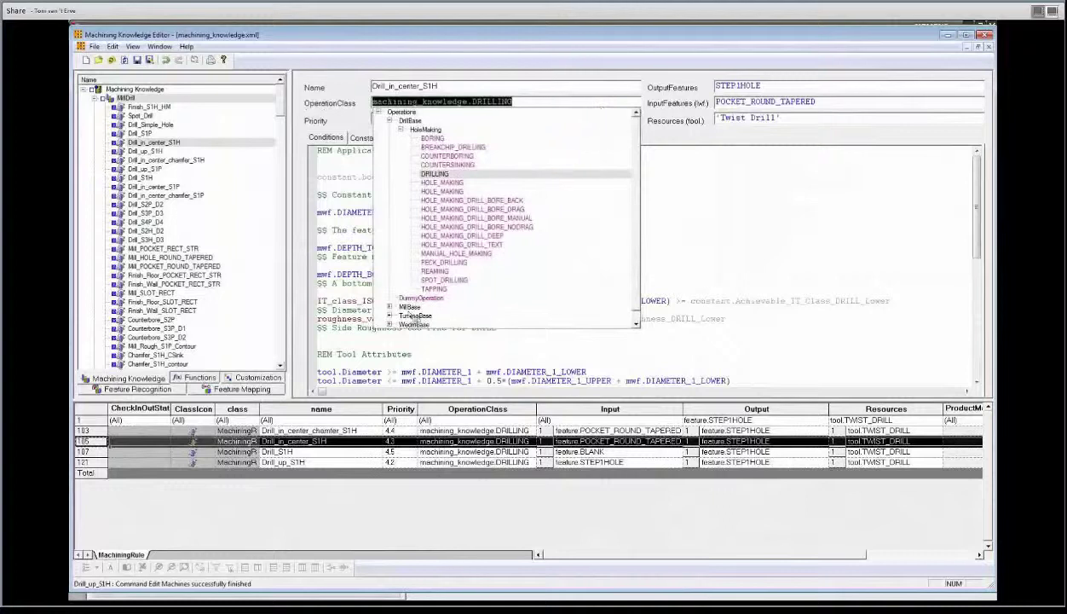
left_click(390, 307)
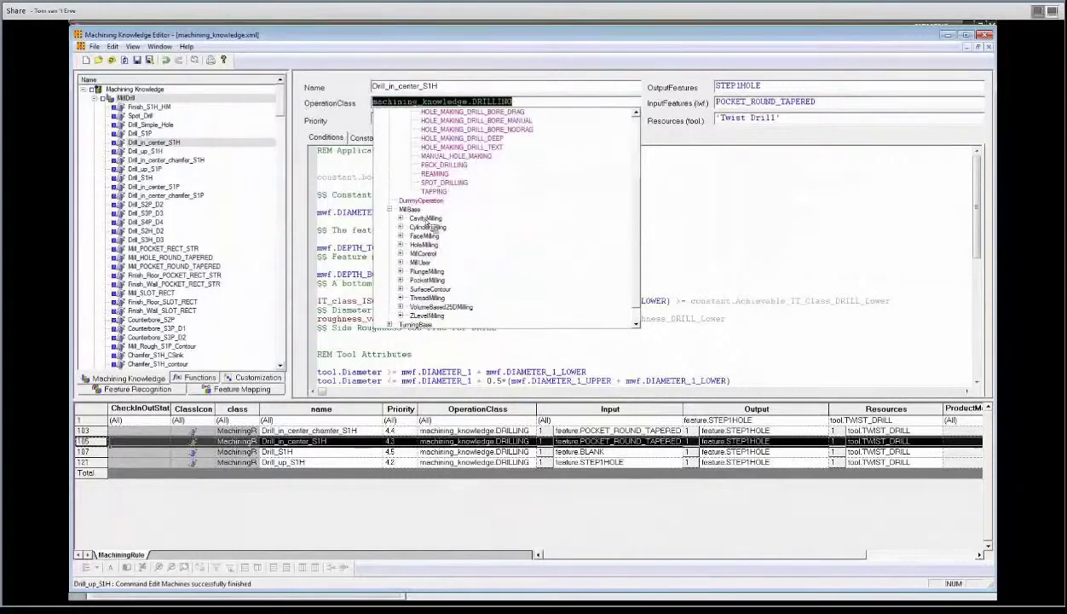
left_click_drag(636, 283, 636, 223)
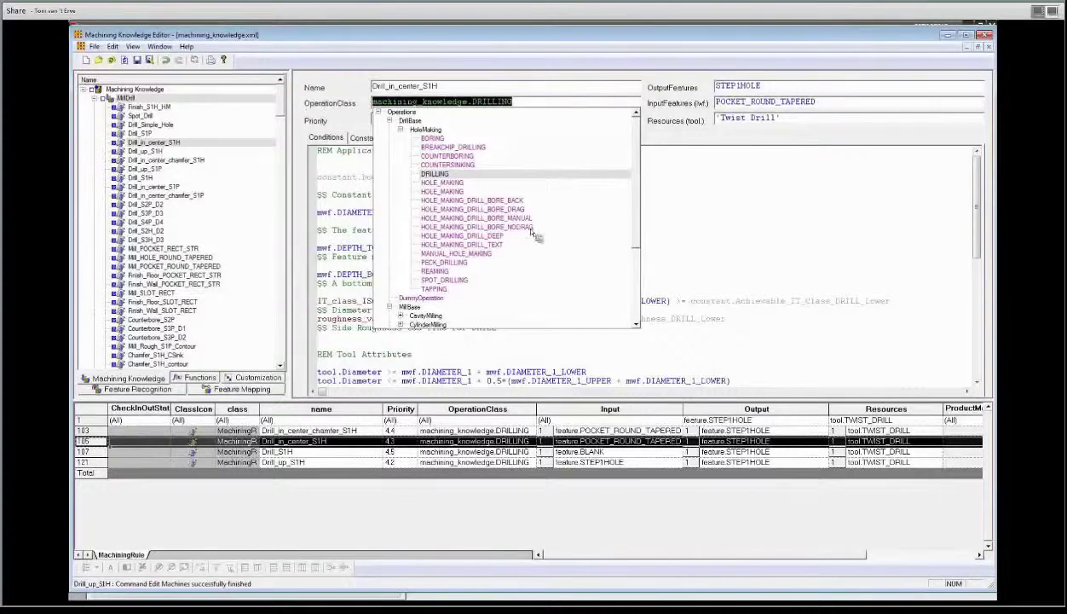
left_click(469, 148)
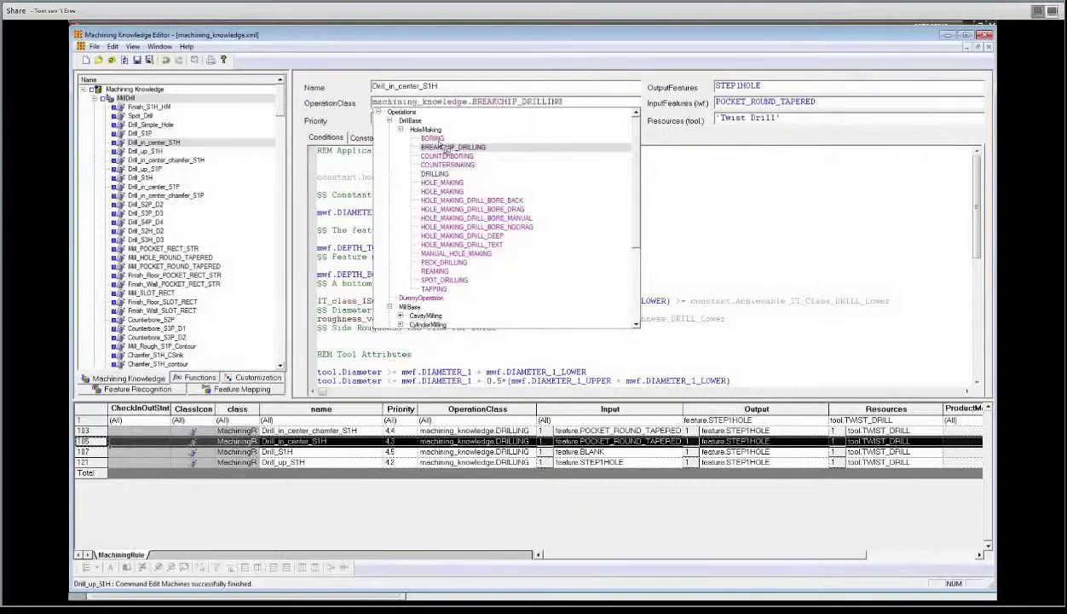
left_click(439, 140)
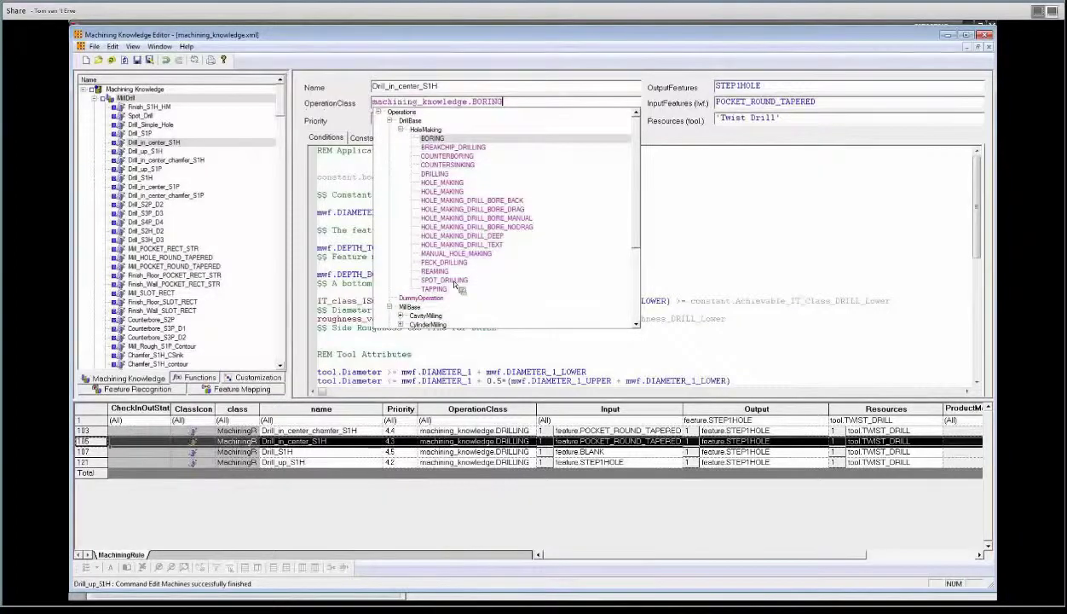
left_click(439, 174)
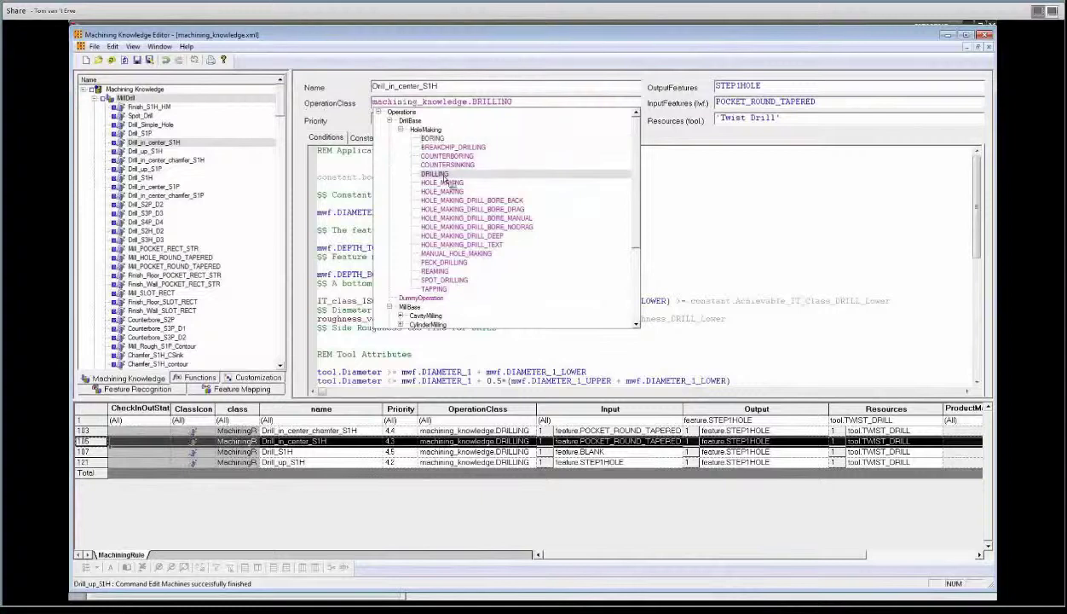
mouse_move(326, 590)
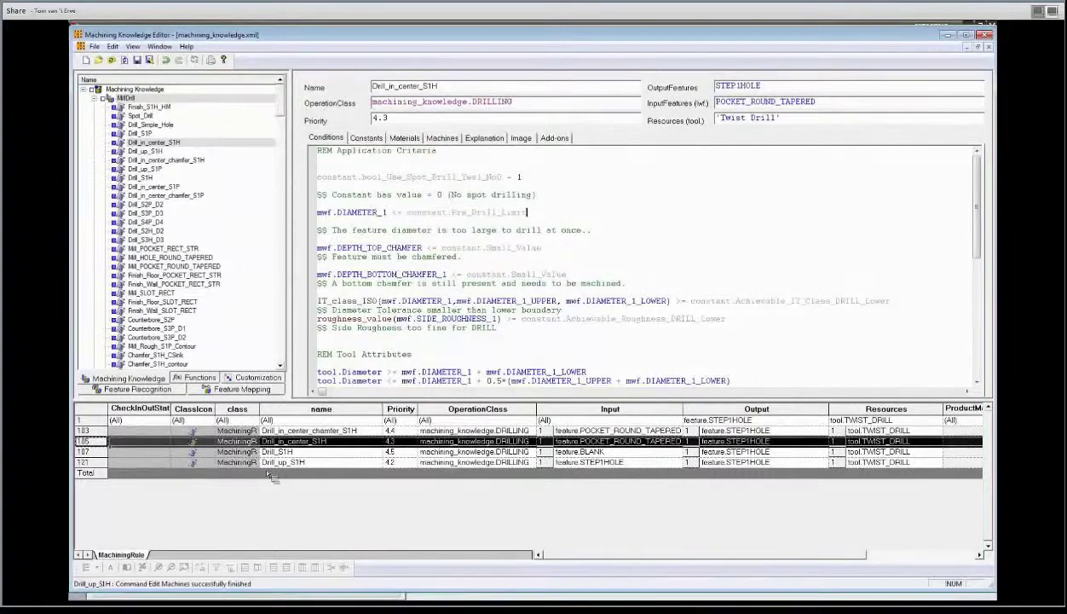
Open the Drill_S1H rule and examine its spot-drill condition bool_Use_Spot_Drill_Yes1_No0 and the rule's own constants
left_click(94, 451)
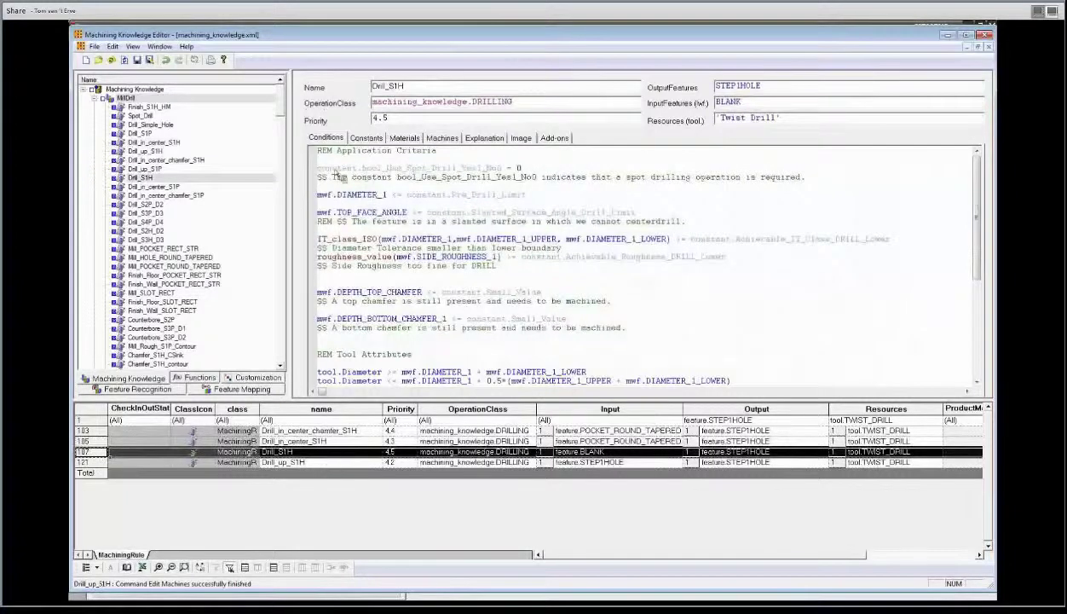
left_click_drag(316, 169, 318, 190)
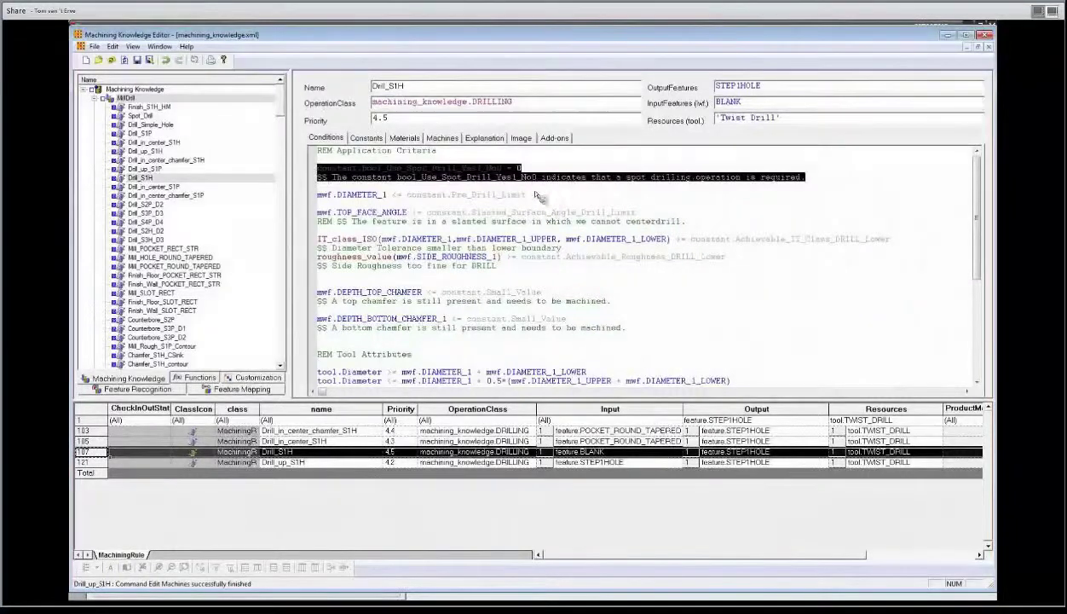
left_click(547, 171)
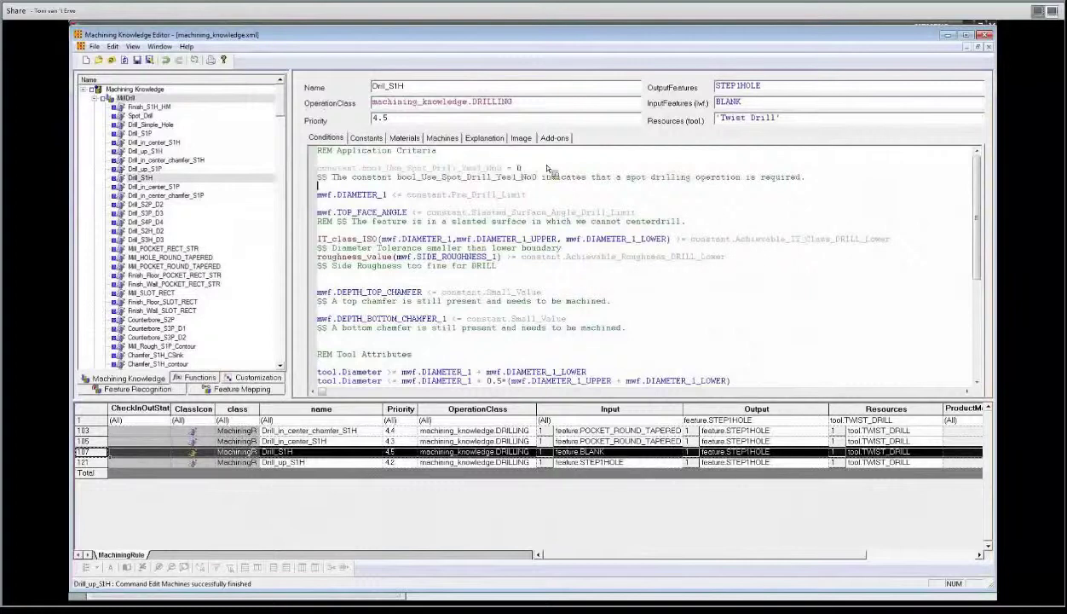
left_click(366, 138)
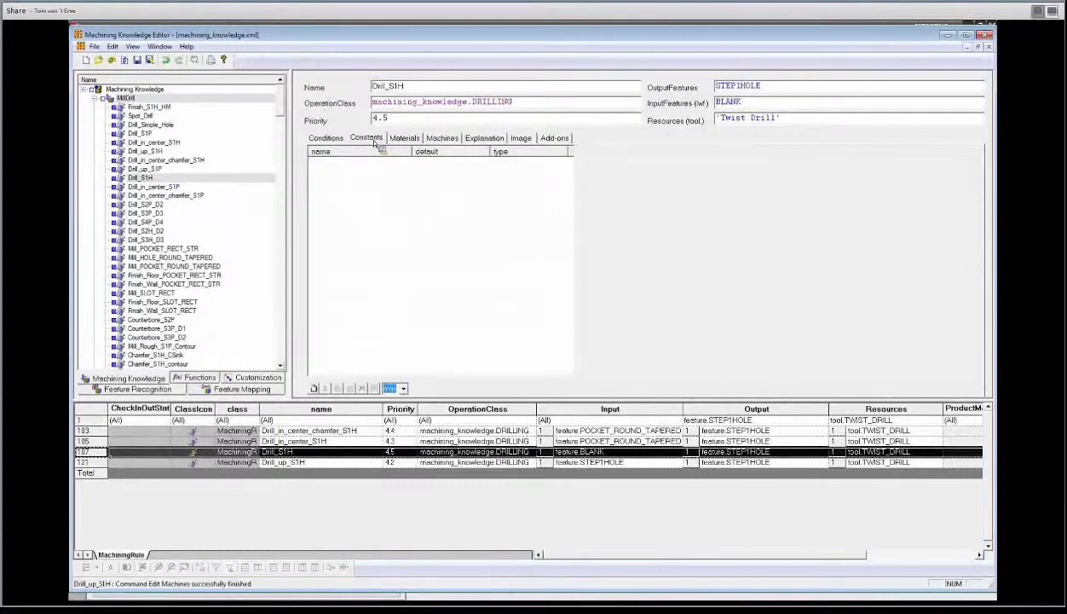
left_click(337, 140)
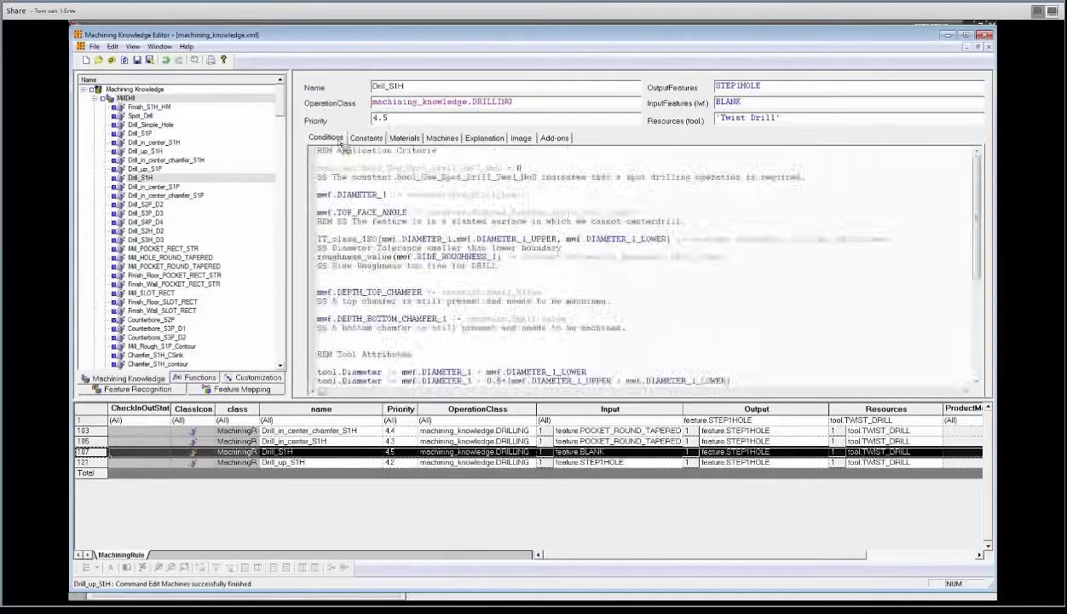
left_click(366, 139)
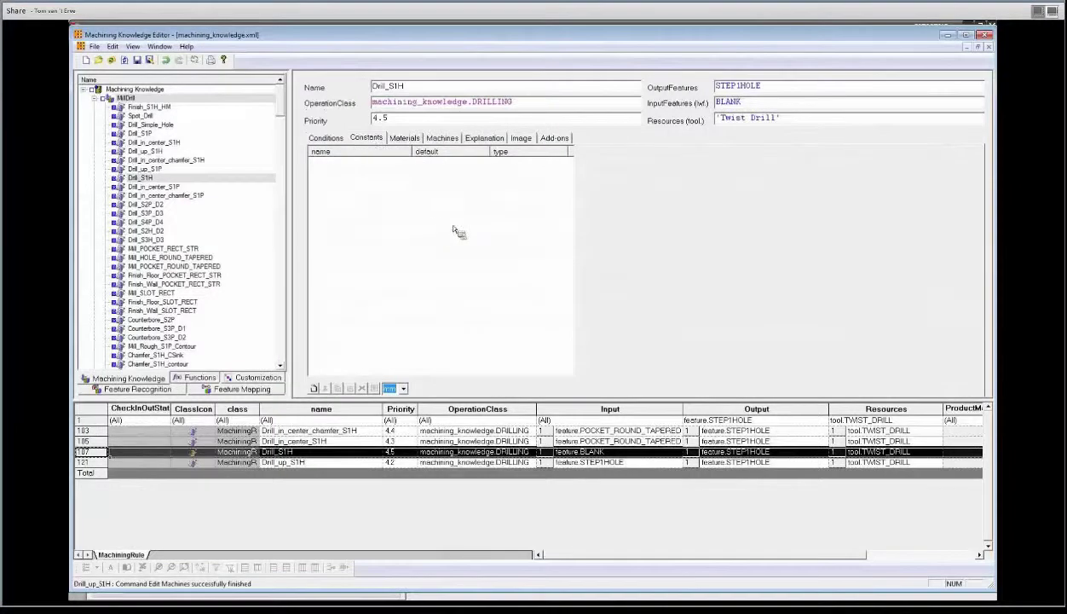
left_click(328, 138)
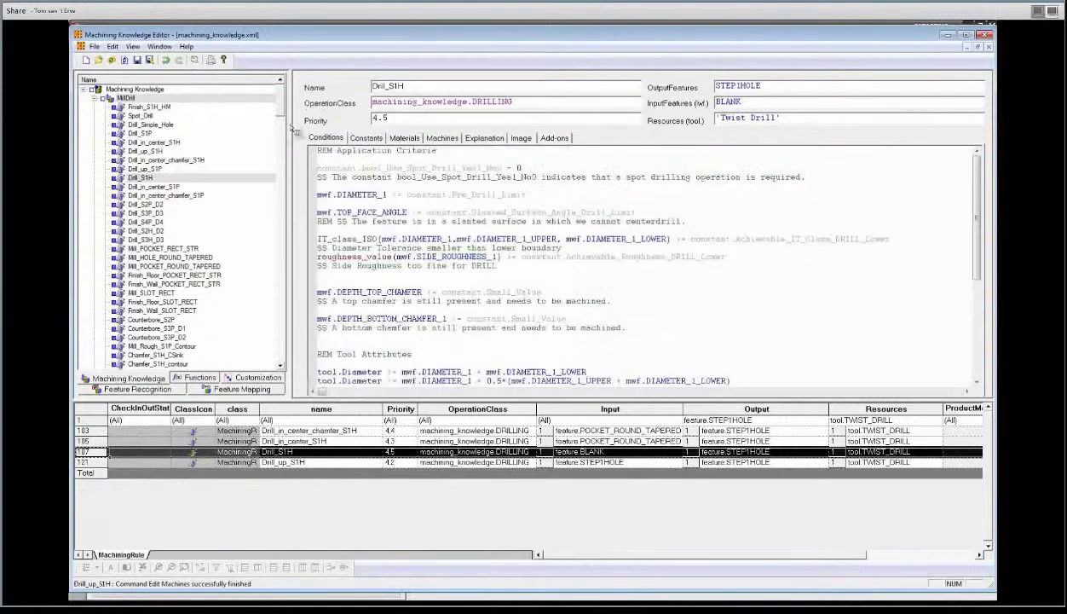
Set the default value of the MillDrill constant bool_Use_Spot_Drill_Yes1_No0 to 0
left_click(128, 99)
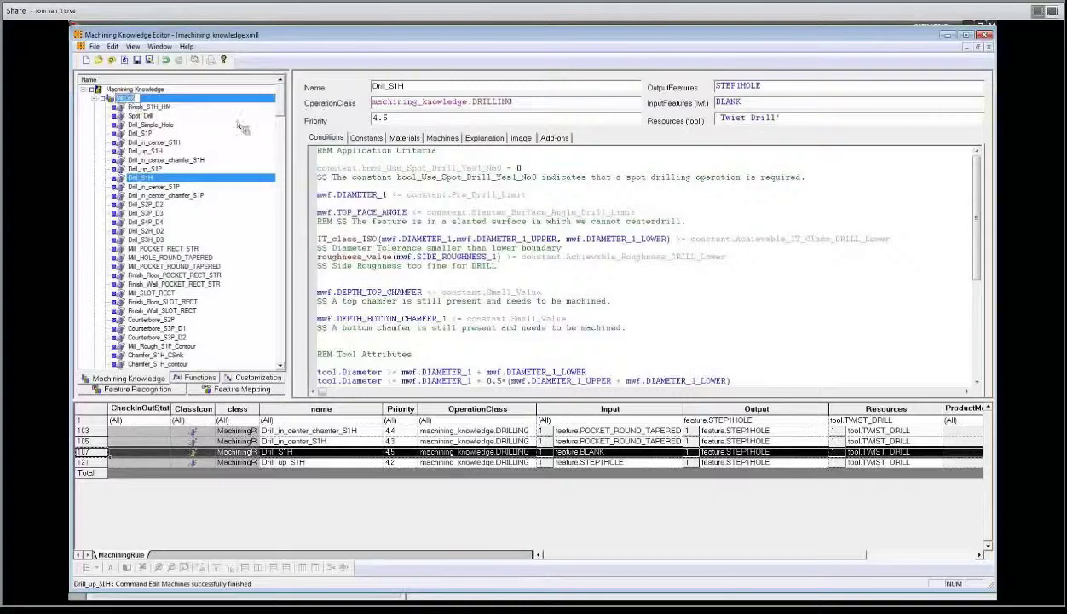
left_click(366, 138)
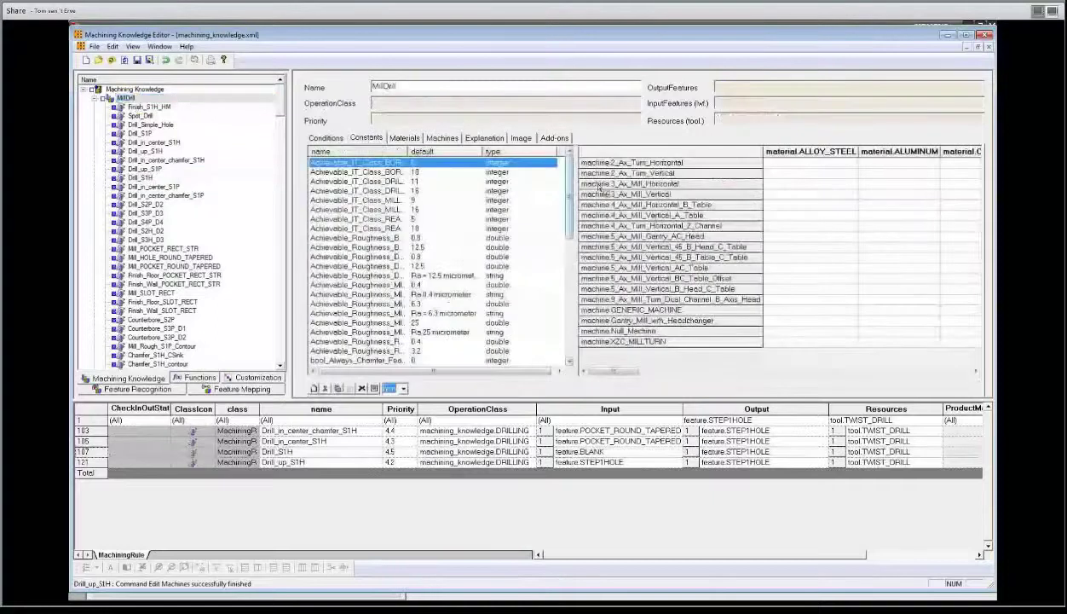
left_click_drag(566, 178, 577, 218)
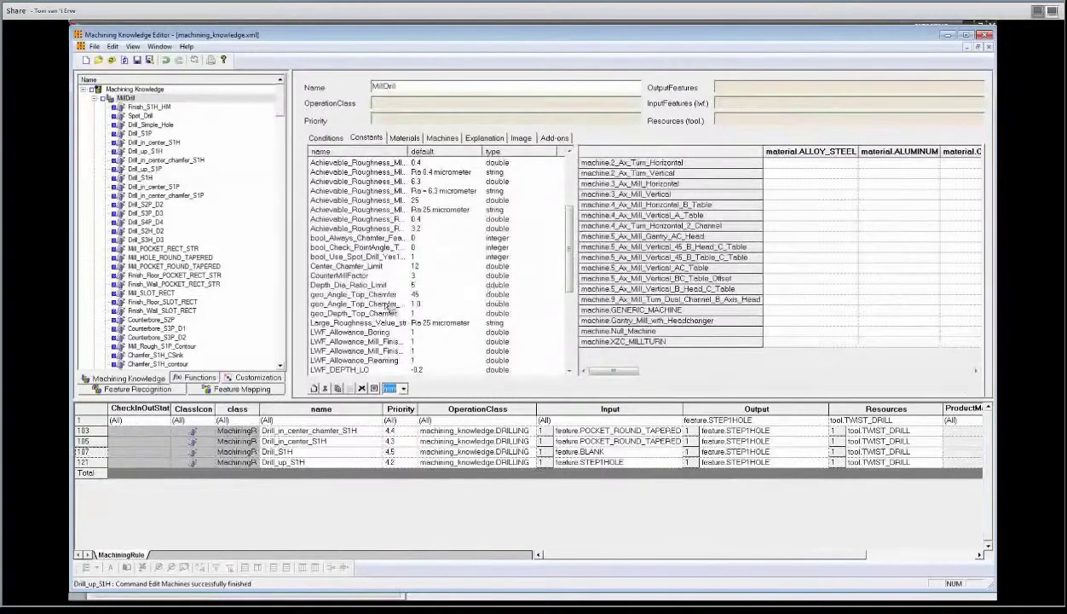
left_click(349, 258)
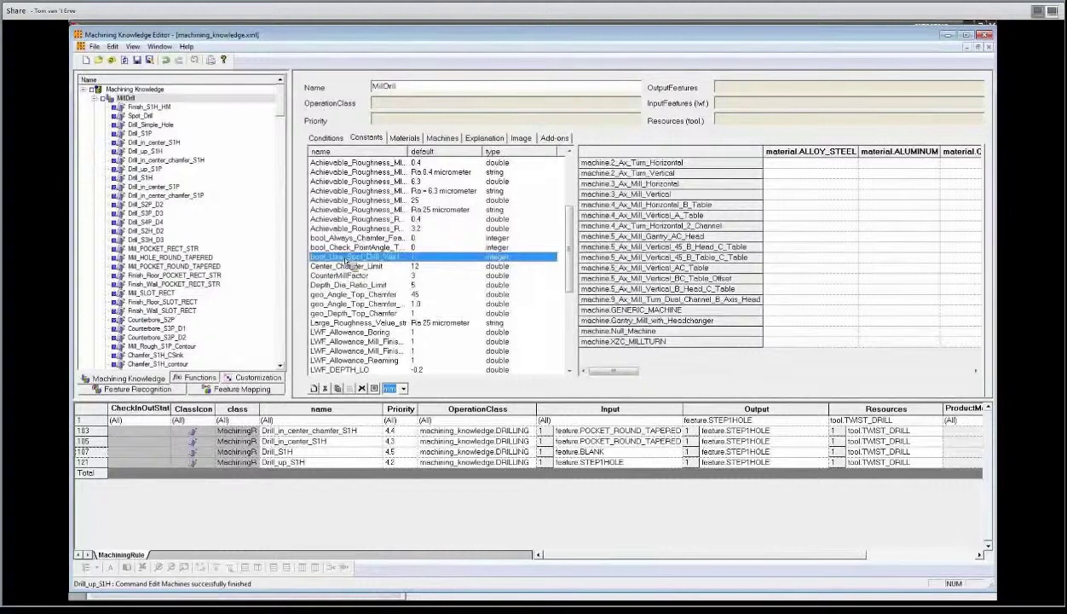
double_click(344, 258)
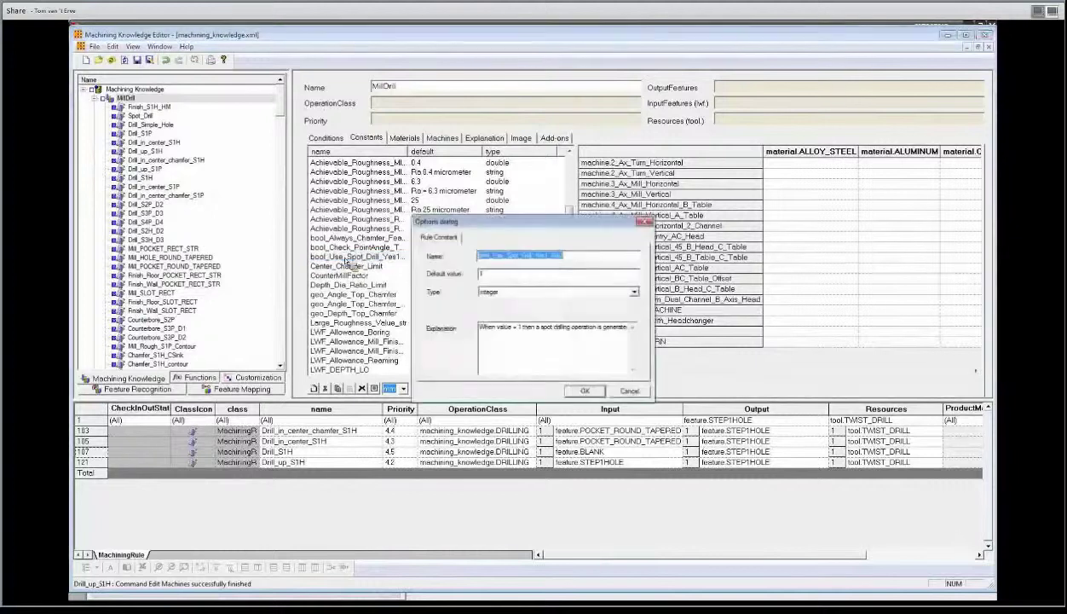
left_click(487, 278)
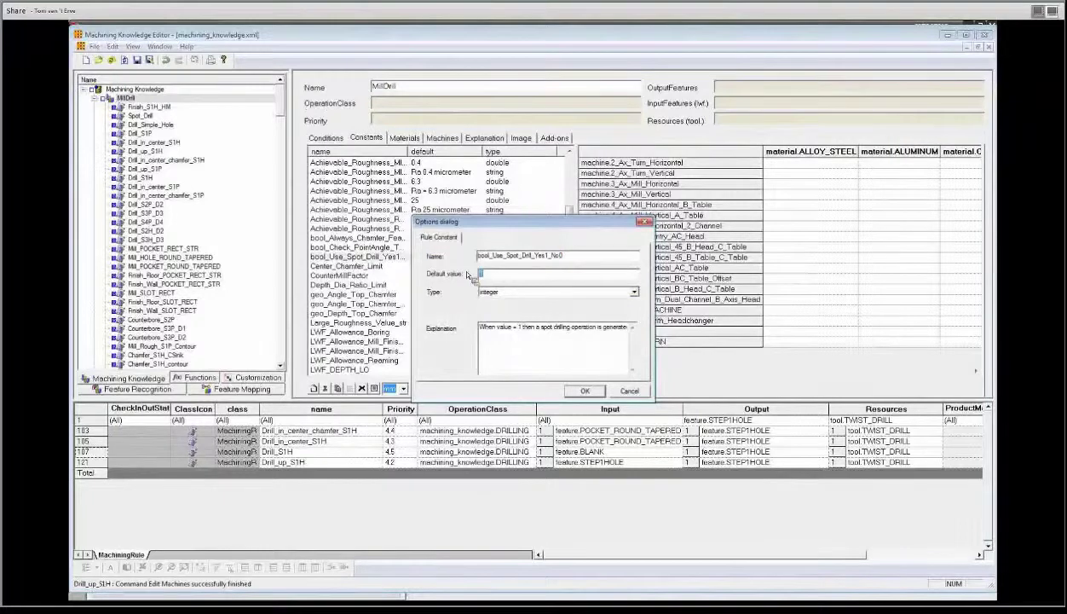
left_click(604, 390)
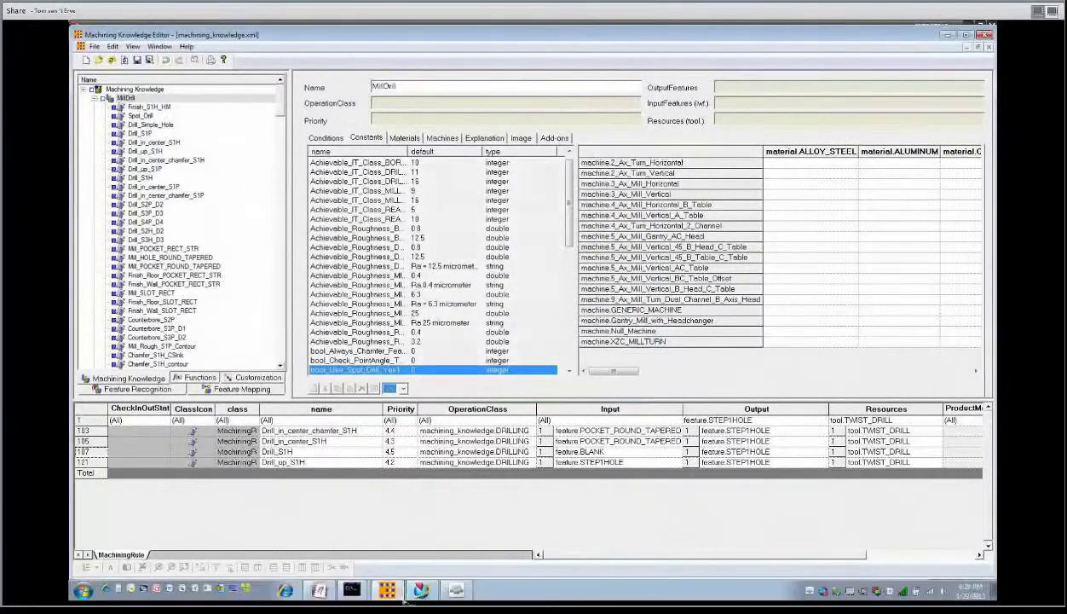
Switch to NX and delete the STEP1HOLE and STEP1HOLE_1 groups with all their operations from the WORKPIECE
left_click(421, 589)
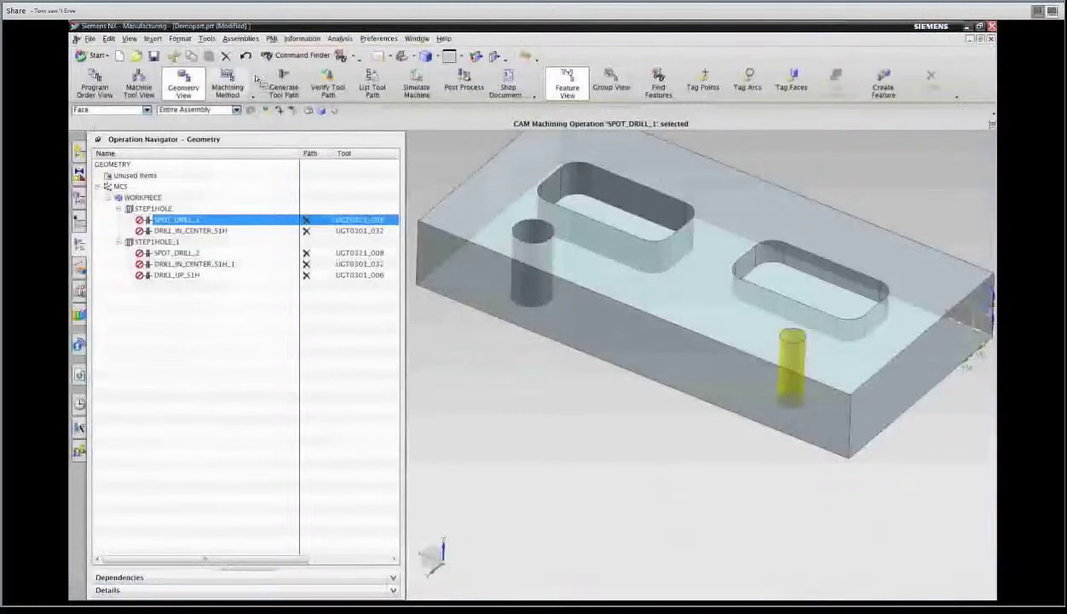
left_click(192, 209)
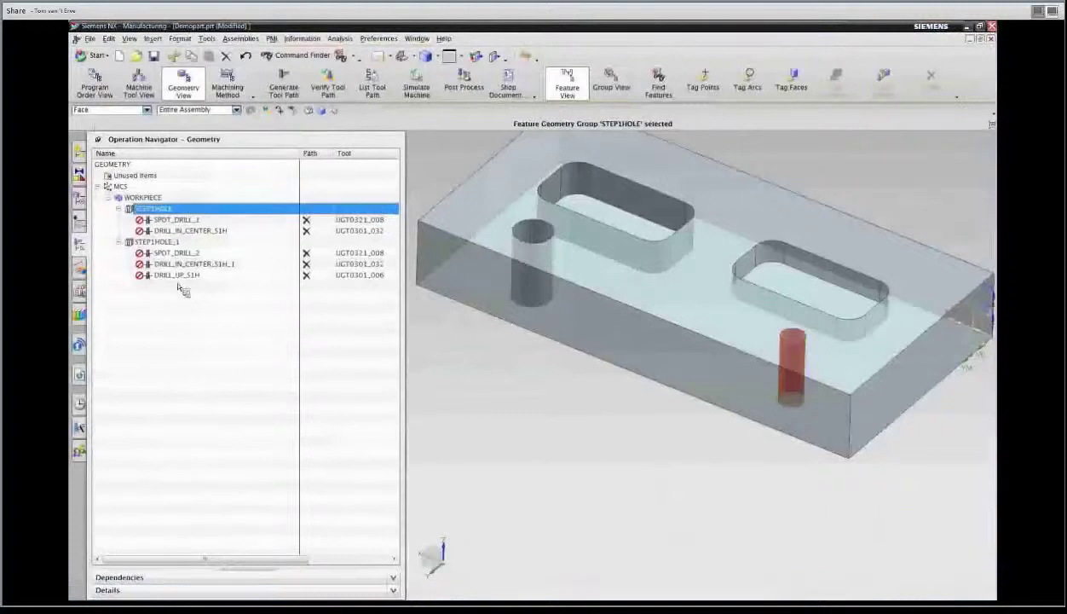
left_click(174, 273, "shift")
right_click(175, 273)
left_click(198, 322)
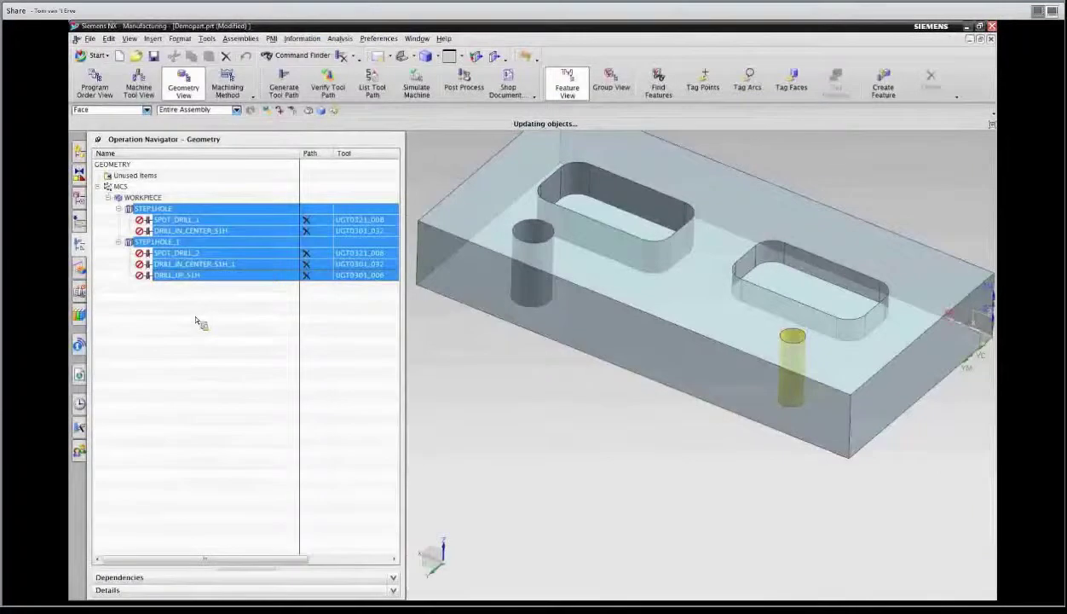
Create a rule-based feature process for STEP1HOLE_4 and STEP1HOLE_3 with the MillDrill library under WORKPIECE, and close the information listing
left_click(81, 270)
left_click(146, 186)
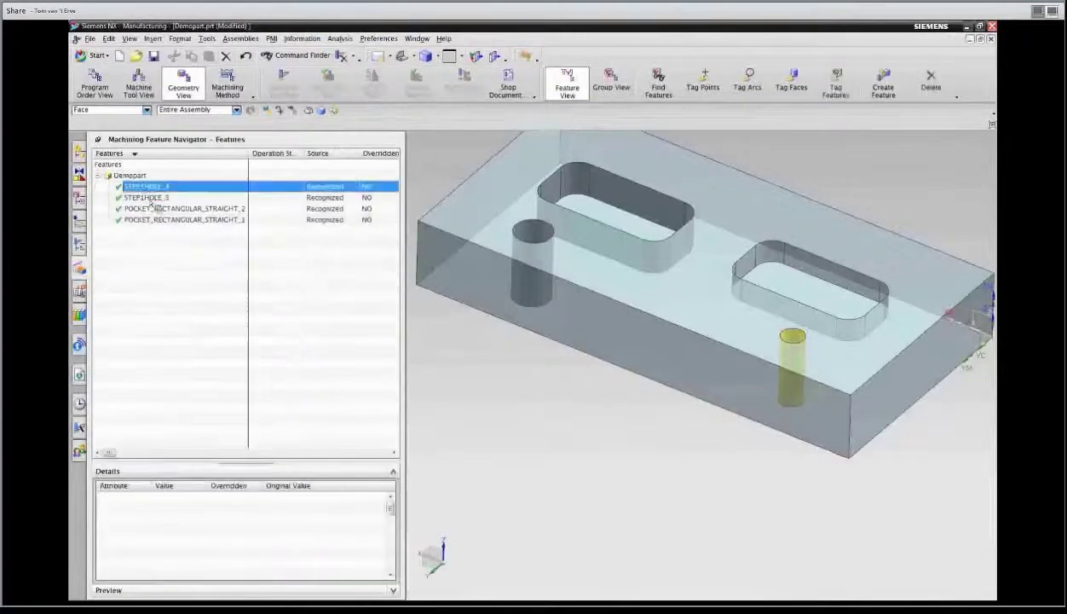
left_click(155, 197, "shift")
left_click(196, 241)
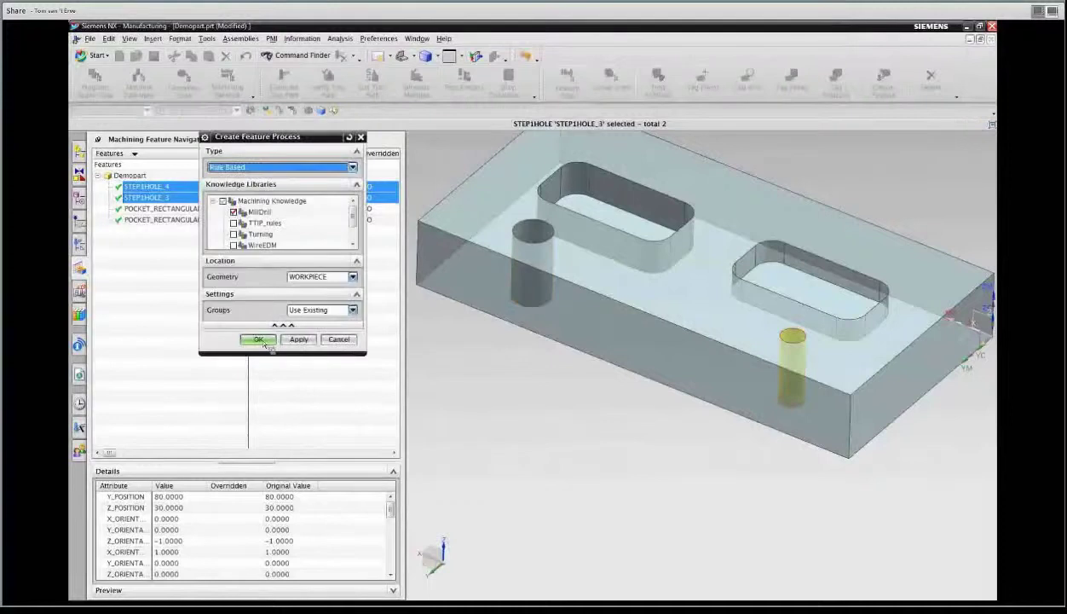
left_click(261, 340)
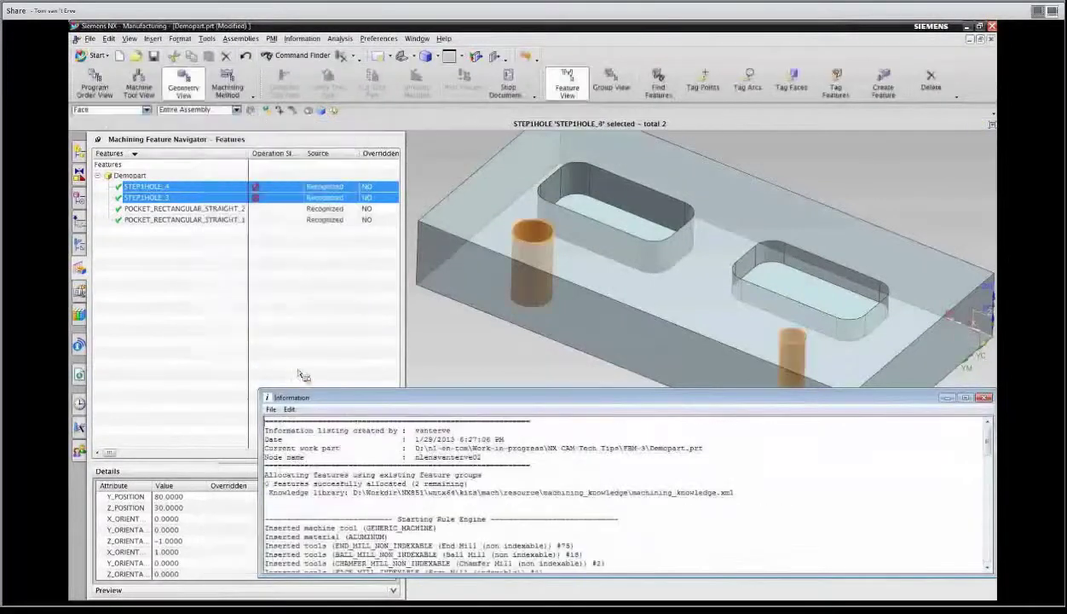
left_click(271, 409)
left_click(285, 465)
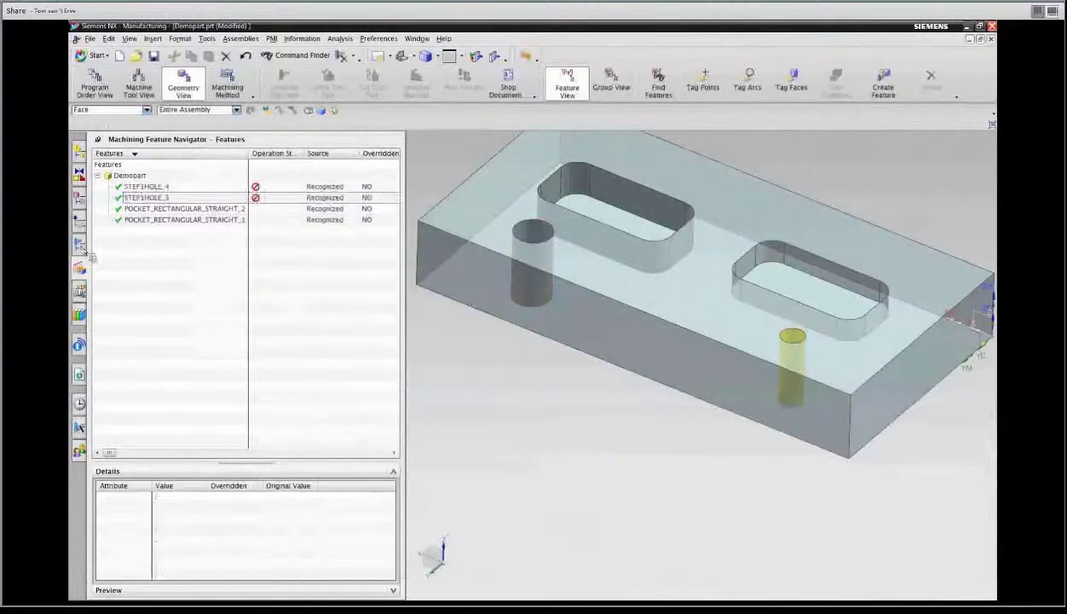
Expand the STEP1HOLE and STEP1HOLE_1 groups and examine the drilling operations generated for each hole
left_click(118, 209)
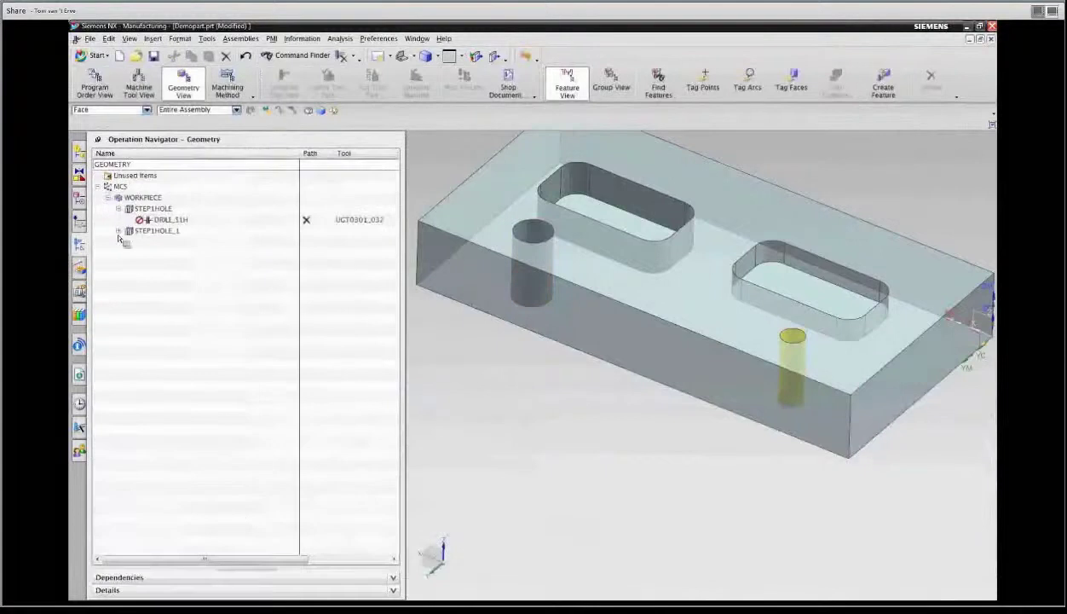
left_click(117, 231)
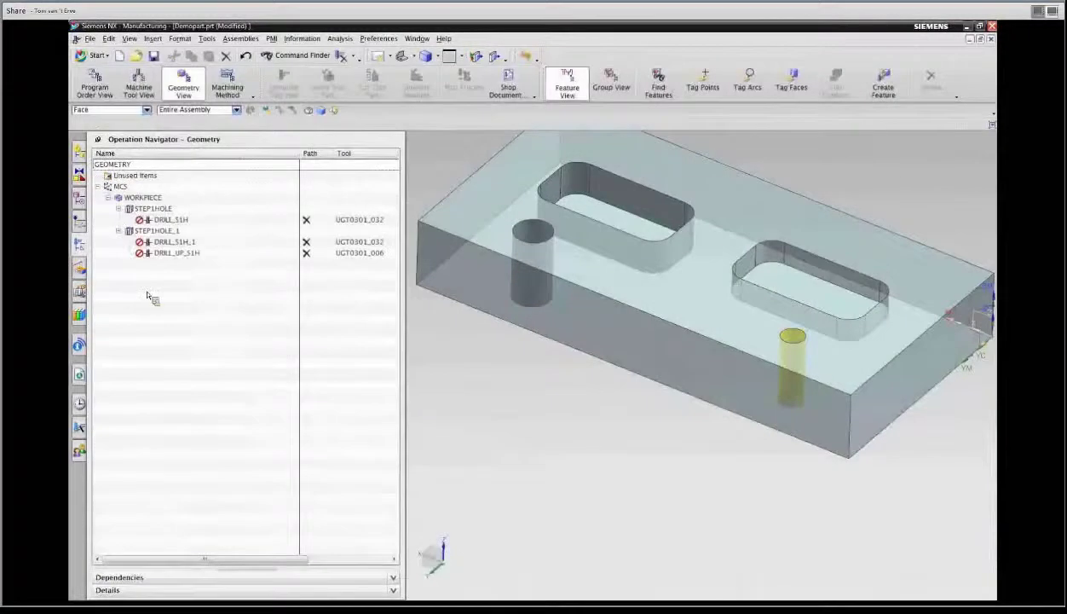
left_click(164, 209)
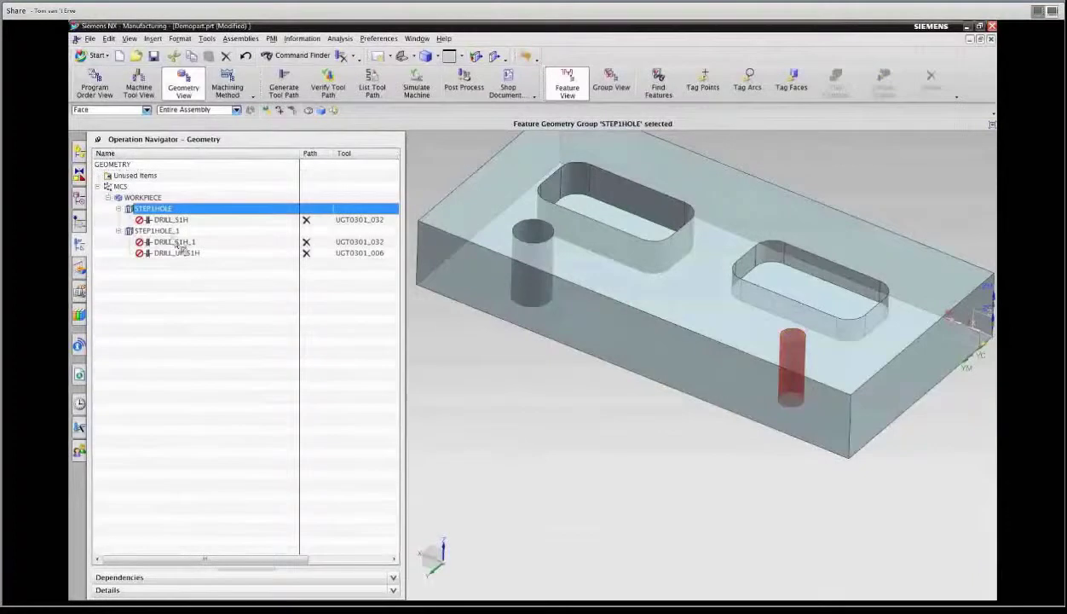
left_click(177, 243)
left_click(181, 253)
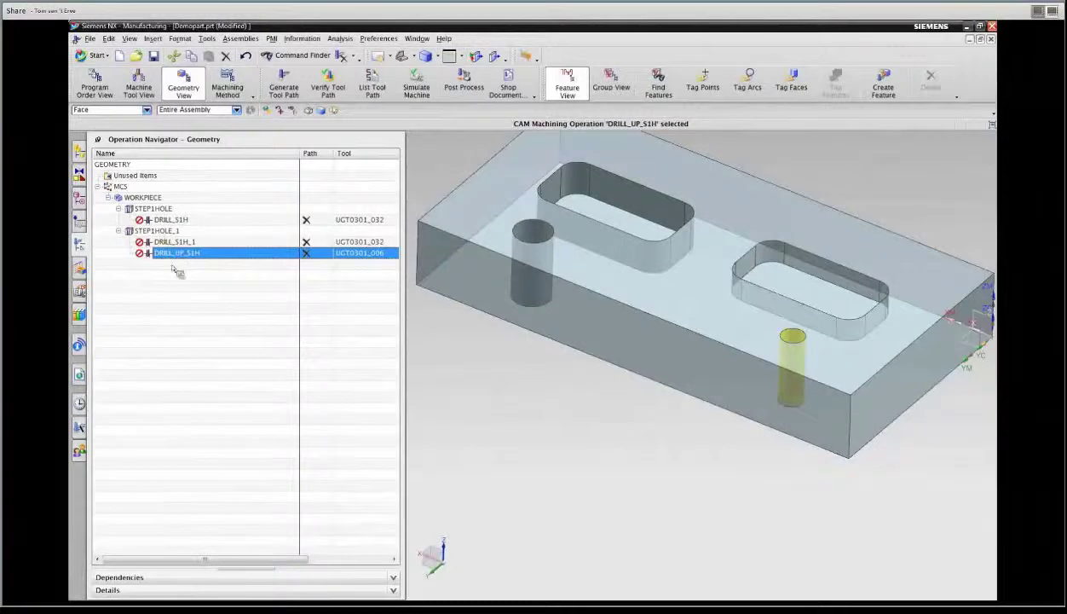
left_click(177, 243)
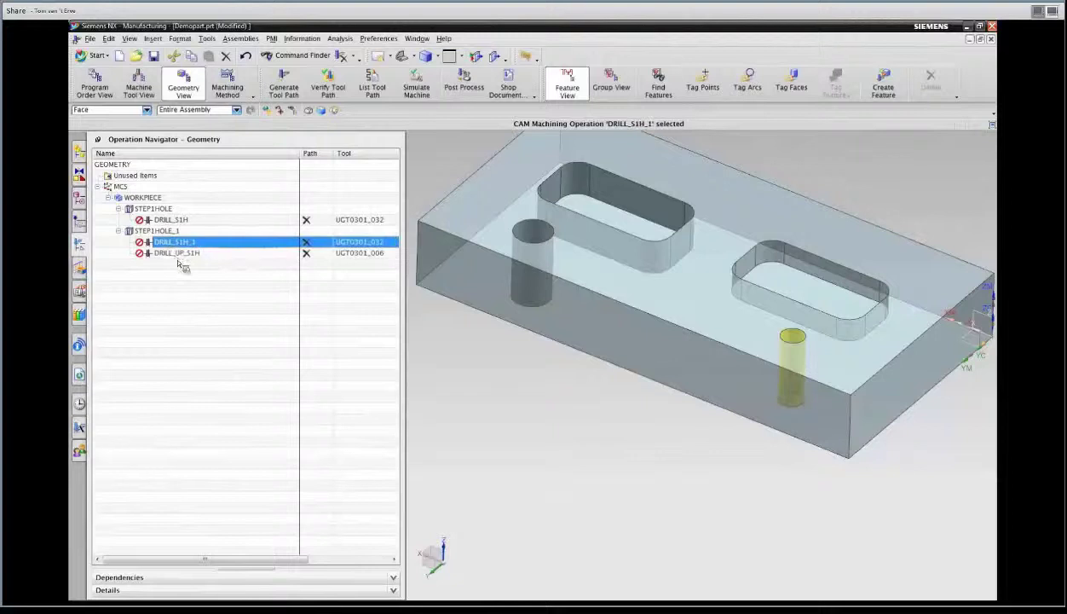
left_click(178, 254)
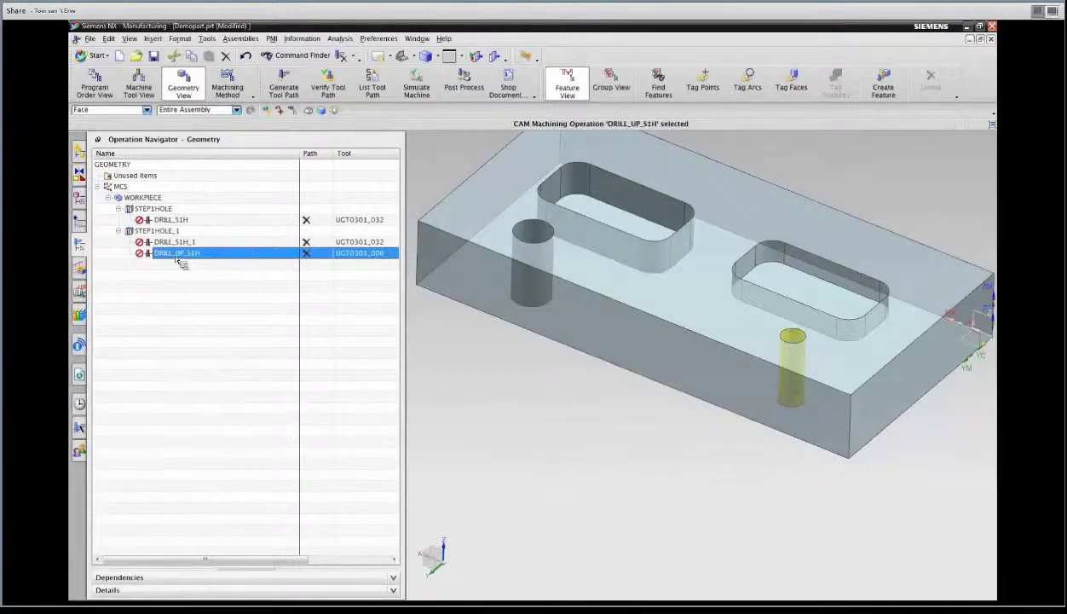
Open the DRILL_UP_S1H operation to check its tool's dimensions, and close it without changes
double_click(178, 254)
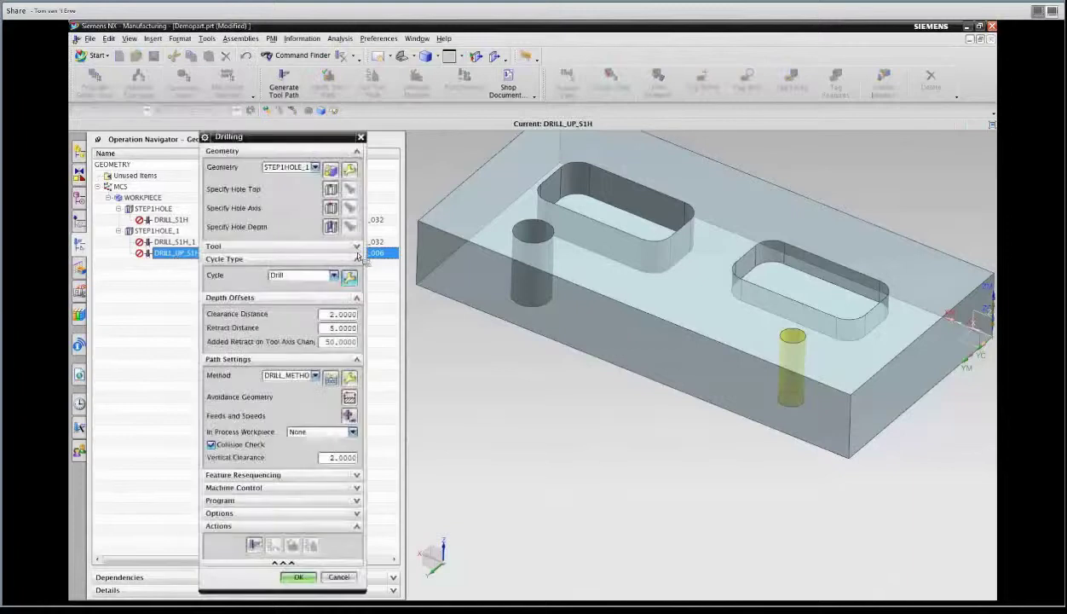
left_click(357, 247)
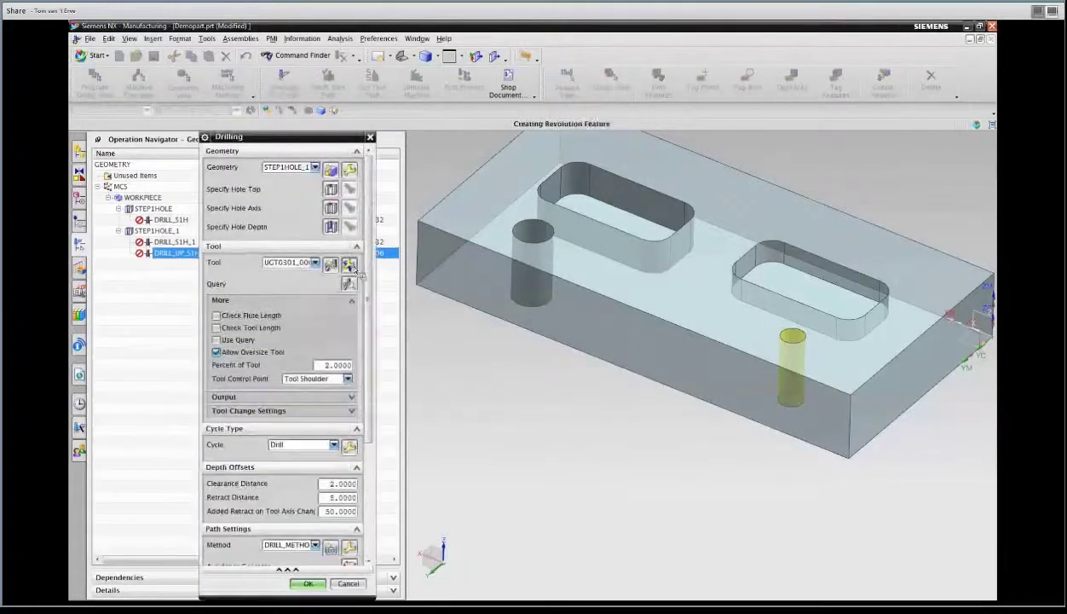
left_click(351, 266)
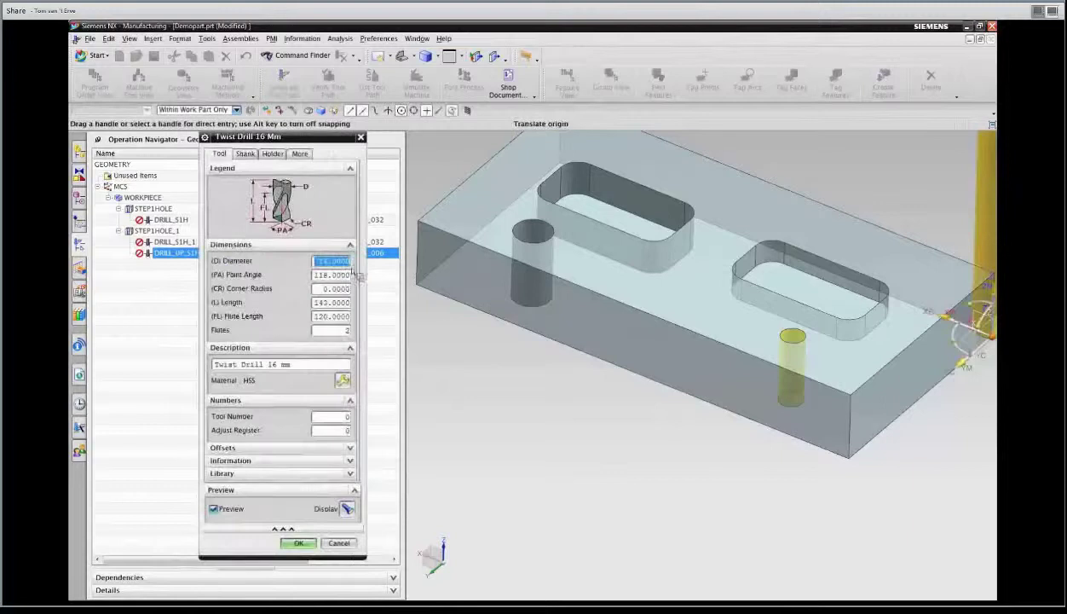
left_click(342, 545)
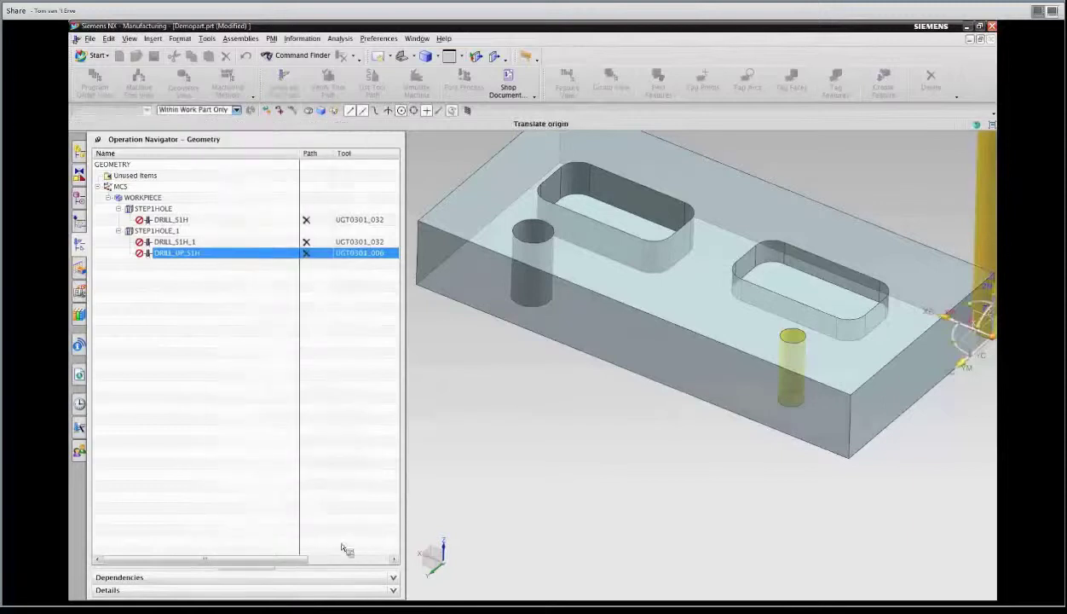
left_click(350, 587)
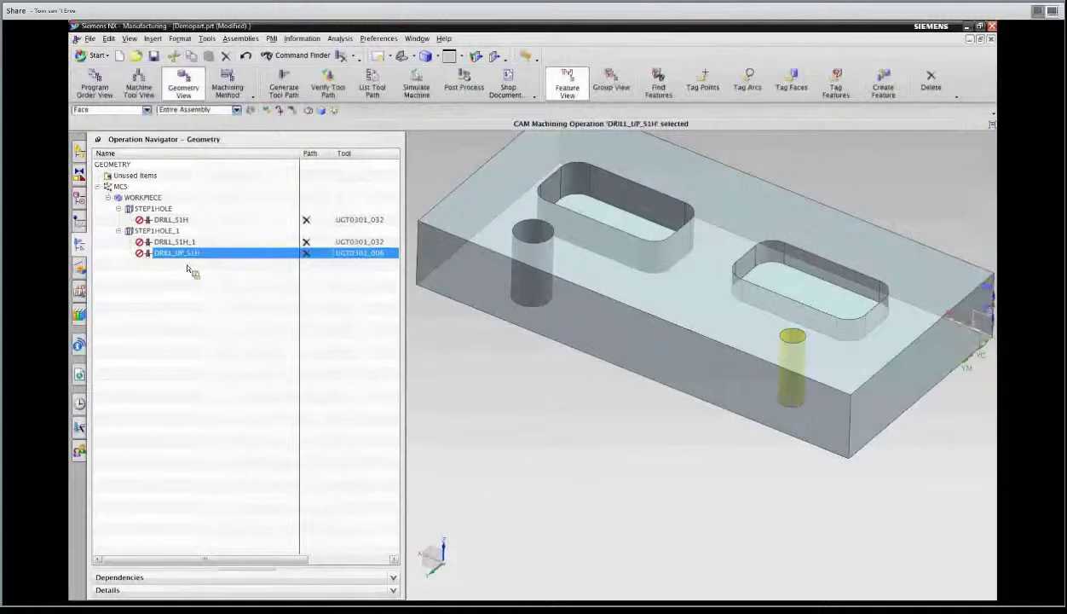
Open the WORKPIECE geometry to check its assigned material, and close it without changes
left_click(153, 196)
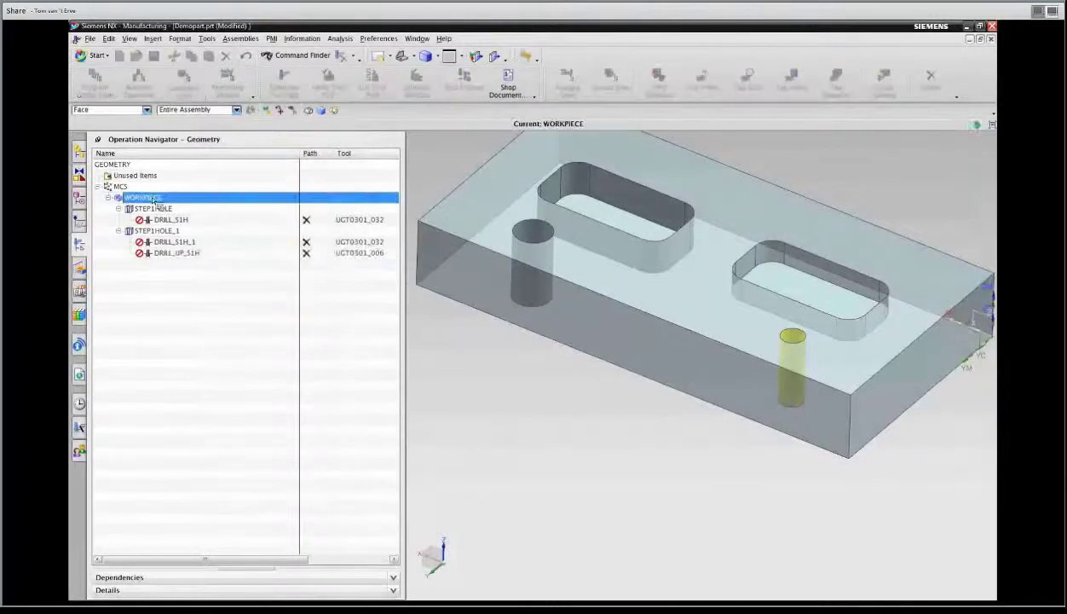
double_click(153, 197)
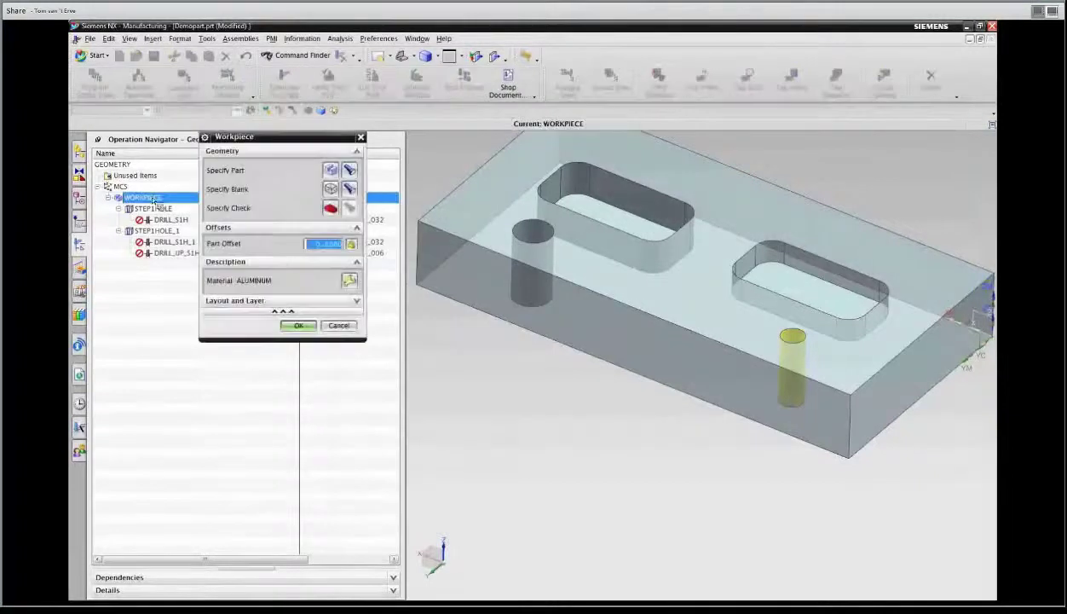
left_click(348, 328)
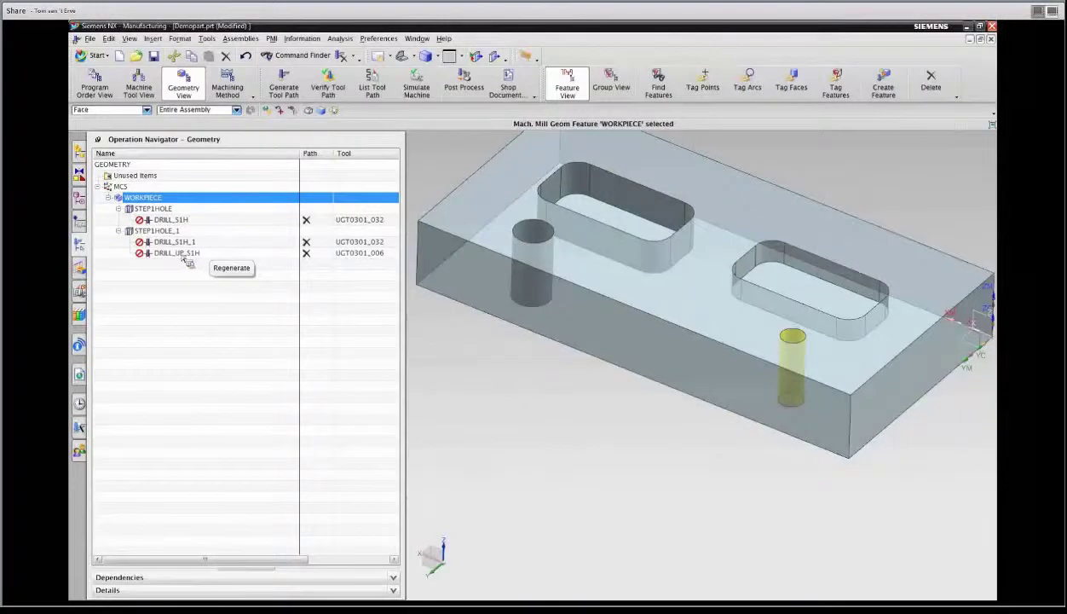
Switch to the Machining Knowledge Editor and examine the Drill_up_S1H rule's condition comparing mwf.DIAMETER_1 with the Pre_Drill_Limit constant
mouse_move(444, 601)
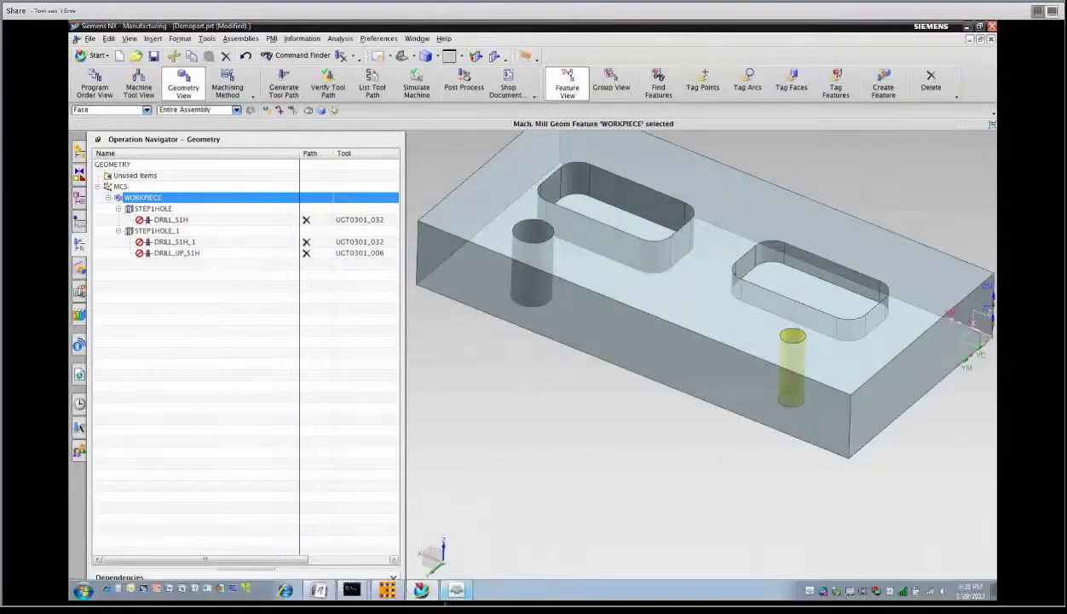
left_click(386, 589)
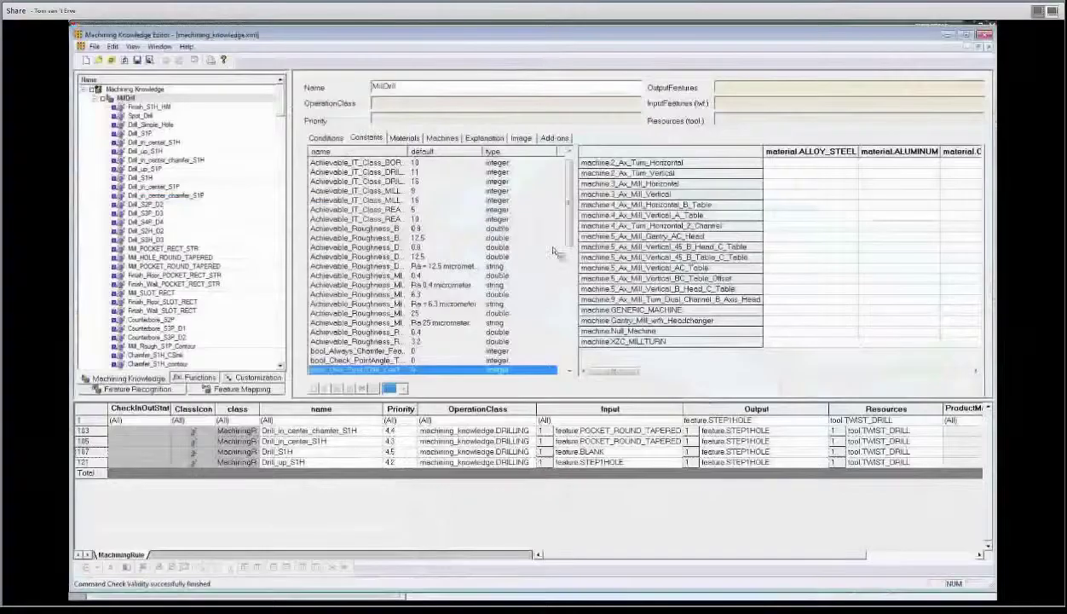
left_click(141, 107)
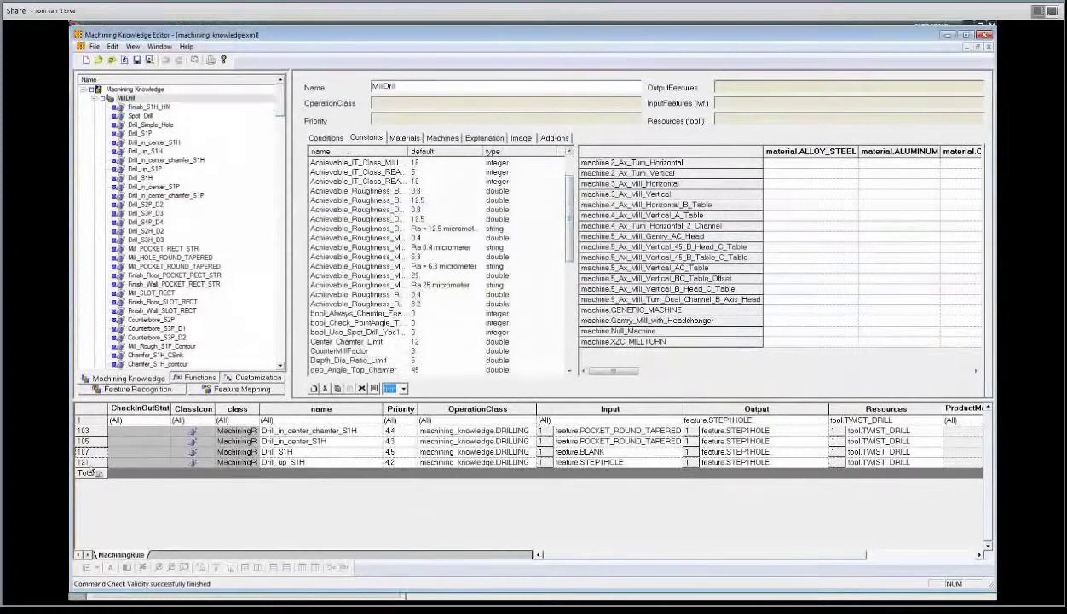
left_click(92, 461)
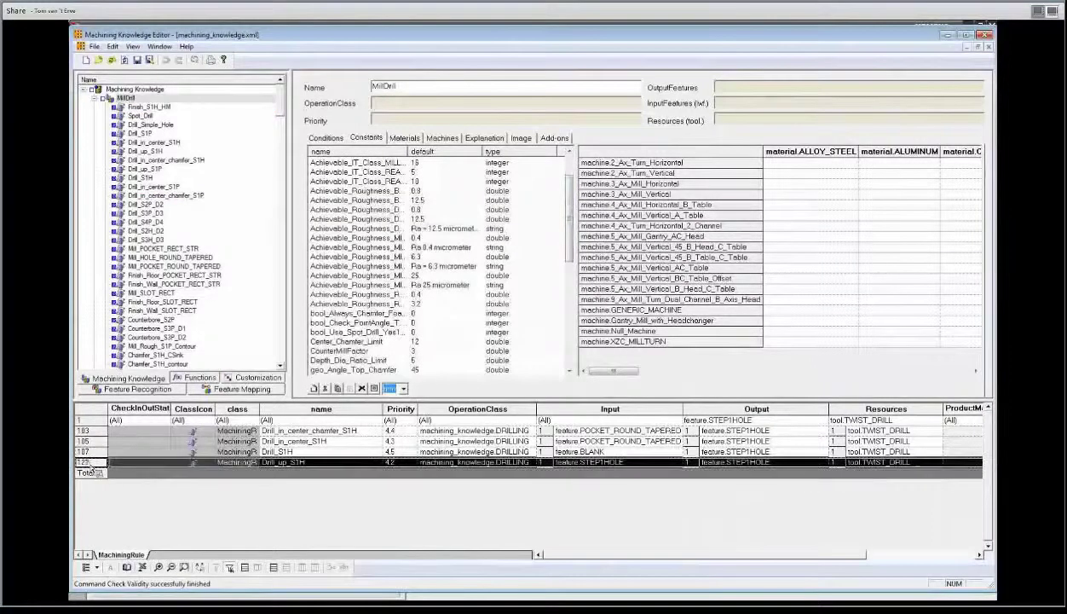
left_click(325, 139)
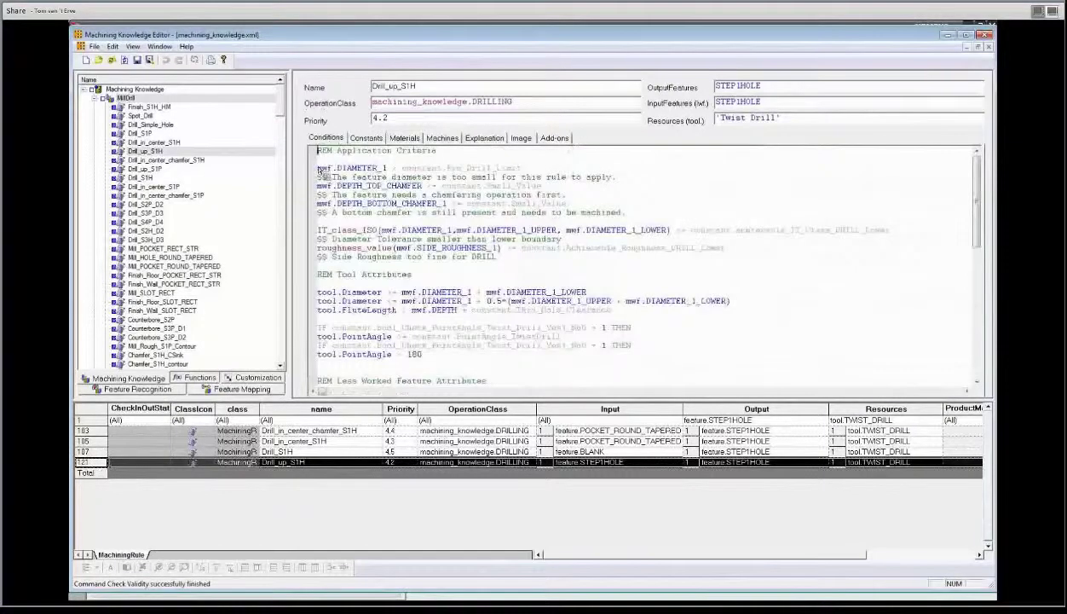
left_click_drag(319, 169, 522, 169)
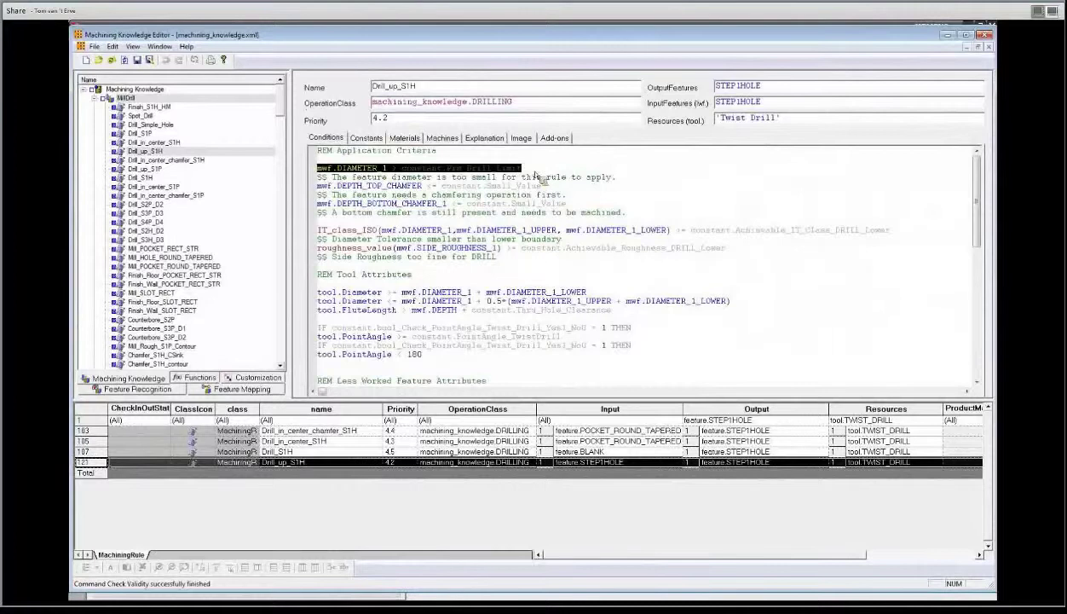
left_click(535, 171)
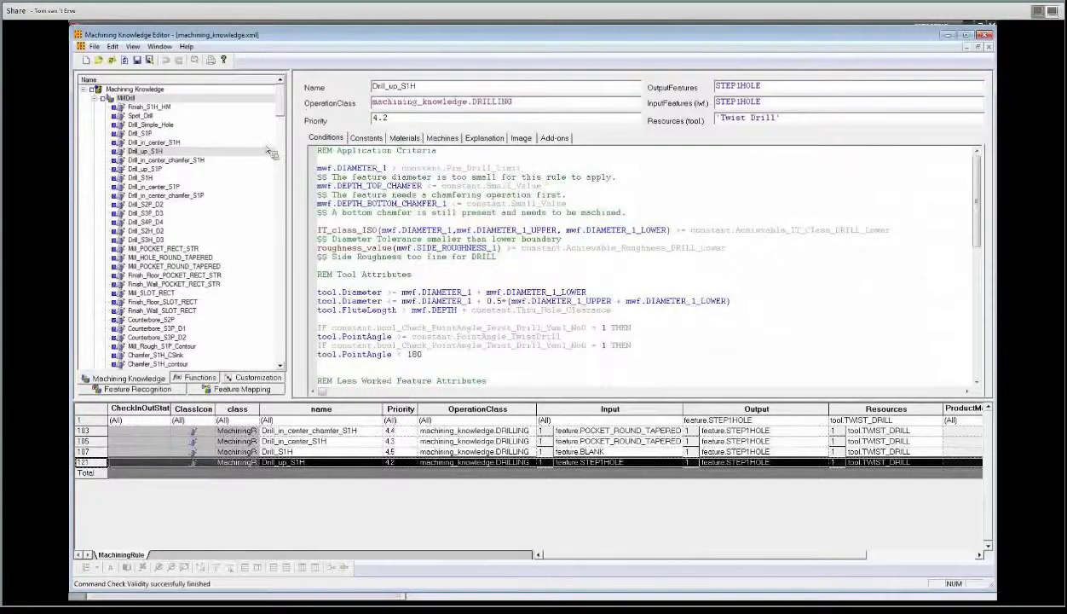
Find the Pre_Drill_Limit constant of the MillDrill library and display the constants' values in inch units
left_click(150, 107)
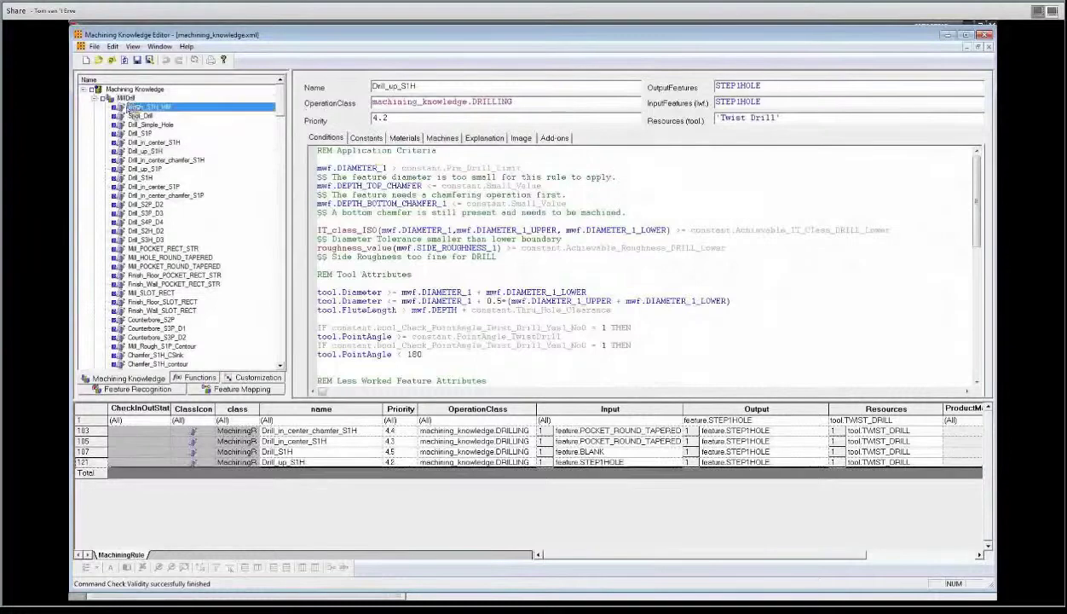
left_click(134, 99)
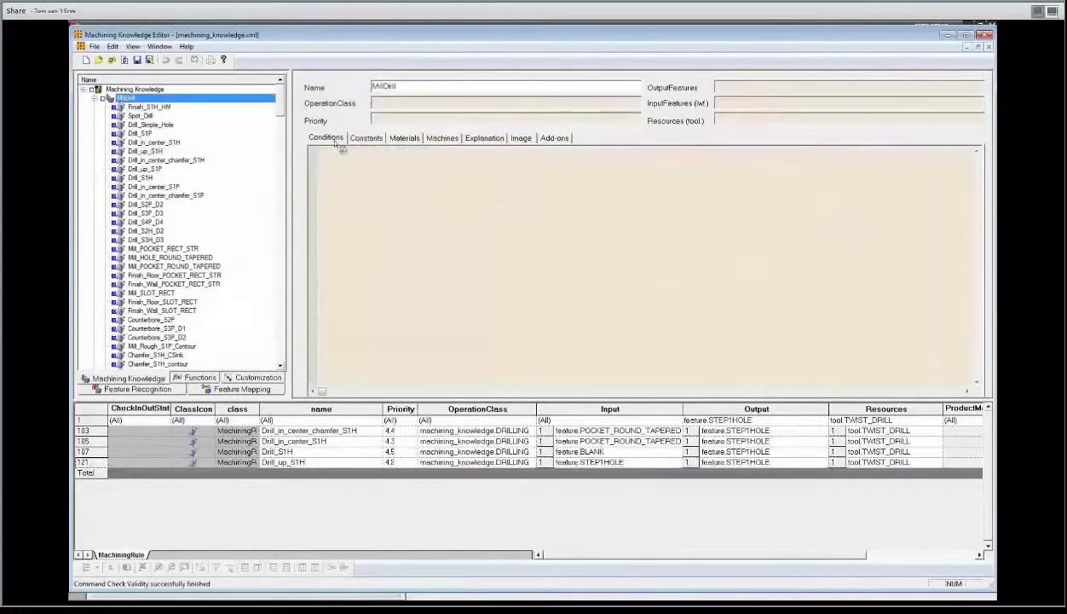
left_click(367, 138)
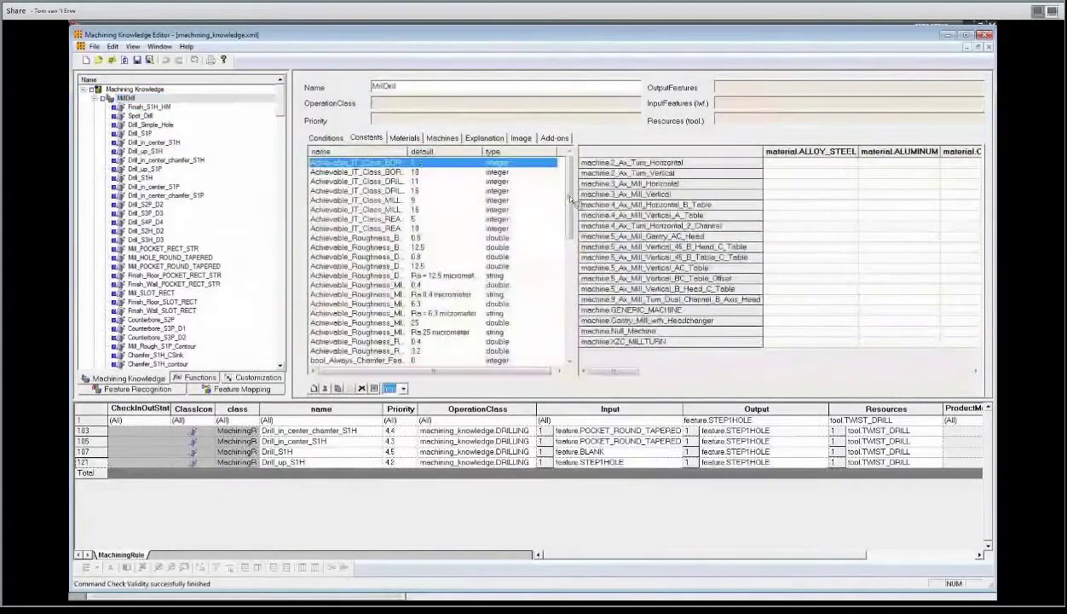
left_click_drag(564, 198, 574, 322)
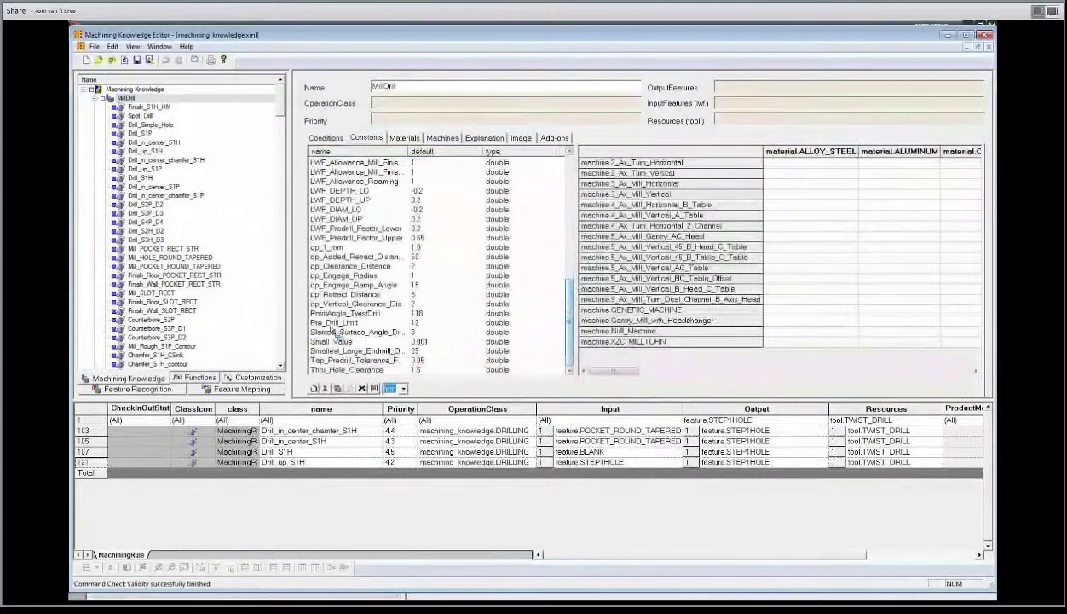
left_click(335, 330)
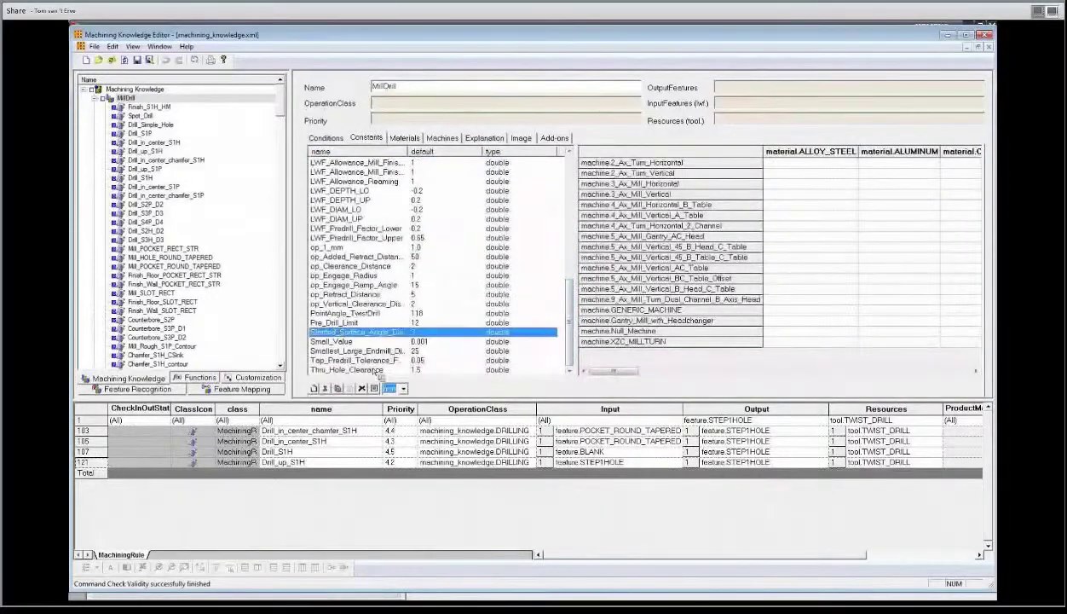
key("Up")
left_click(404, 389)
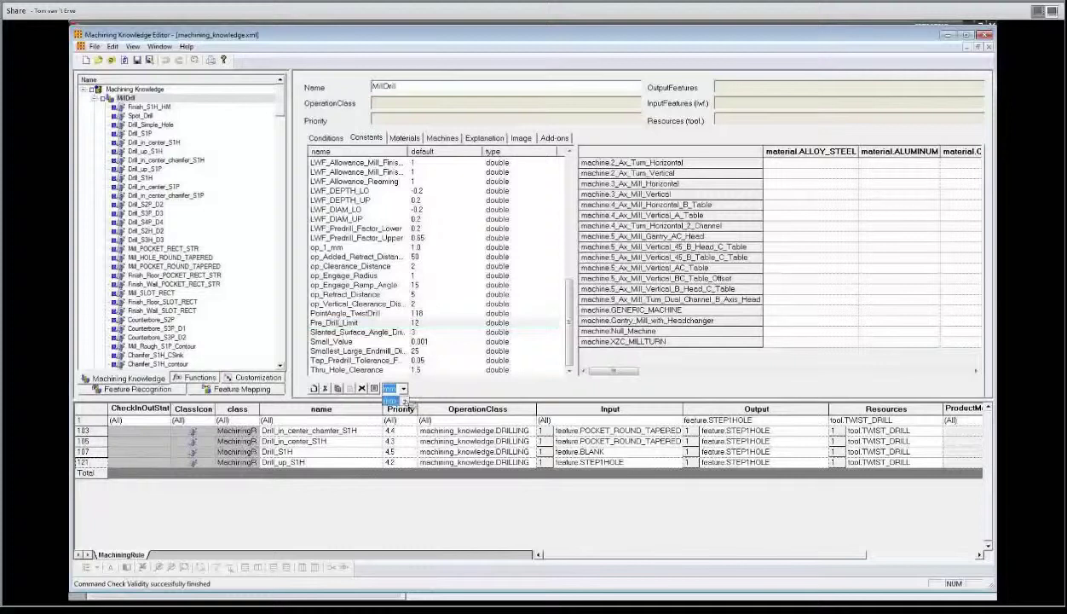
left_click(392, 399)
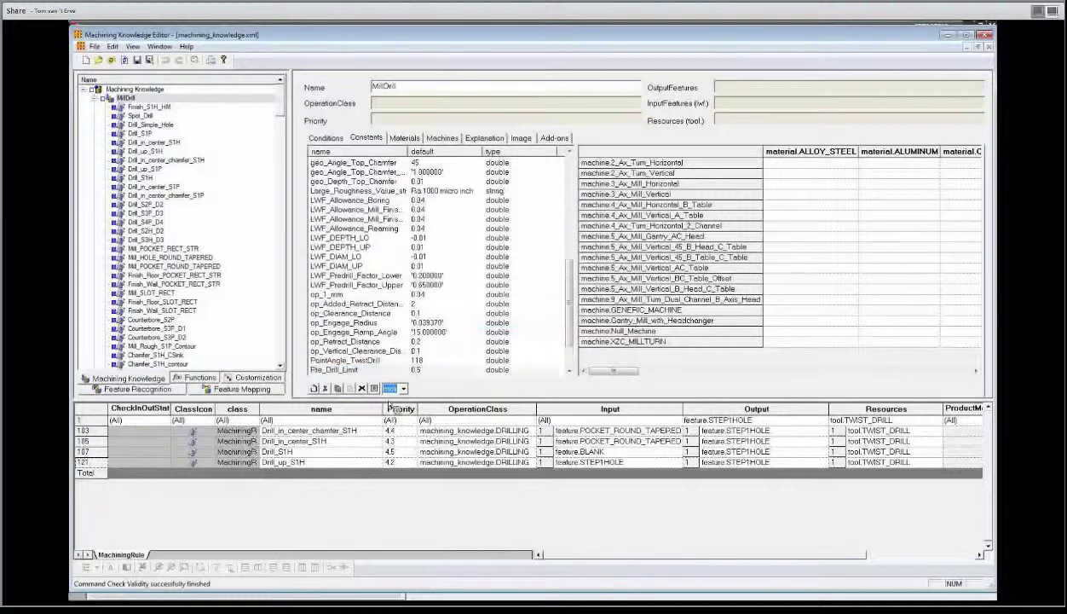
Display the constants' values in mm, open the Pre_Drill_Limit constant to check its definition, and close it without changes
scroll(548, 310, "down", 2)
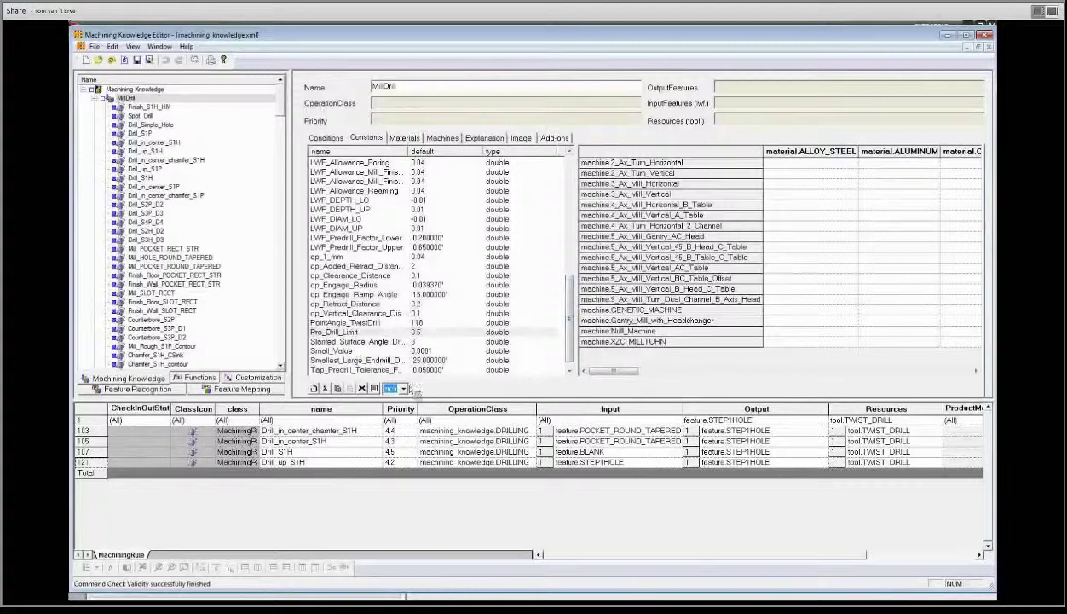
left_click(404, 389)
left_click(391, 400)
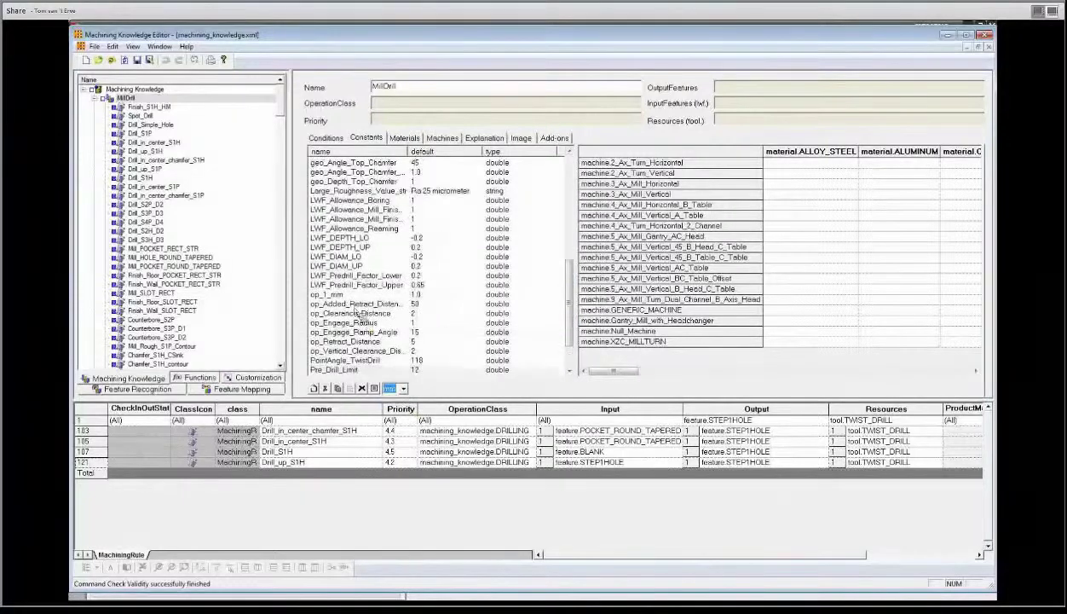
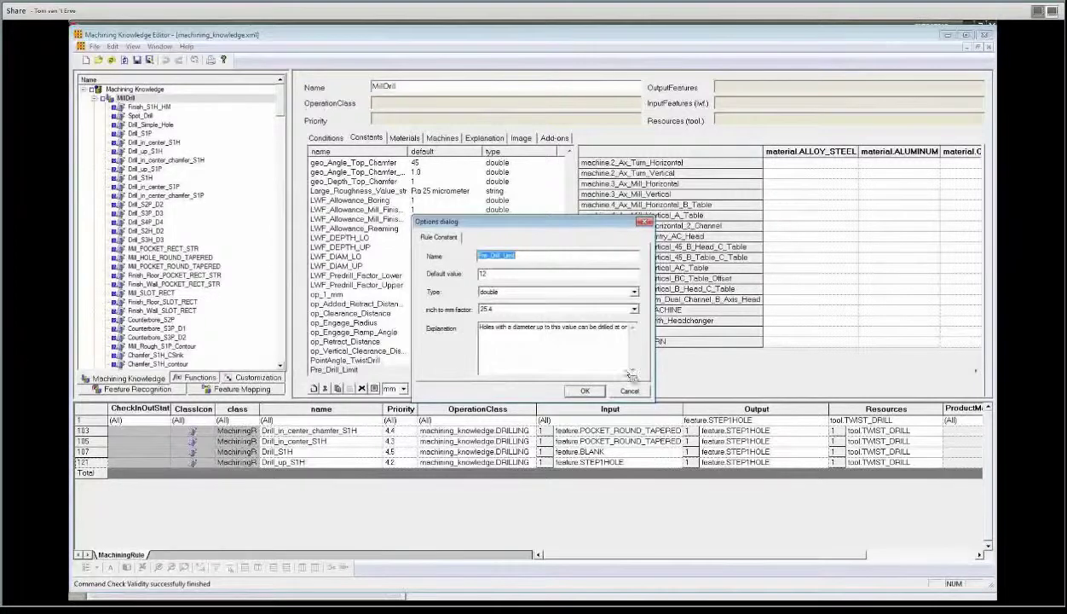
left_click(631, 392)
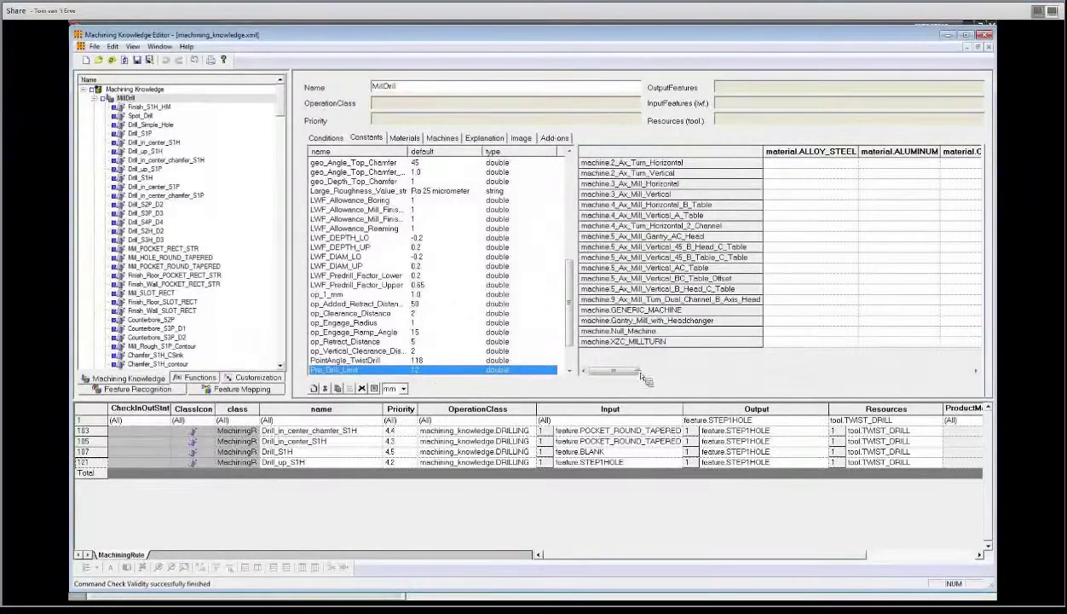
Set the Pre_Drill_Limit value for ALUMINUM to 20 mm on every machine, from 2_Ax_Turn_Horizontal down to XZC_MILLTURN
left_click_drag(654, 373, 617, 374)
left_click(909, 165)
type("2")
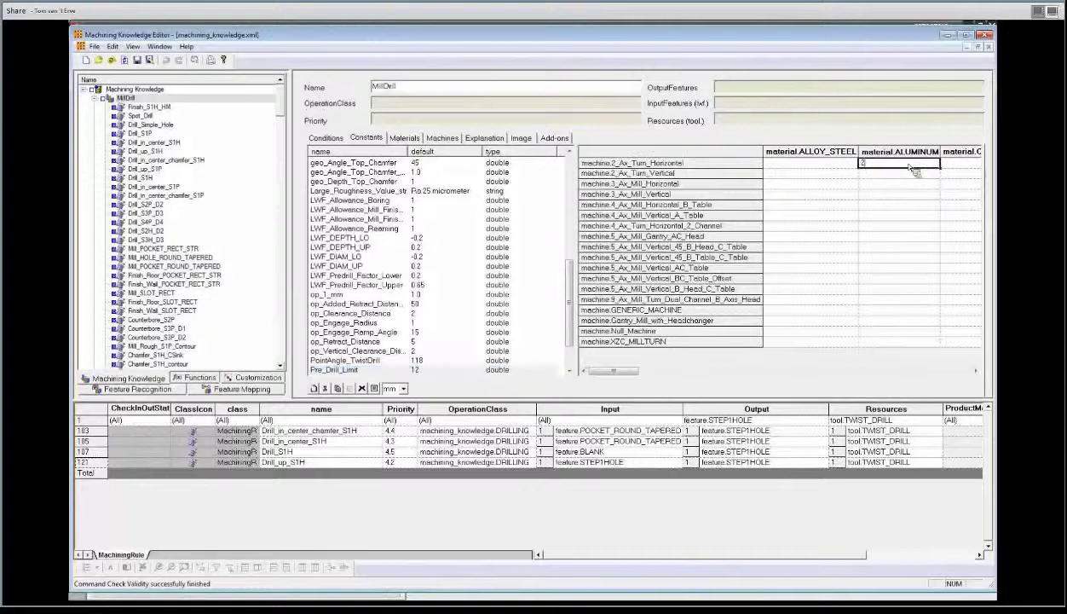
type("0")
key("Return")
left_click_drag(844, 168, 847, 345)
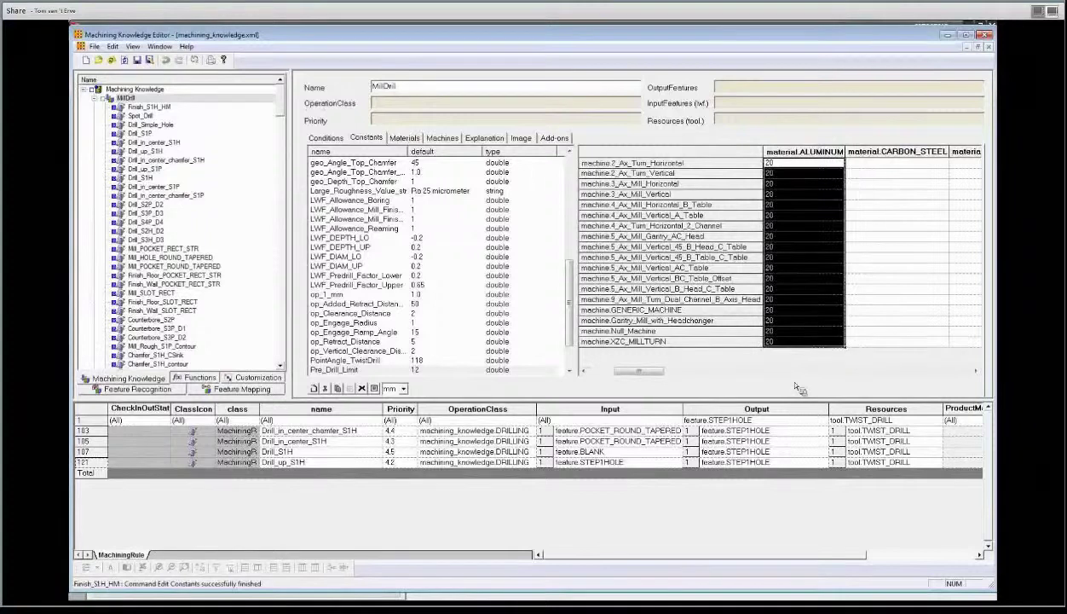
Set the Pre_Drill_Limit value for STAINLESS_STEEL to 8 mm and save the machining knowledge library
left_click_drag(655, 375, 976, 374)
left_click(842, 164)
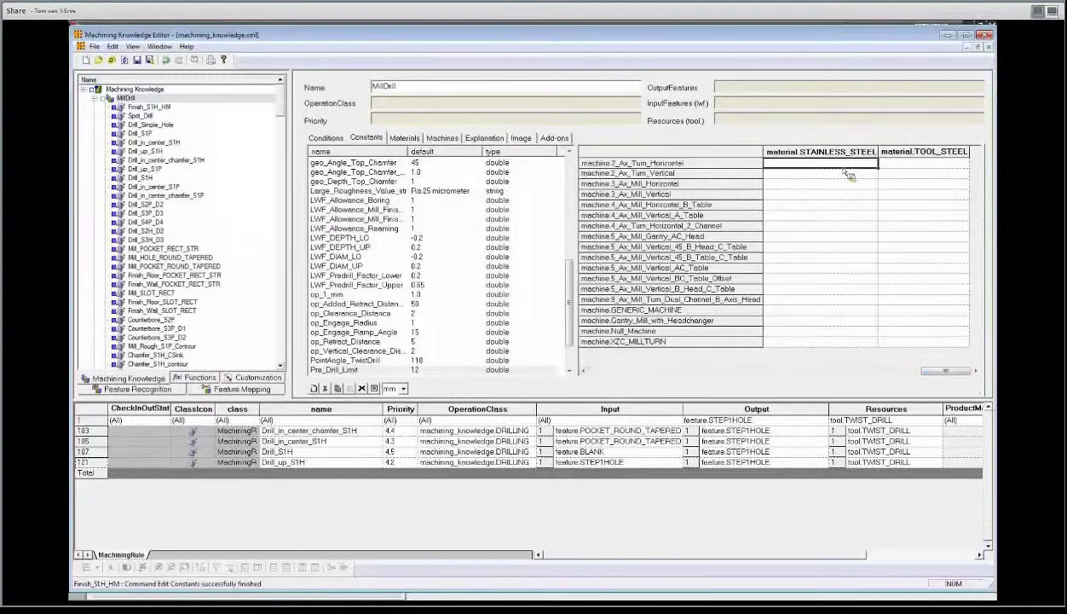
type("8")
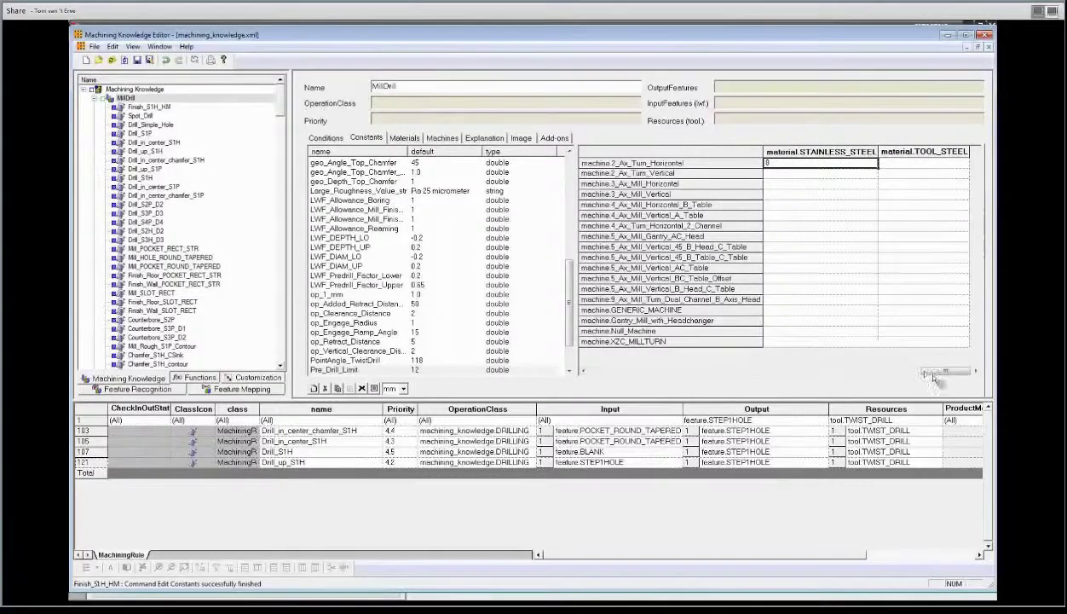
left_click_drag(925, 371, 707, 375)
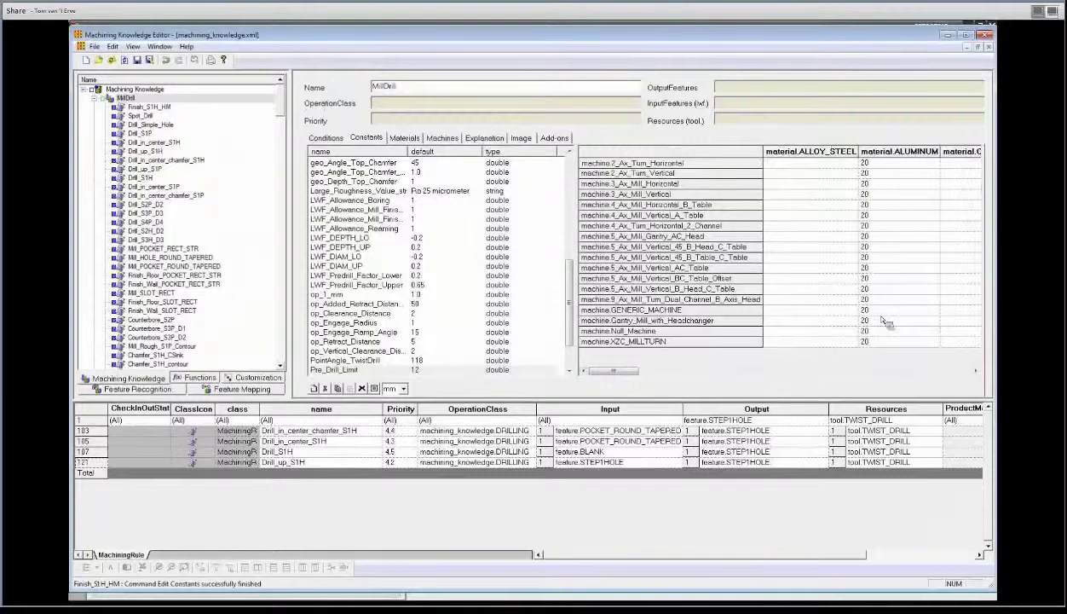
left_click(141, 62)
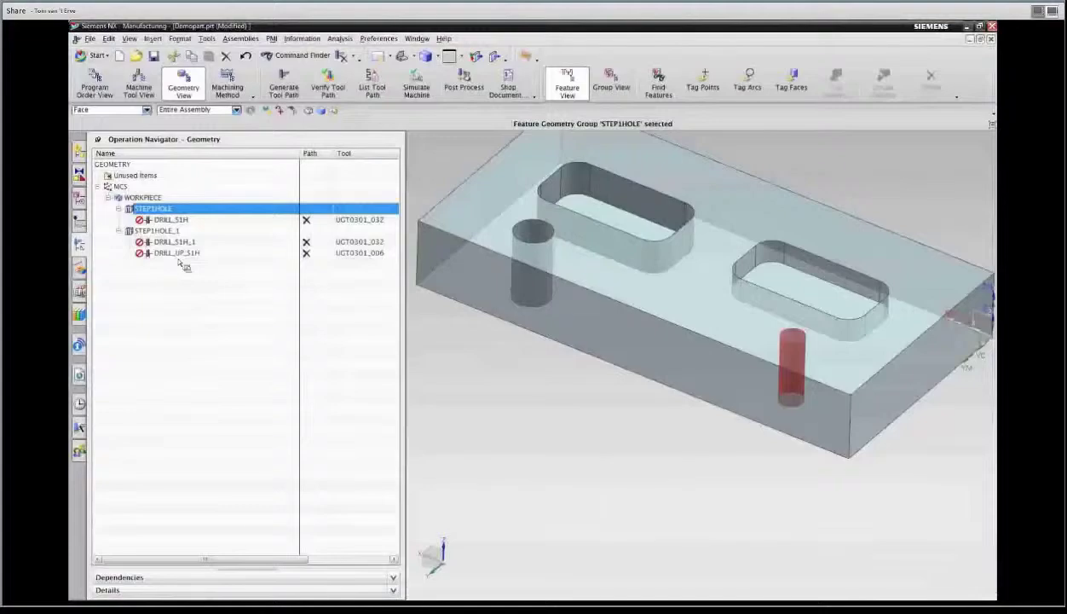
Switch to NX and delete the STEP1HOLE and STEP1HOLE_1 groups together with their drilling operations
right_click(181, 258)
left_click(200, 297)
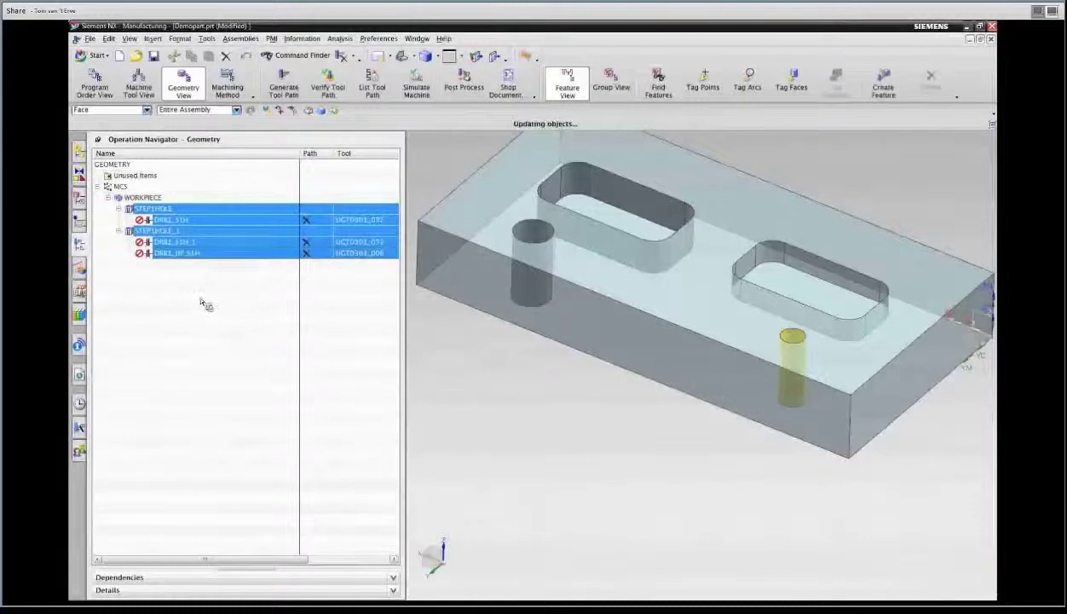
Open the WORKPIECE geometry to check its assigned material, and close it without changes
left_click(80, 269)
left_click(183, 185)
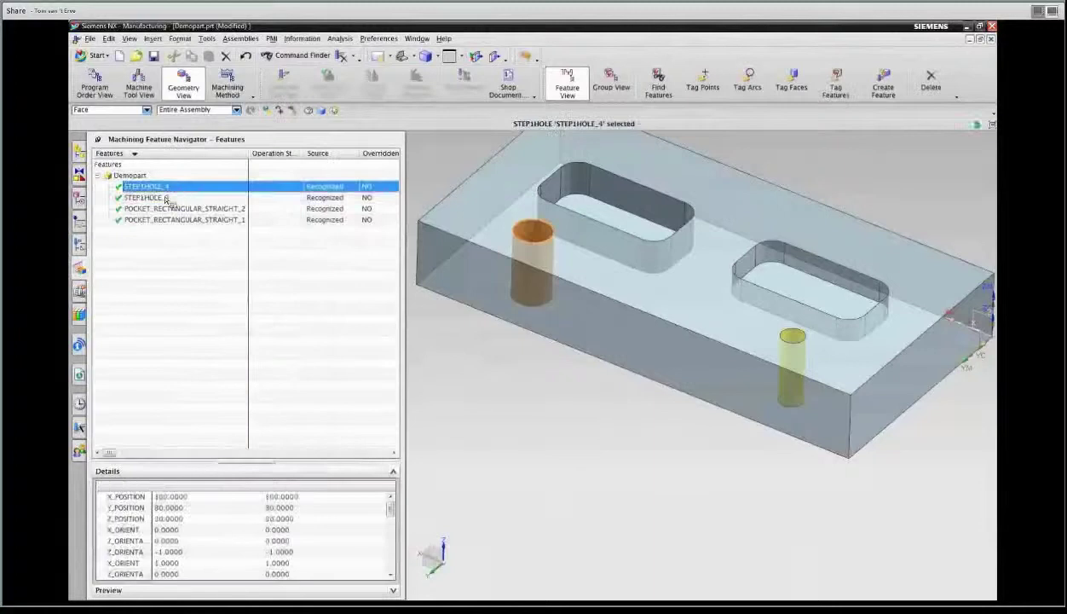
left_click(166, 198, "ctrl")
left_click_drag(161, 193, 143, 207)
double_click(143, 200)
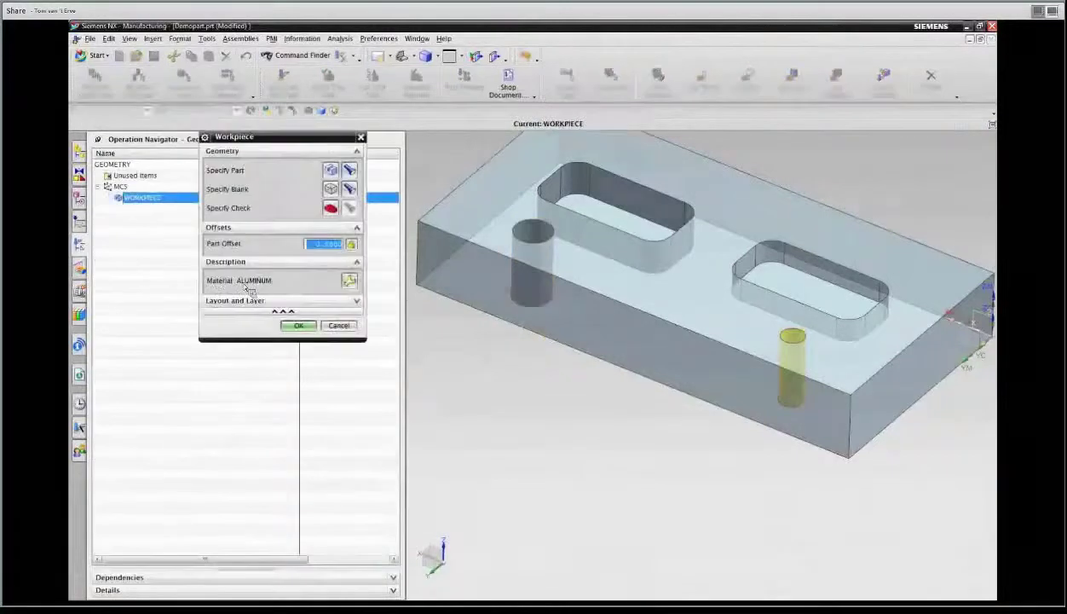
left_click(338, 325)
Create rule-based operations for the STEP1HOLE_4 and STEP1HOLE_3 features under WORKPIECE, using the MillDrill library
left_click(80, 269)
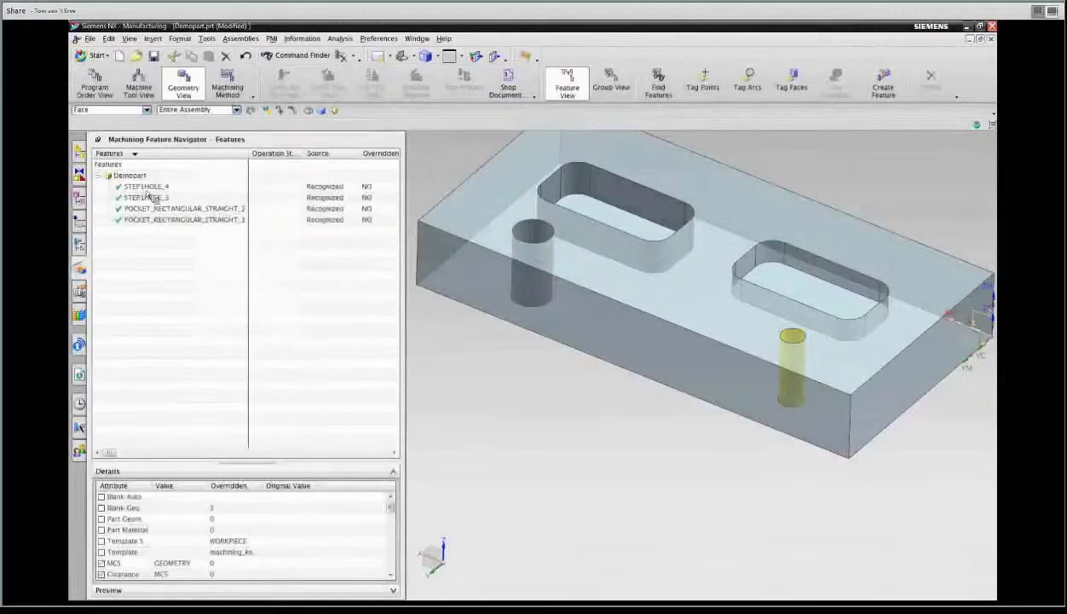
left_click(147, 188)
left_click(147, 196, "ctrl")
right_click(148, 196)
left_click(177, 237)
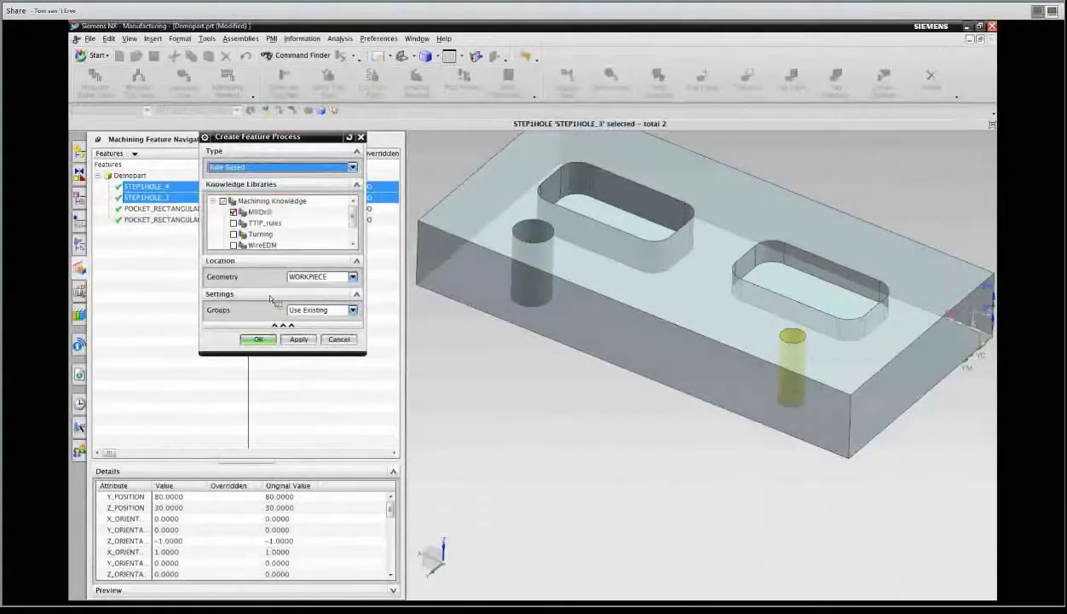
left_click(260, 339)
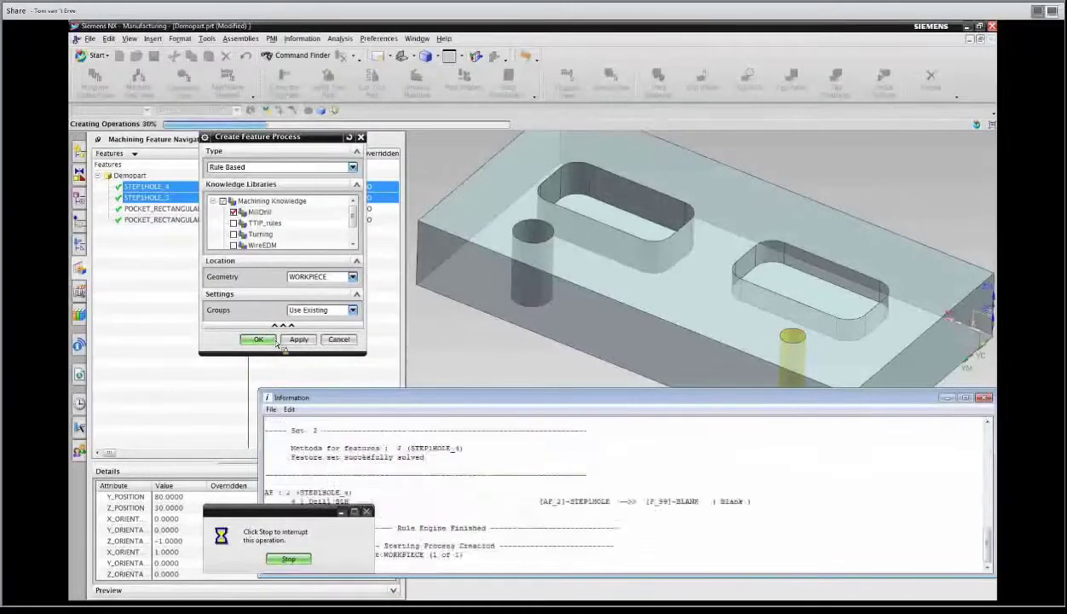
Close the information listing, review the generated drilling operations under WORKPIECE, and undo their creation
double_click(266, 396)
left_click(79, 244)
left_click(136, 198)
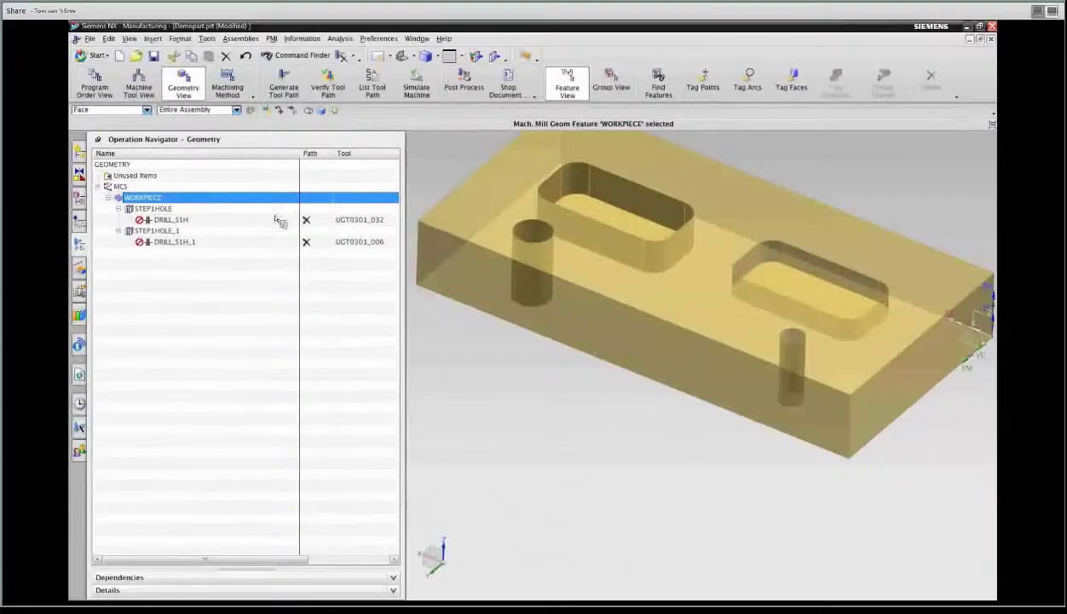
left_click(245, 57)
Change the WORKPIECE material to stainless steel 440A, library reference MAT0_00155
double_click(142, 198)
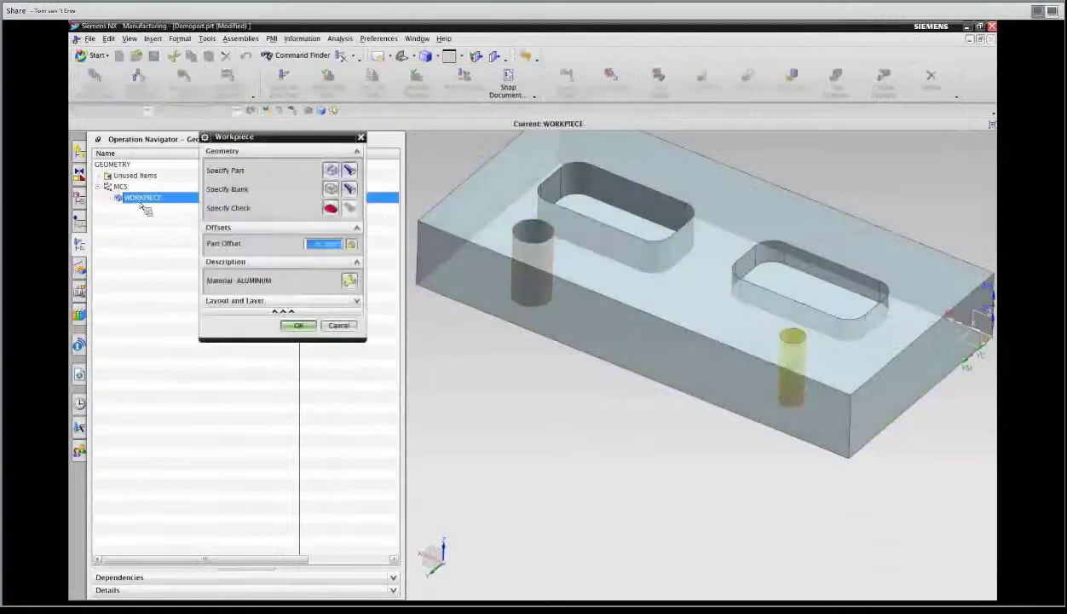
left_click(349, 279)
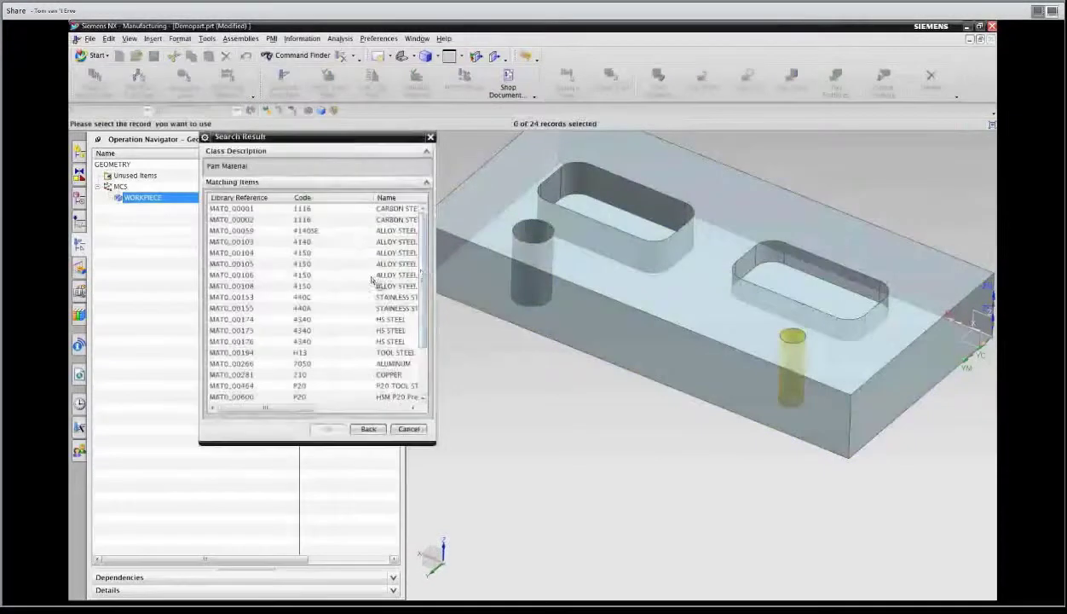
scroll(422, 275, "down", 1)
left_click(386, 275)
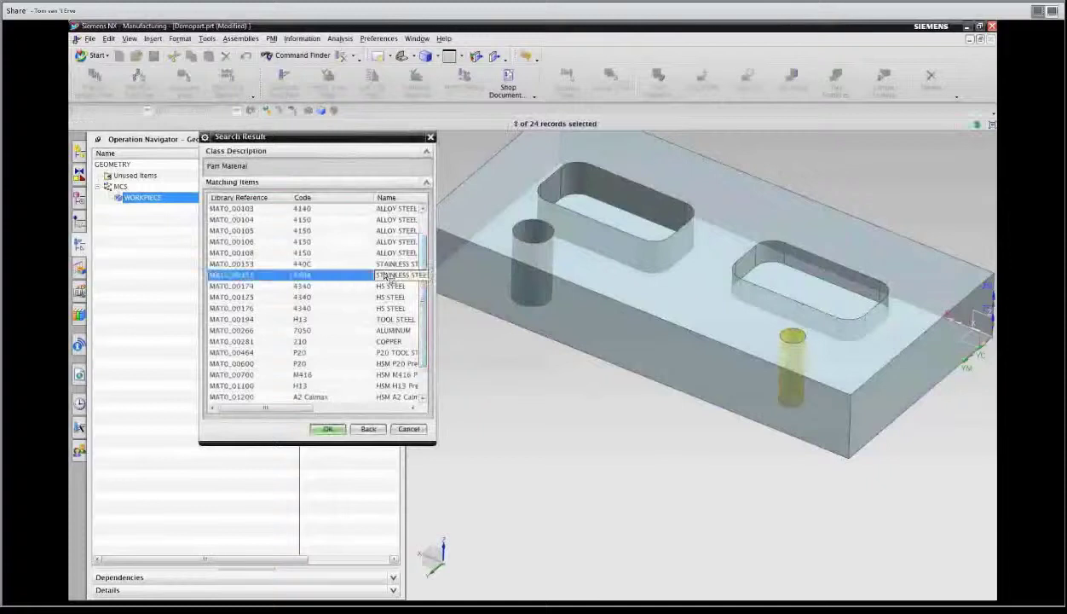
middle_click(385, 275)
left_click(308, 327)
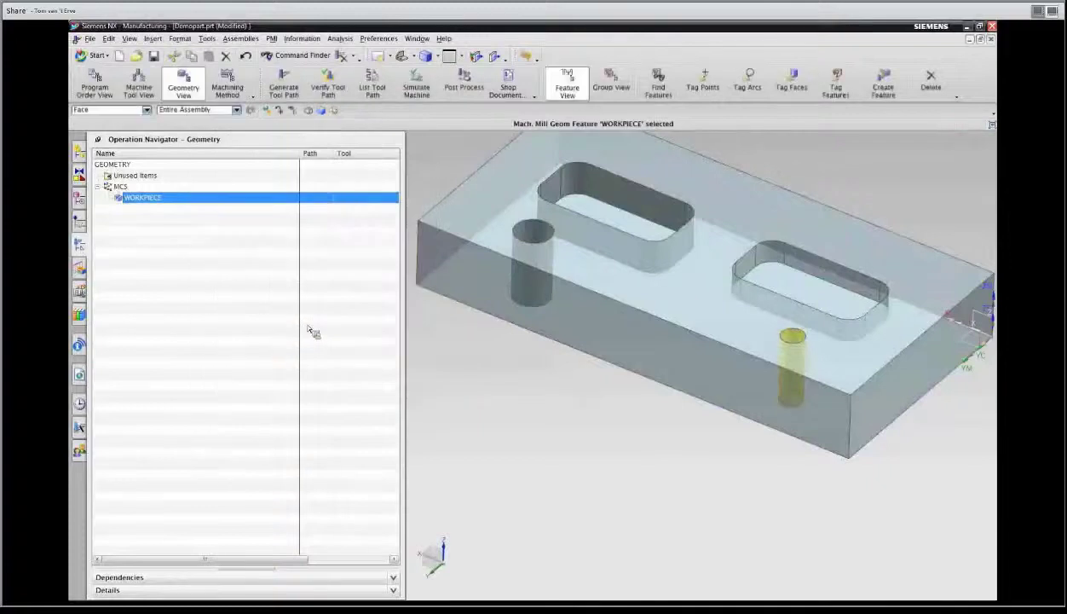
Run the rule-based feature process on both step holes again with the MillDrill library, now for the stainless steel WORKPIECE
left_click(83, 268)
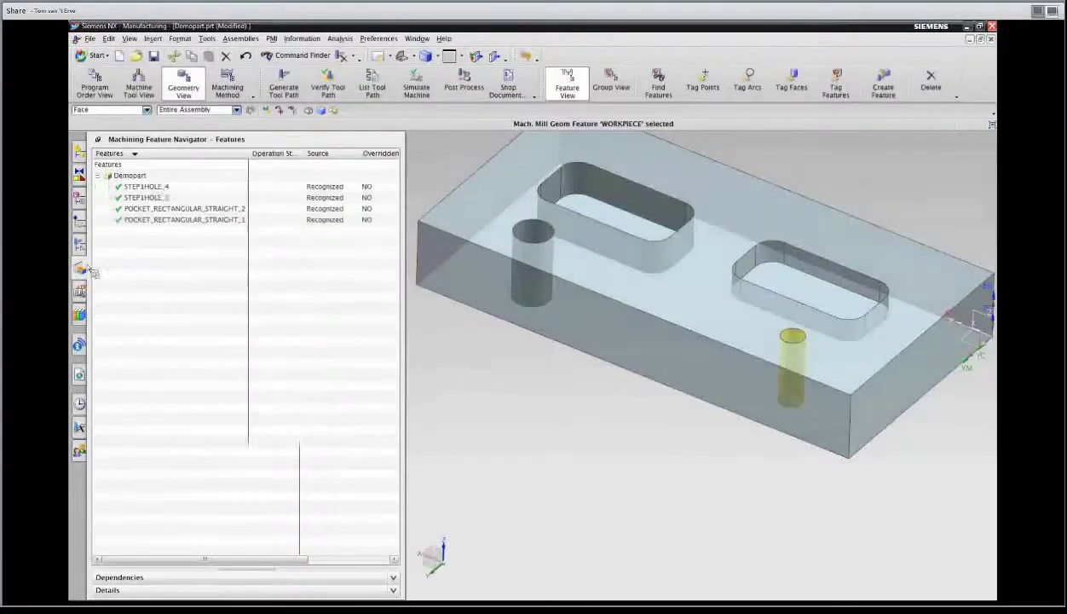
left_click(160, 188)
left_click(162, 198, "ctrl")
right_click(150, 196)
left_click(205, 229)
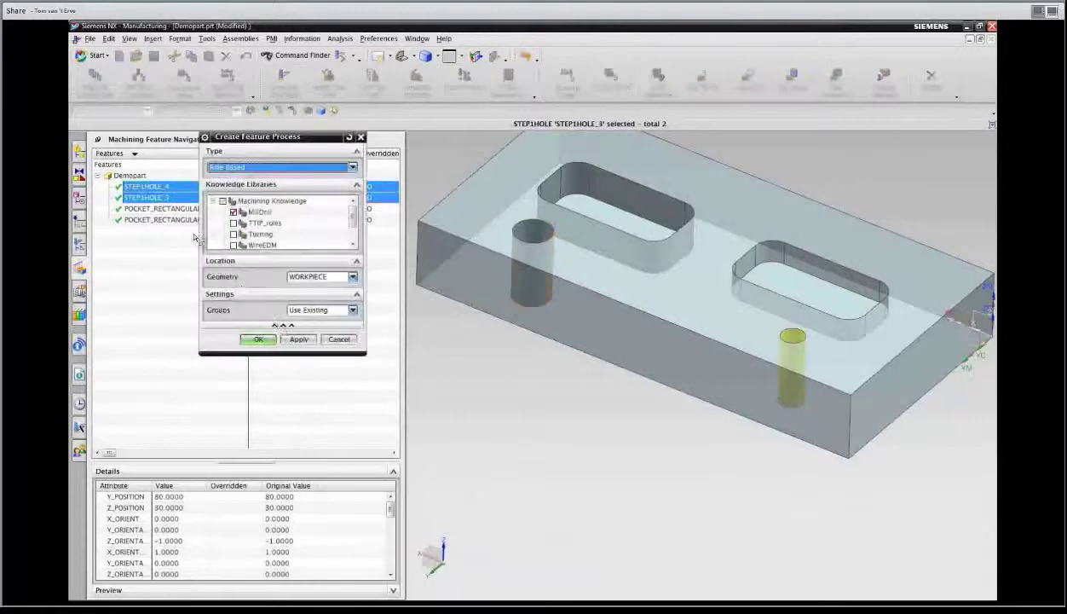
left_click(271, 339)
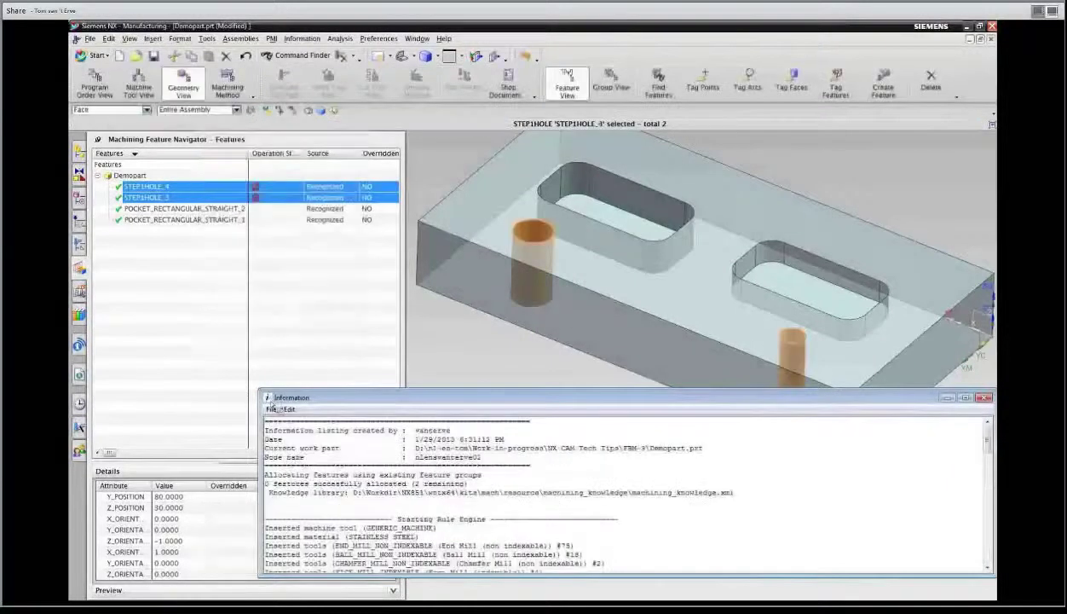
Close the information listing and examine the drilling operations generated for STEP1HOLE and STEP1HOLE_1 and their corresponding holes
double_click(268, 397)
left_click(193, 308)
left_click(80, 244)
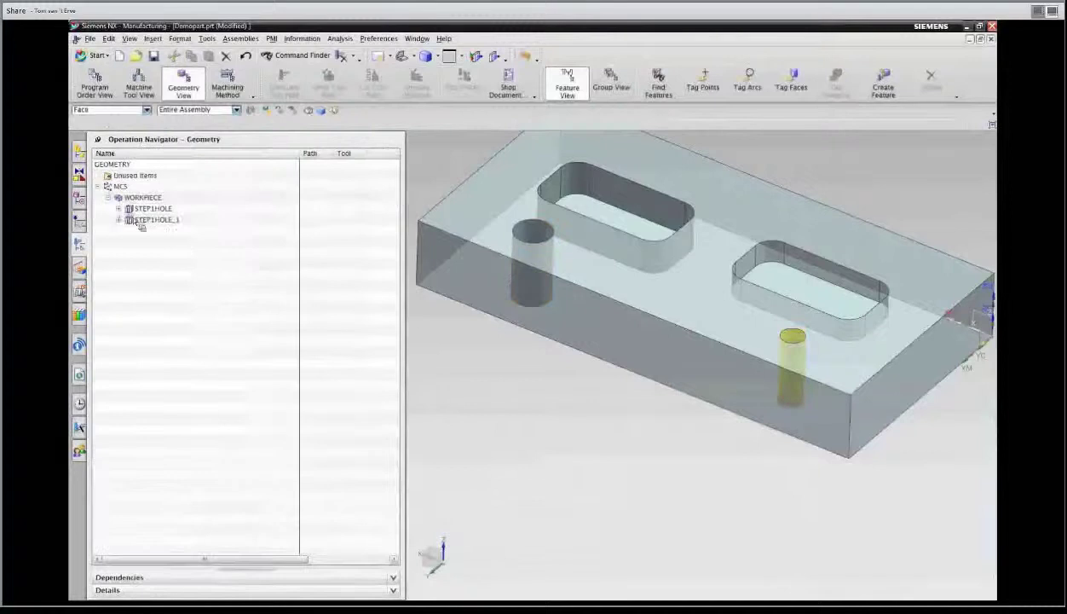
left_click(118, 219)
left_click(118, 208)
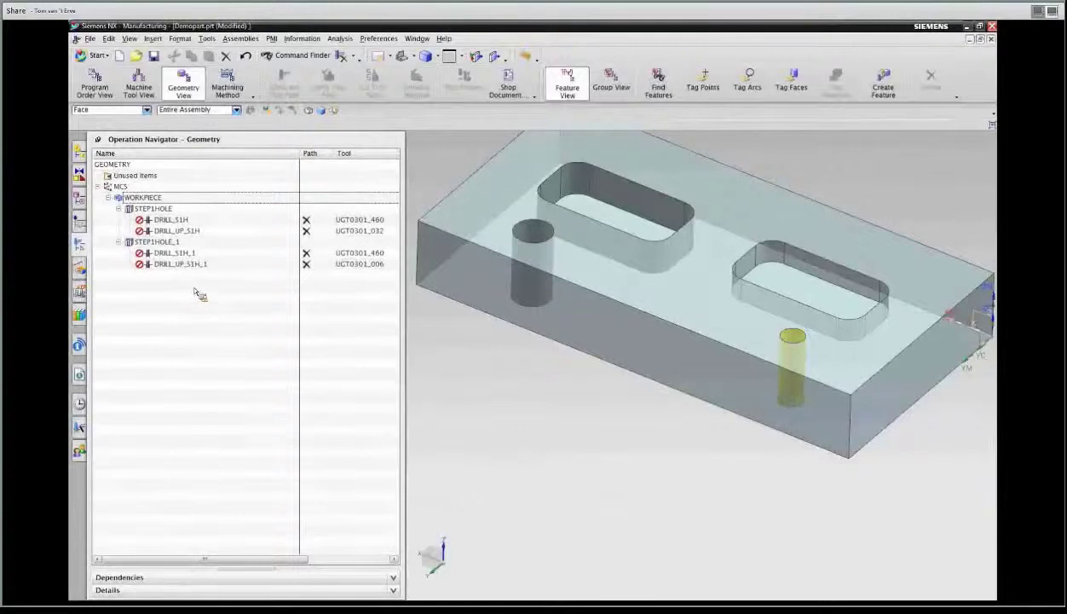
left_click(167, 210)
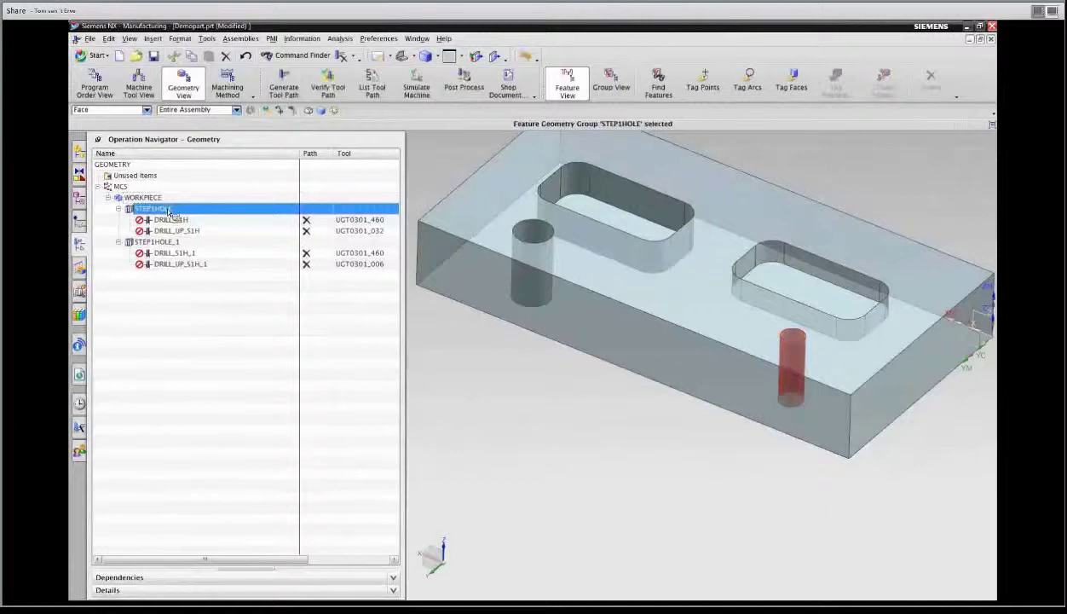
left_click(157, 243)
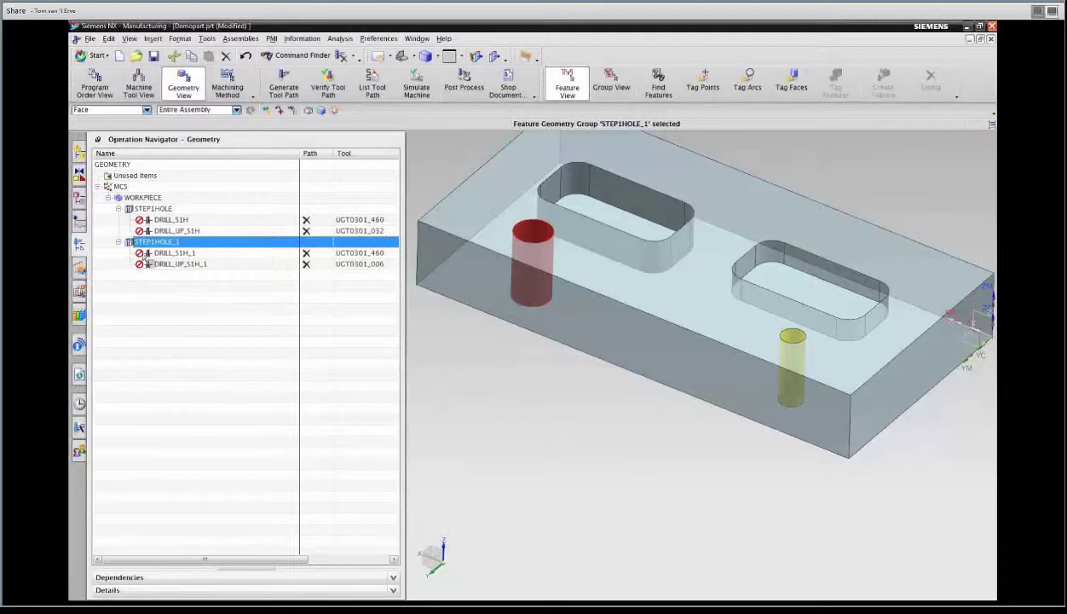
Locate the two rectangular pocket features, POCKET_RECTANGULAR_STRAIGHT_2 and POCKET_RECTANGULAR_STRAIGHT_1, on the part
left_click(80, 269)
left_click(183, 208)
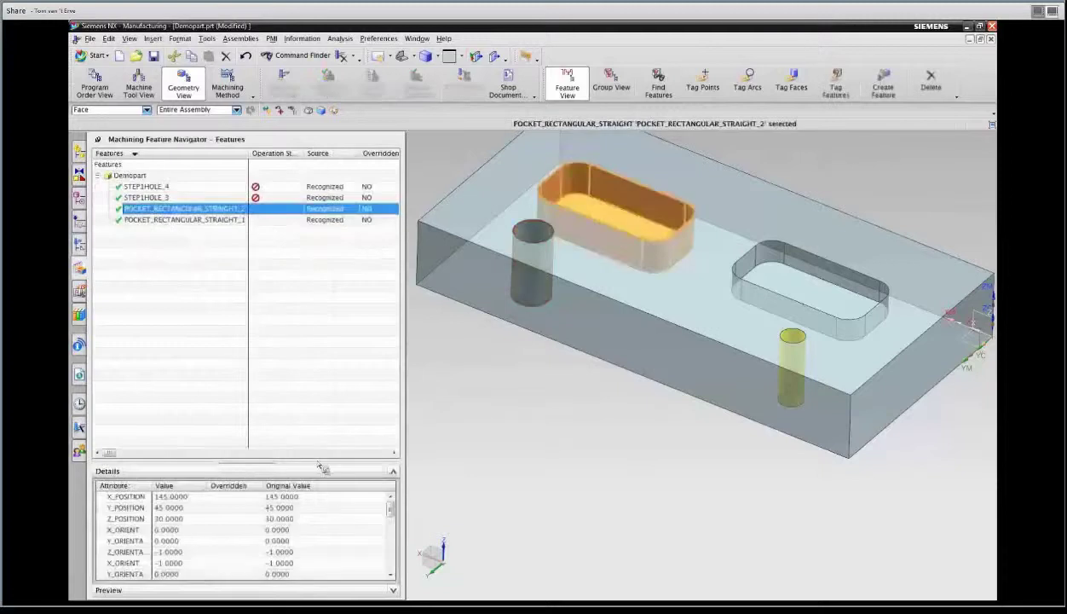
left_click(209, 221)
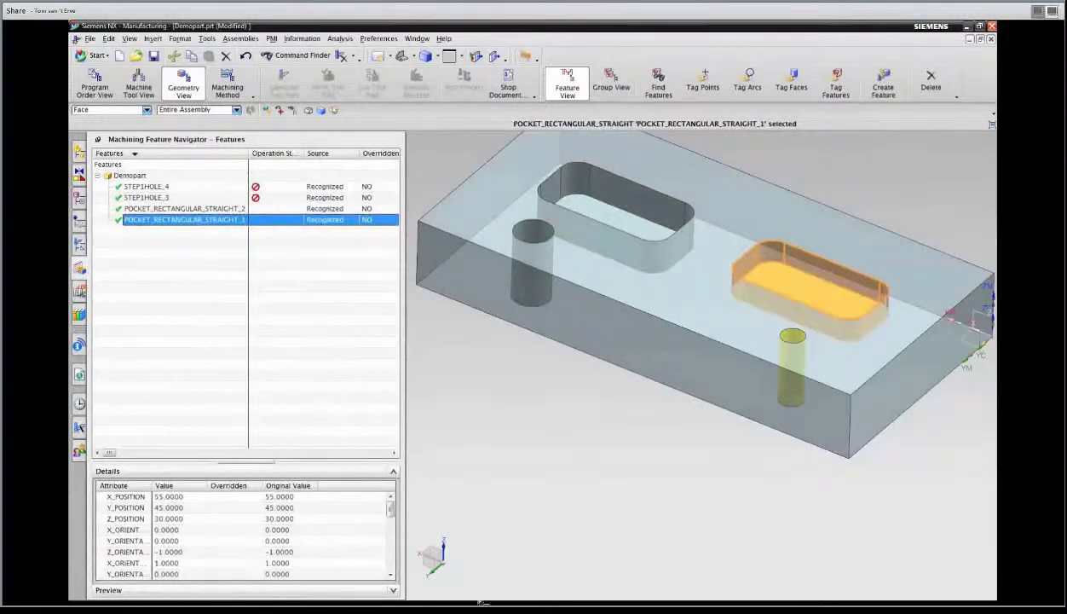
Switch to the Machining Knowledge Editor, deactivate all MillDrill rules, and list the rules of the TTIP_rules library
left_click(388, 590)
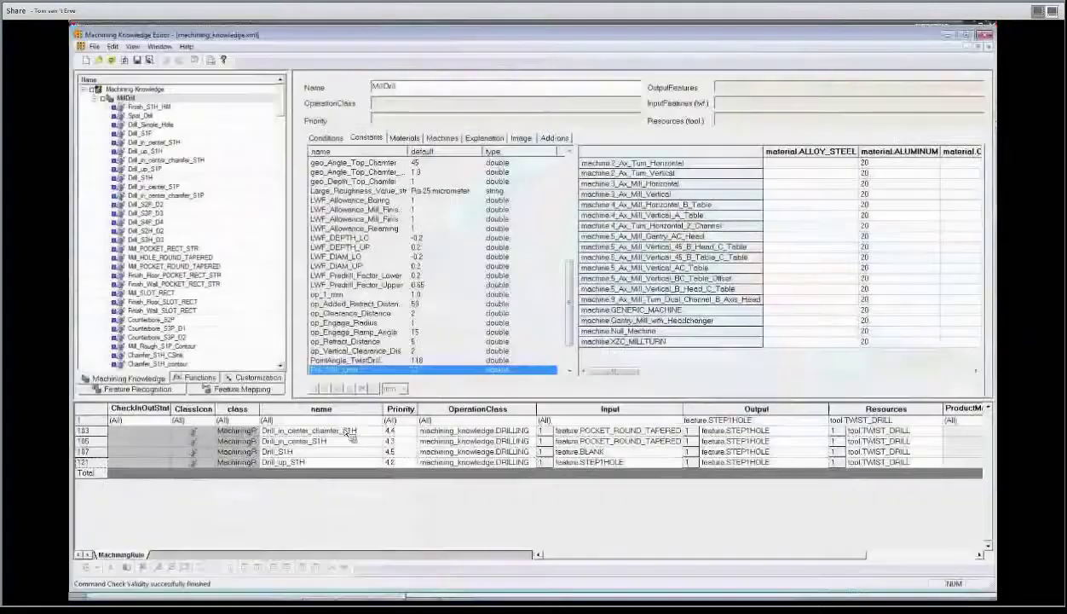
right_click(128, 97)
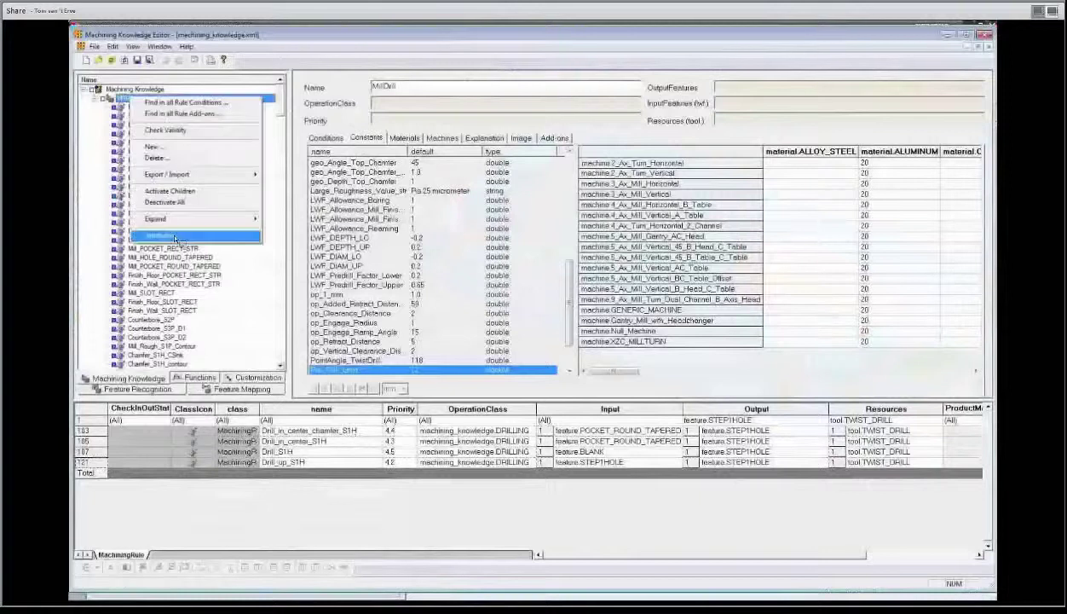
left_click(170, 203)
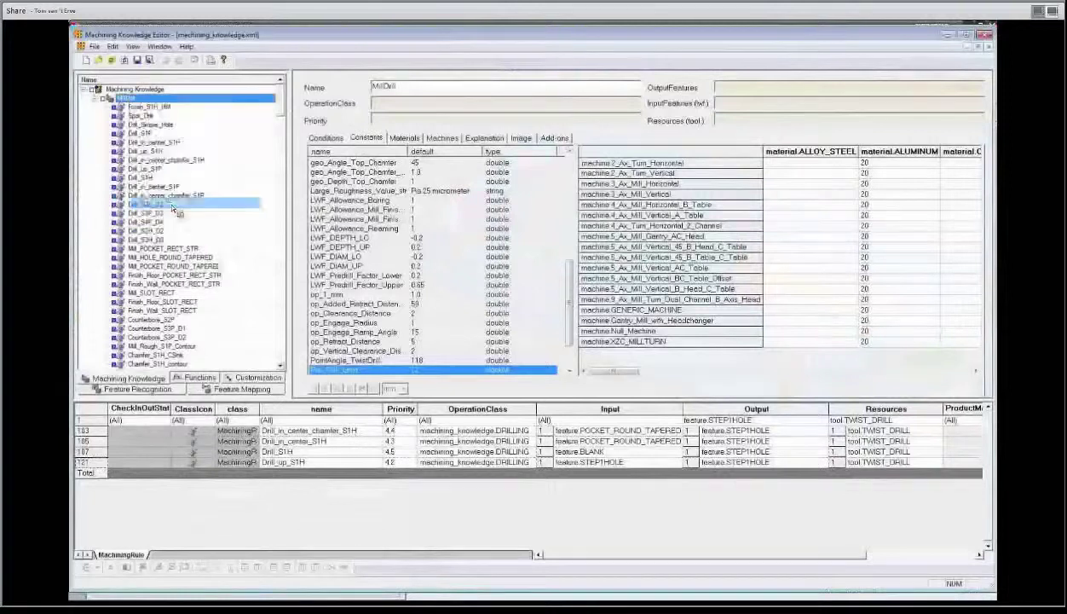
left_click(94, 98)
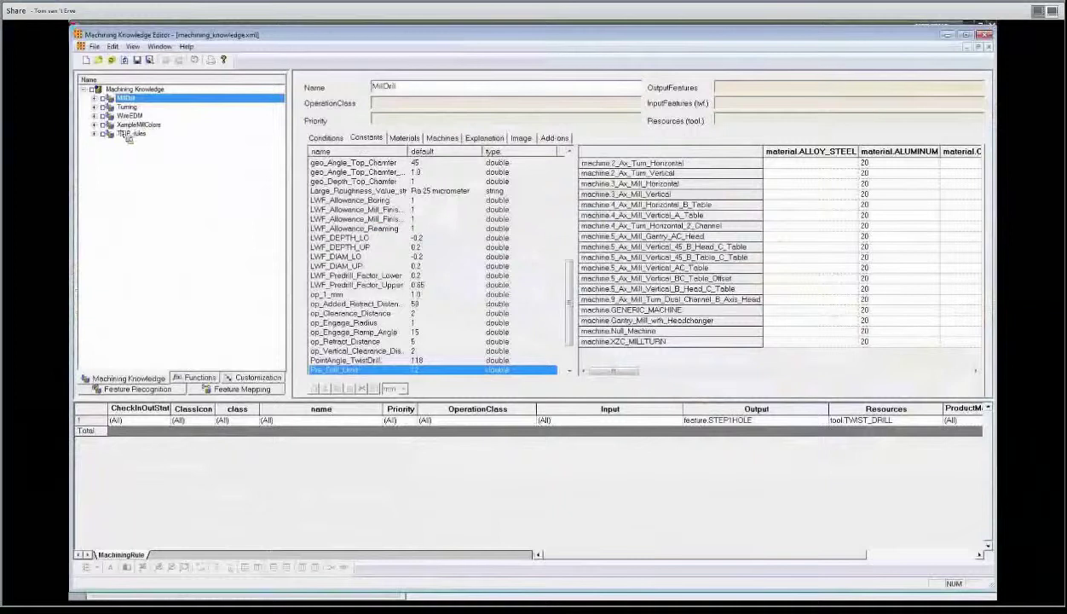
left_click(93, 134)
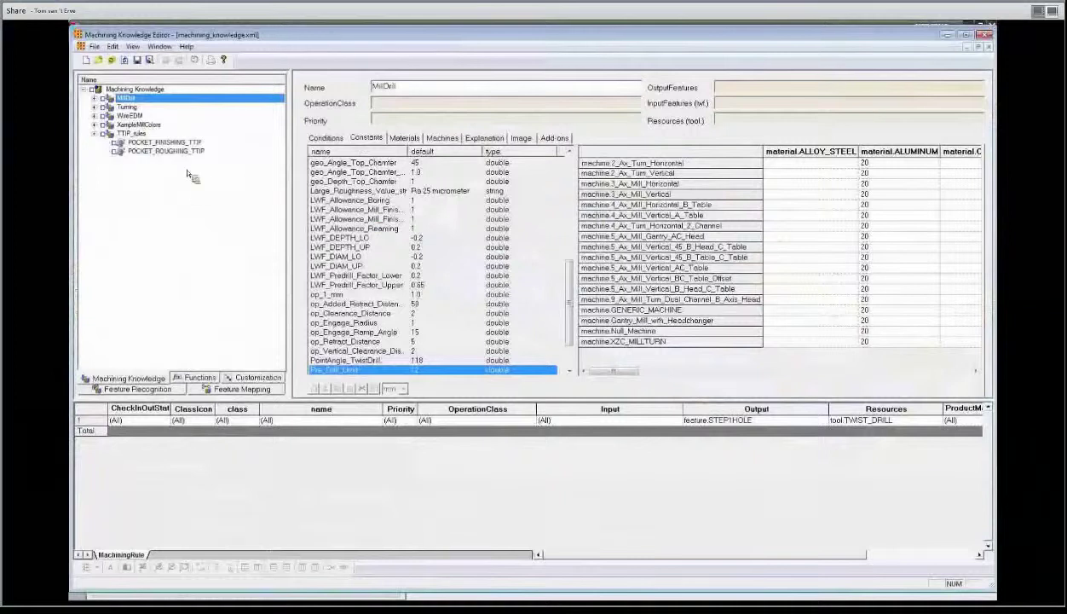
Create a new MachiningRule in the TTIP_rules library and name it My_pocket_rule
left_click(280, 150)
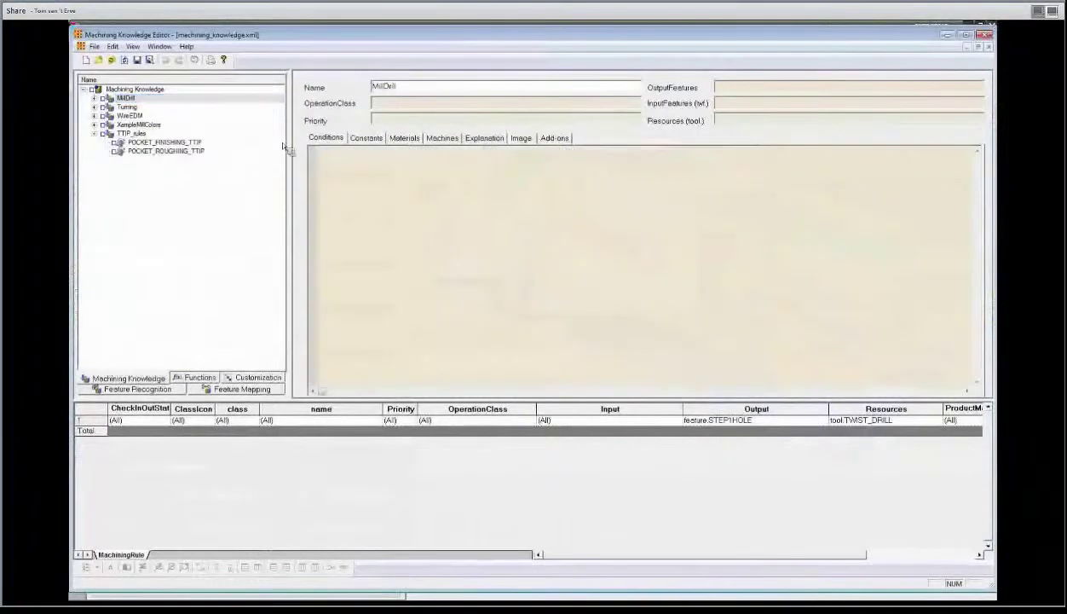
left_click(134, 135)
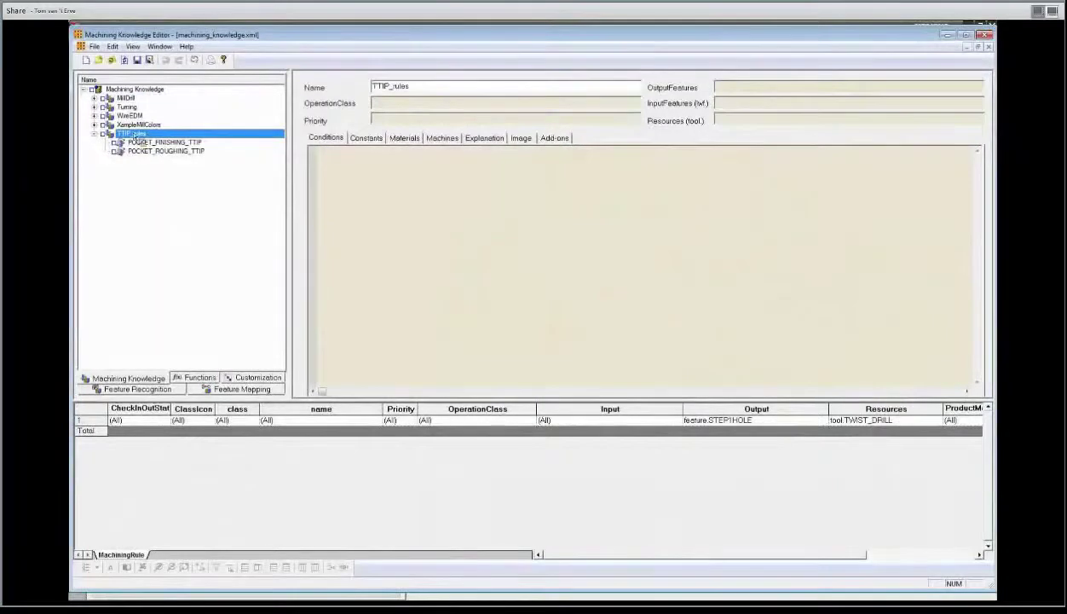
right_click(131, 132)
left_click(157, 181)
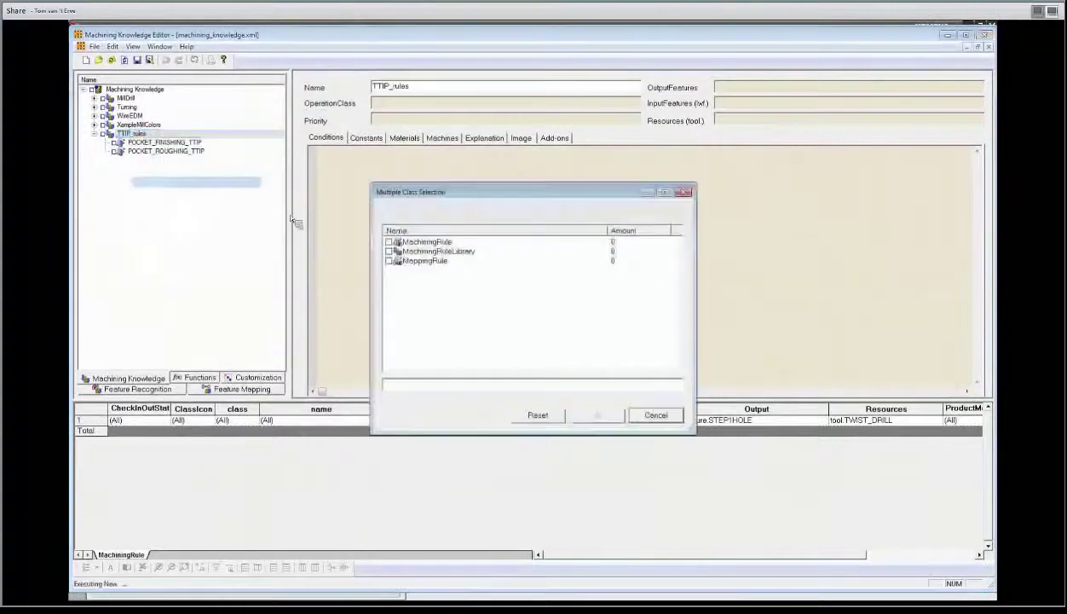
left_click(390, 242)
left_click(597, 415)
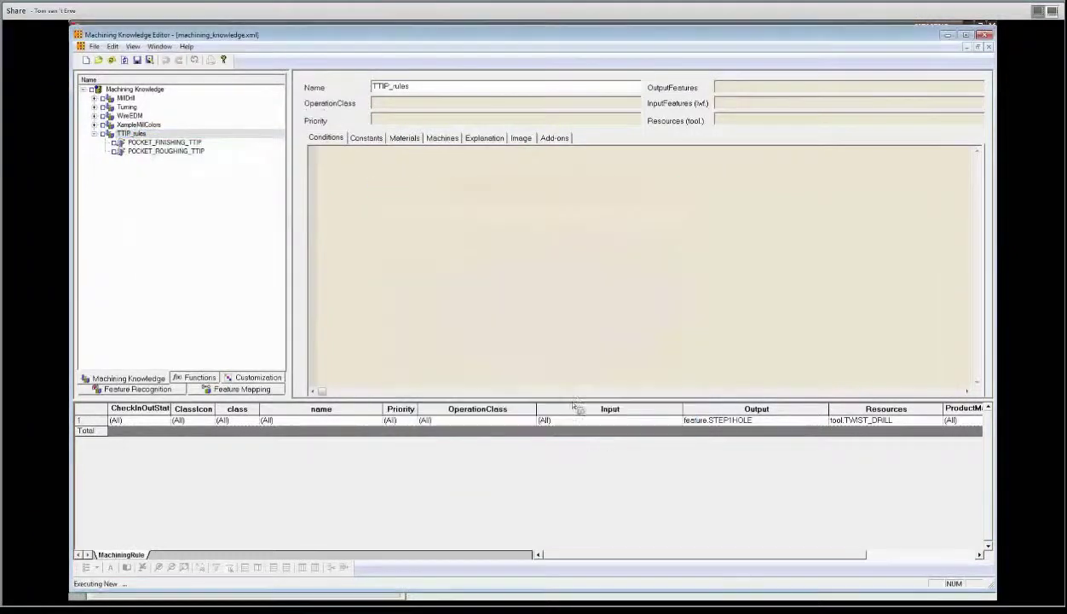
left_click(150, 161)
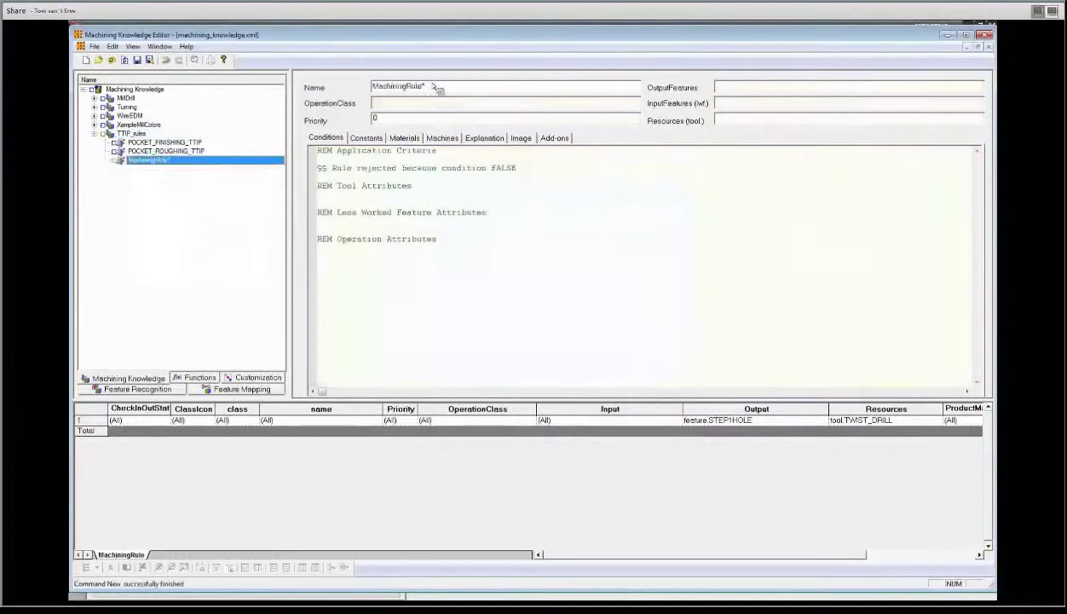
type("My")
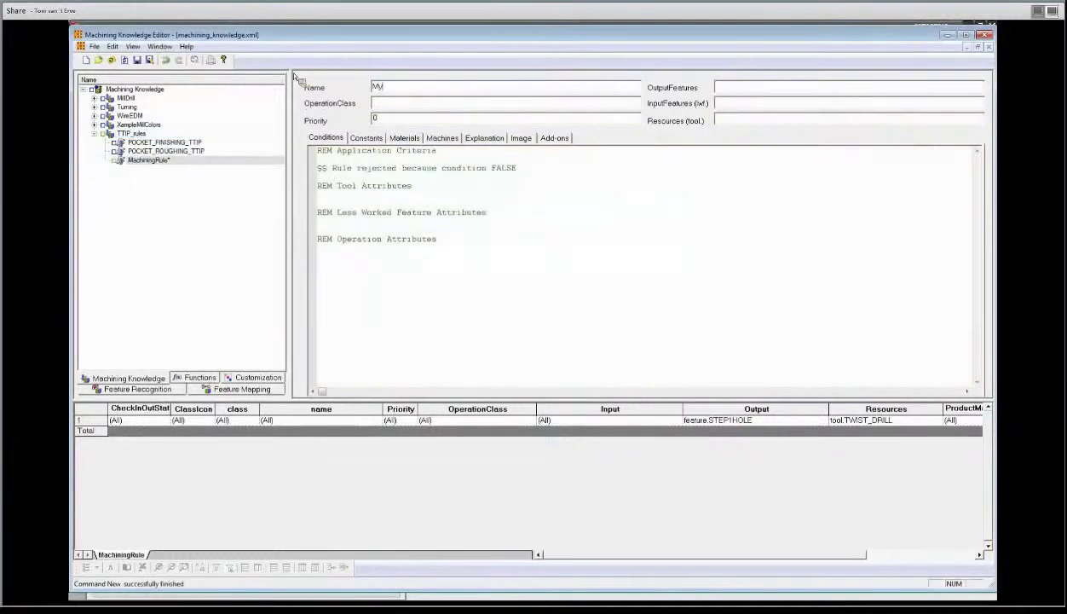
type("_pocket_rule")
Set the output feature of My_pocket_rule to POCKET_RECTANGULAR_STRAIGHT
left_click(760, 91)
key("ctrl+space")
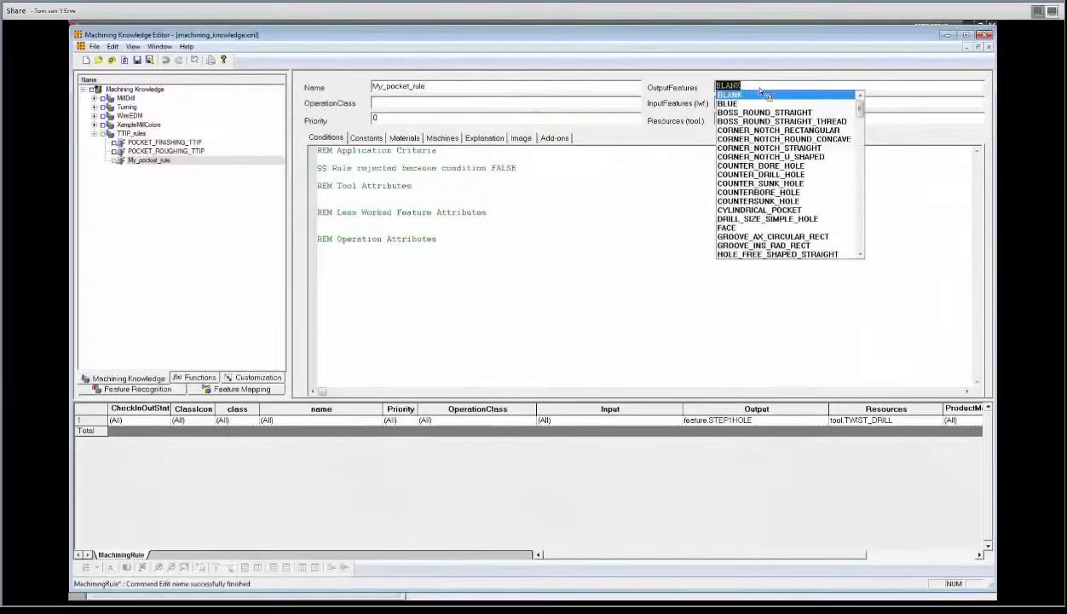
key("p")
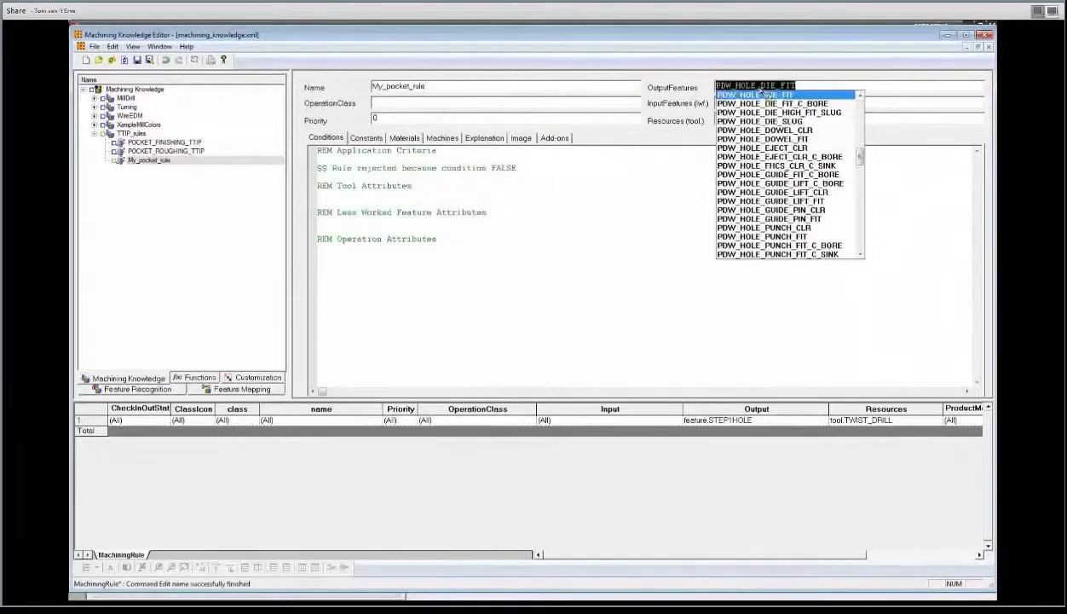
left_click_drag(860, 155, 866, 178)
left_click(840, 149)
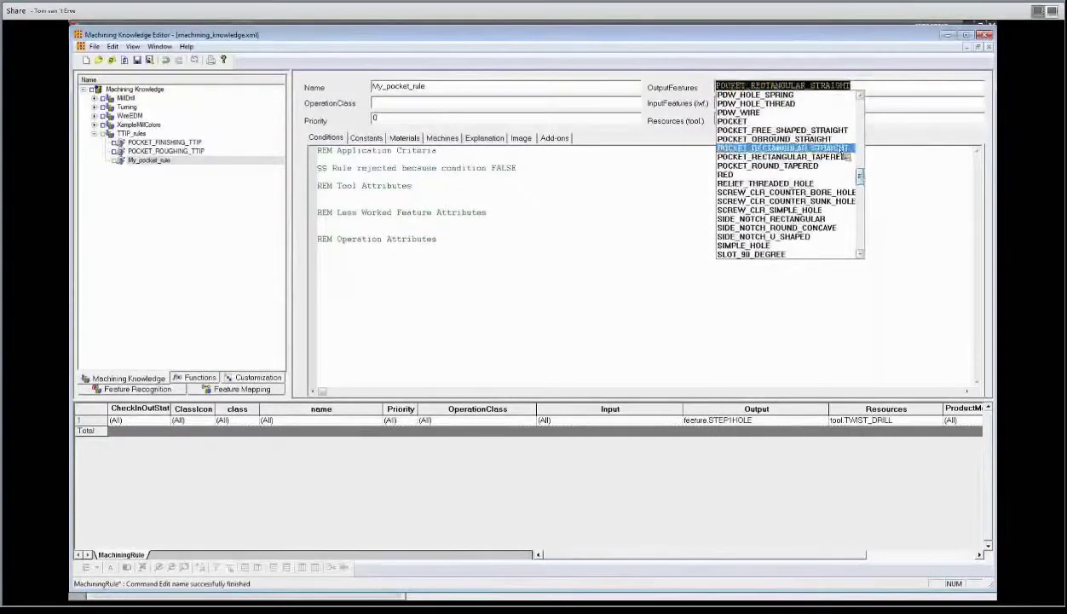
Set the rule's input feature to BLANK
left_click(778, 104)
type("BR")
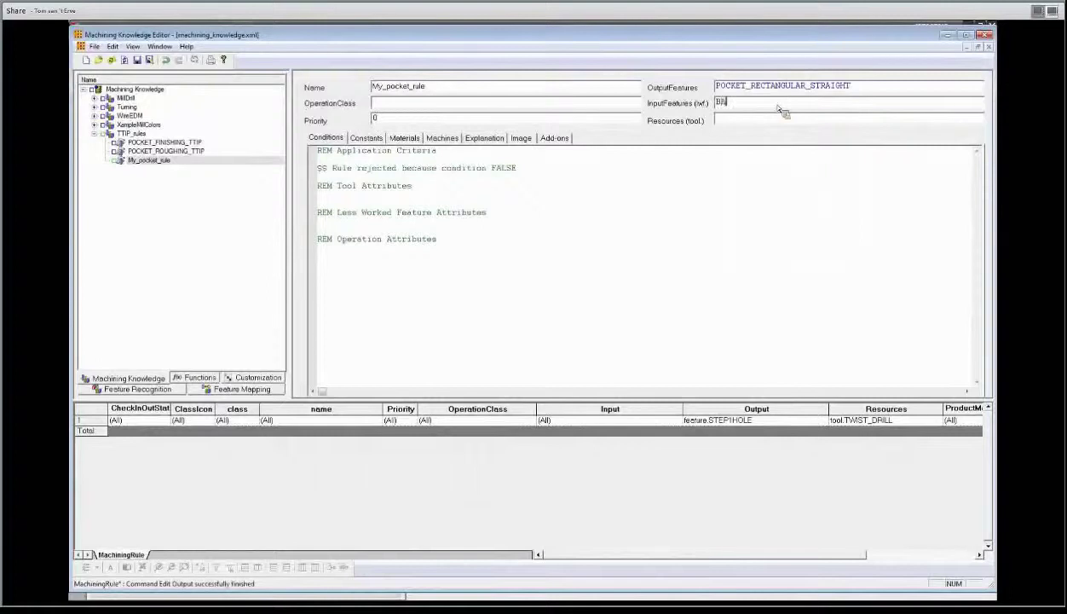
key("BackSpace")
key("BackSpace")
type("BLANK")
Assign the milling tool End Mill (non indexable) as the rule's resource
left_click(748, 121)
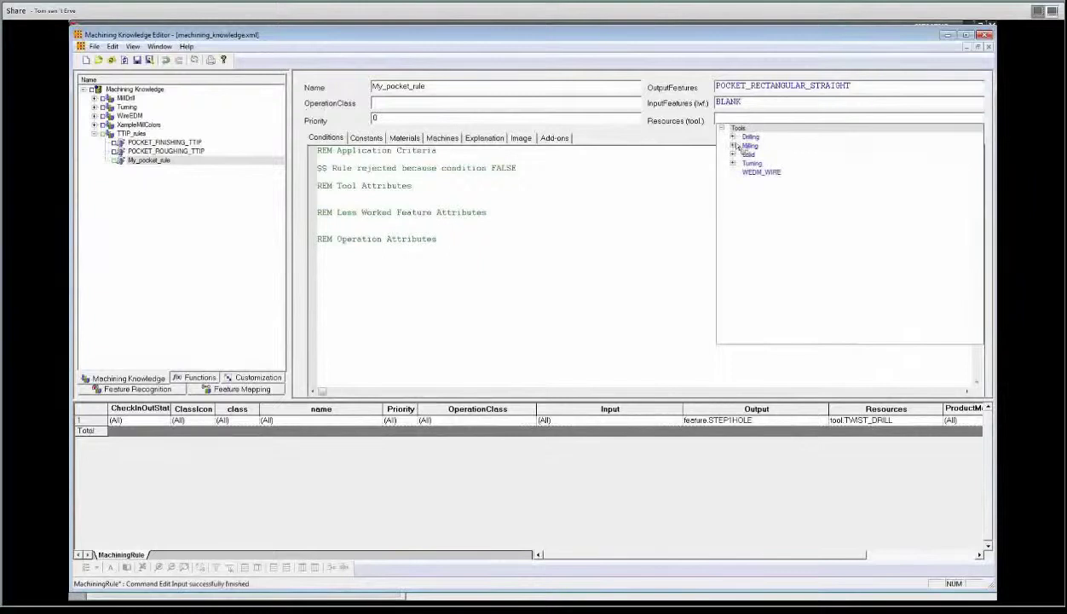
left_click(733, 146)
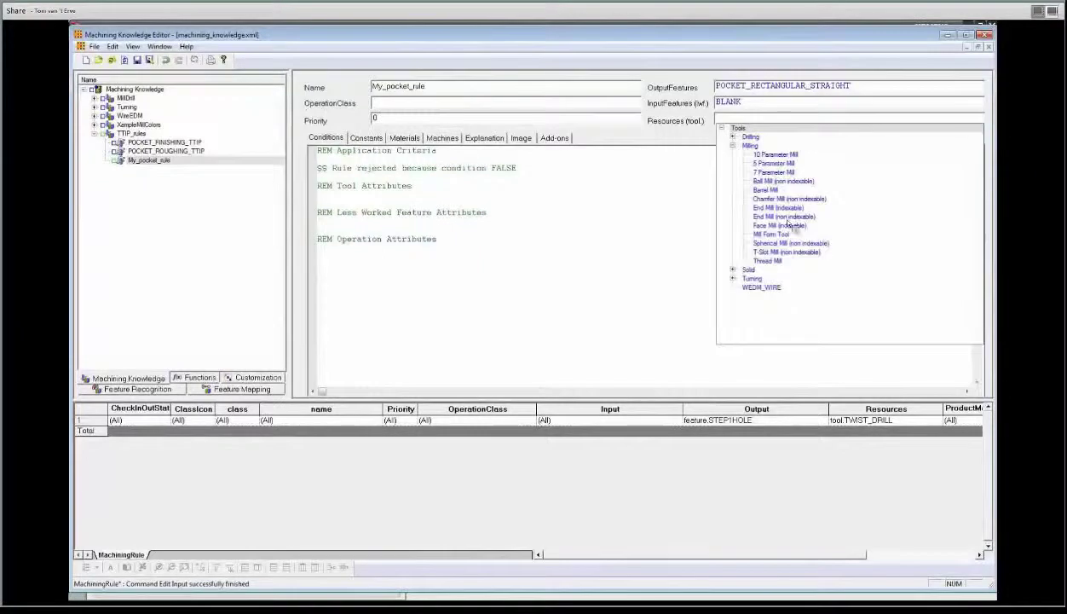
left_click(782, 217)
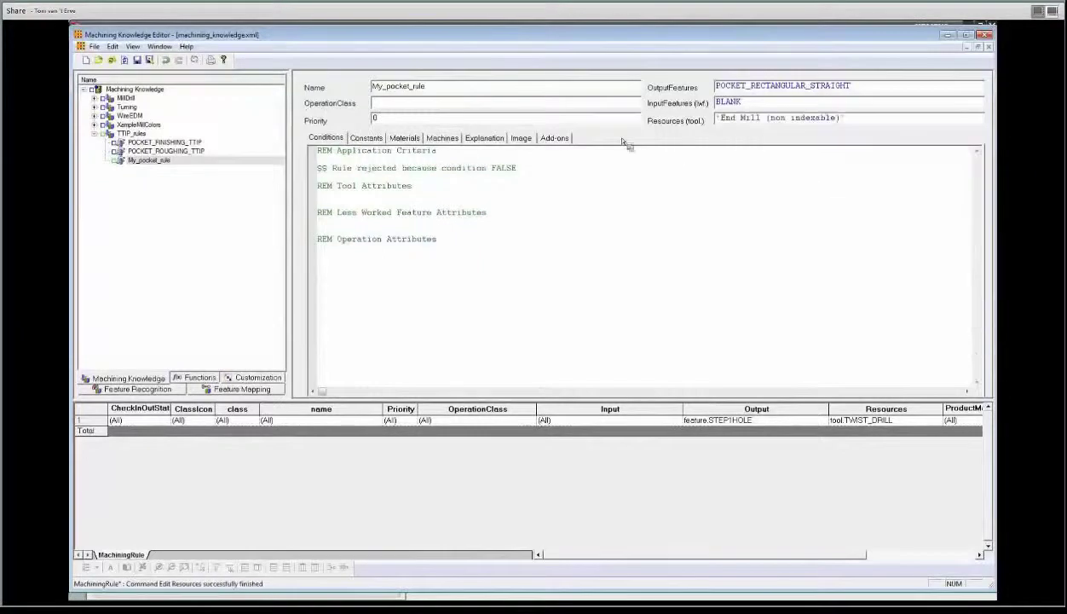
Set the rule's operation class to mill_planar.FLOOR_WALL from the VolumeBased25DMilling operations, comparing it with the other FLOOR_WALL variants
left_click(444, 106)
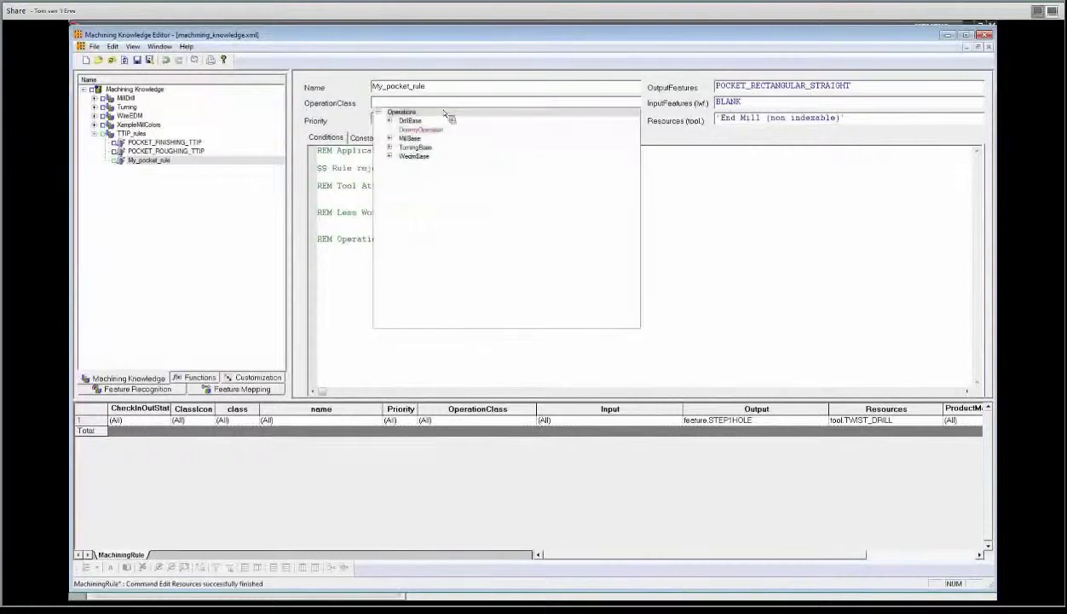
left_click(389, 138)
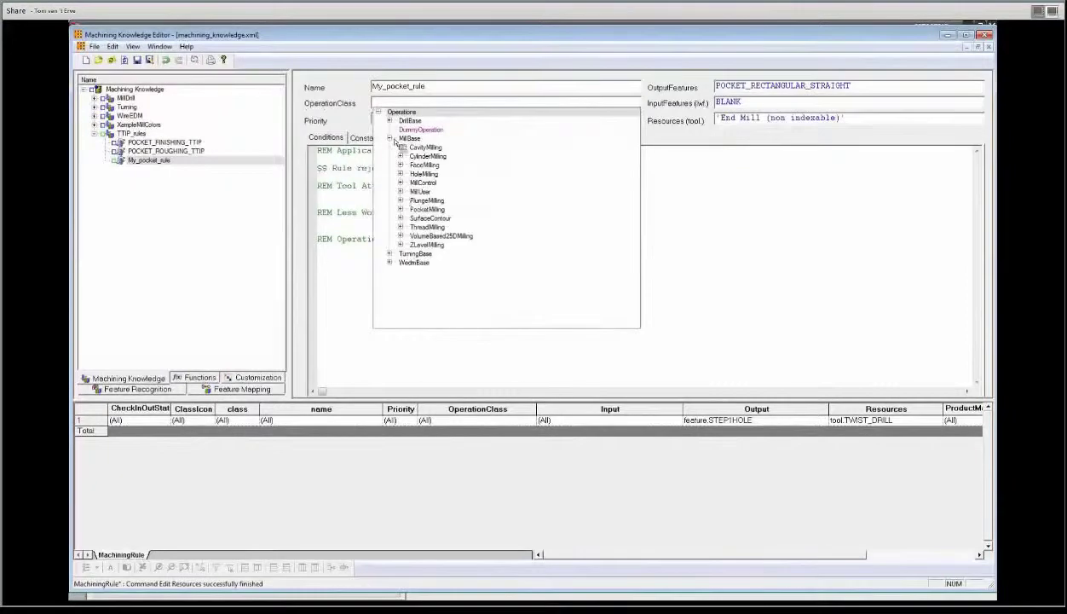
left_click(400, 236)
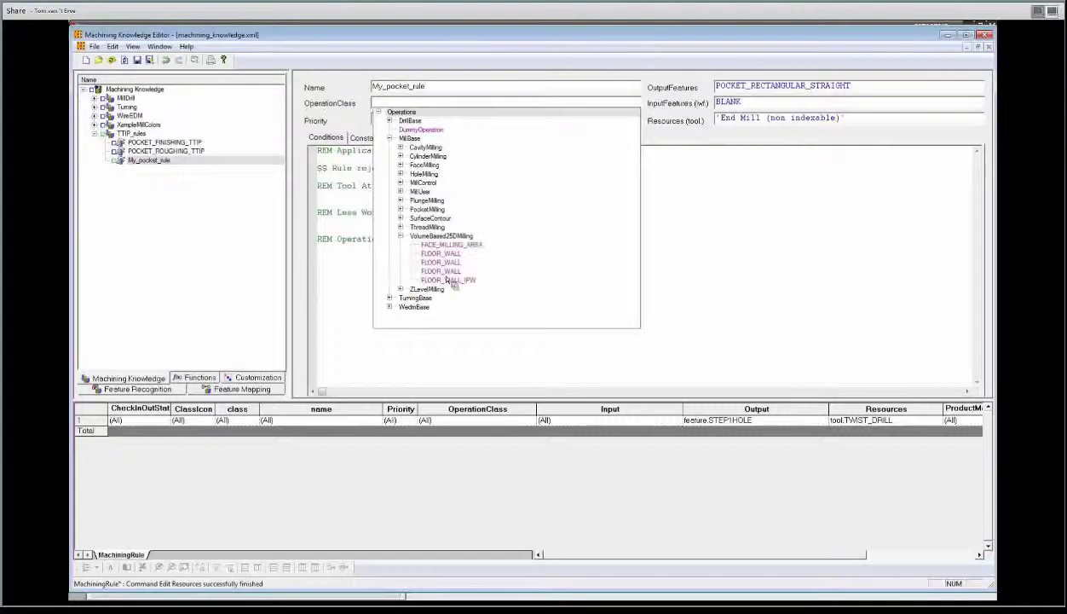
left_click(445, 271)
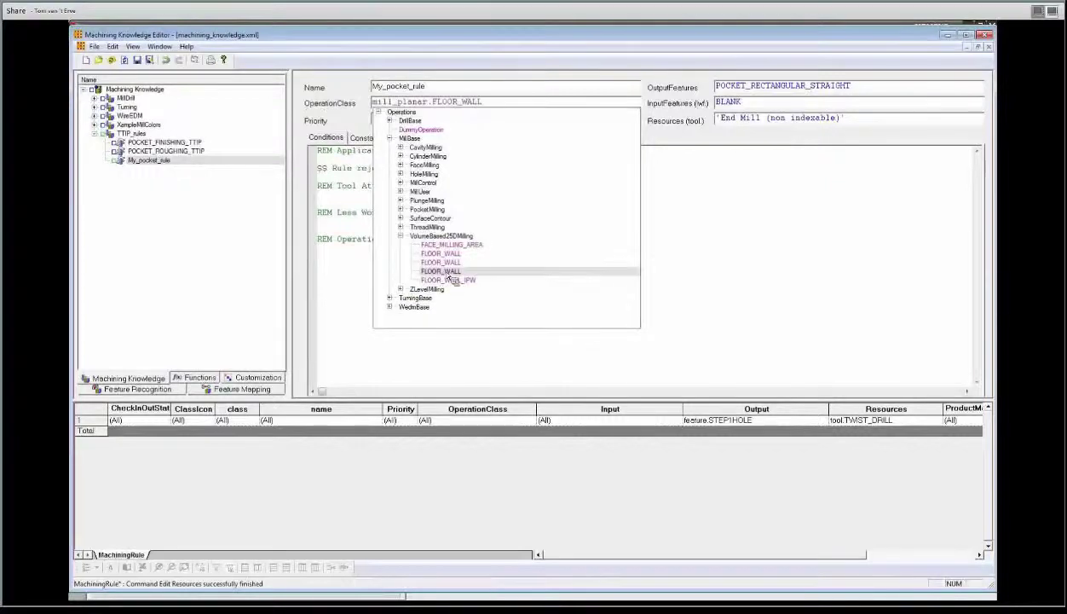
key("Up")
key("Up")
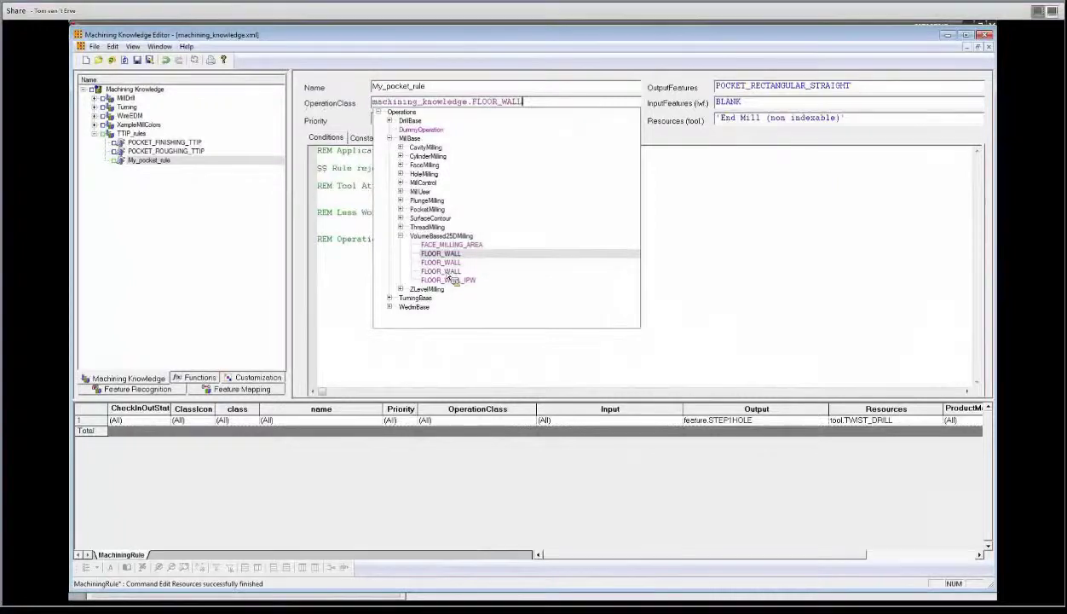
key("Down")
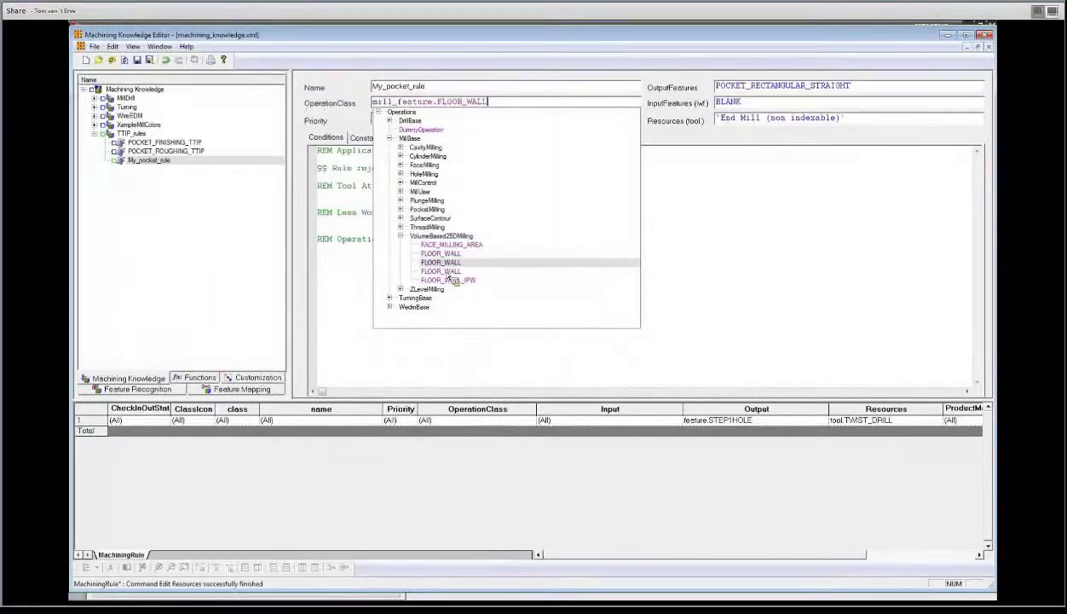
key("Down")
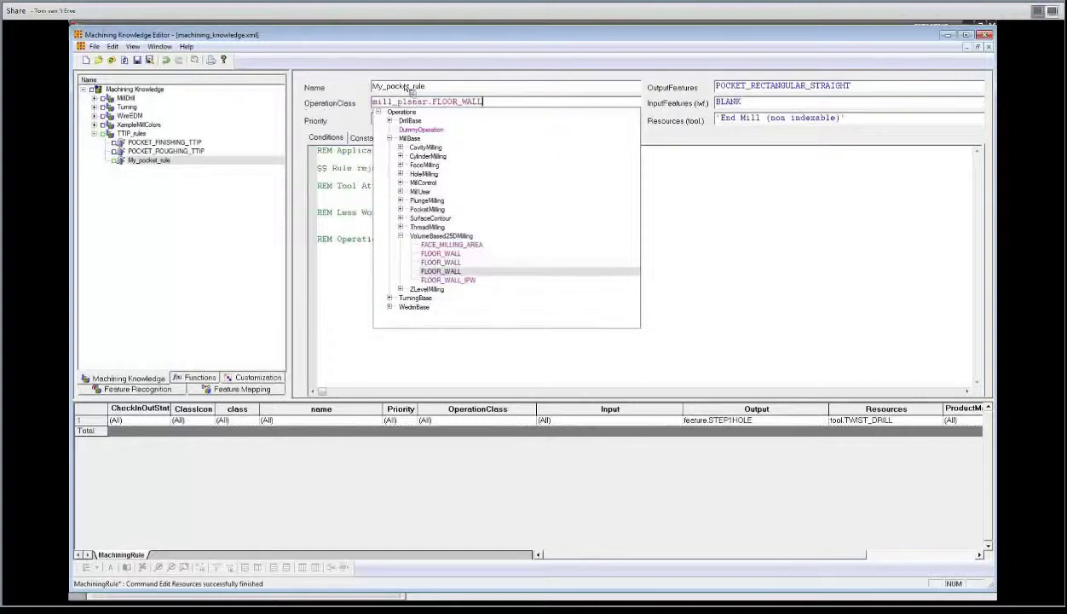
left_click(461, 271)
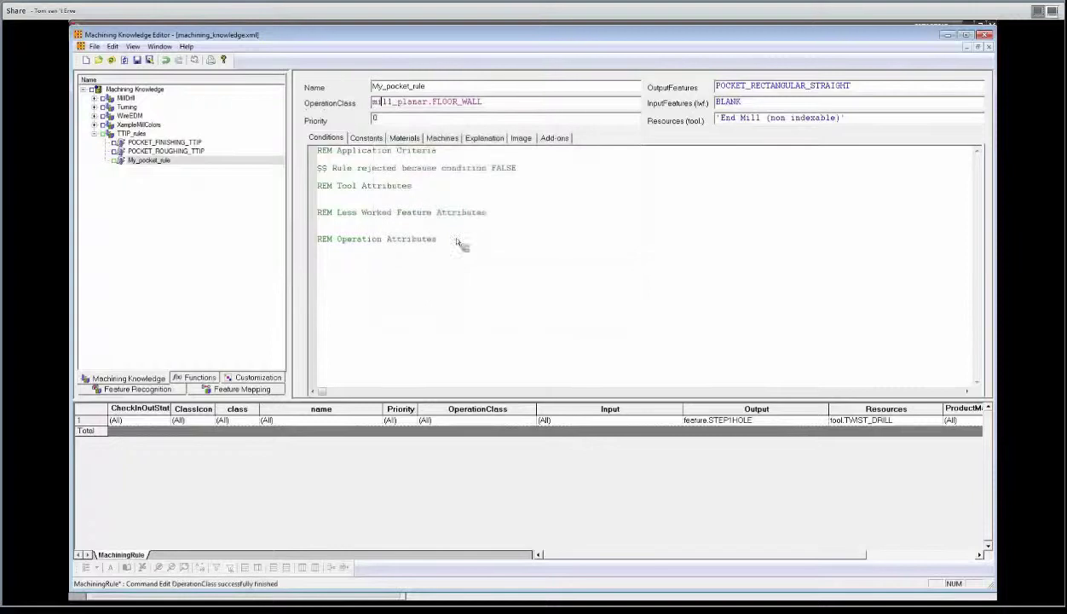
Make room under the Tool Attributes remark and insert the attribute tool.'(D) Diameter' on its own line
left_click(451, 192)
key("Return")
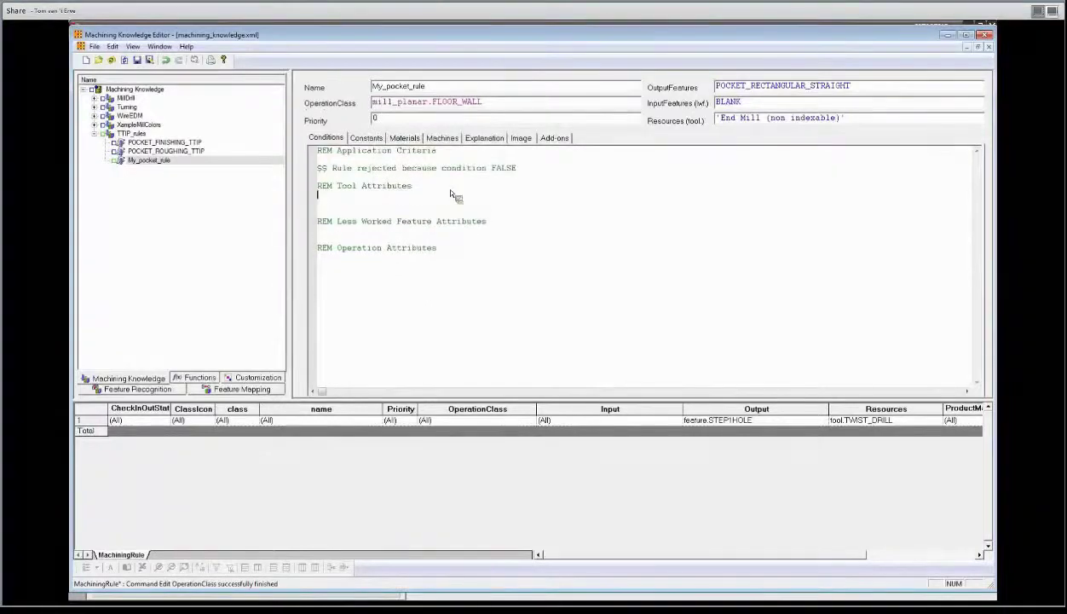
key("Return")
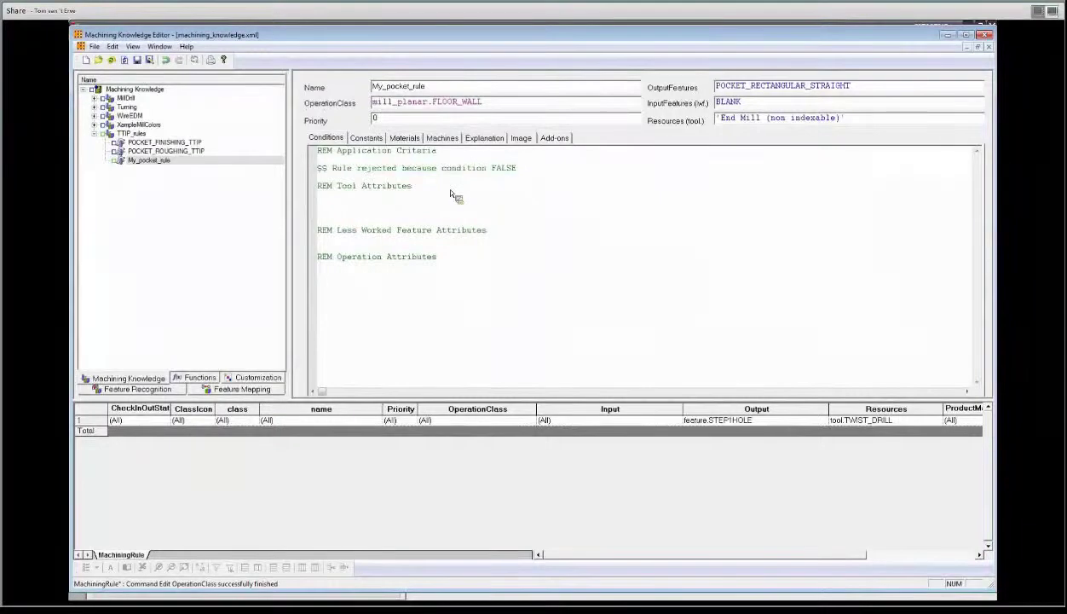
left_click(450, 189)
type("too")
key("BackSpace")
key("BackSpace")
key("BackSpace")
key("Return")
type("t")
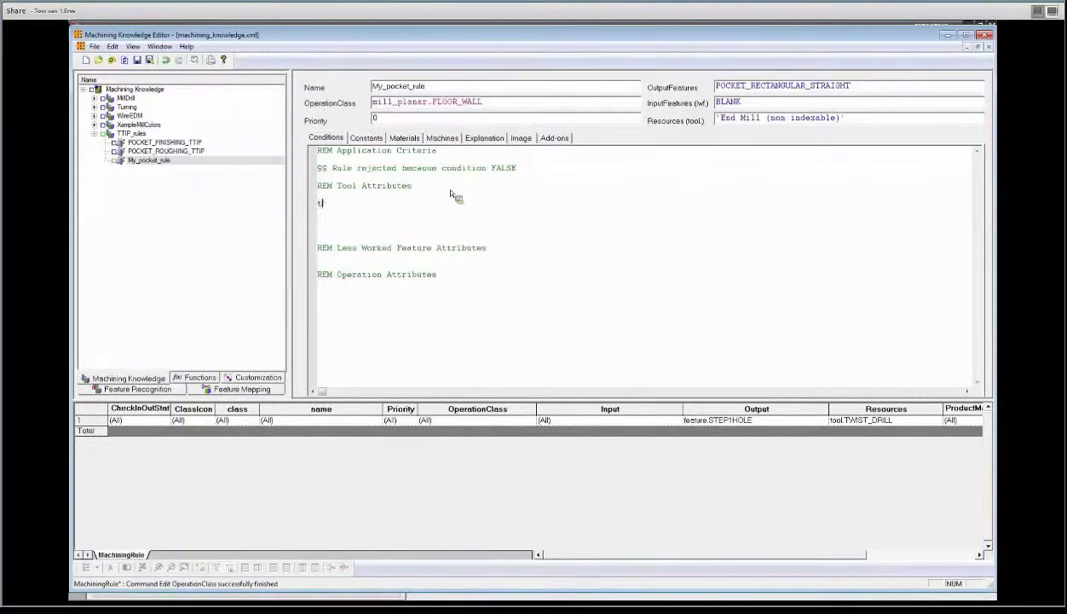
type("ool.'[D] Diameter")
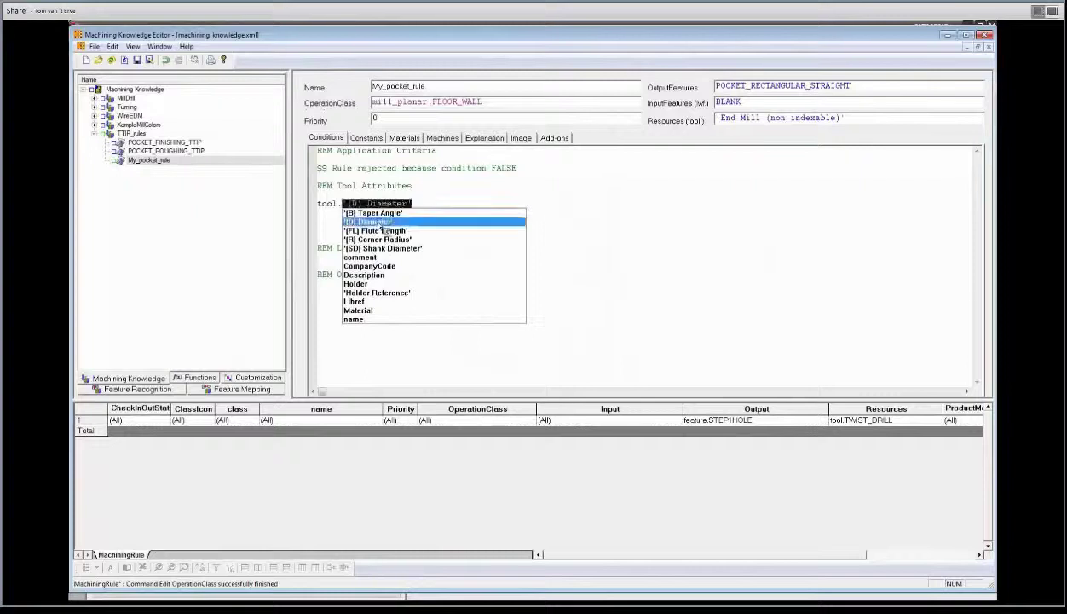
double_click(380, 223)
key("BackSpace")
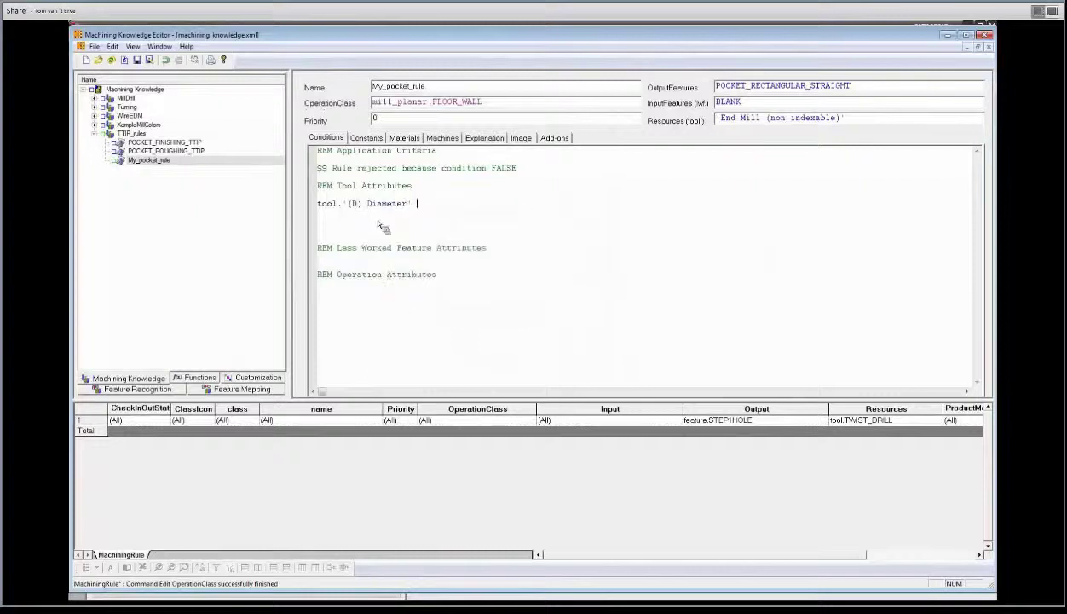
Complete the tool diameter condition with >= 2.0 * mwf.RADIUS
type("' >= 2.")
type("0 * nwf.,")
key("BackSpace")
key("BackSpace")
key("BackSpace")
type("f.r")
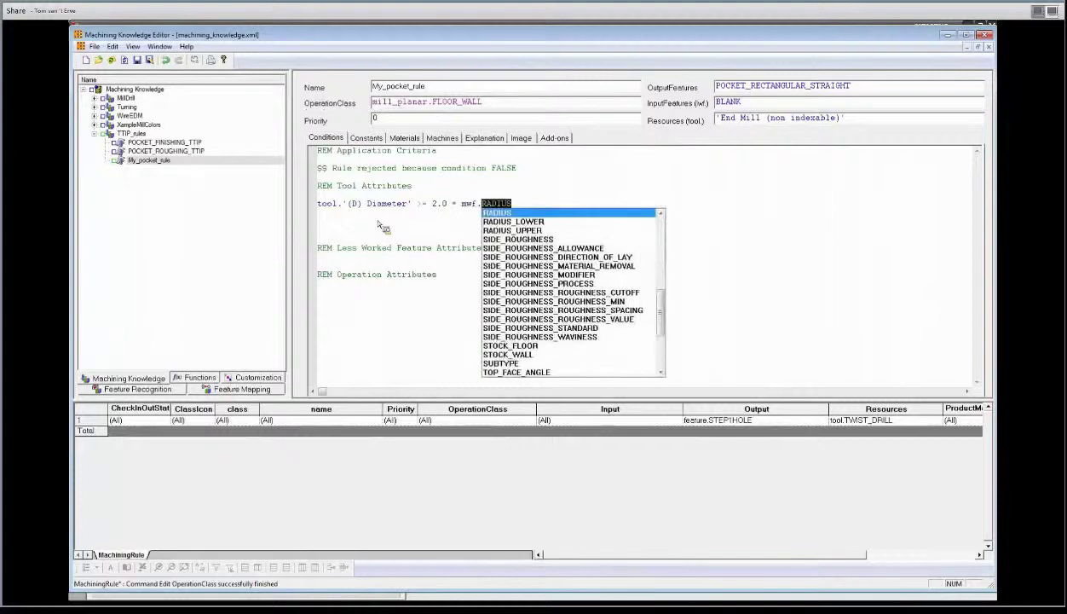
key("Return")
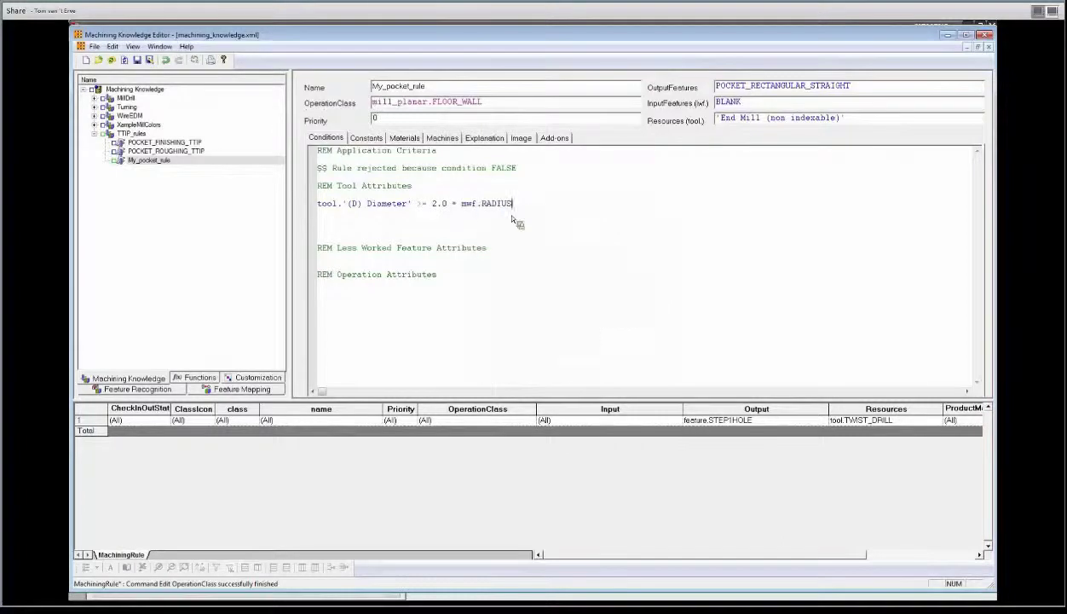
Add a second tool condition requiring tool.'(FL) Flute Length' > mwf.DEPTH
key("Return")
type("tool.")
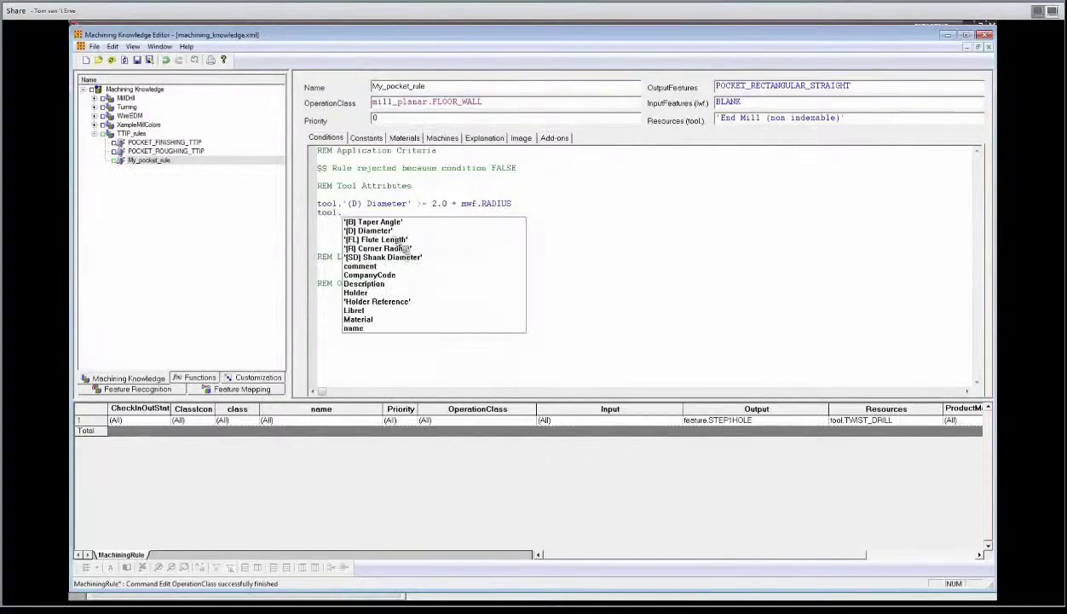
double_click(396, 241)
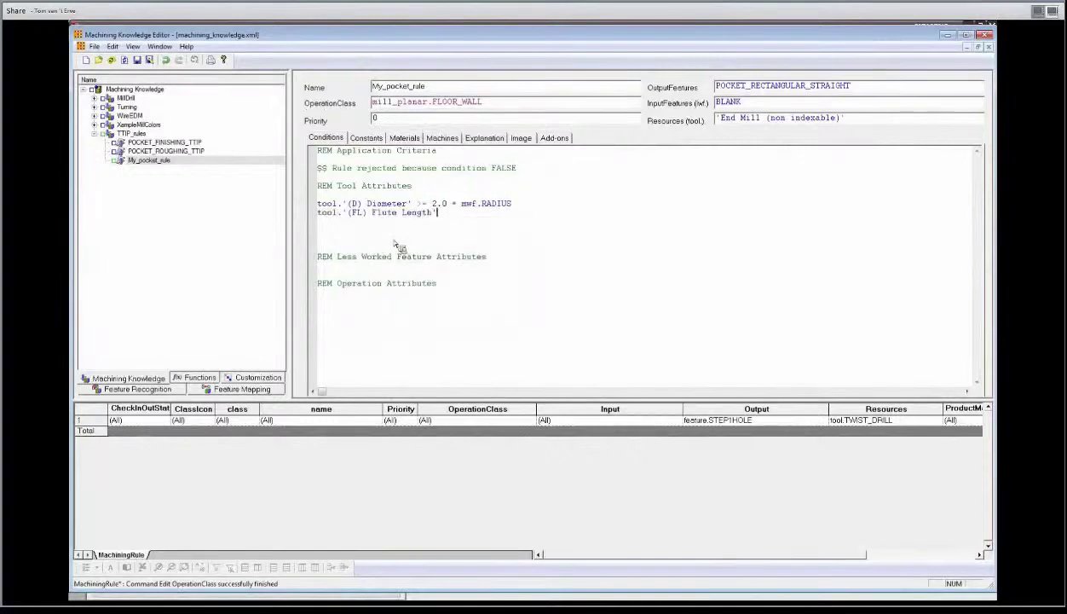
type("= mwf.")
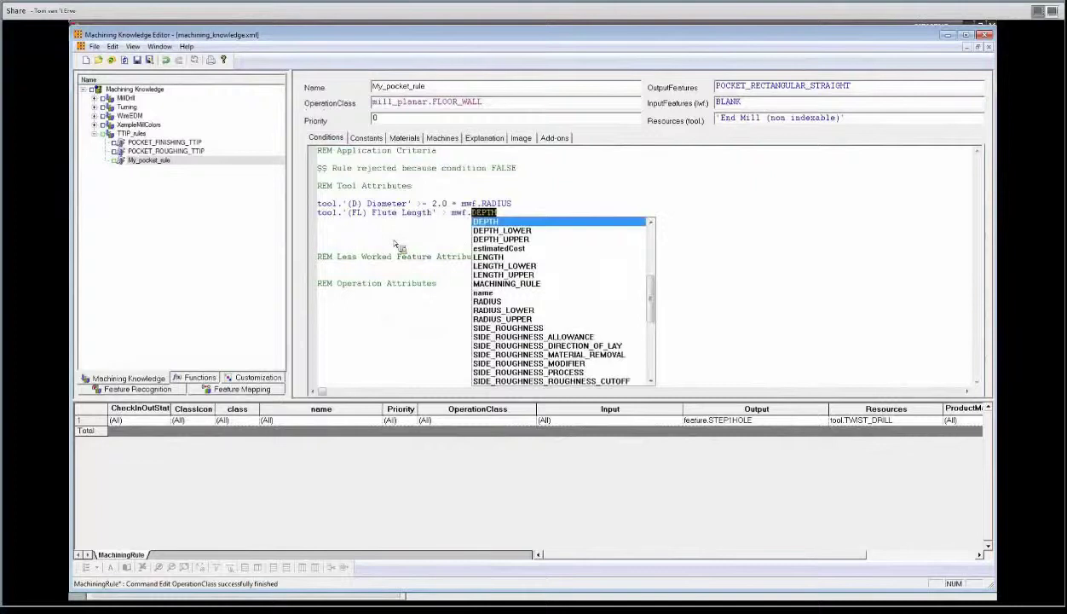
key("Return")
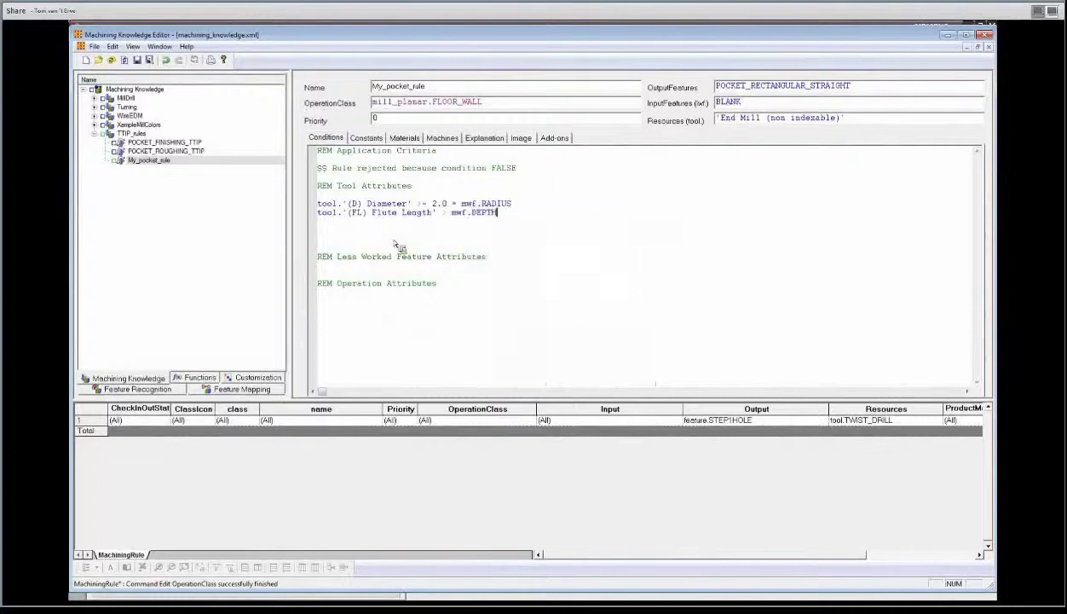
Add a third tool condition requiring tool.'(R) Corner Radius' = mwf.BOTTOM_RADIUS
key("Return")
type("tool.")
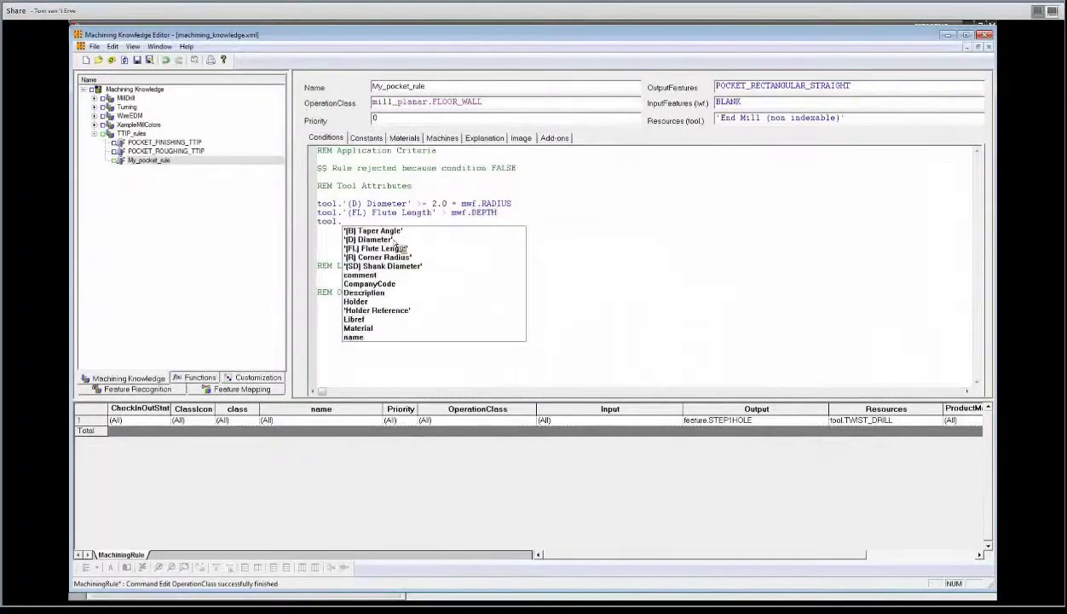
left_click(394, 257)
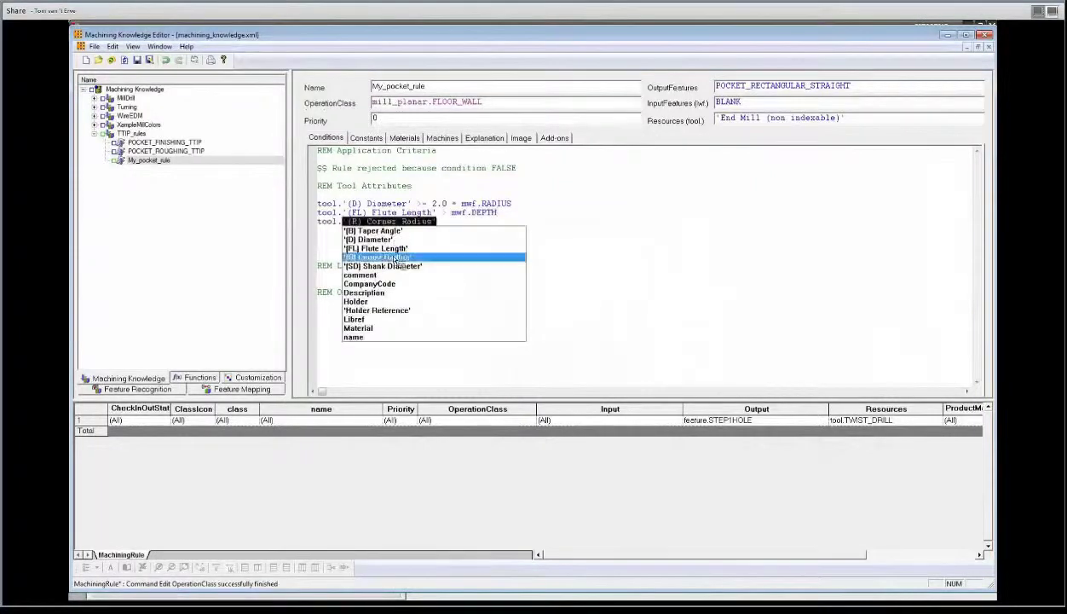
key("Return")
type("= mw")
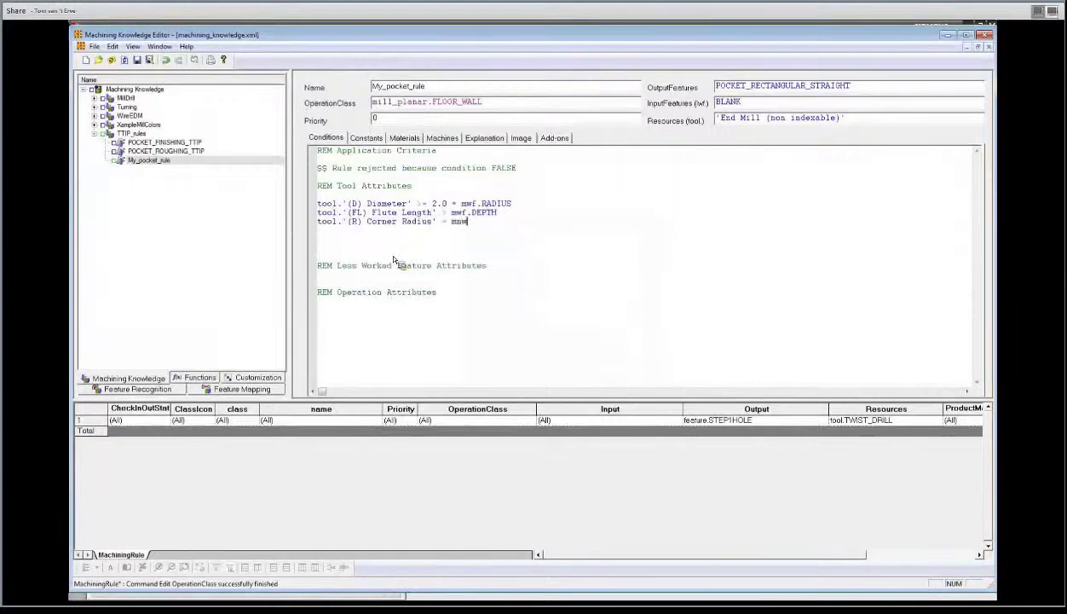
type("f.")
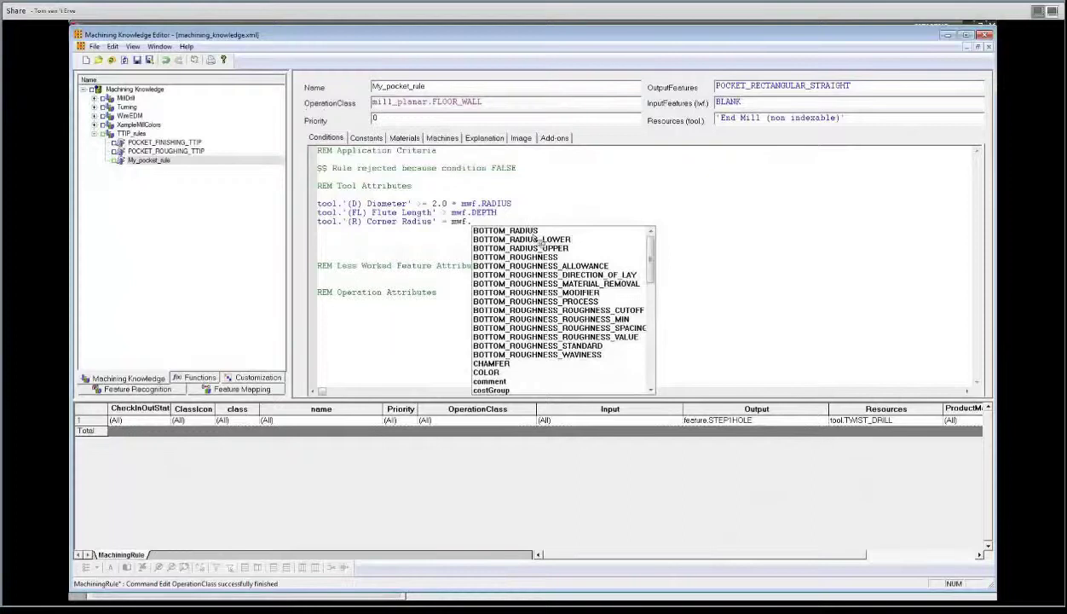
double_click(533, 234)
key("Return")
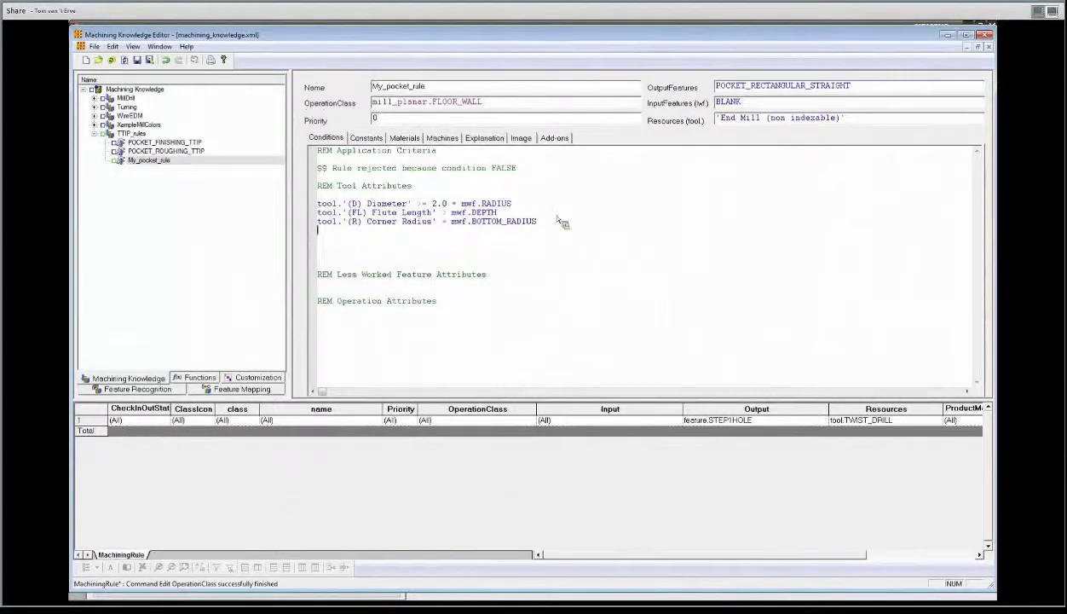
Remove the surplus blank lines below the tool conditions and save the machining knowledge file
key("Delete")
key("Delete")
key("Delete")
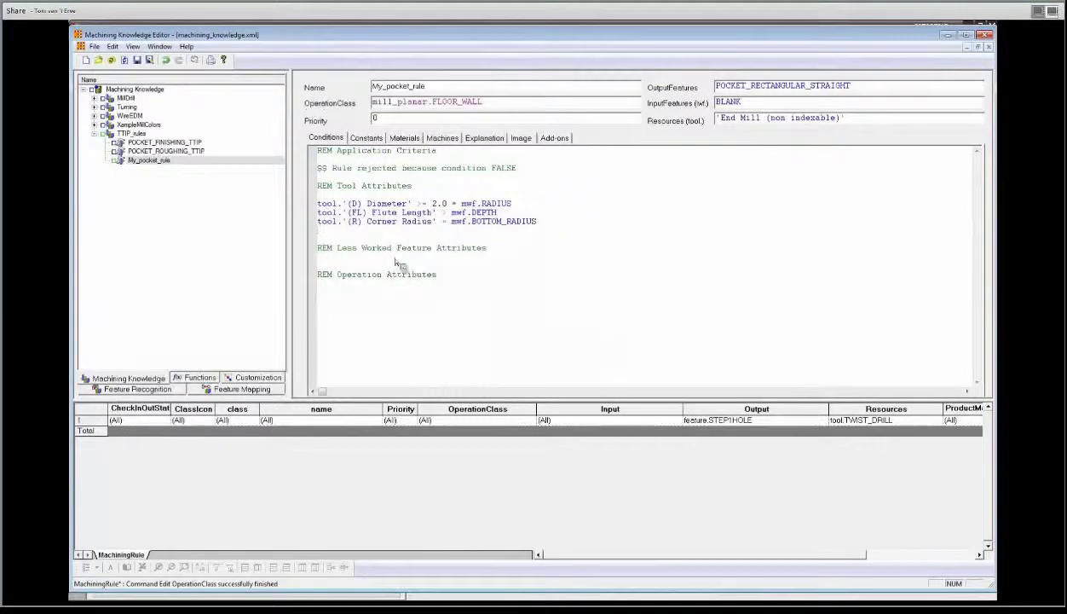
left_click(139, 62)
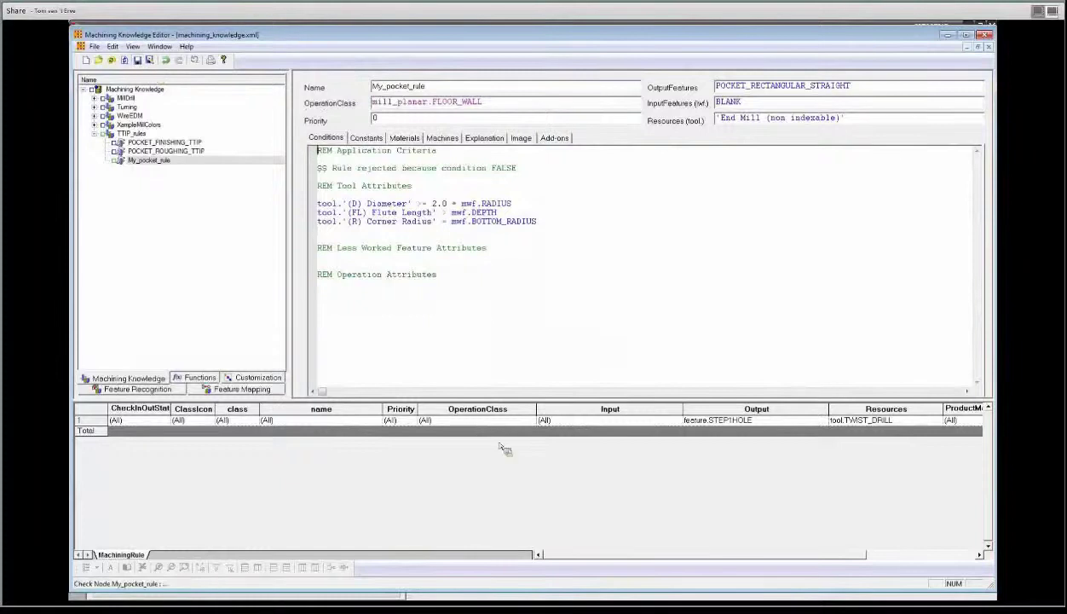
left_click(563, 339)
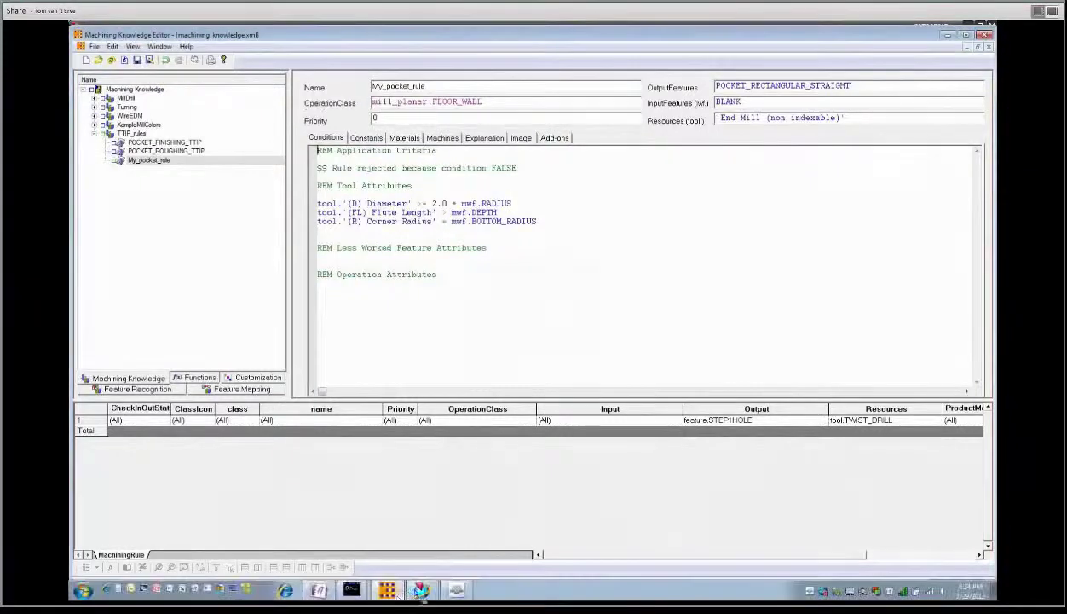
Switch to NX and create a rule-based feature process for POCKET_RECTANGULAR_STRAIGHT_1, using only the TTIP_rules library instead of MillDrill
left_click(387, 590)
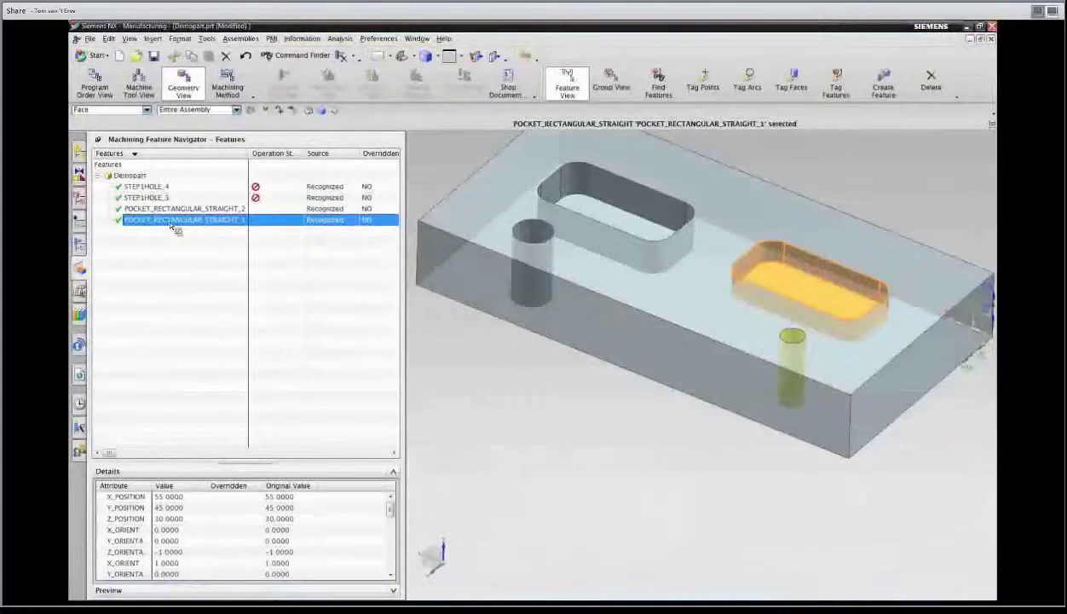
right_click(173, 230)
left_click(223, 254)
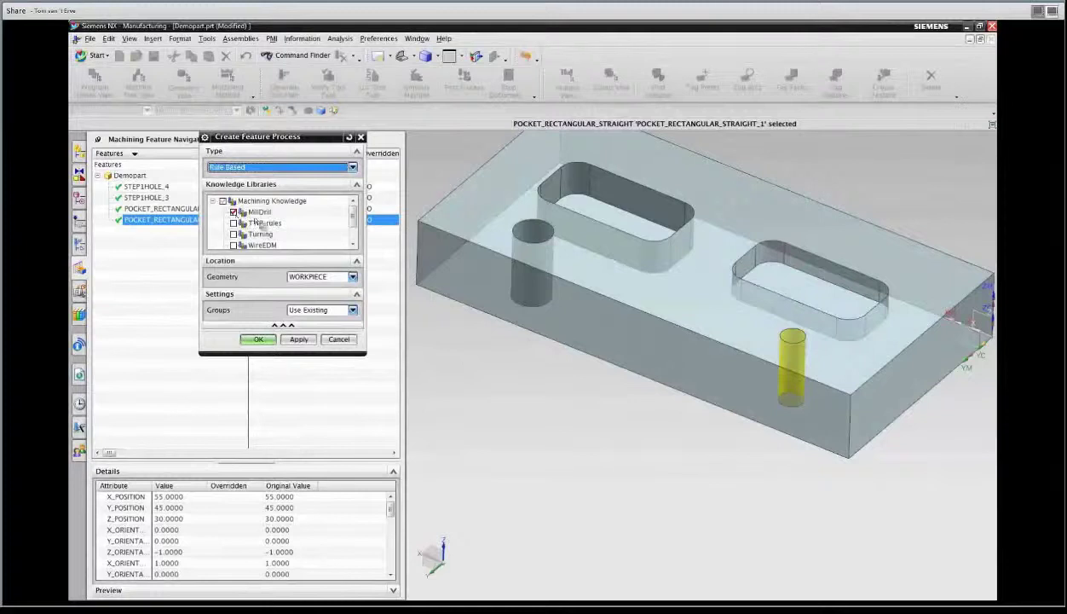
left_click(259, 211)
left_click(233, 222)
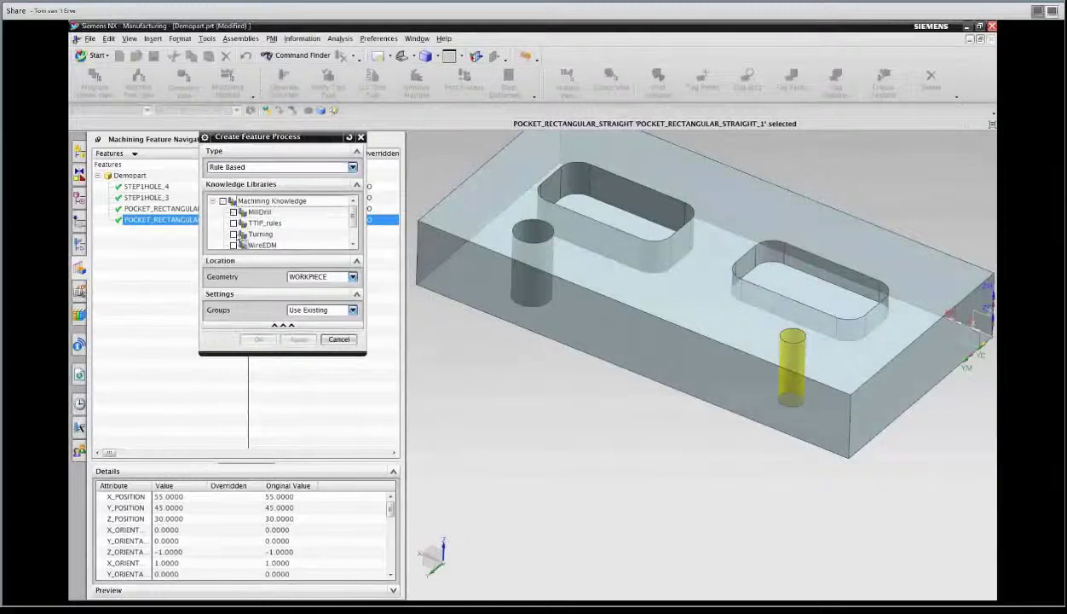
left_click(260, 340)
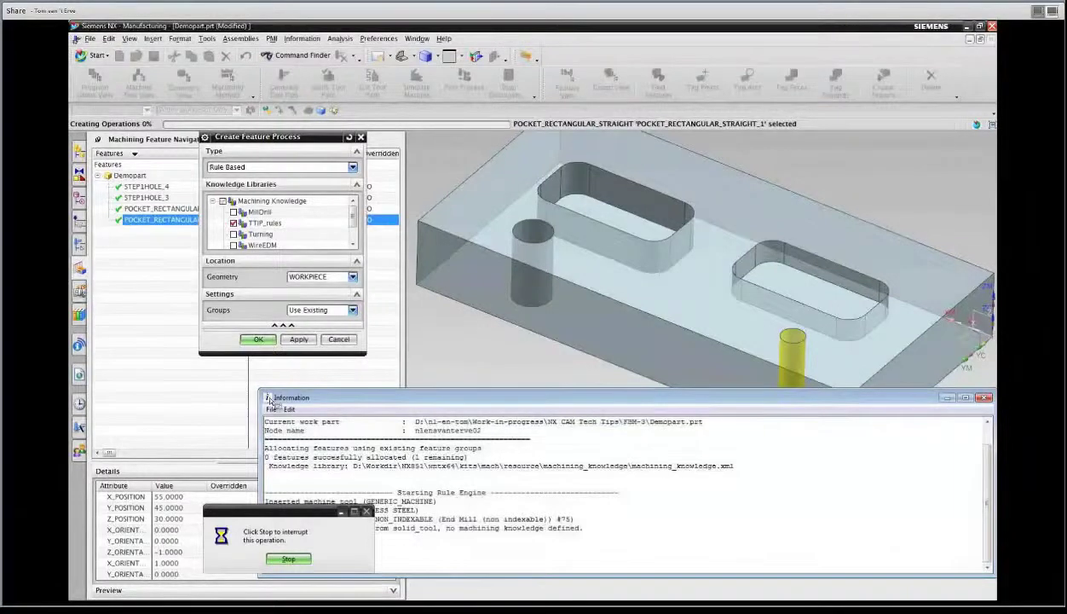
Examine the POCKET_RECTANGULAR_STRAIGHT geometry group and its MY_POCKET_RULE operation in the Operation Navigator
left_click(79, 245)
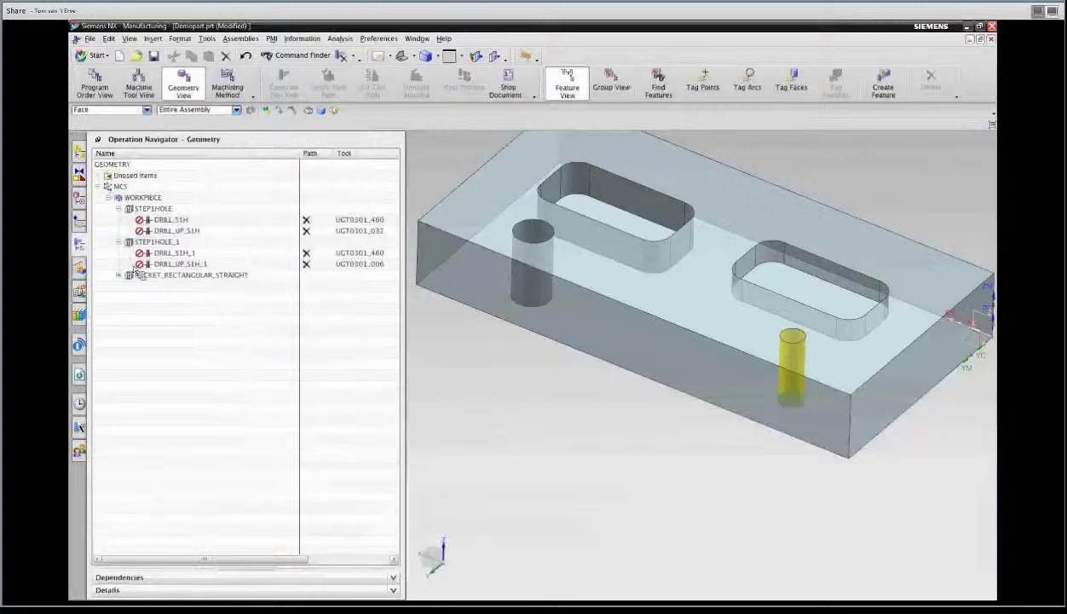
left_click(192, 275)
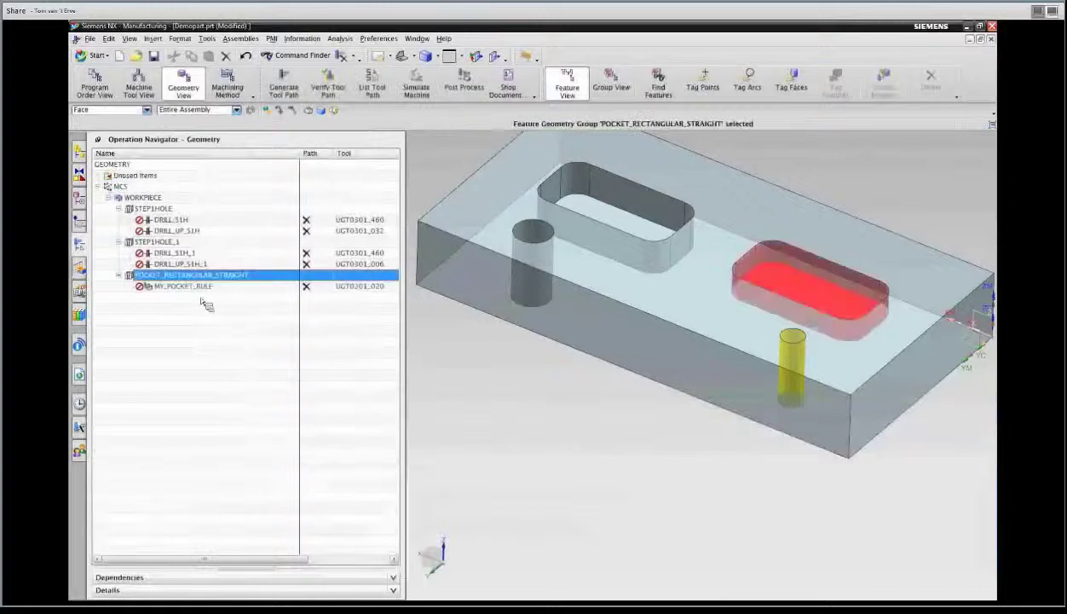
left_click(182, 285)
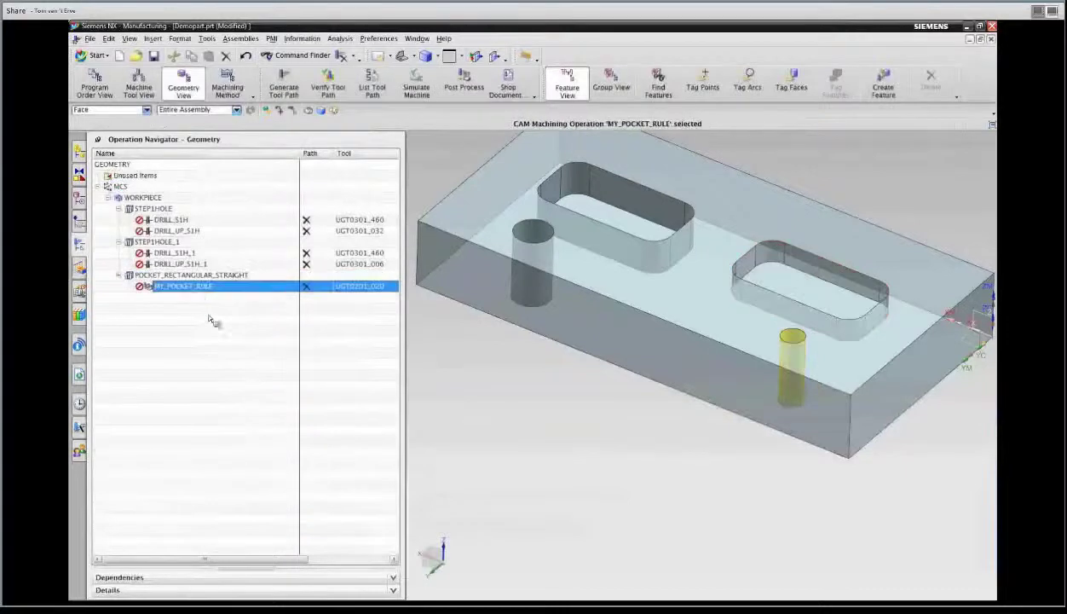
left_click(195, 265)
left_click(194, 275)
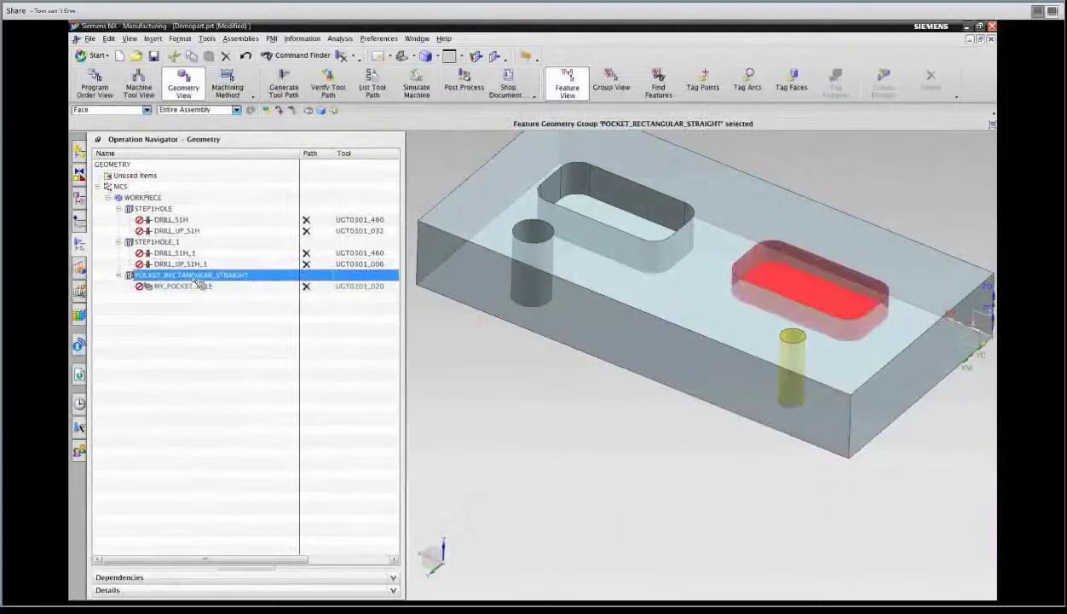
Inspect the dimensions of the tool assigned to the MY_POCKET_RULE operation, leaving the tool and operation unmodified
double_click(200, 286)
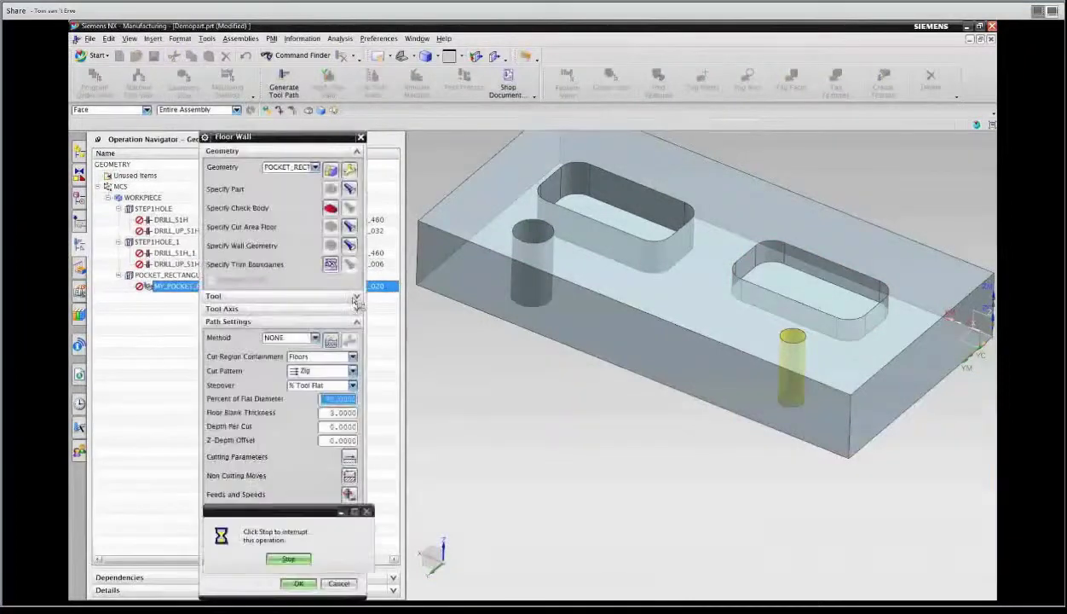
left_click(356, 297)
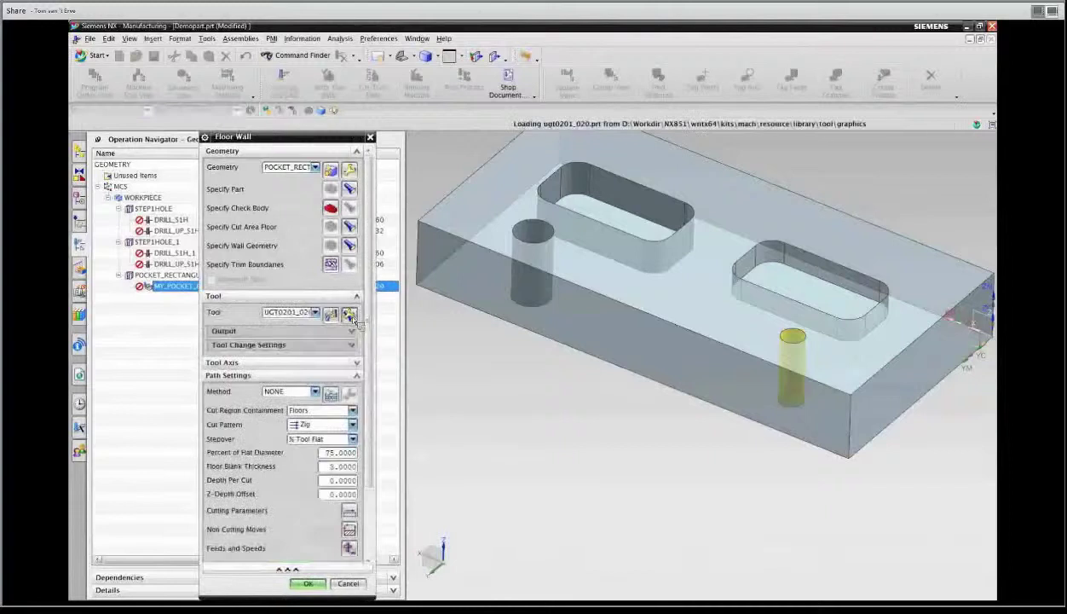
left_click(351, 314)
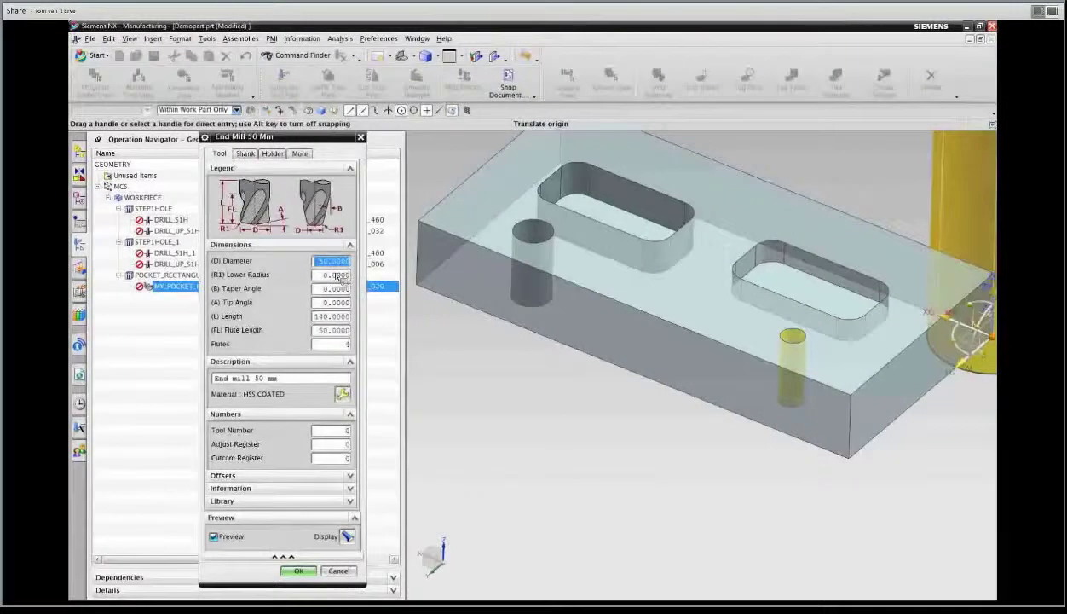
left_click(343, 571)
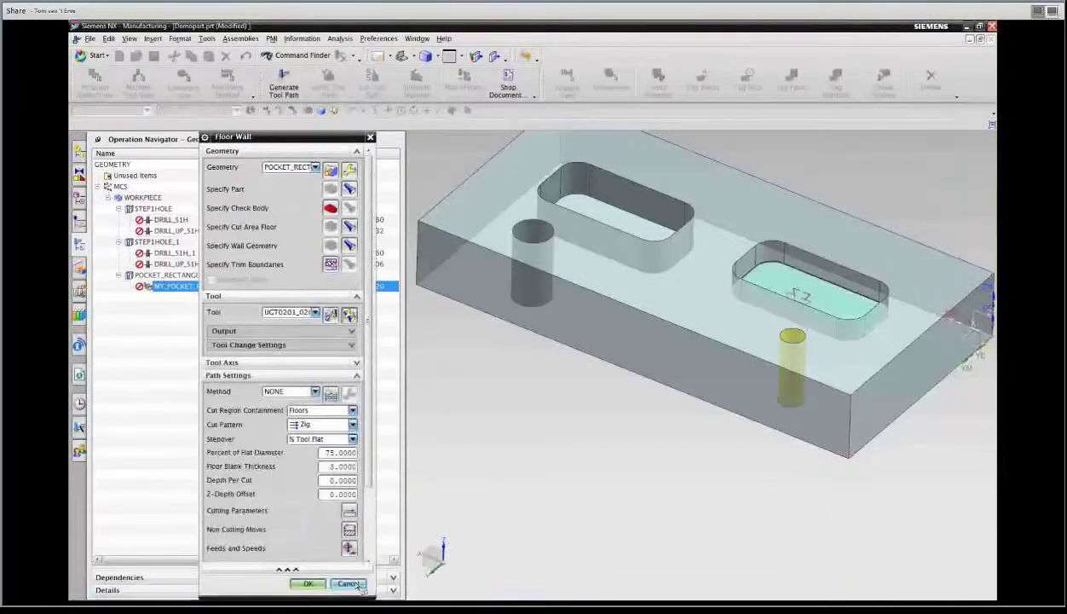
left_click(340, 574)
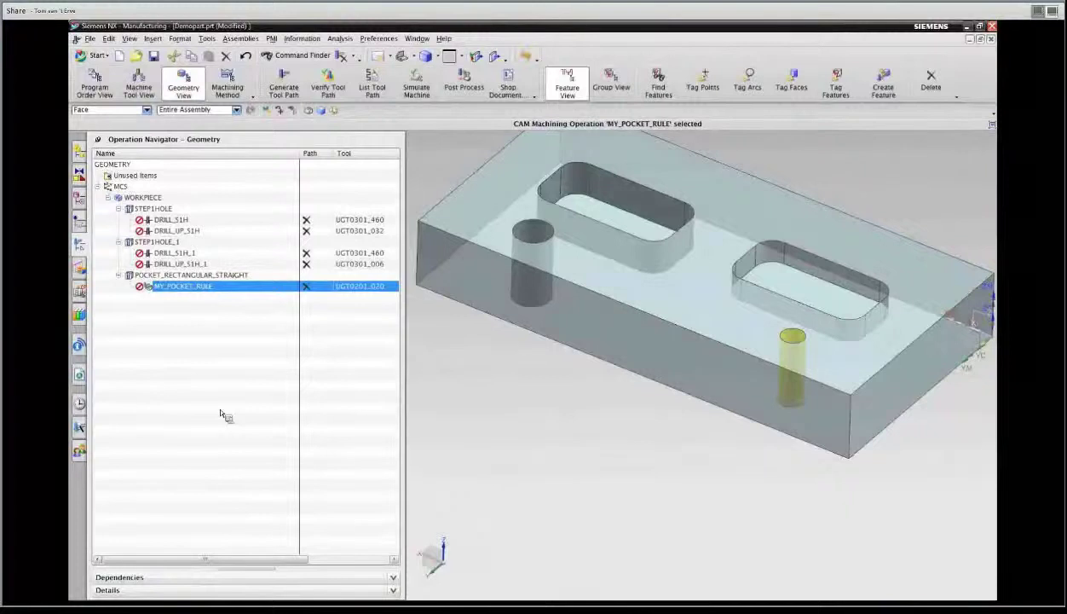
Switch back to Machining Knowledge Editor and change the tool diameter condition's operator to <=, adding a blank line under the Less Worked Feature Attributes remark
mouse_move(564, 602)
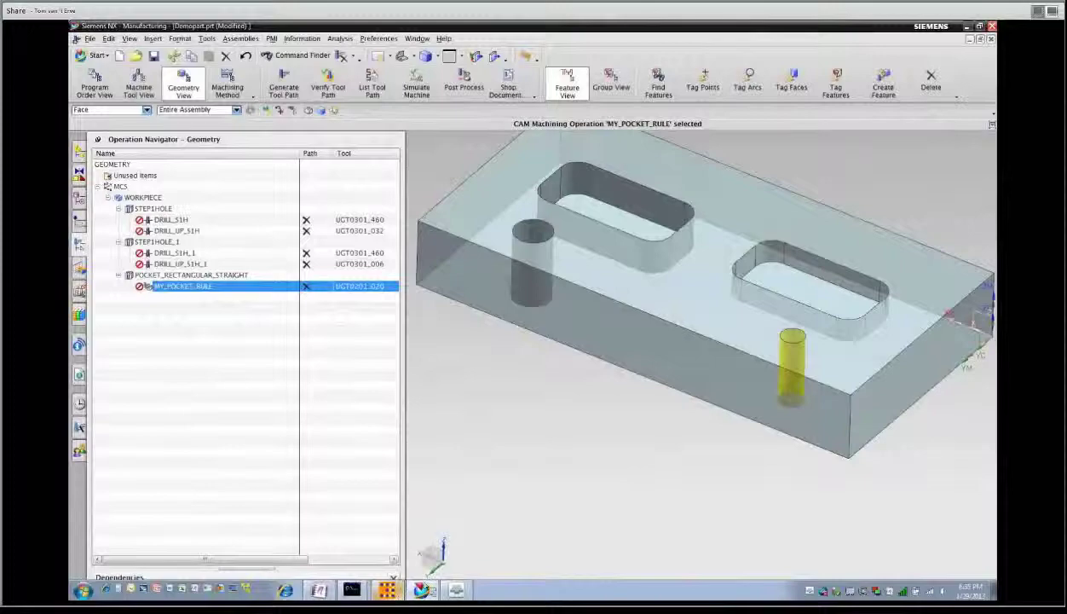
left_click(388, 590)
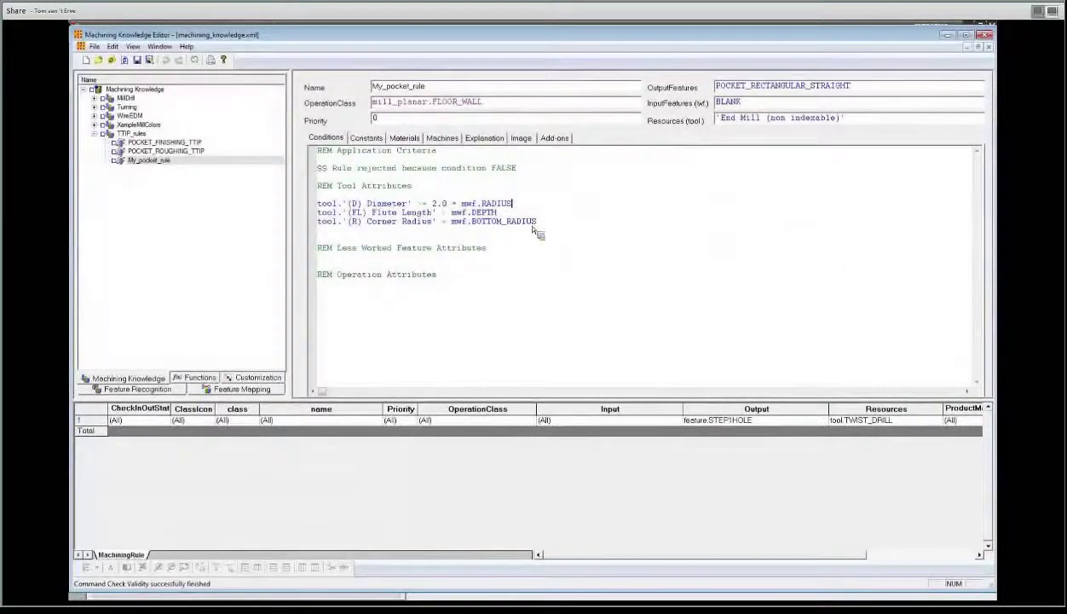
key("Return")
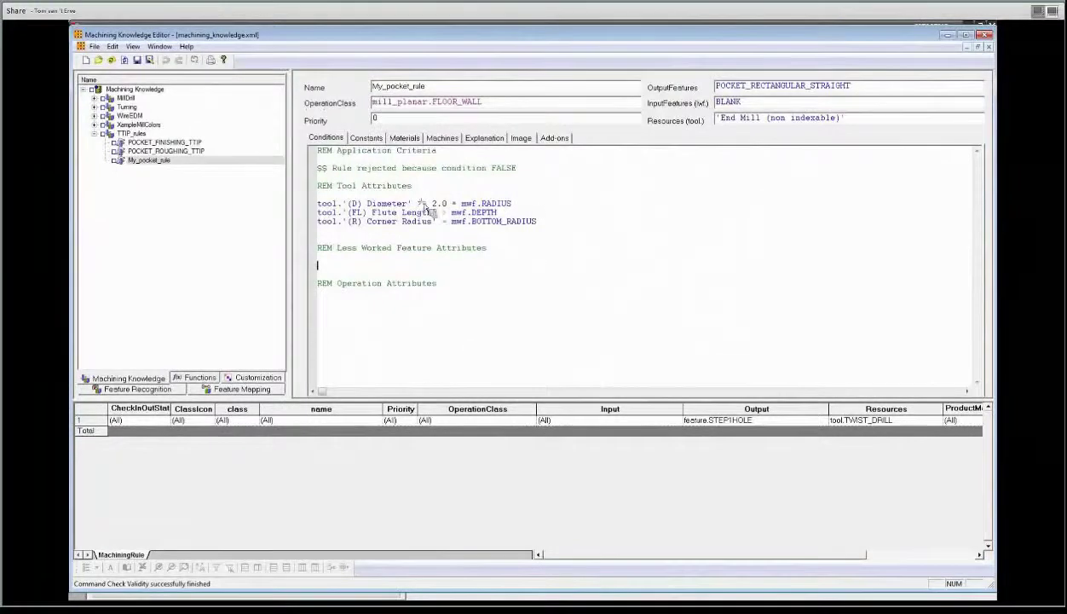
left_click(418, 204)
key("BackSpace")
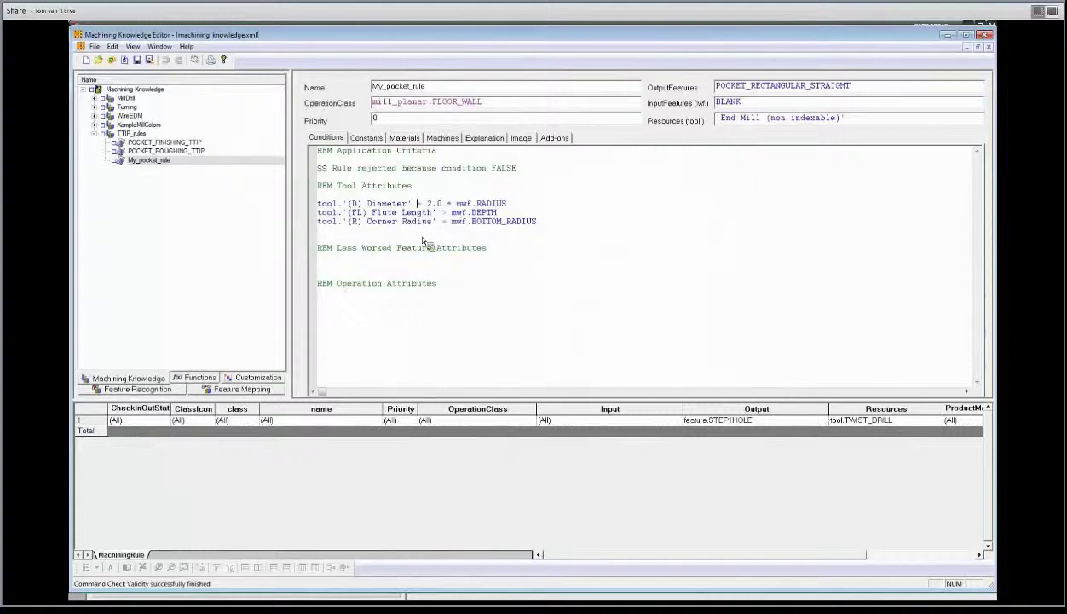
type("<")
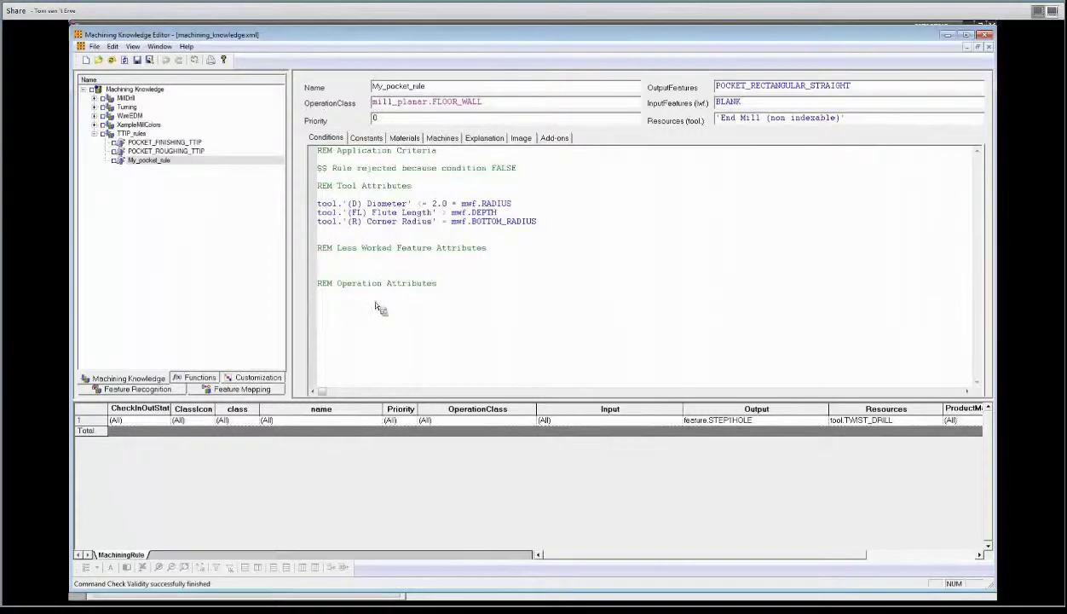
Start an oper. line under the Operation Attributes remark and check the path settings of the MY_POCKET_RULE operation in NX
type("oper.")
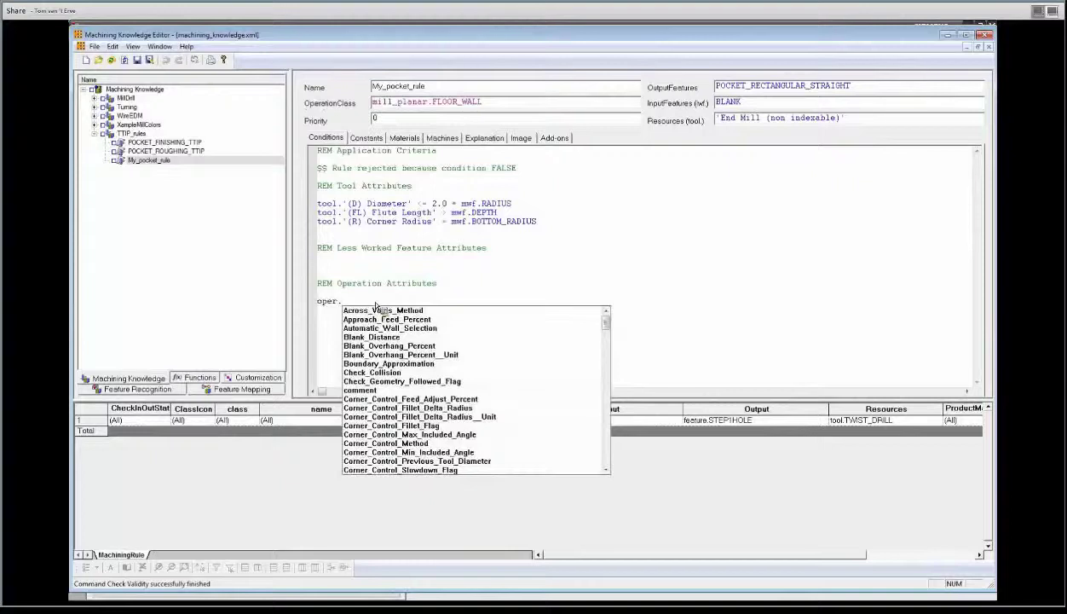
mouse_move(390, 596)
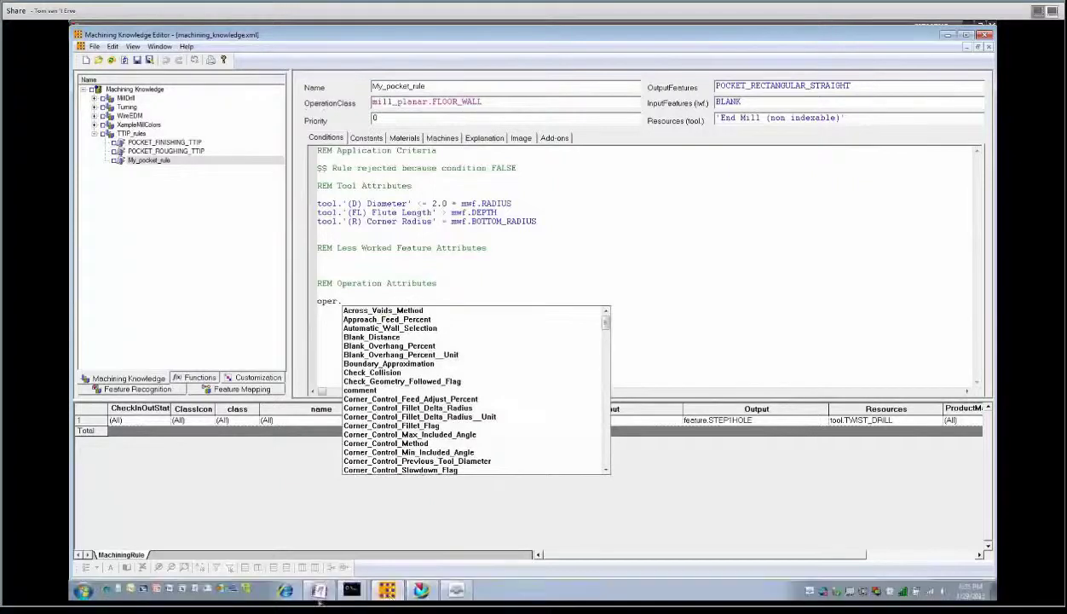
left_click(422, 591)
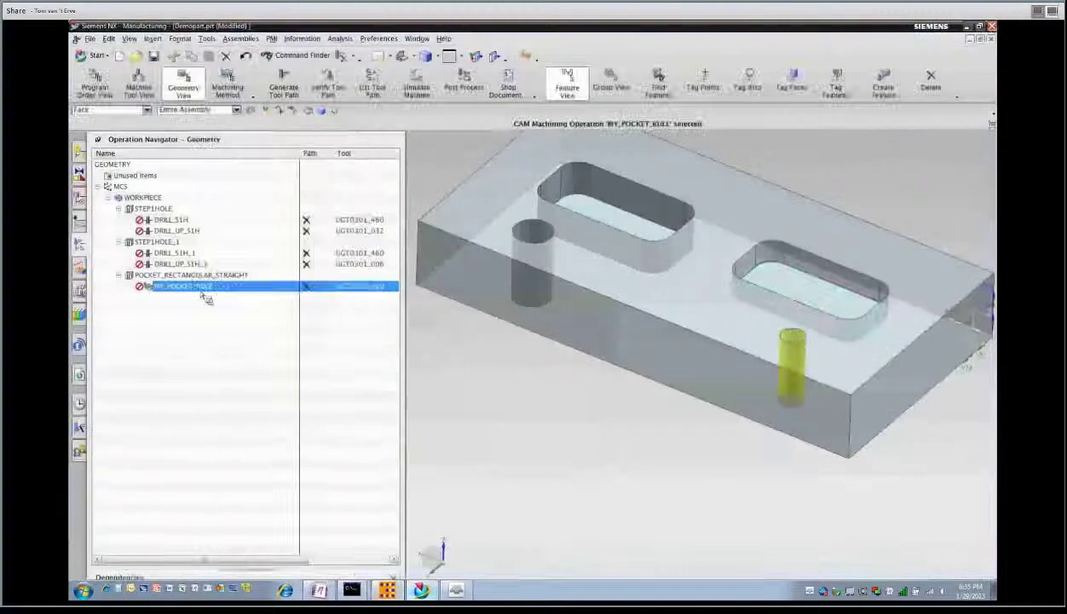
double_click(202, 289)
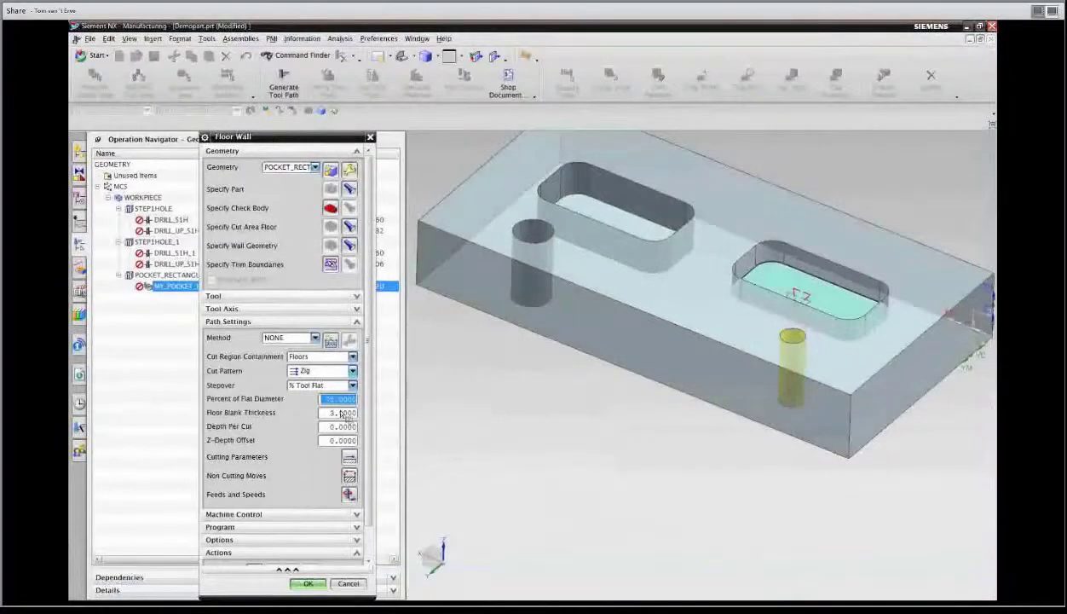
left_click(348, 583)
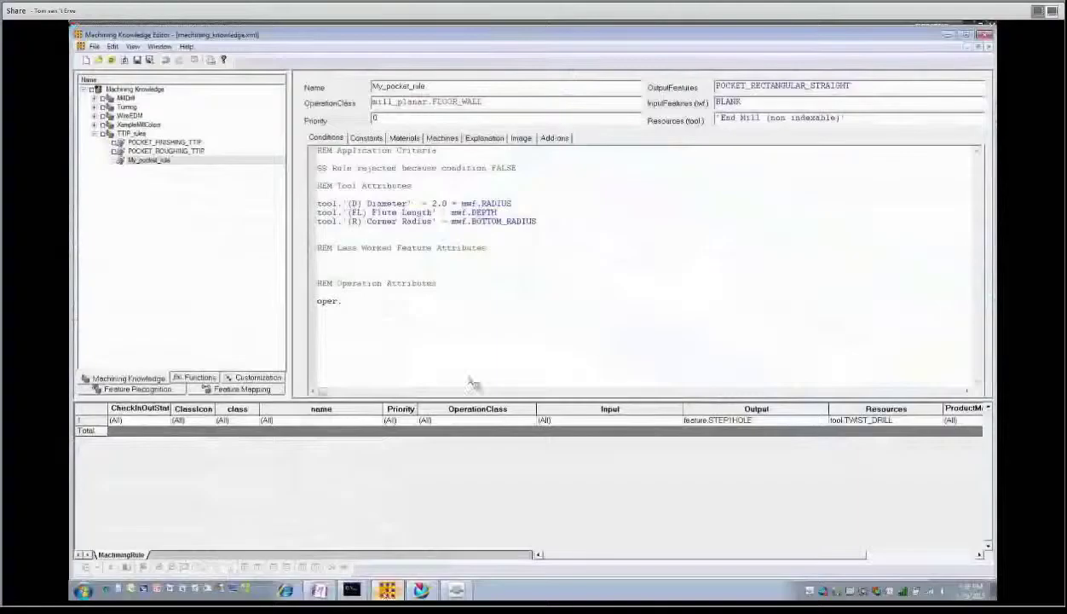
Return to Machining Knowledge Editor and complete the operation attribute line as oper.Region_Cut_Method="Follow_Part"
double_click(388, 302)
left_click(389, 306)
key("BackSpace")
type(".r")
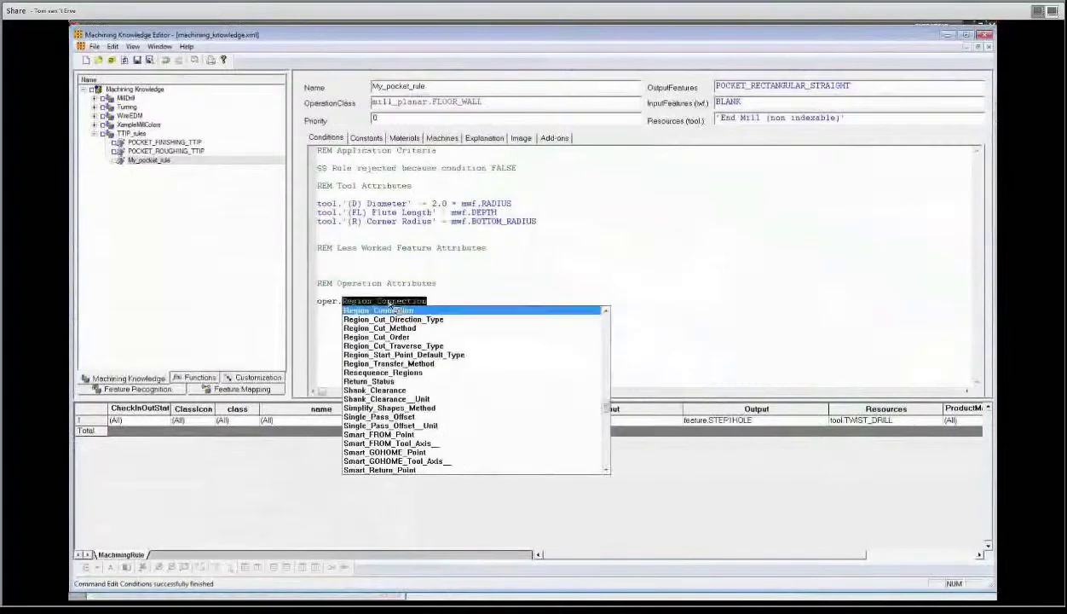
key("Down")
key("Down")
key("Return")
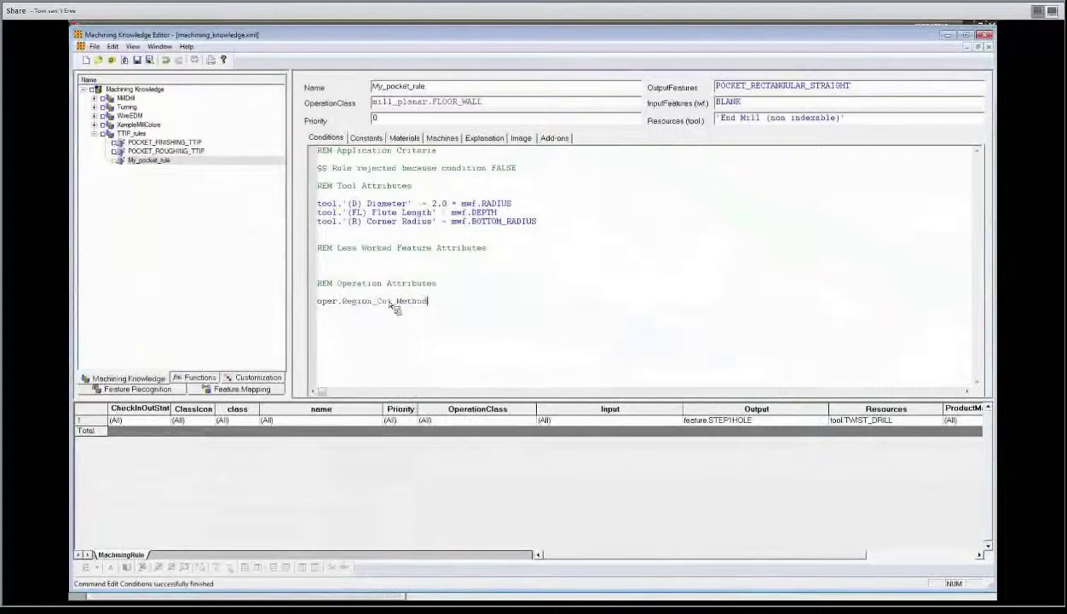
type("=")
key("Down")
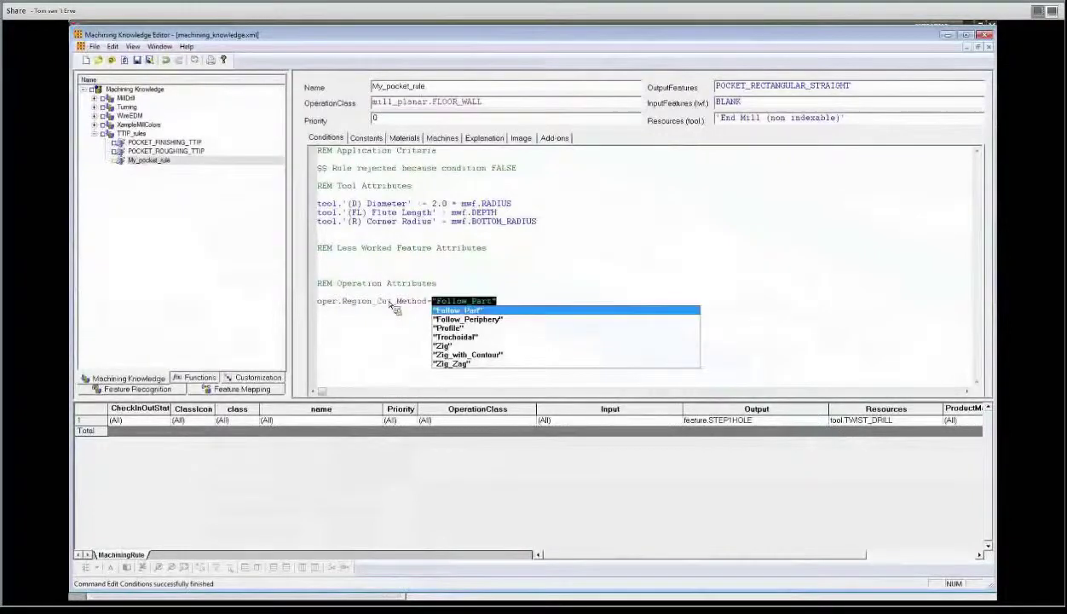
key("Return")
Add the line oper.Blank_Distance = mwf.DEPTH below the Region_Cut_Method line under the Operation Attributes remark
key("Return")
type("op")
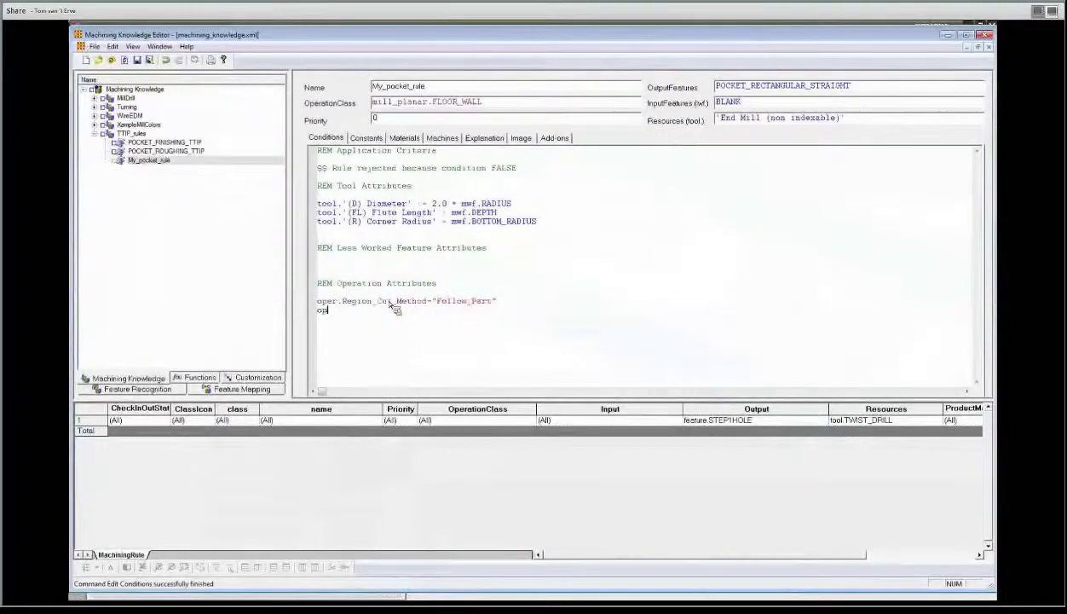
type("er.Blank_Distance")
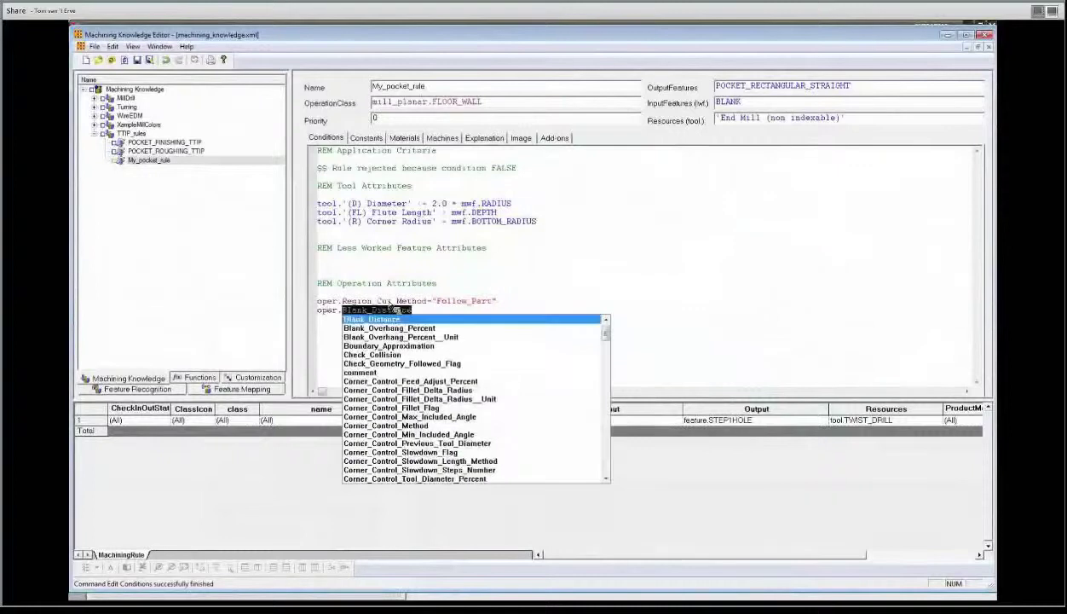
key("Return")
type("= mwf.")
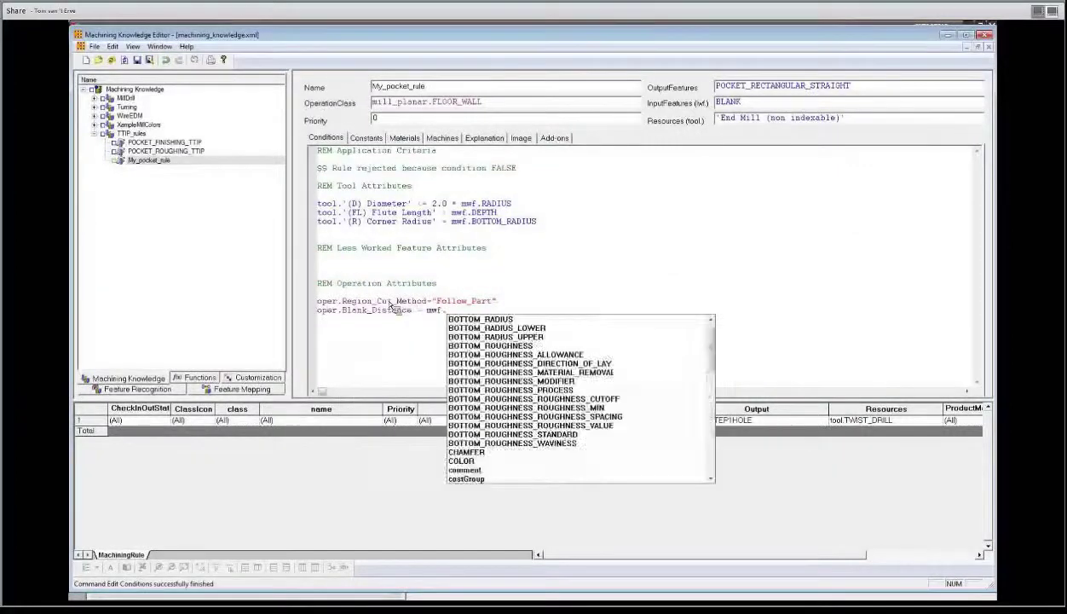
type("DEPTH")
key("Return")
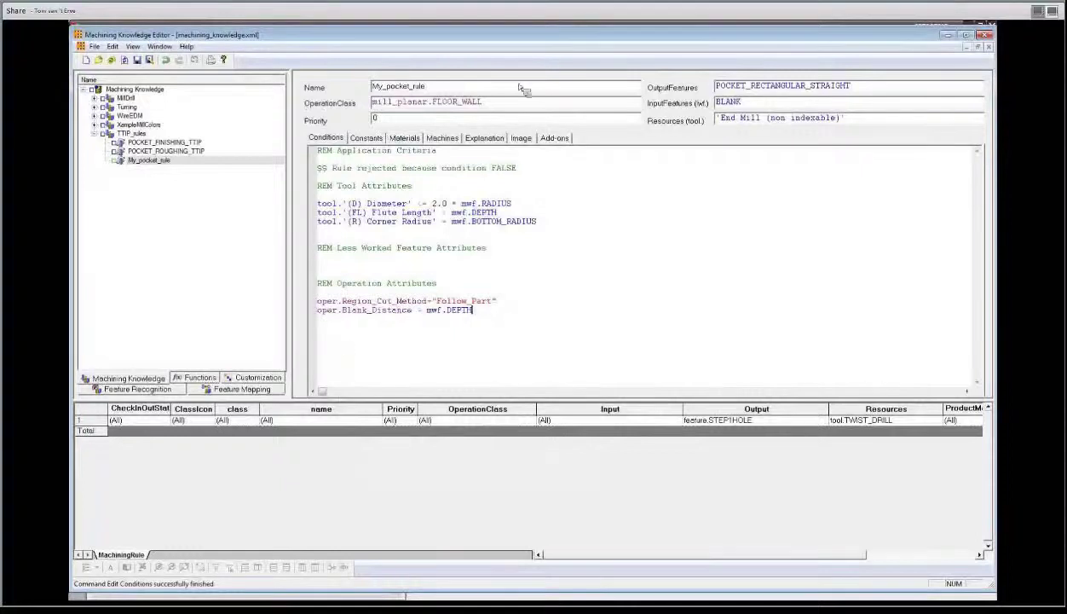
Create an add-on for My_pocket_rule named o, with type OperationParameter and class mill_planar.FLOOR_WALL
left_click(558, 139)
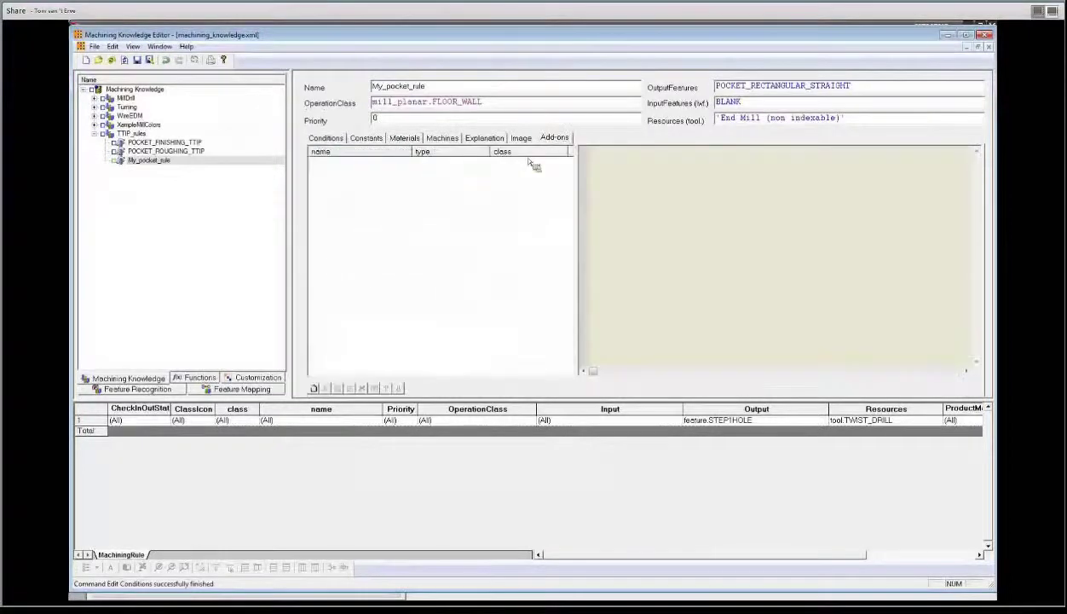
left_click(314, 388)
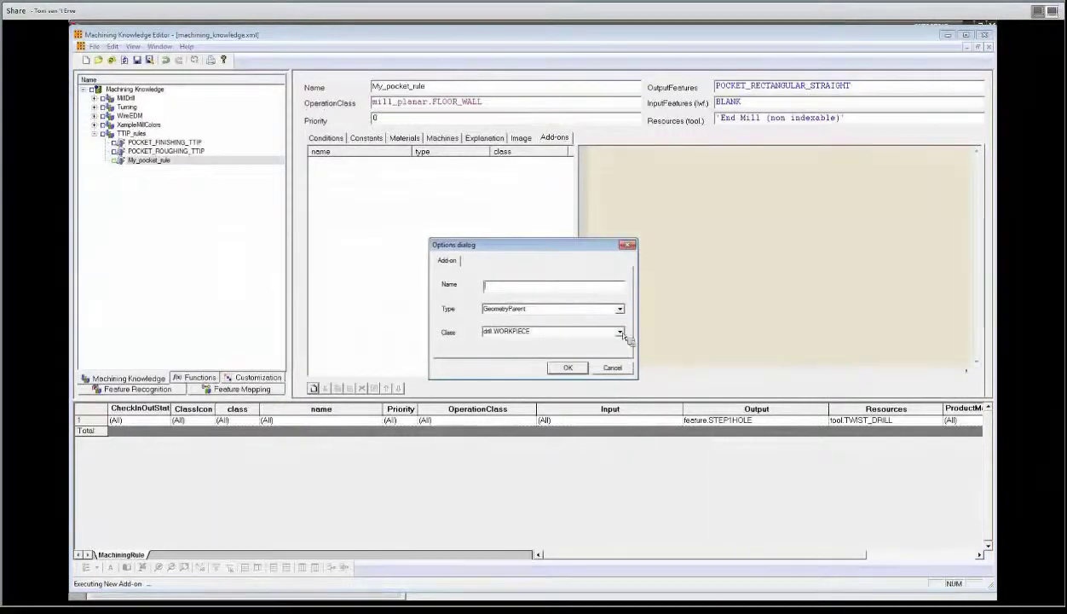
left_click(620, 308)
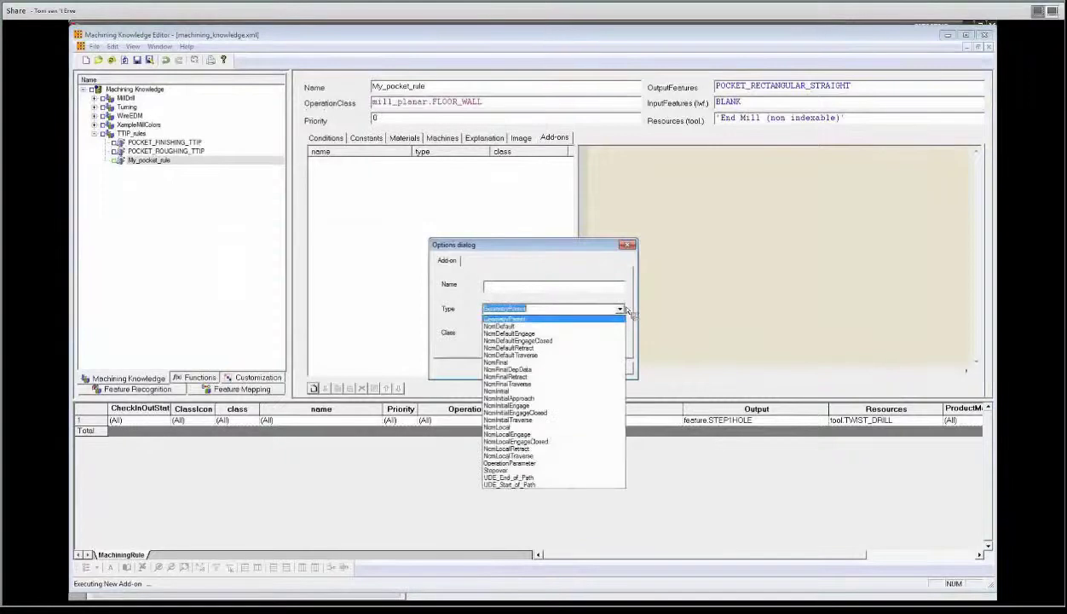
left_click(572, 418)
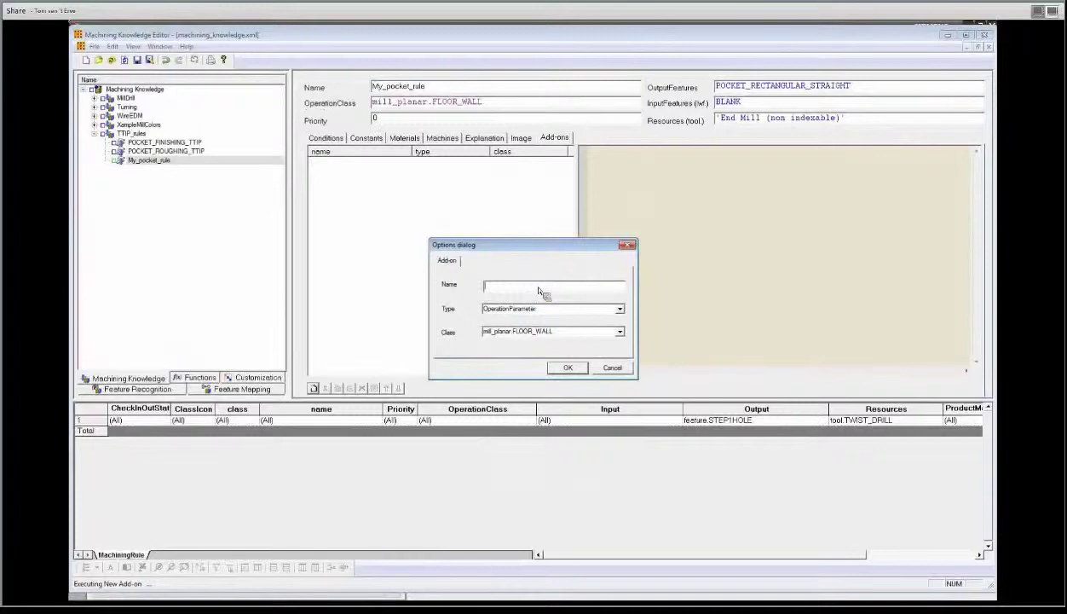
type("o")
left_click(569, 367)
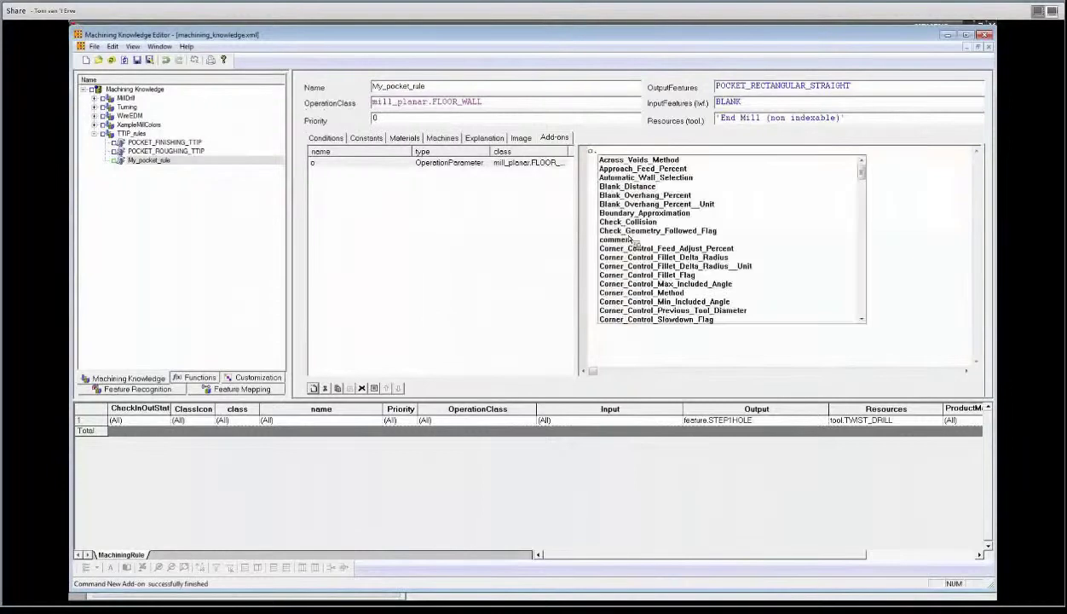
Define the add-on's condition as o.Depth_Per_Cut = tool.'(D) Diameter' / 4 and save the machining knowledge
type("d")
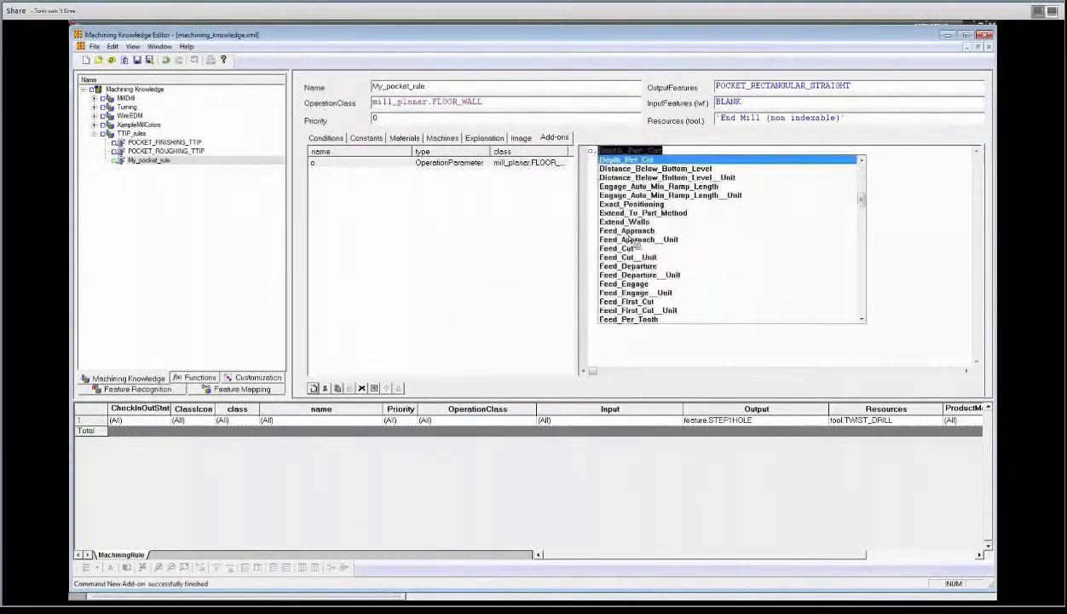
key("Return")
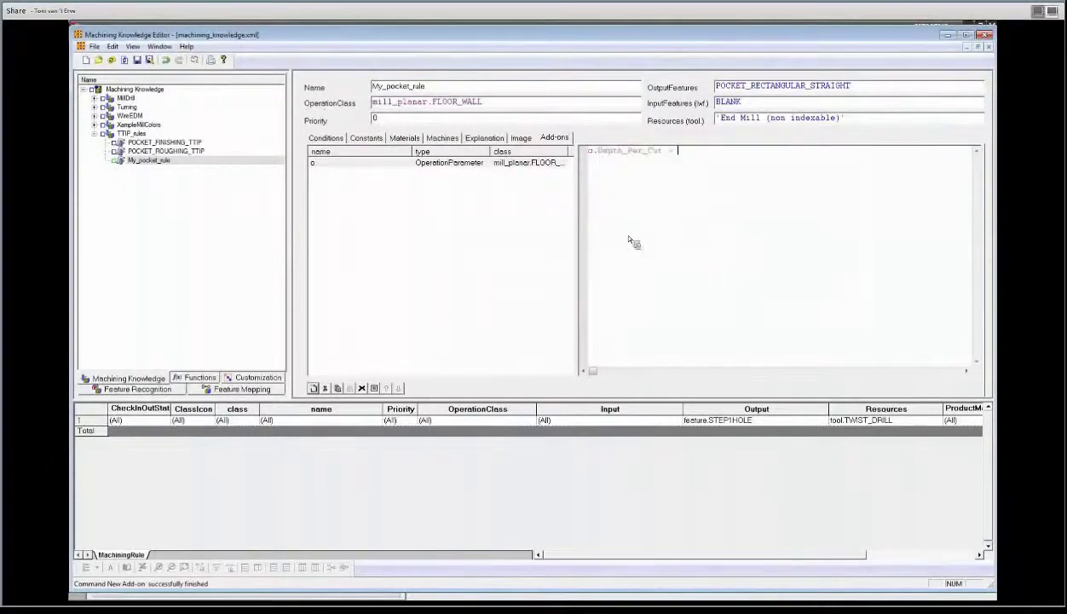
type("tool.d")
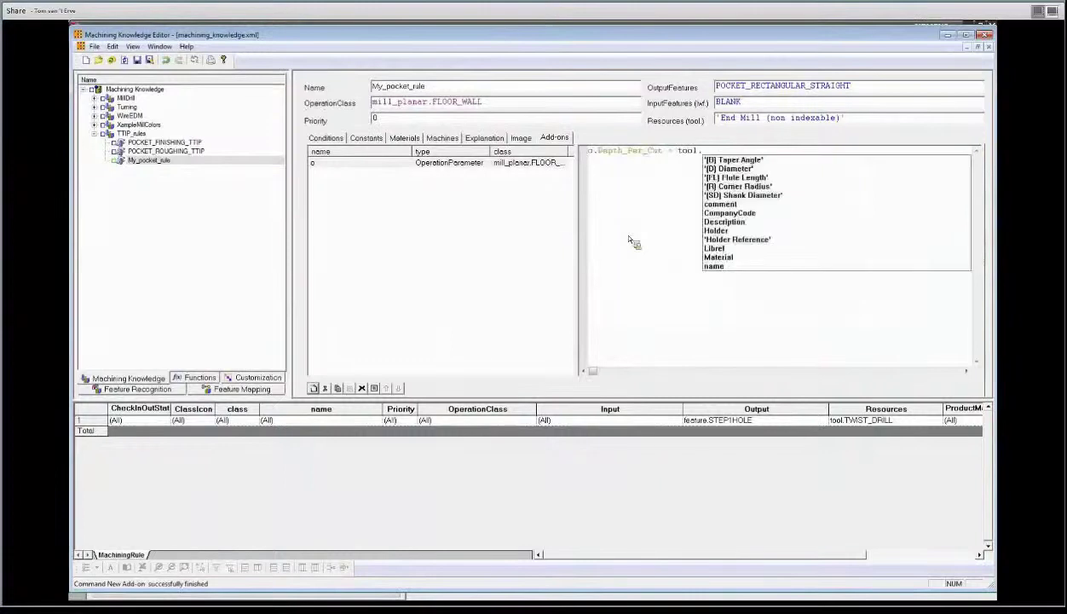
key("Down")
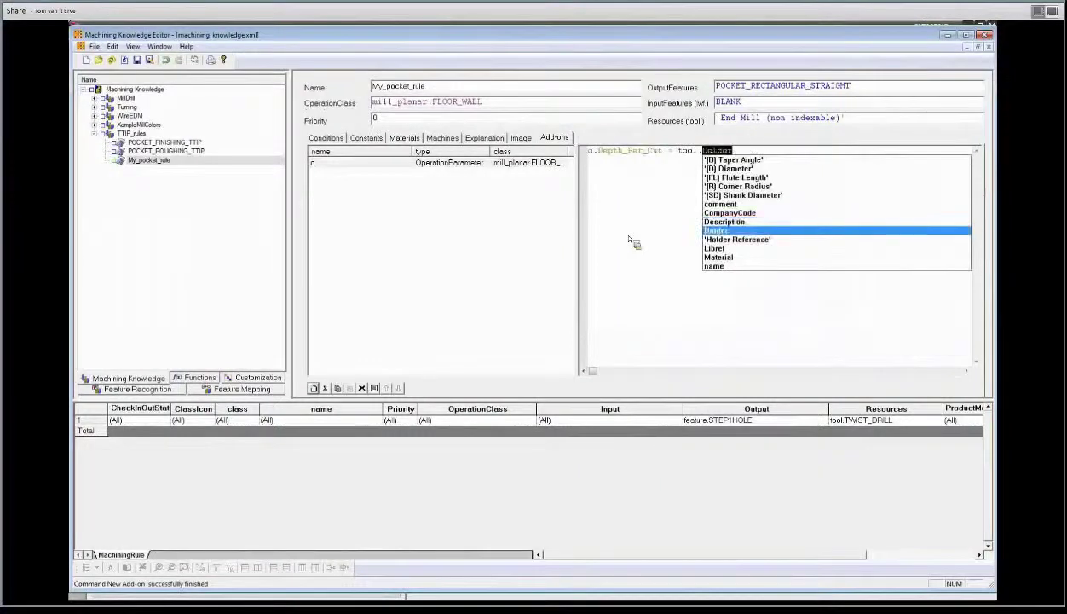
key("Up")
key("Up")
key("Up")
key("Up")
key("Up")
key("Up")
key("Up")
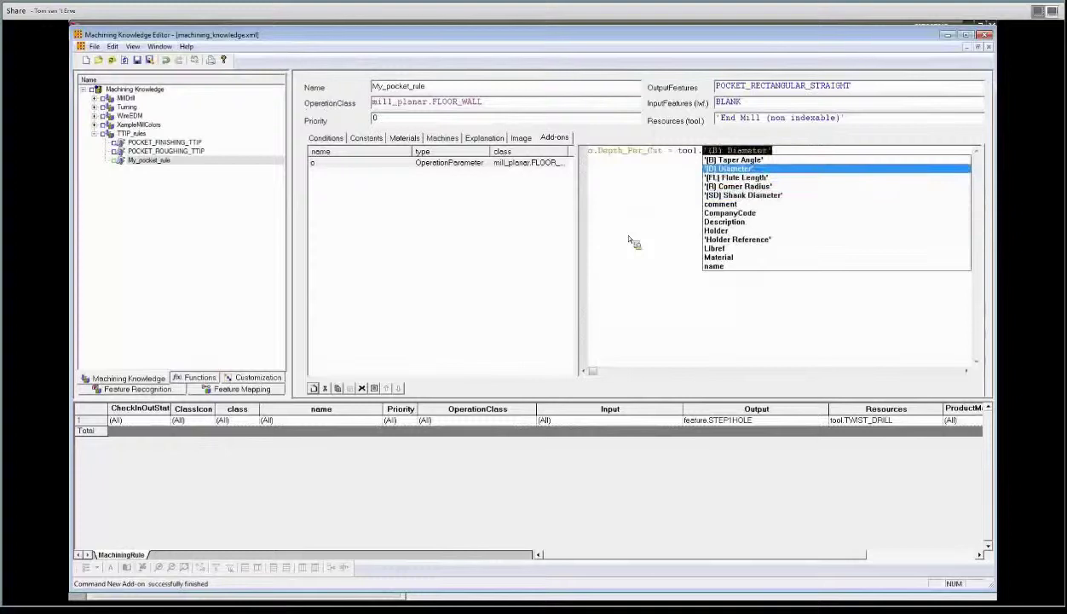
key("Return")
type("/ 4")
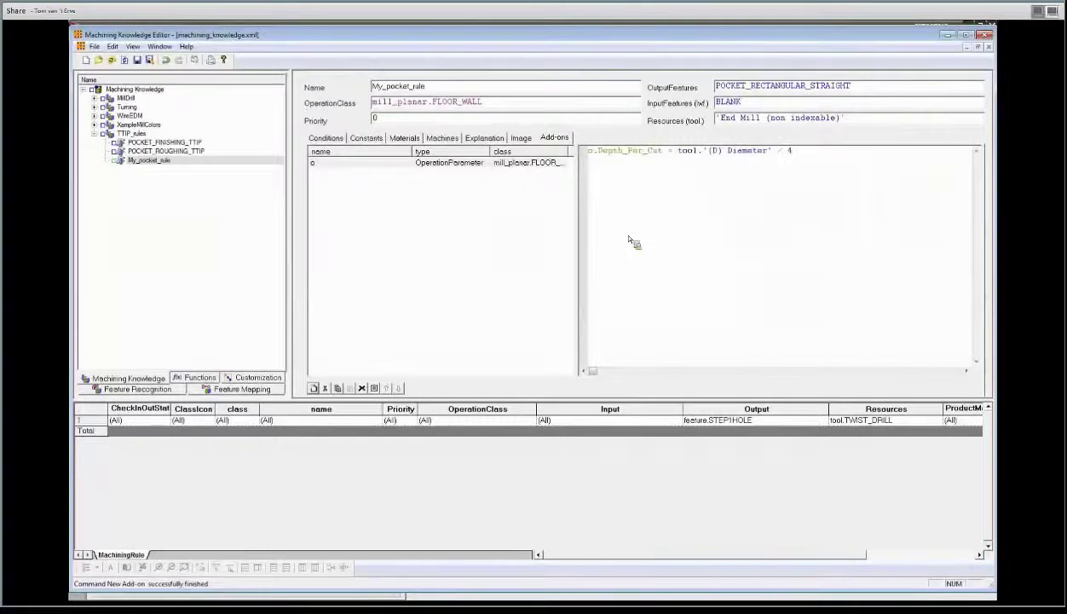
key("Return")
left_click(139, 61)
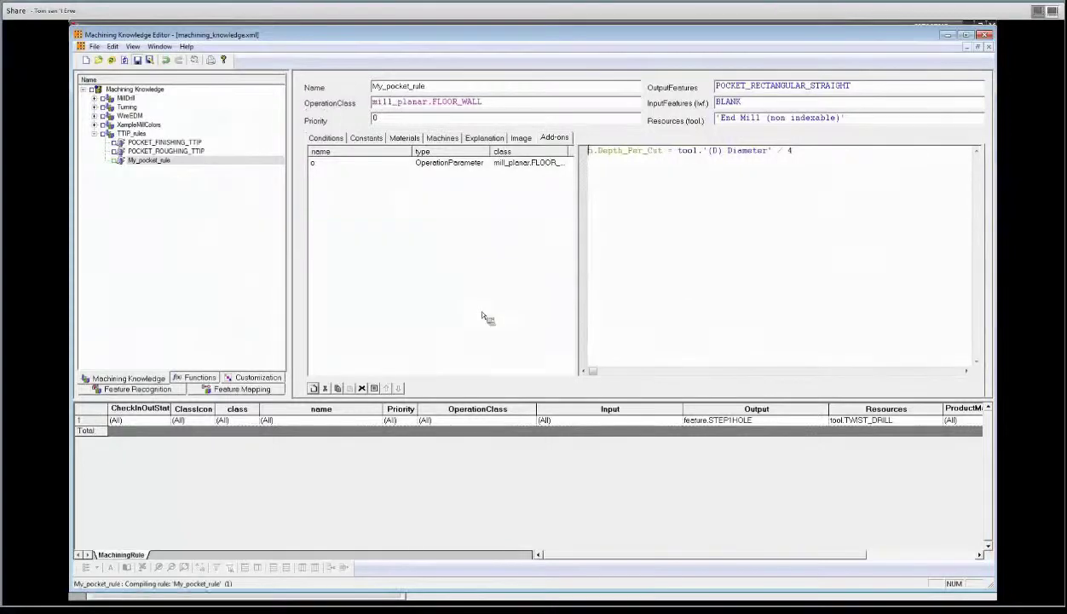
Switch to NX and delete all hole and pocket feature groups with their operations under WORKPIECE
left_click(555, 339)
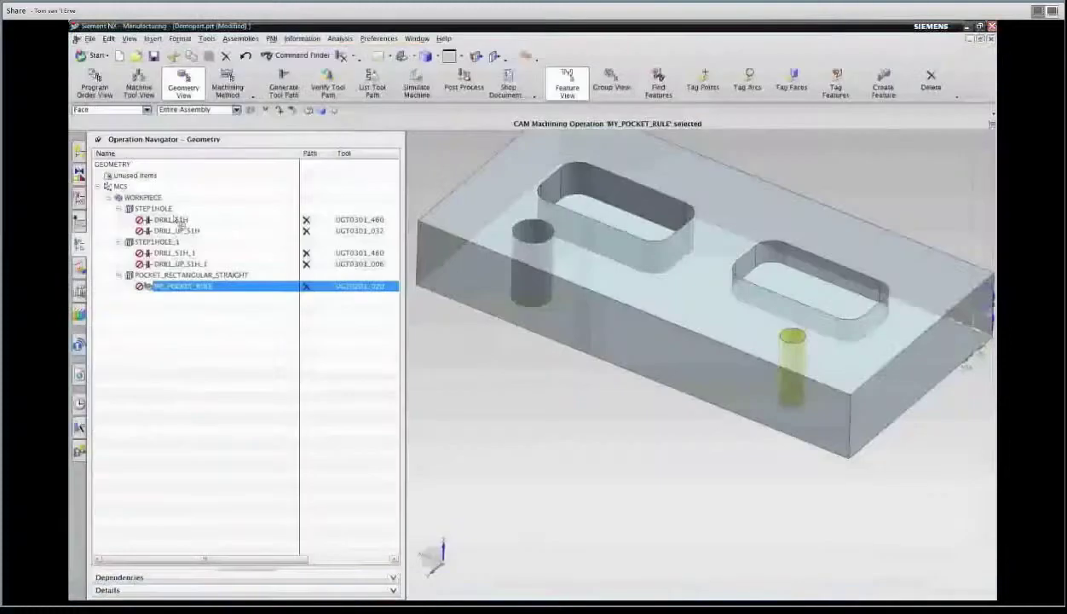
left_click(171, 208)
left_click(181, 287, "shift")
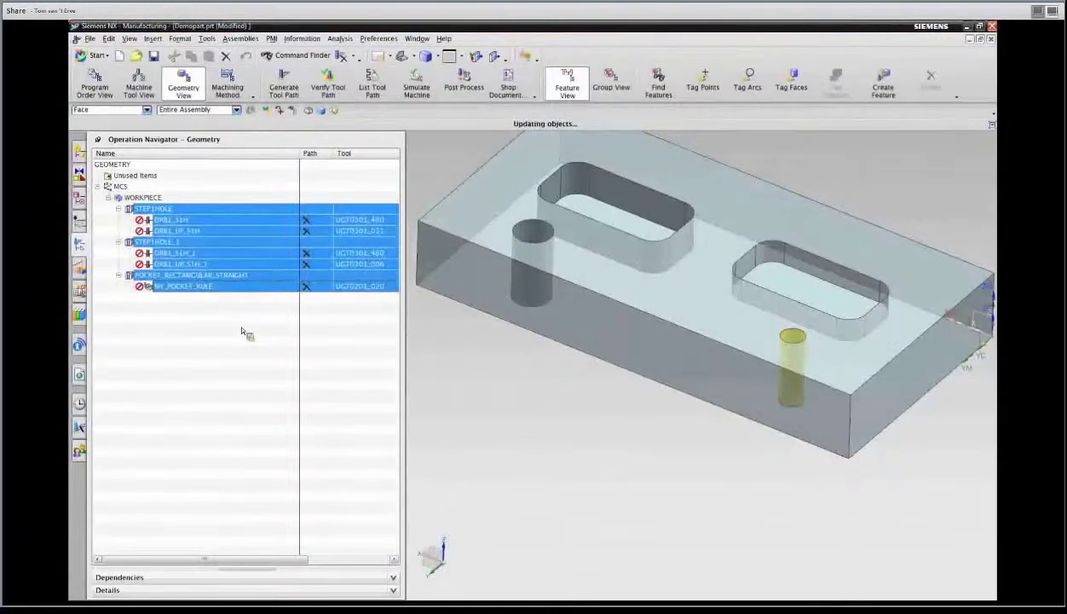
Create a rule-based feature process for POCKET_RECTANGULAR_STRAIGHT_1 using the TTIP_rules library, with WORKPIECE as geometry location
left_click(80, 268)
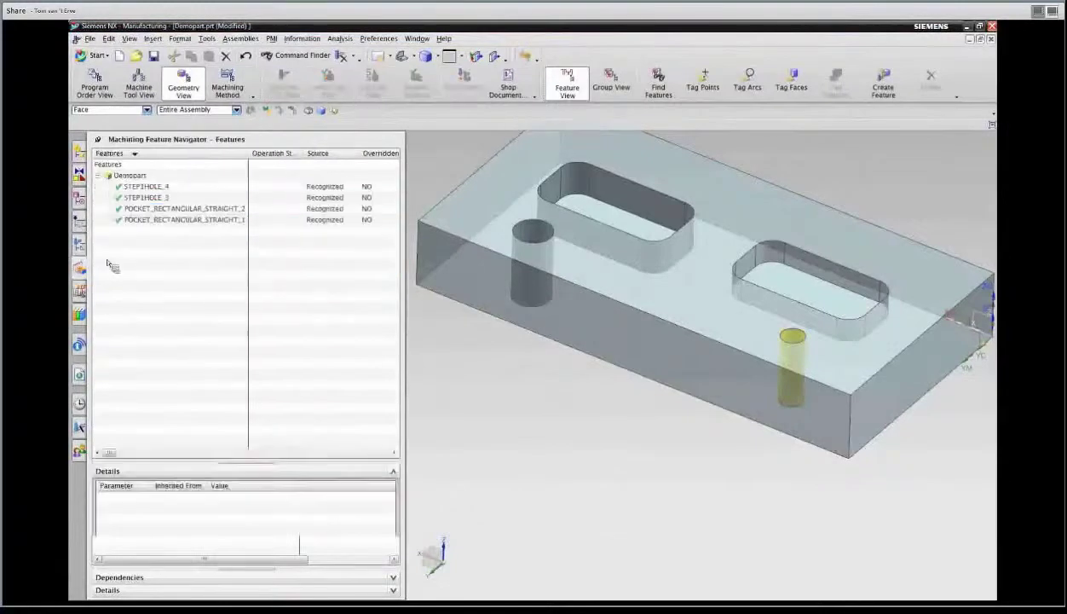
left_click(160, 220)
right_click(161, 220)
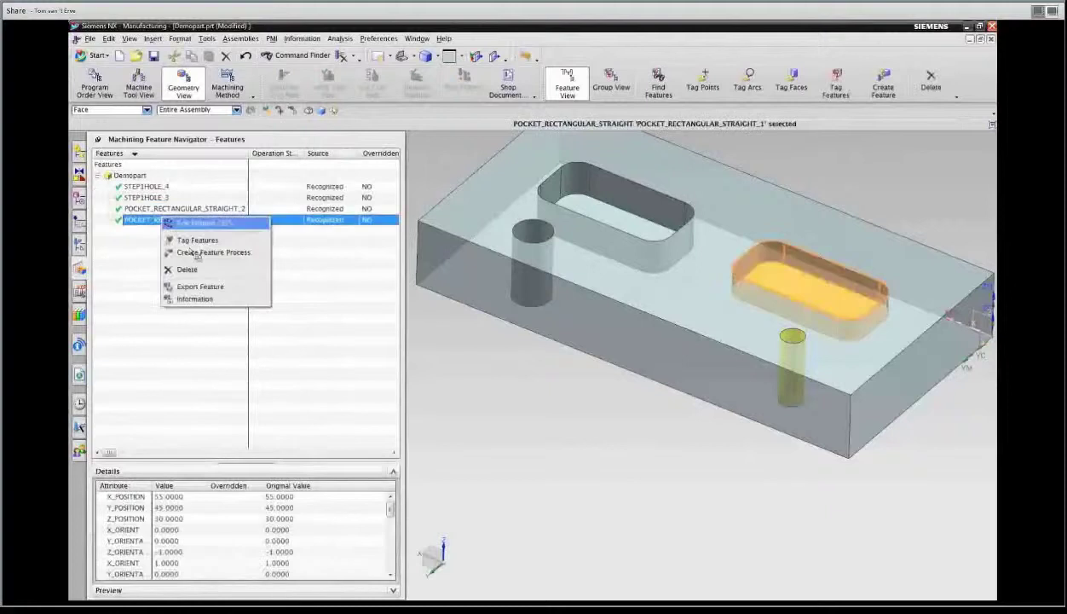
left_click(194, 256)
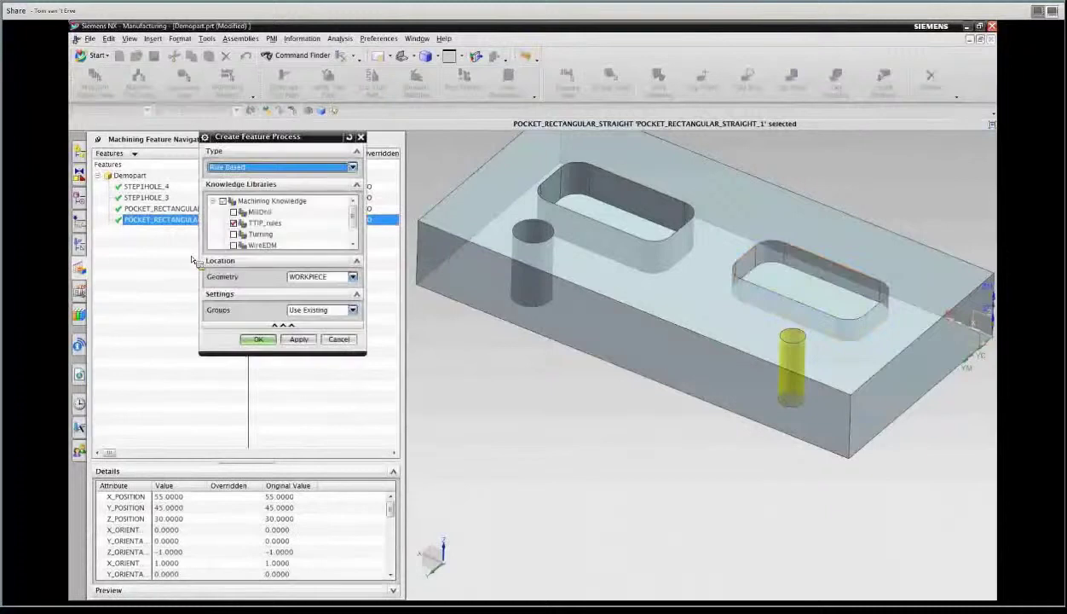
left_click(285, 339)
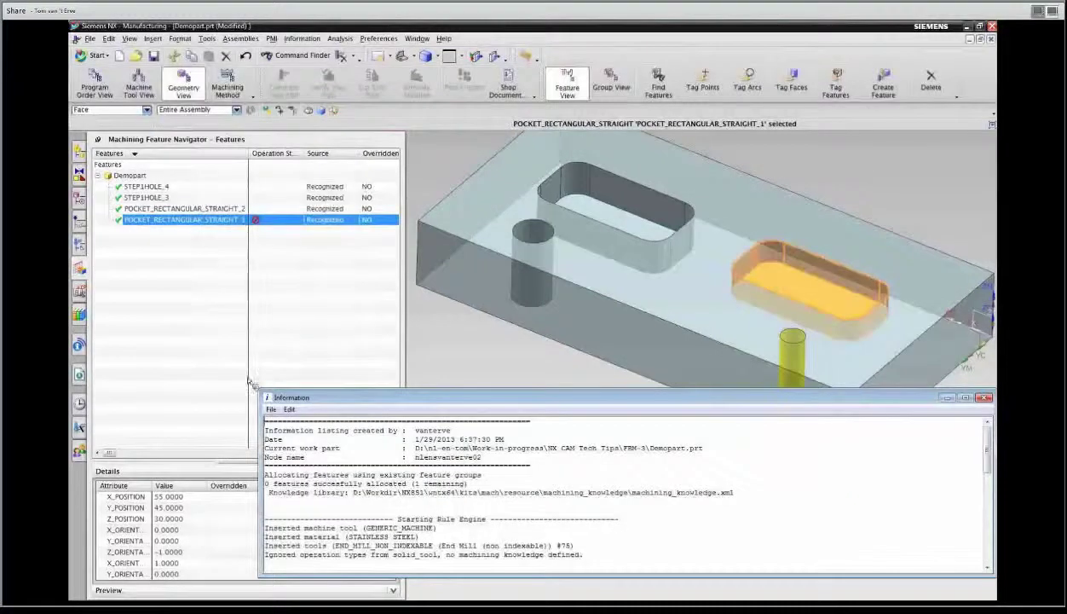
Open the new MY_POCKET_RULE operation and inspect its path settings and tool dimensions, leaving the tool unmodified
left_click(81, 245)
left_click(118, 208)
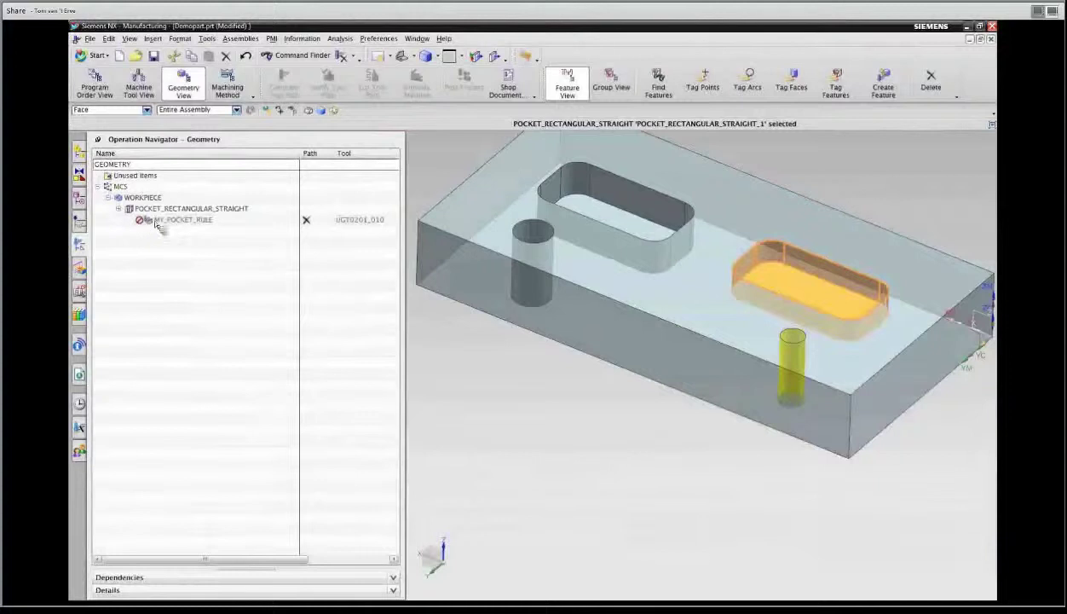
double_click(162, 220)
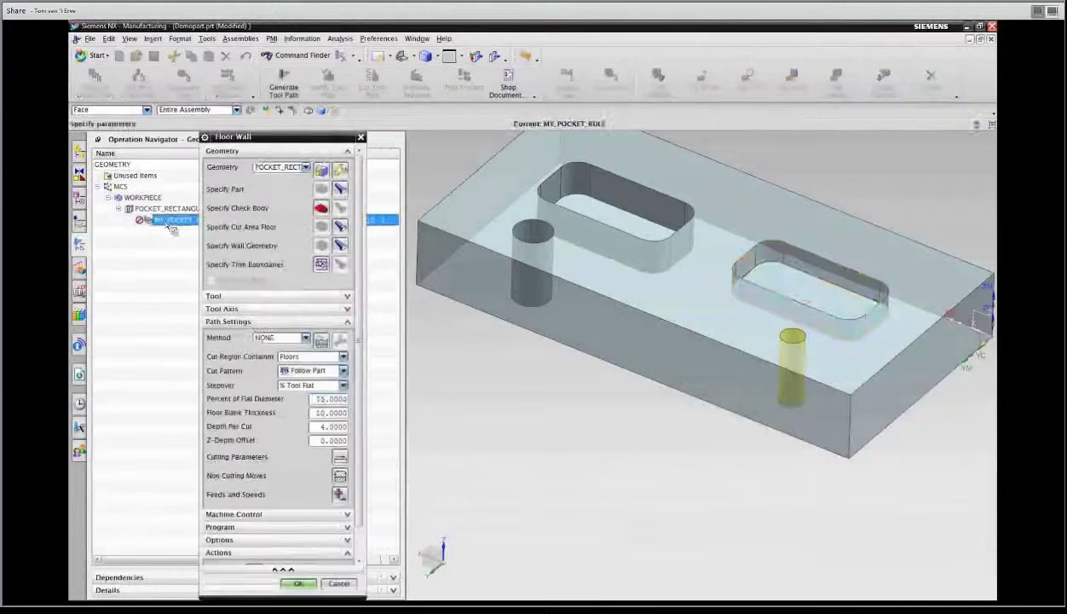
left_click(357, 295)
left_click(351, 313)
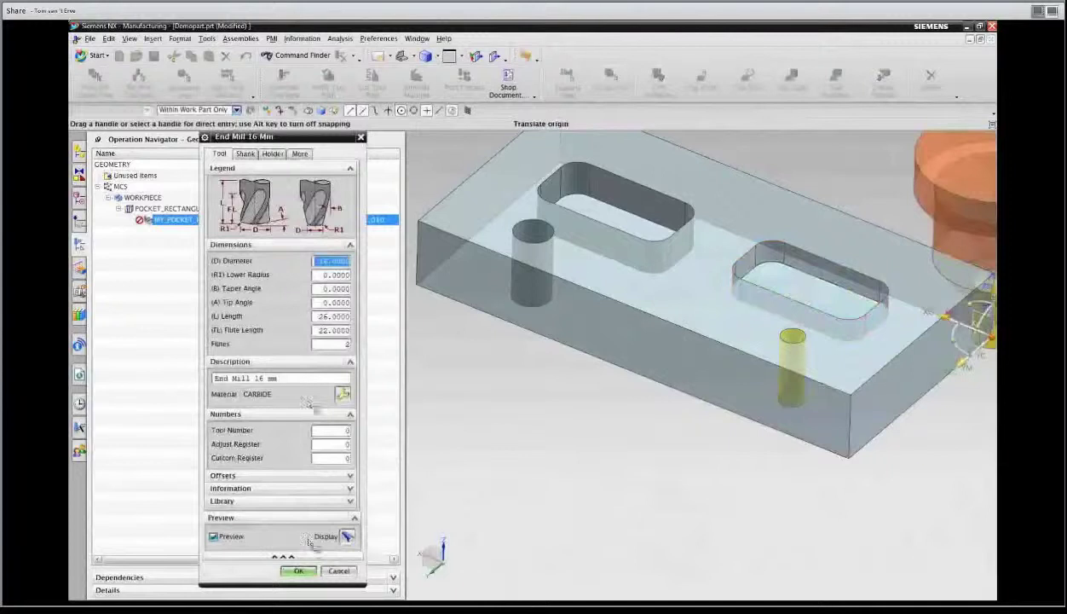
left_click(341, 571)
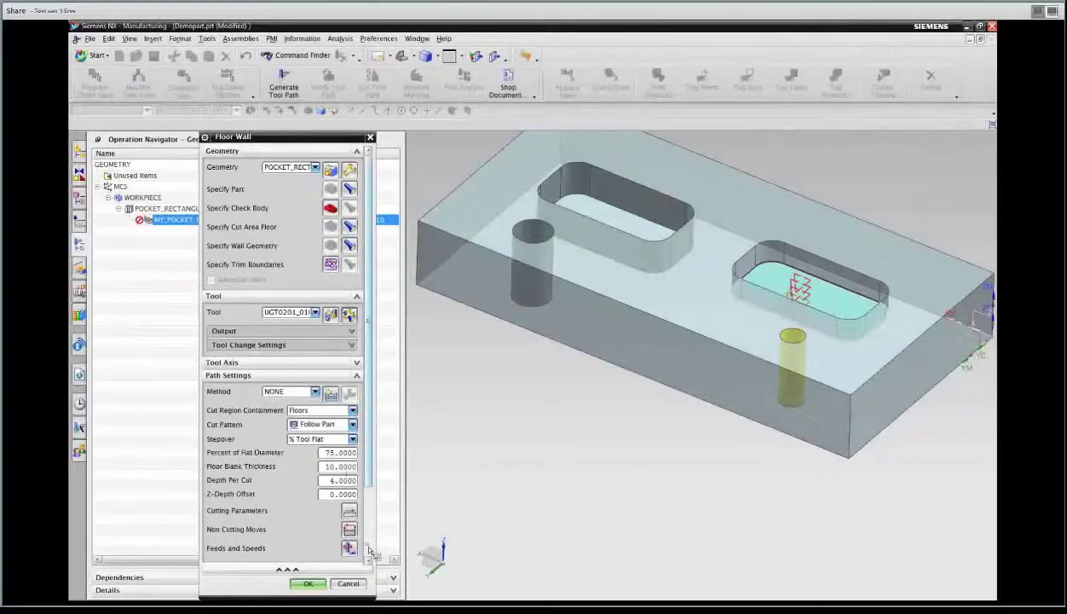
Generate the tool path for the MY_POCKET_RULE operation and accept the Floor Wall settings
scroll(324, 550, "down", 3)
left_click(254, 541)
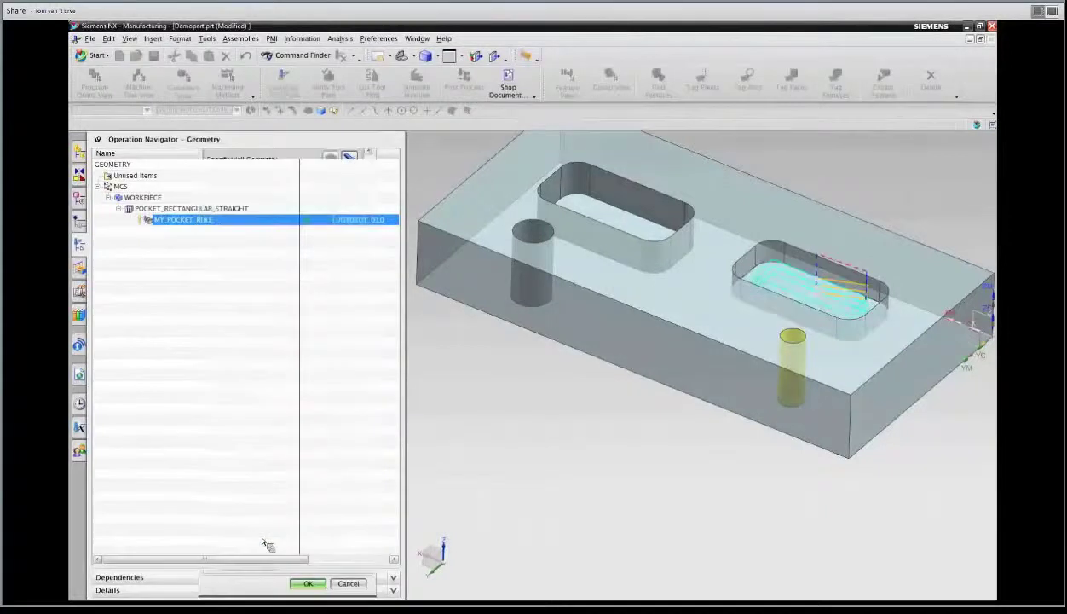
left_click(308, 584)
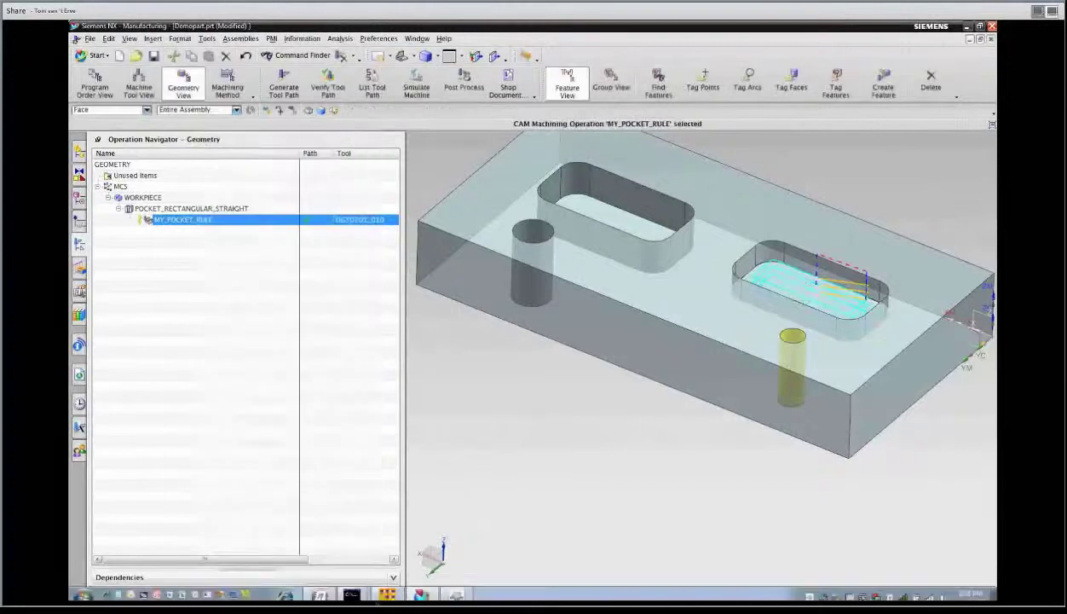
Switch to the Adobe Connect meeting and stop sharing the screen
left_click(464, 594)
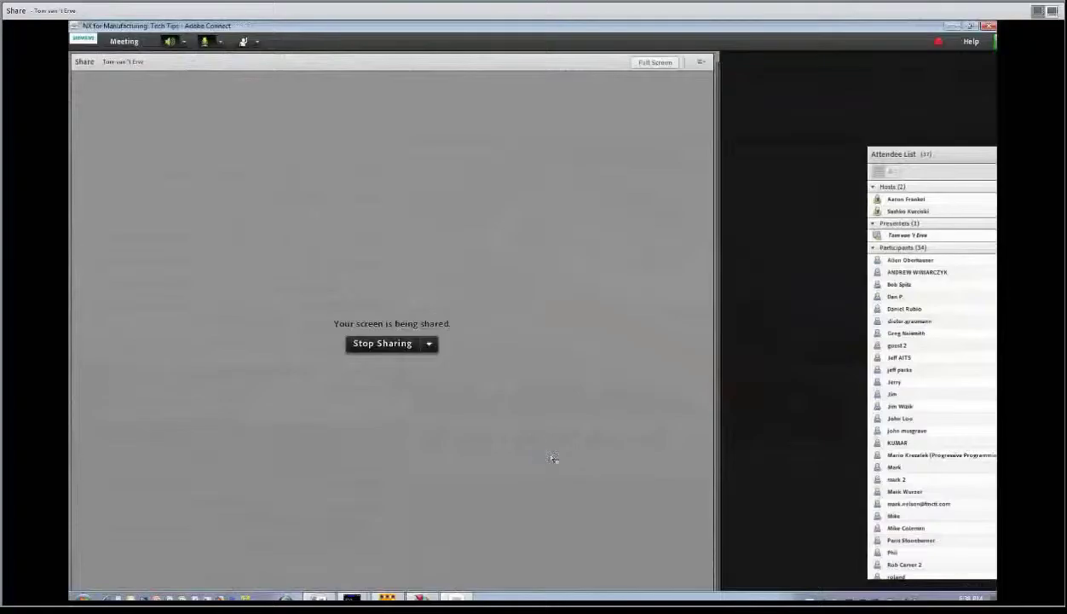
left_click(415, 344)
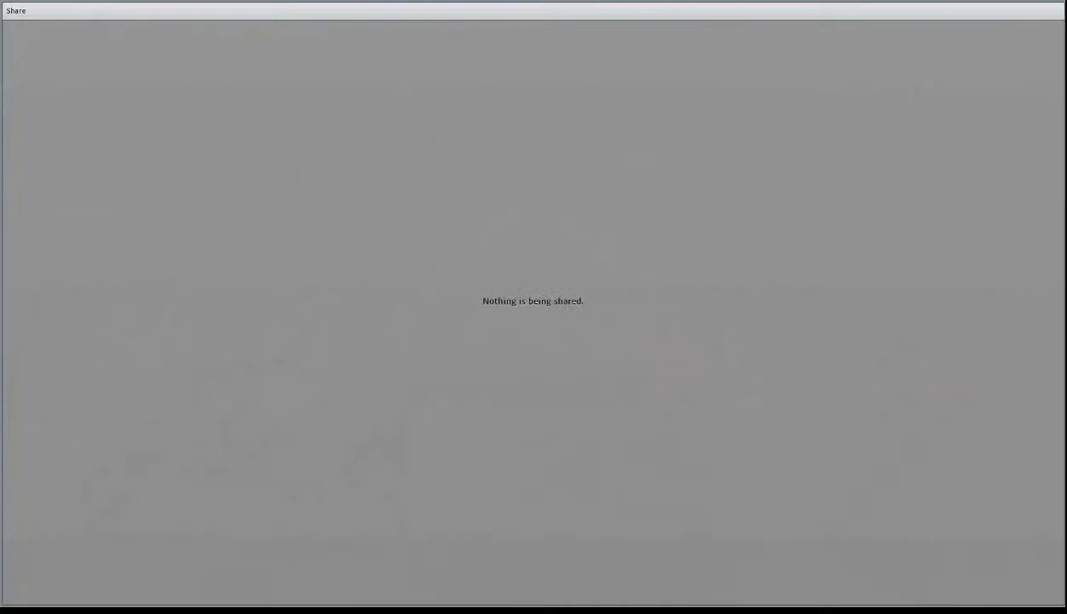